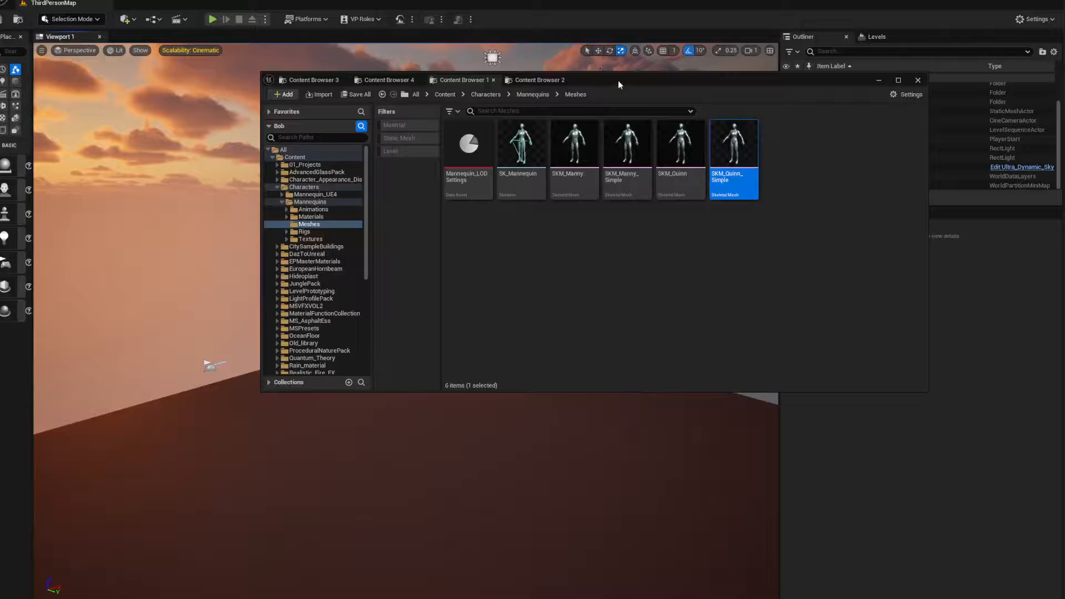
Place the SKM_Quinn_Simple skeletal mesh on the level floor and frame it in the viewport
{"action": "left_click_drag", "start_coordinate": [615, 80], "coordinate": [522, 60]}
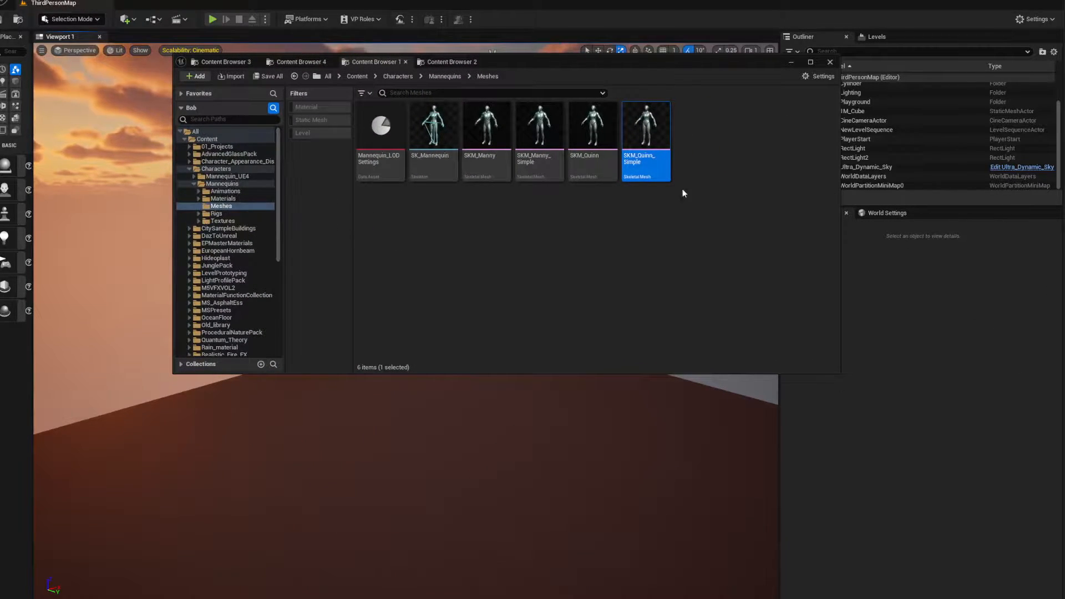
{"action": "left_click_drag", "start_coordinate": [642, 124], "coordinate": [437, 429]}
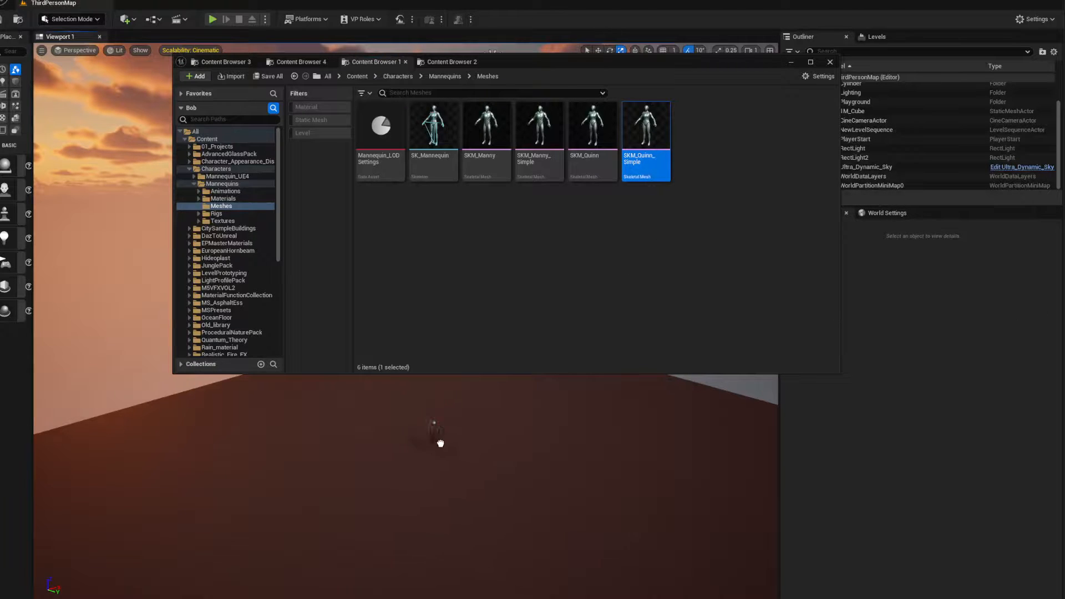
{"action": "left_click_drag", "start_coordinate": [460, 479], "coordinate": [459, 479]}
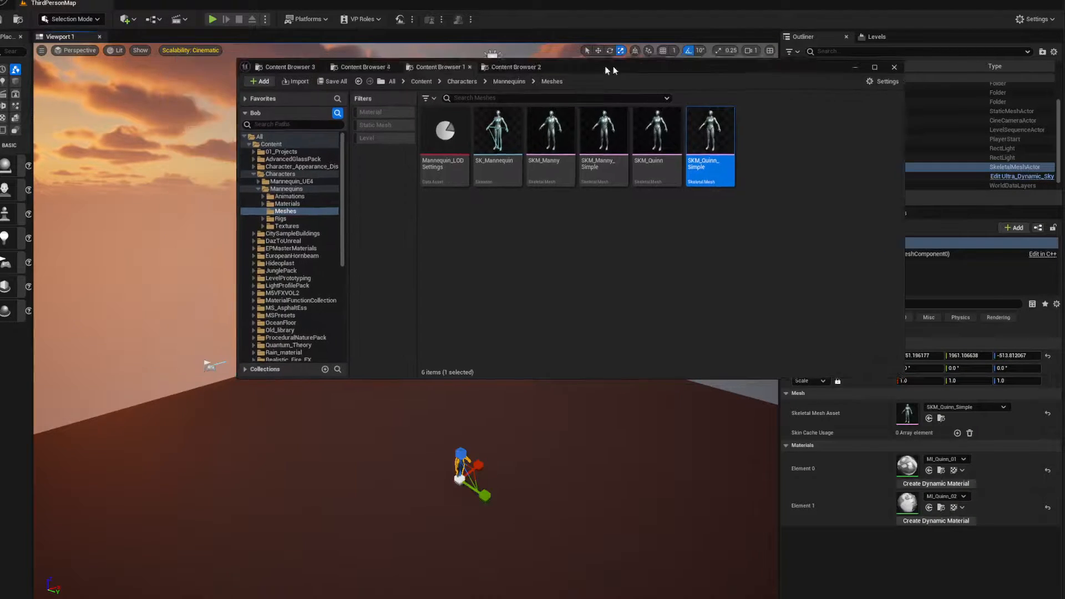
{"action": "left_click", "coordinate": [830, 62]}
{"action": "key", "text": "f"}
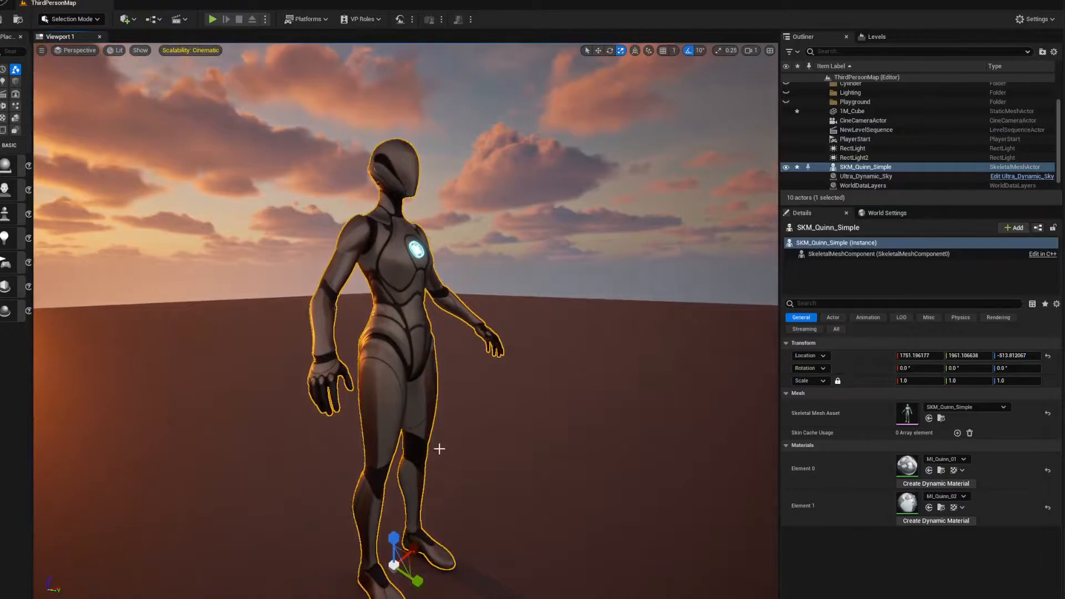
Add the Hair_01abc groom asset from the 01_Projects Hair folder to the level beside the mannequin
{"action": "key", "text": "ctrl+b"}
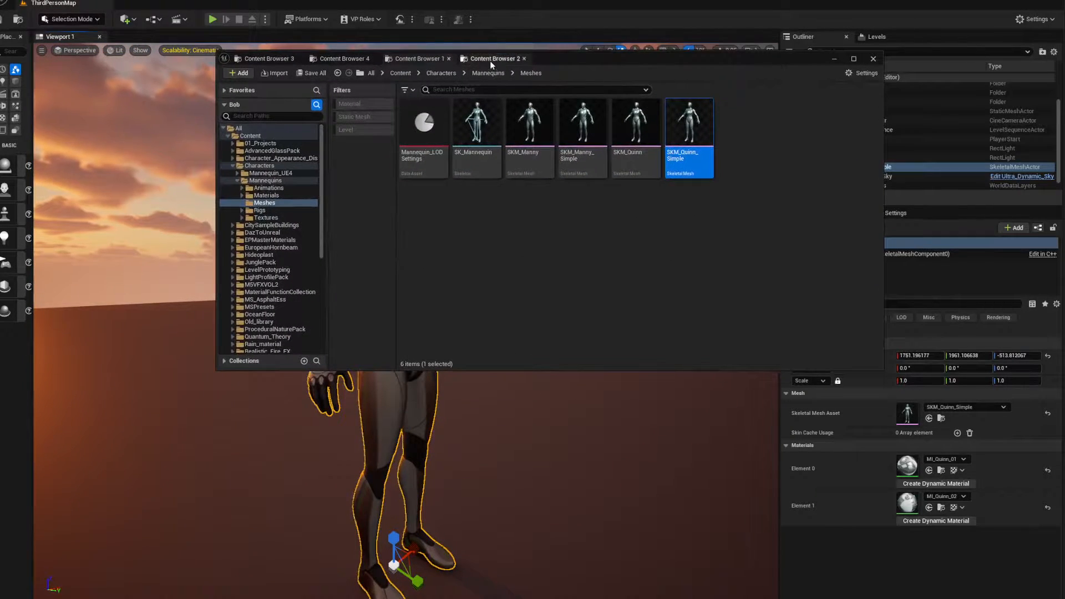
{"action": "left_click", "coordinate": [490, 59]}
{"action": "left_click_drag", "start_coordinate": [419, 136], "coordinate": [373, 383]}
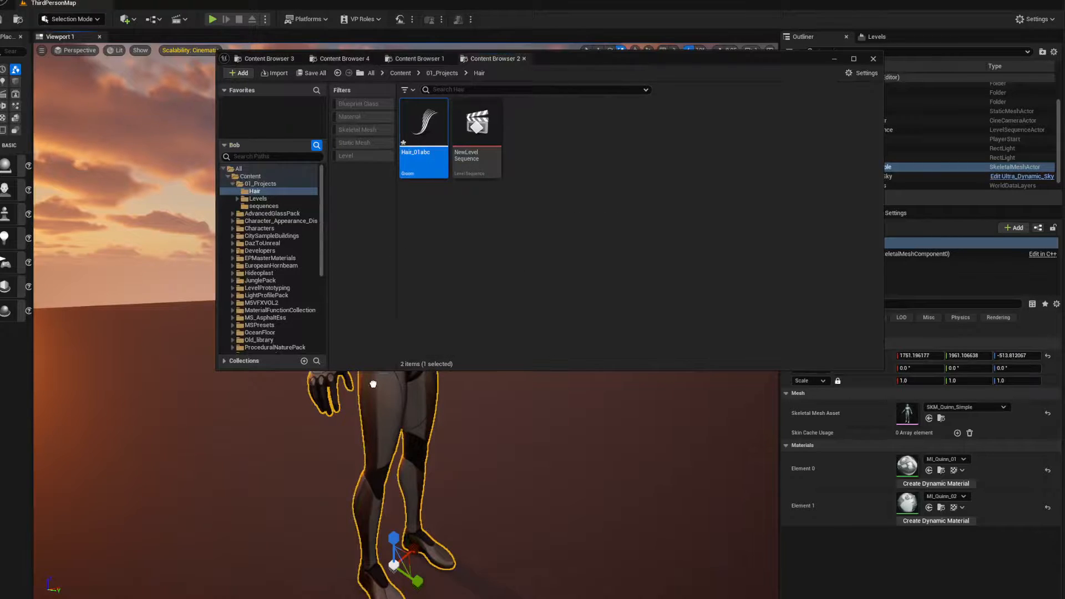
{"action": "left_click_drag", "start_coordinate": [557, 57], "coordinate": [1064, 57]}
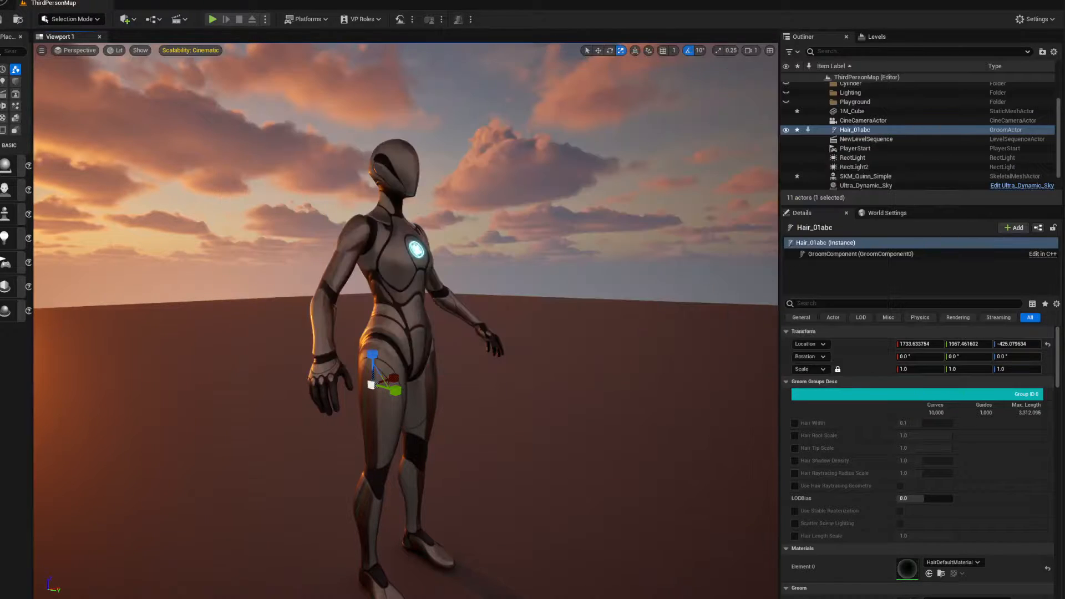
Raise the Hair_01abc groom a little and scale it uniformly to 0.01
{"action": "key", "text": "w"}
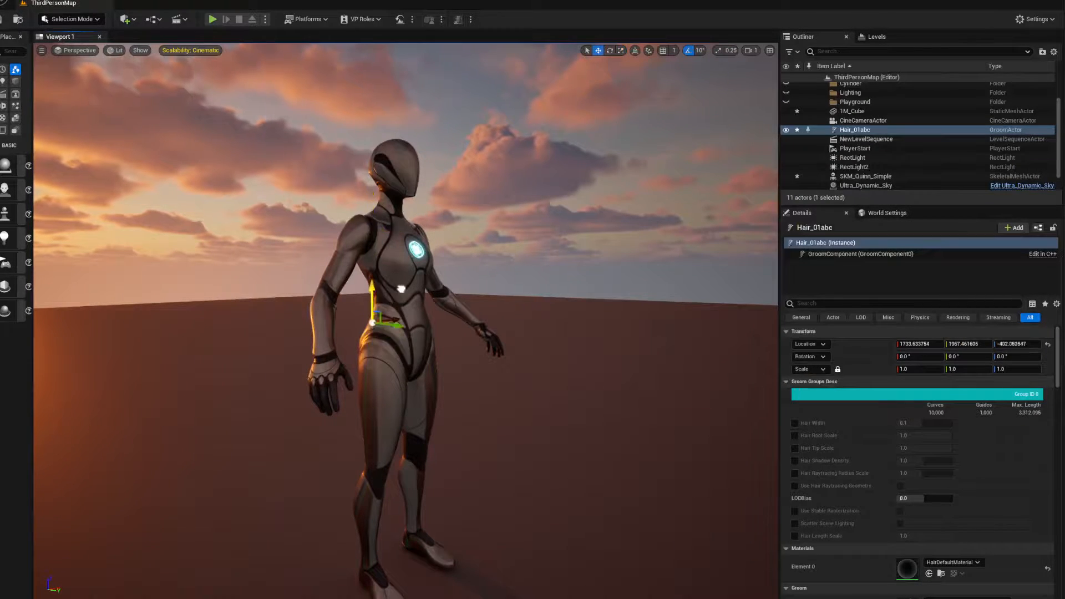
{"action": "left_click_drag", "start_coordinate": [402, 289], "coordinate": [401, 295]}
{"action": "key", "text": "s"}
{"action": "right_click_drag", "start_coordinate": [401, 296], "coordinate": [403, 154]}
{"action": "left_click", "coordinate": [917, 369]}
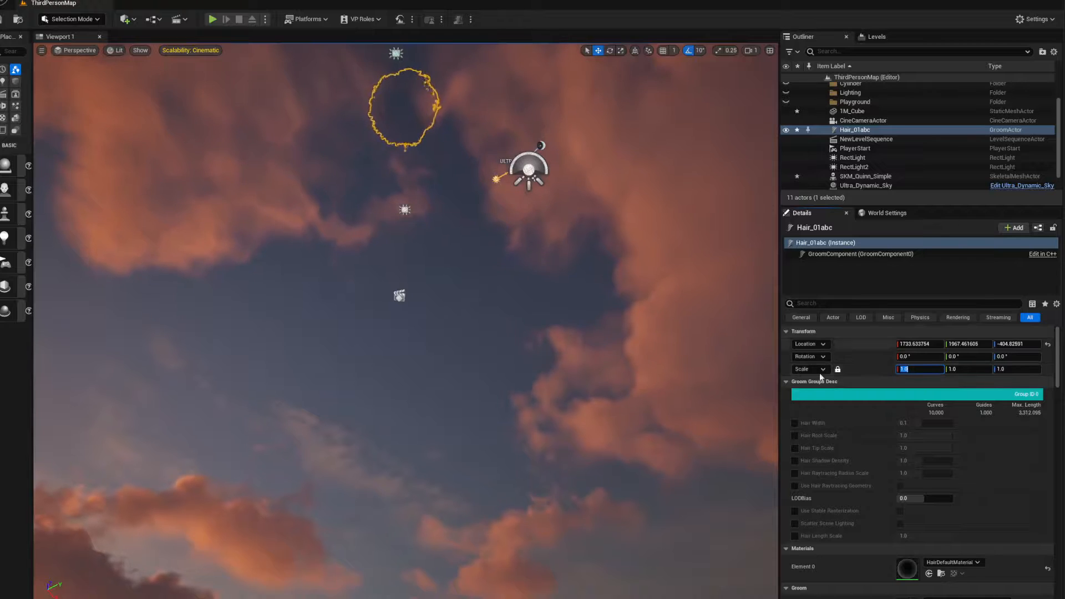
{"action": "left_click", "coordinate": [839, 370]}
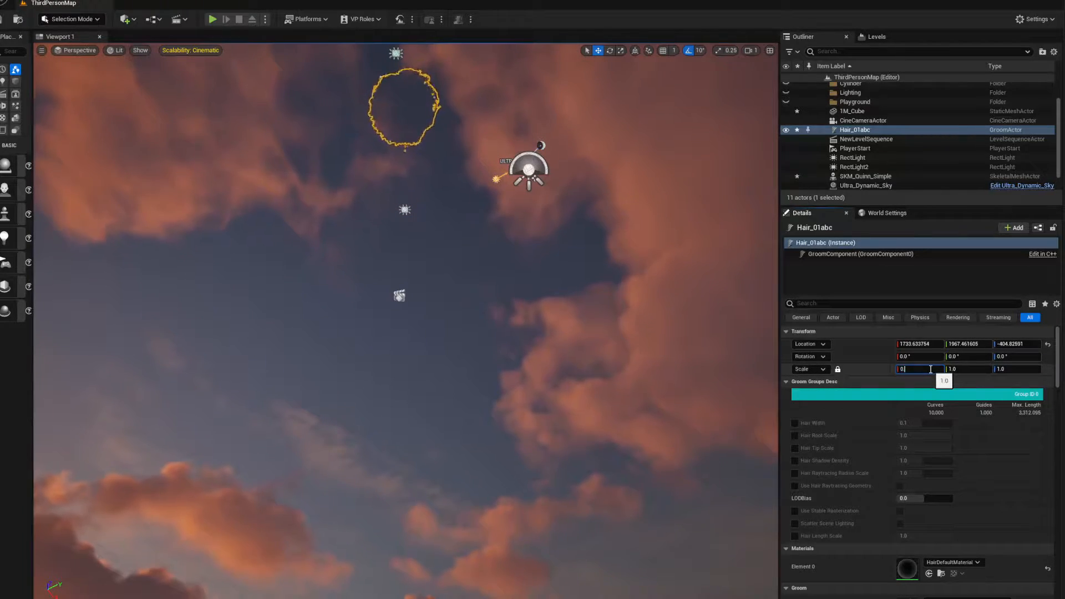
{"action": "type", "text": "0.01"}
{"action": "key", "text": "Return"}
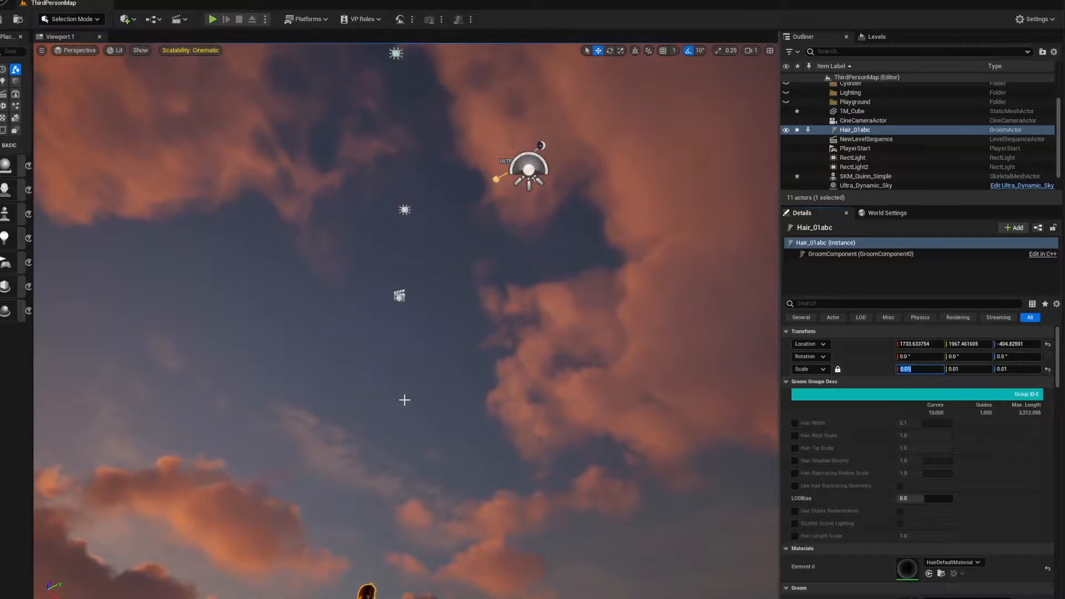
Lower the Hair_01abc groom to the height of the mannequin's head, at about Z -486.7
{"action": "right_click_drag", "start_coordinate": [404, 400], "coordinate": [397, 511]}
{"action": "key", "text": "w"}
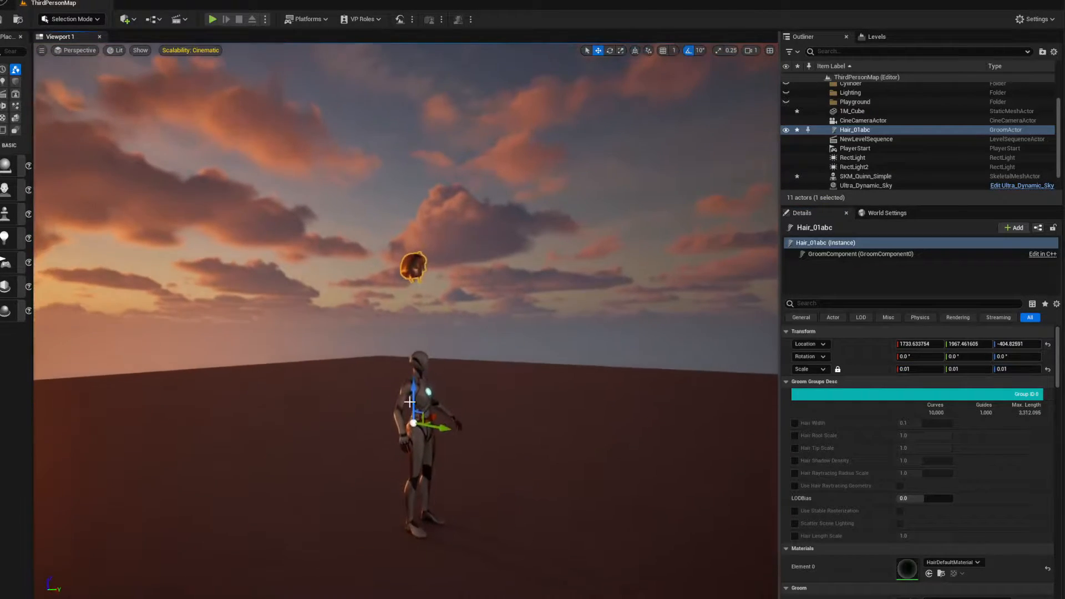
{"action": "left_click_drag", "start_coordinate": [418, 387], "coordinate": [419, 475]}
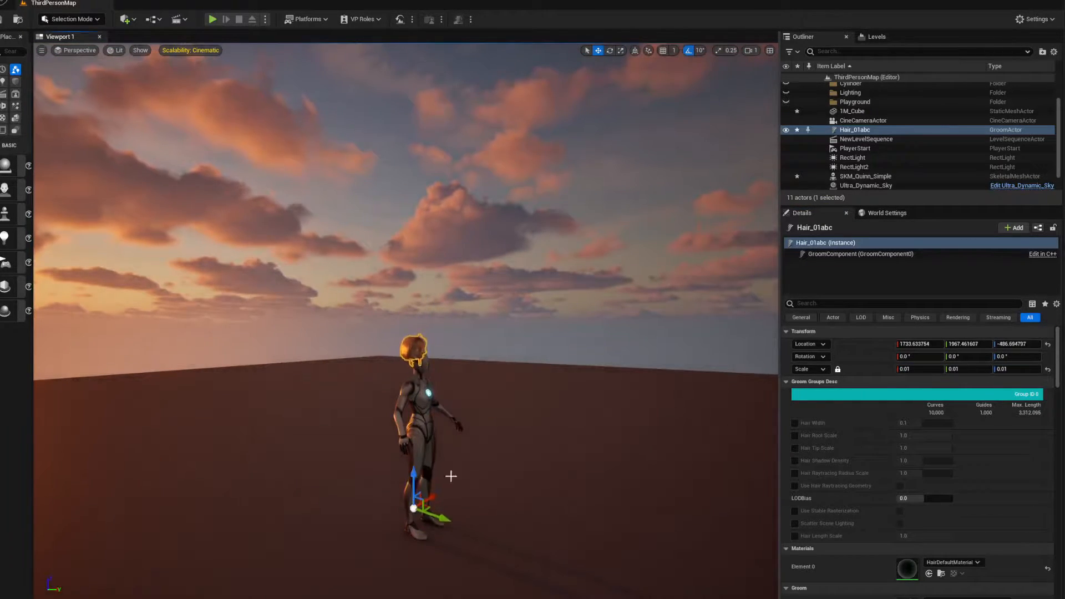
Try moving the SKM_Quinn_Simple mannequin to location 0, 0, 0 and undo the change
{"action": "left_click", "coordinate": [453, 420]}
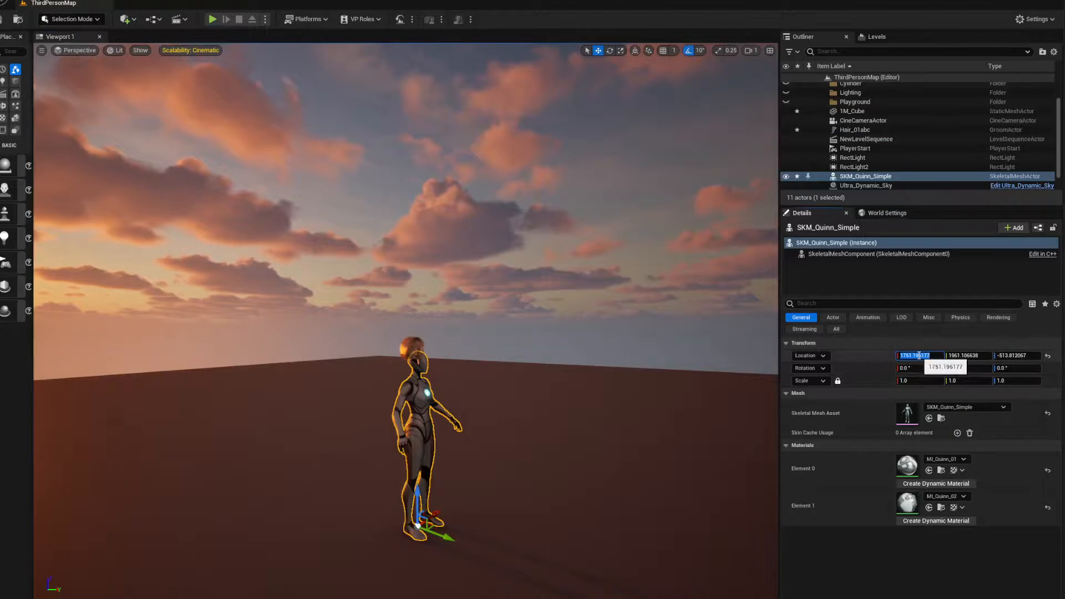
{"action": "type", "text": "0"}
{"action": "key", "text": "Tab"}
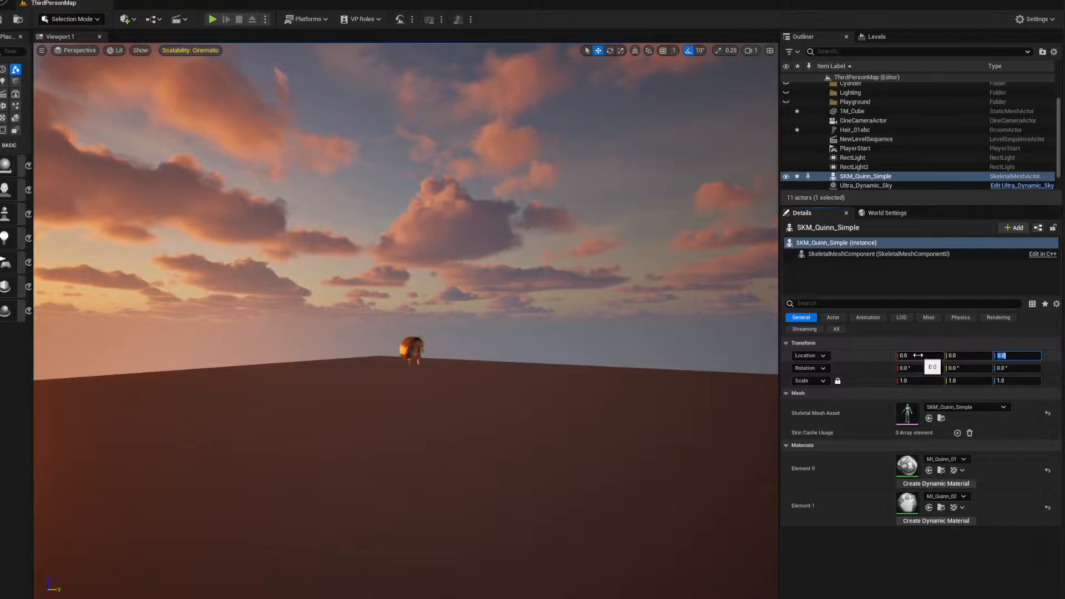
{"action": "right_click_drag", "start_coordinate": [620, 460], "coordinate": [663, 466]}
{"action": "key", "text": "End"}
{"action": "key", "text": "ctrl+z"}
Align the Hair_01abc groom with the mannequin's head as seen from the front, at about X 1750.5 and Z -500.1
{"action": "right_click_drag", "start_coordinate": [525, 431], "coordinate": [432, 322]}
{"action": "left_click", "coordinate": [431, 322]}
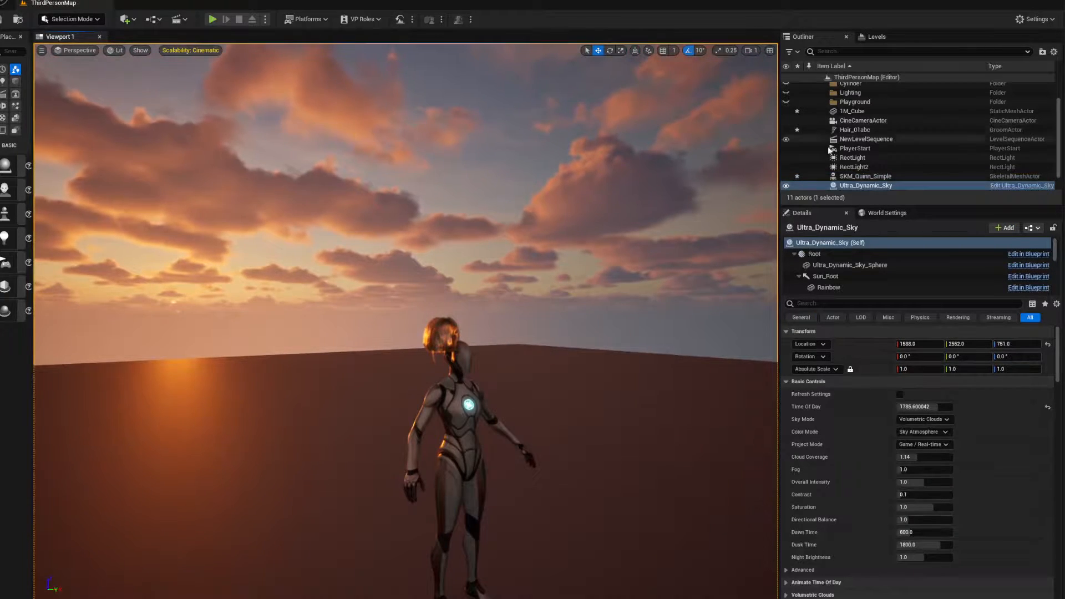
{"action": "left_click", "coordinate": [855, 130]}
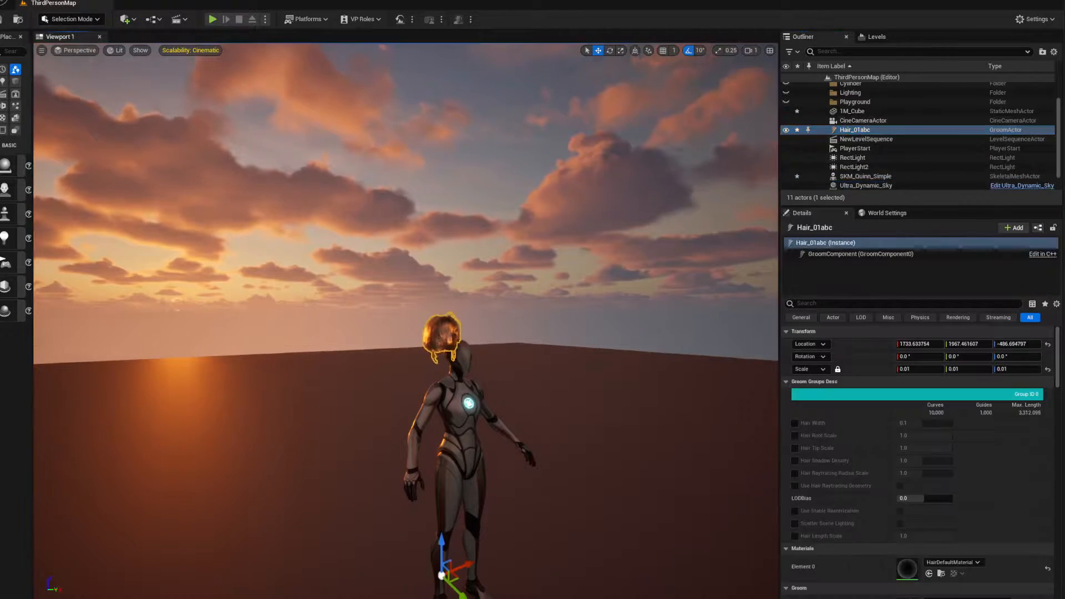
{"action": "right_click_drag", "start_coordinate": [421, 439], "coordinate": [375, 481]}
{"action": "key", "text": "w"}
{"action": "mouse_move", "coordinate": [365, 502]}
{"action": "left_mouse_down"}
{"action": "mouse_move", "coordinate": [411, 489]}
{"action": "mouse_move", "coordinate": [365, 489]}
{"action": "mouse_move", "coordinate": [363, 502]}
{"action": "left_mouse_up"}
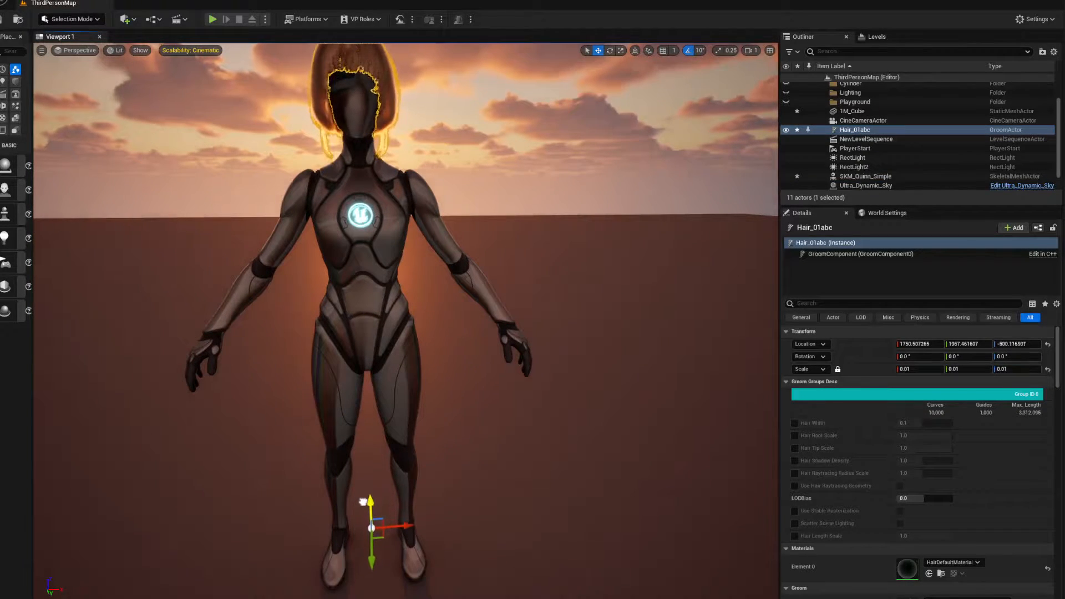
Fit the hair to the head from the side at about Y 1962.7 and Z -500.5, and check it from the front
{"action": "key", "text": "a"}
{"action": "right_click_drag", "start_coordinate": [347, 457], "coordinate": [328, 565]}
{"action": "key", "text": "w"}
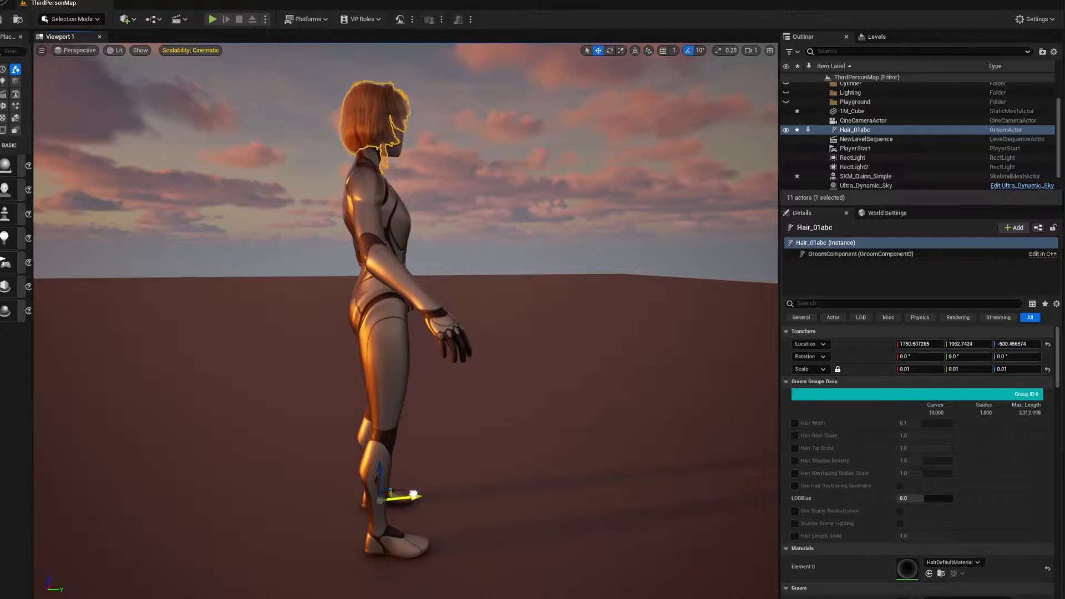
{"action": "key", "text": "d"}
{"action": "right_click_drag", "start_coordinate": [488, 386], "coordinate": [330, 364]}
{"action": "key", "text": "w"}
{"action": "scroll", "coordinate": [487, 386], "scroll_direction": "down", "scroll_amount": 5}
{"action": "mouse_move", "coordinate": [504, 390]}
{"action": "right_mouse_down"}
{"action": "mouse_move", "coordinate": [531, 375]}
{"action": "mouse_move", "coordinate": [491, 378]}
{"action": "right_mouse_up"}
{"action": "key", "text": "d"}
{"action": "scroll", "coordinate": [503, 390], "scroll_direction": "up", "scroll_amount": 1}
{"action": "key", "text": "w"}
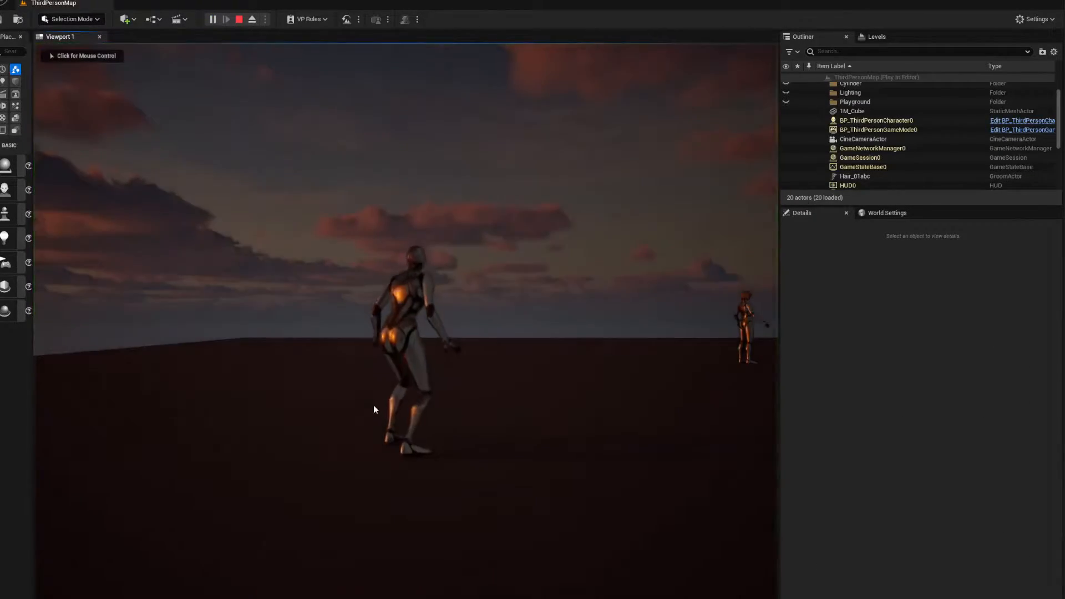
Play the level, run the third-person character over to the mannequin wearing the hair, and stop playing
{"action": "left_click", "coordinate": [374, 406]}
{"action": "key", "text": "w"}
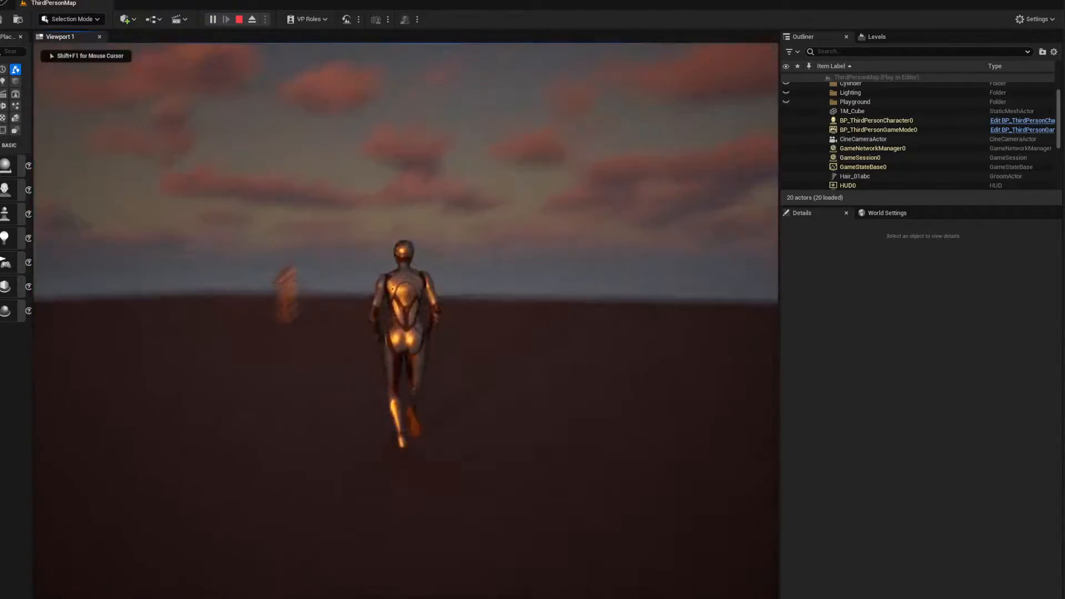
{"action": "key", "text": "d"}
{"action": "key", "text": "a"}
{"action": "key", "text": "s"}
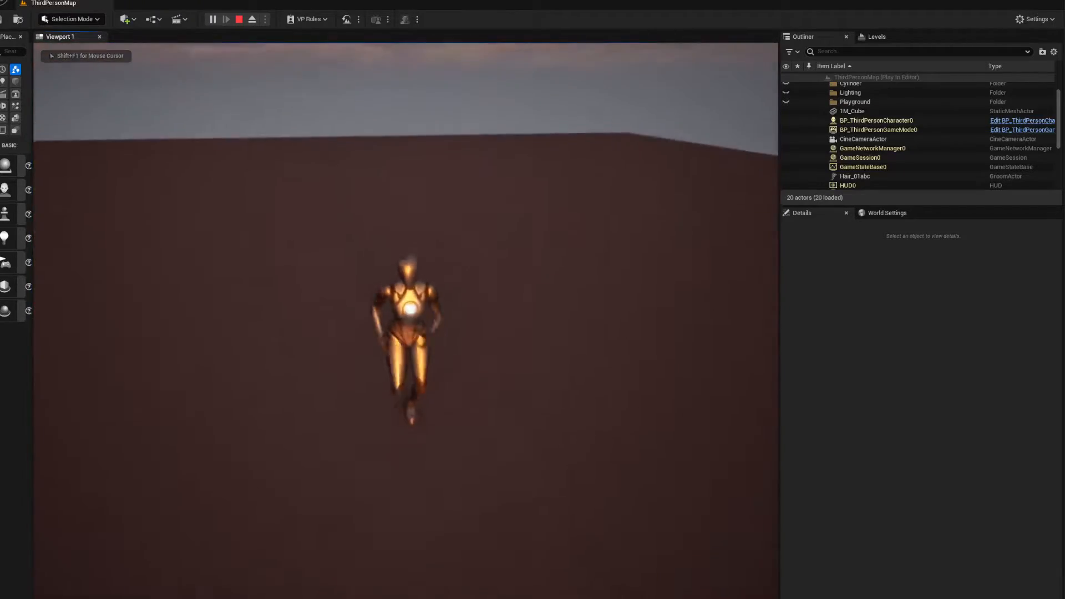
{"action": "key", "text": "d"}
{"action": "key", "text": "w"}
{"action": "key", "text": "d"}
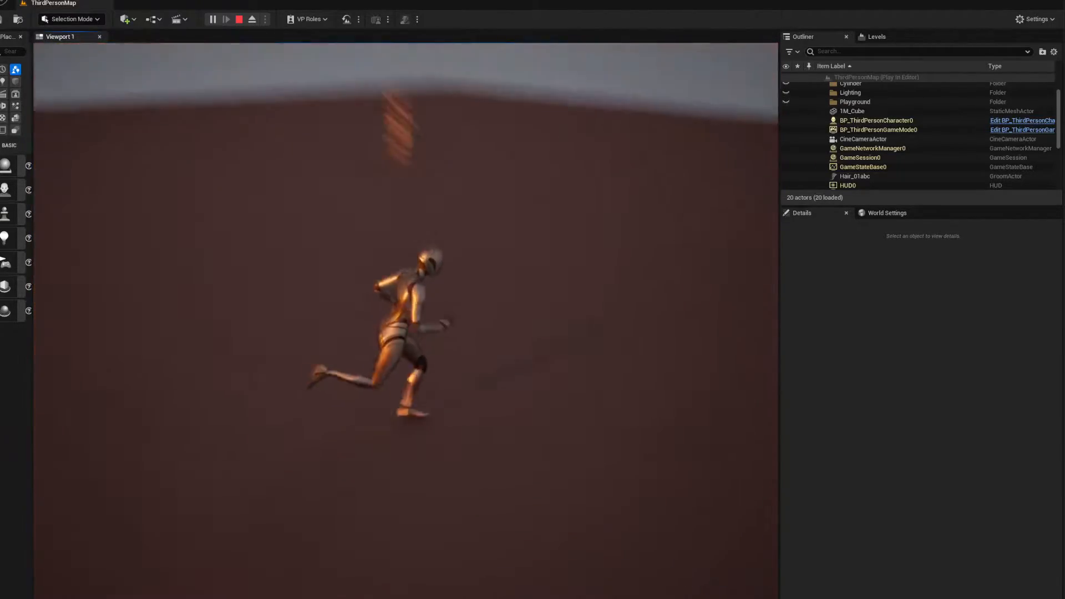
{"action": "key", "text": "w"}
{"action": "key", "text": "d"}
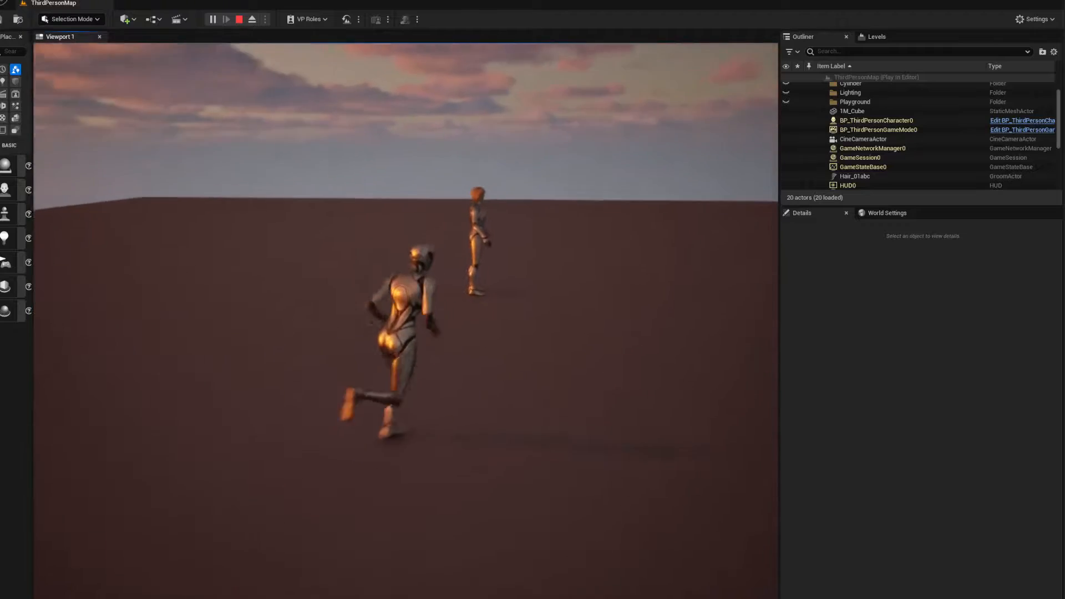
{"action": "key", "text": "d"}
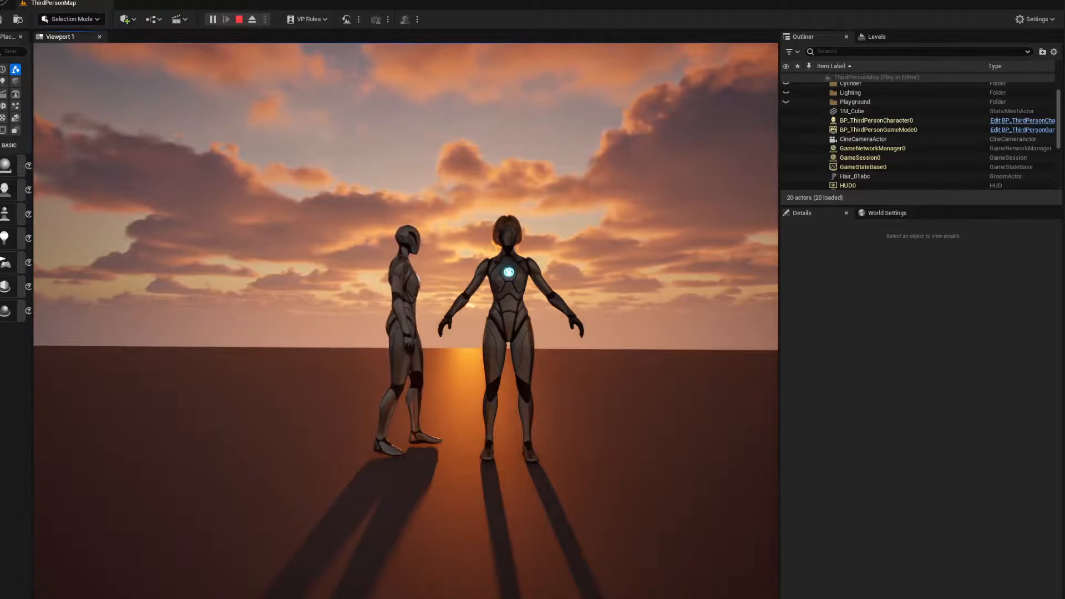
{"action": "key", "text": "Escape"}
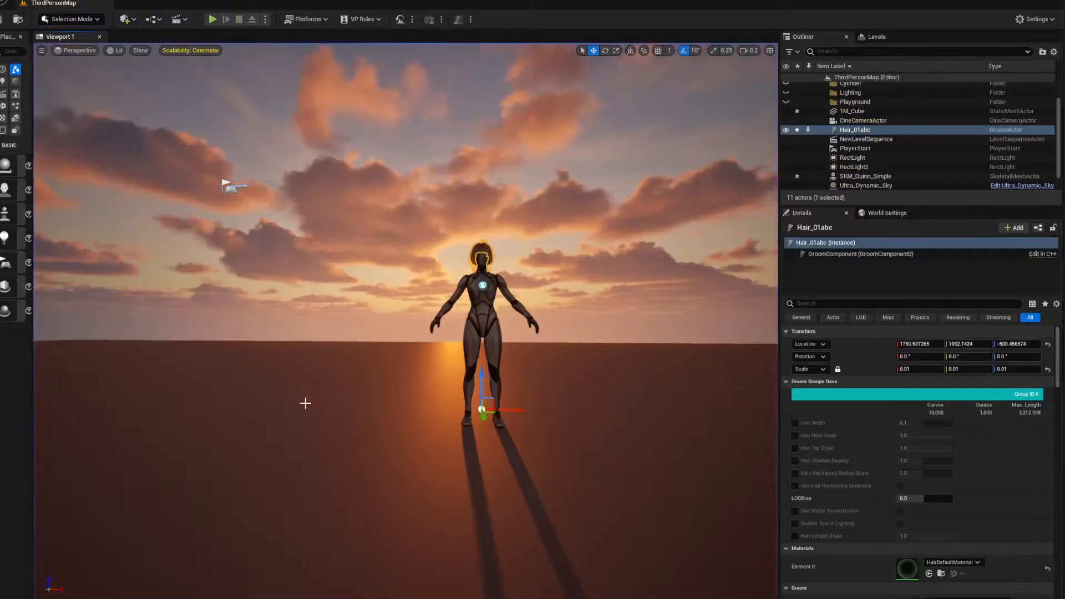
Select the PlayerStart actor and look through the Outliner for the player character
{"action": "right_click_drag", "start_coordinate": [305, 403], "coordinate": [355, 423]}
{"action": "key", "text": "a"}
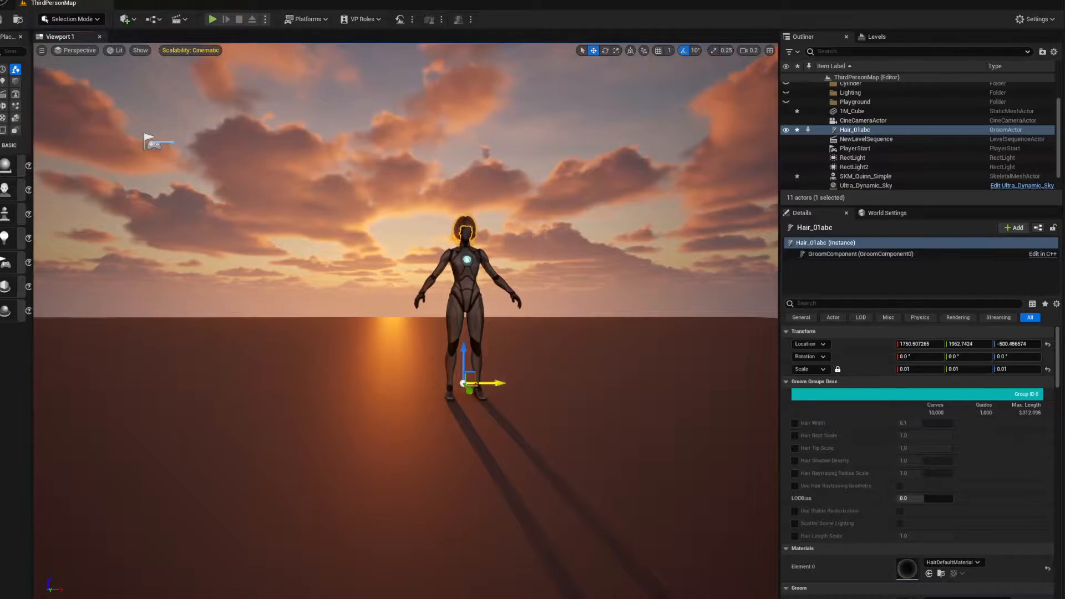
{"action": "right_click_drag", "start_coordinate": [478, 311], "coordinate": [388, 319]}
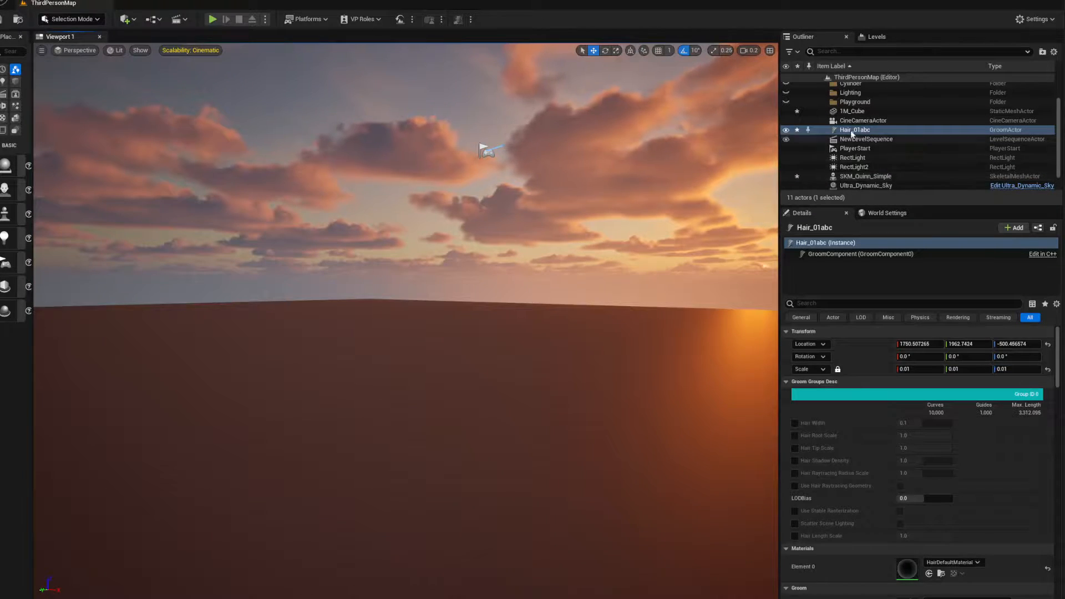
{"action": "left_click", "coordinate": [849, 148]}
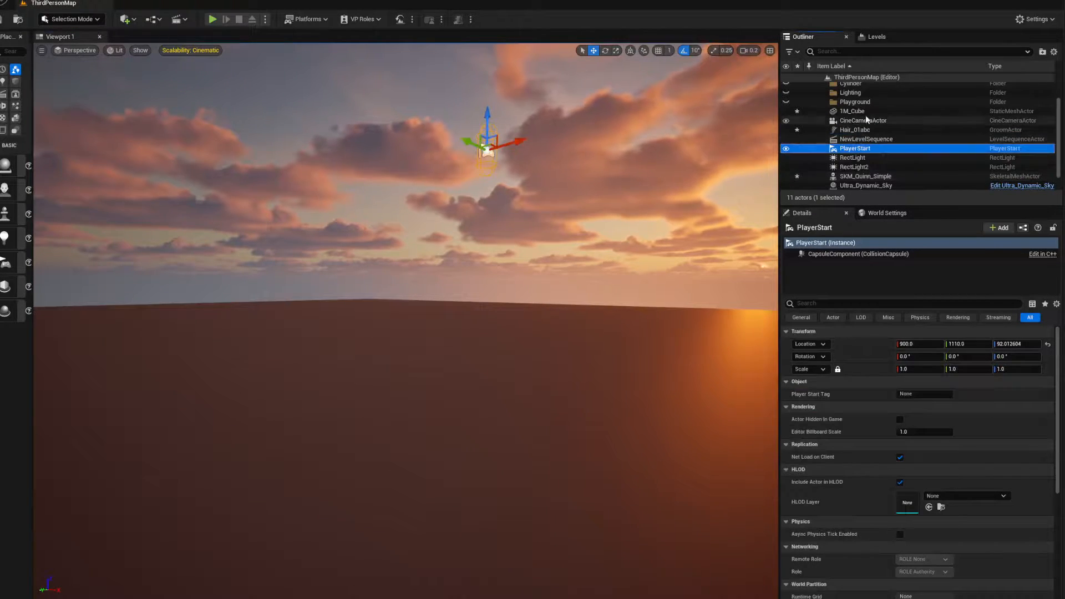
{"action": "scroll", "coordinate": [866, 118], "scroll_direction": "up", "scroll_amount": 3}
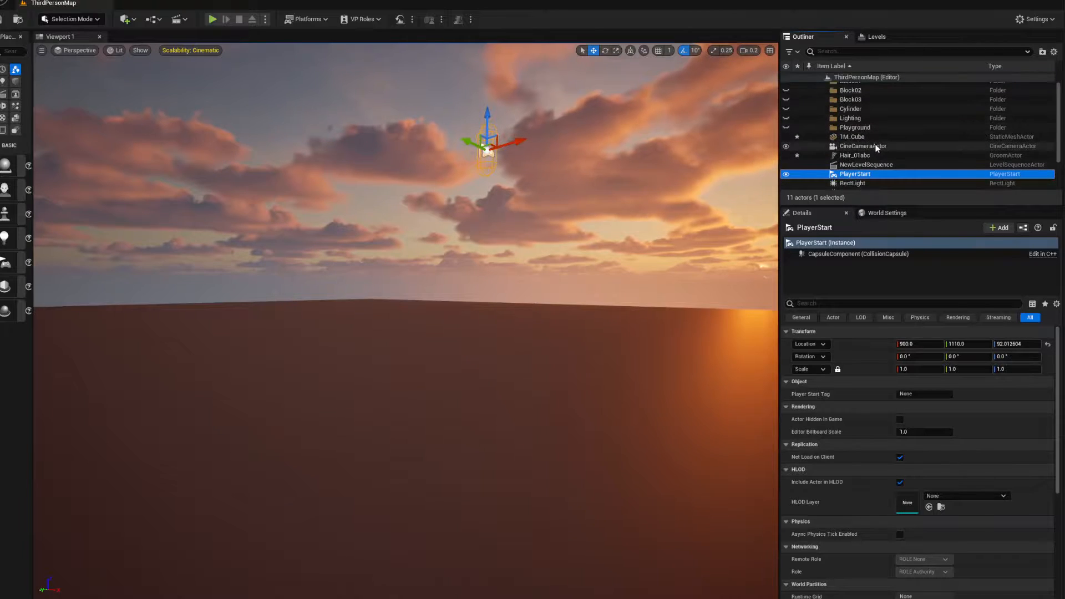
{"action": "scroll", "coordinate": [874, 145], "scroll_direction": "down", "scroll_amount": 3}
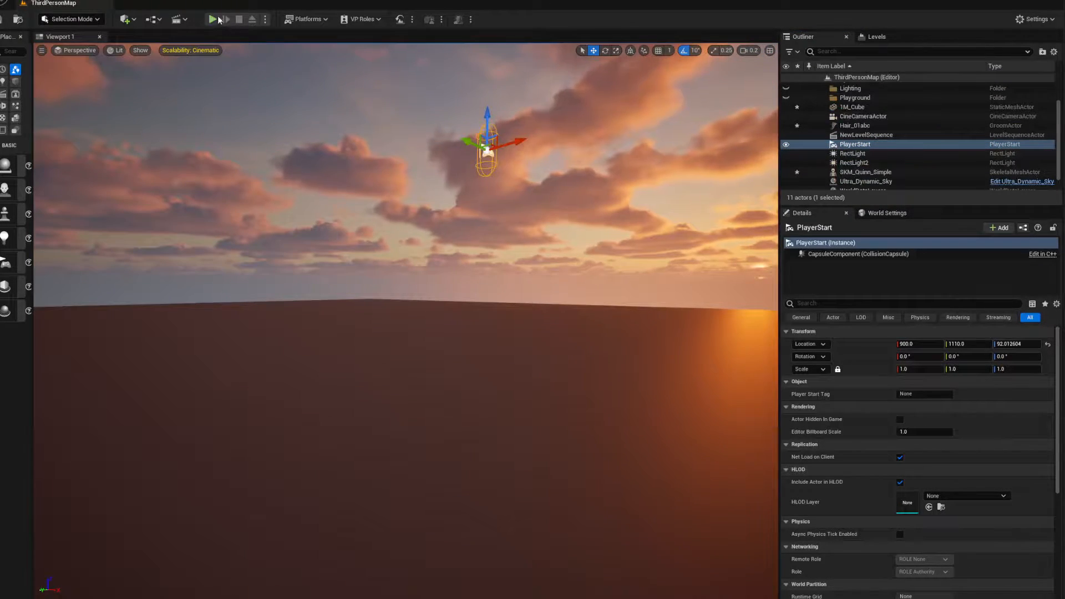
{"action": "left_click", "coordinate": [213, 20]}
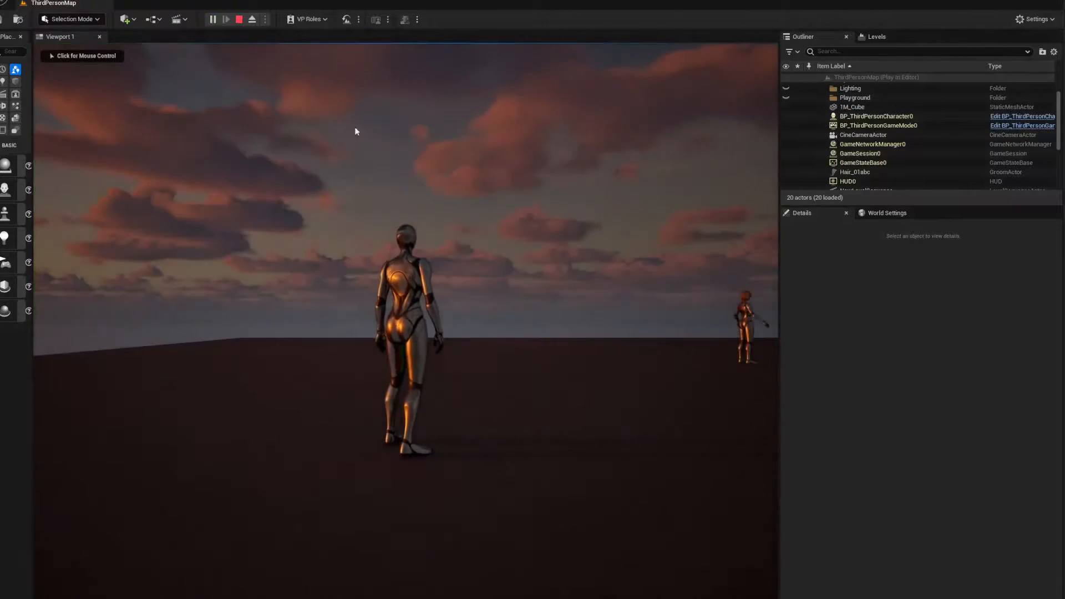
{"action": "left_click", "coordinate": [398, 162]}
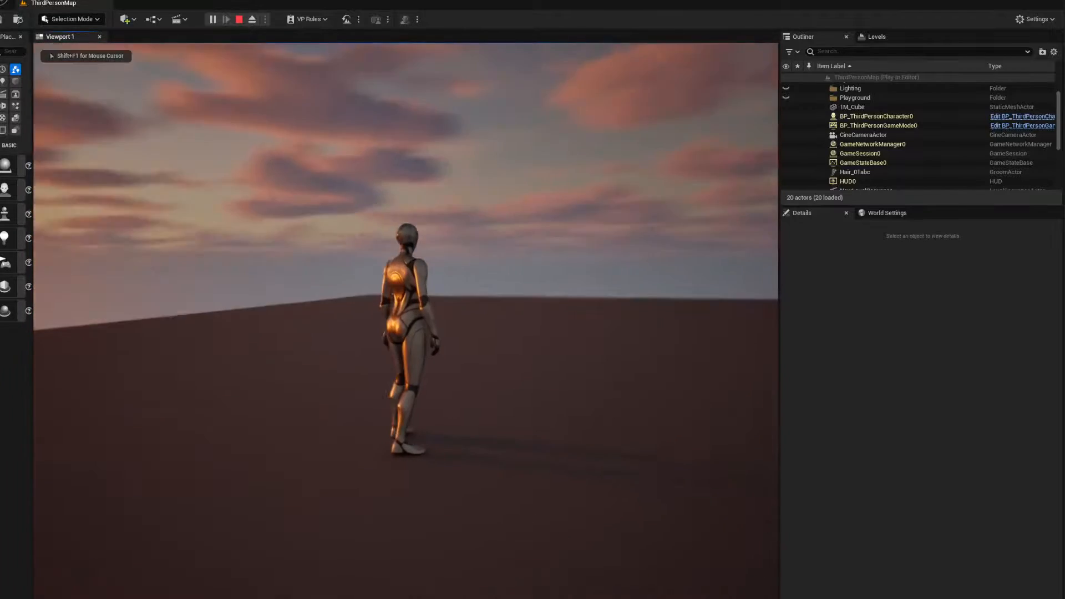
{"action": "key", "text": "Escape"}
Play the level, eject from the player, and select the spawned BP_ThirdPersonCharacter0
{"action": "left_click", "coordinate": [211, 20]}
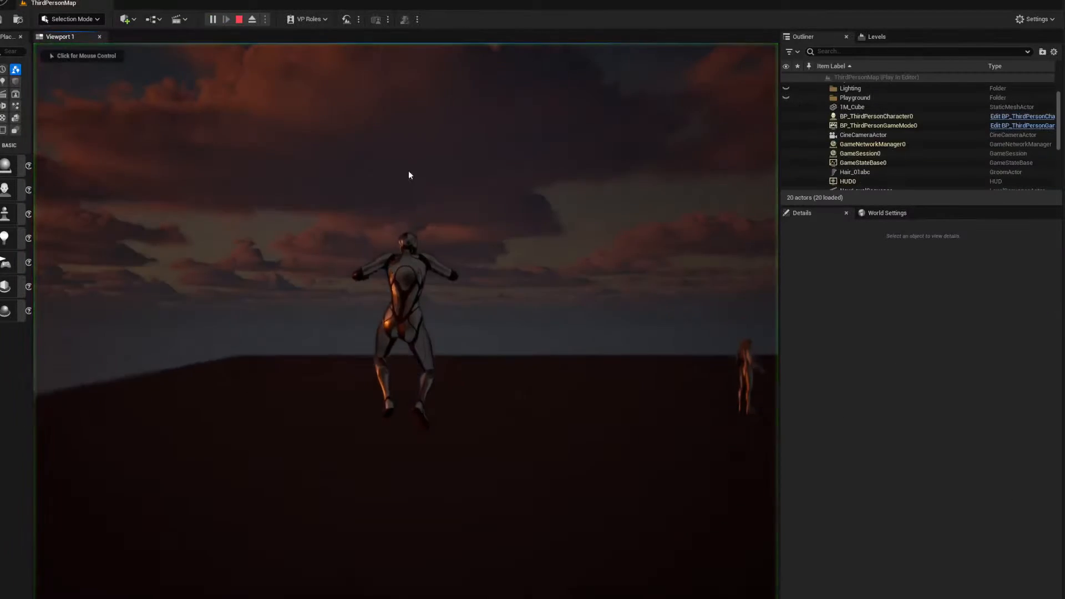
{"action": "left_click", "coordinate": [252, 19]}
{"action": "left_click", "coordinate": [410, 316]}
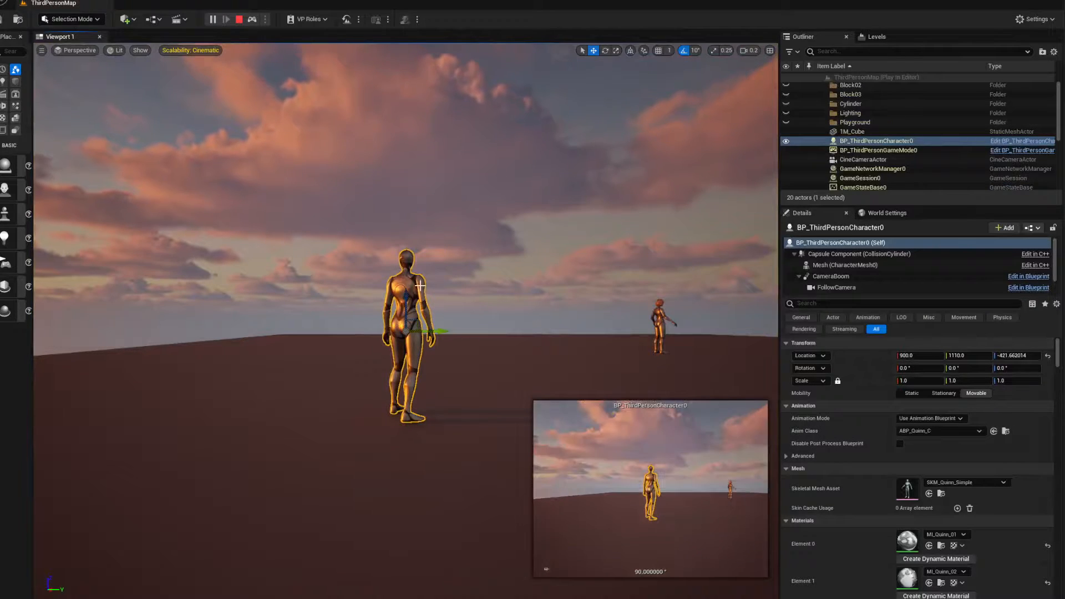
Search the Content folder for BP_Third and place a BP_ThirdPersonCharacter in the level at about X 928.5, Y 1207.7
{"action": "left_click", "coordinate": [942, 494]}
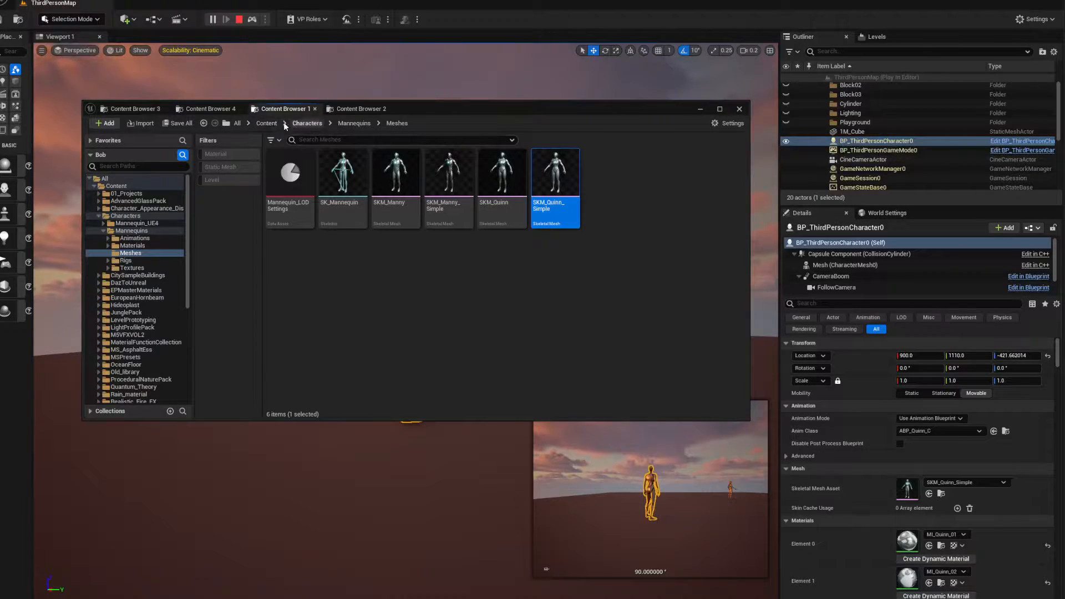
{"action": "left_click", "coordinate": [267, 123]}
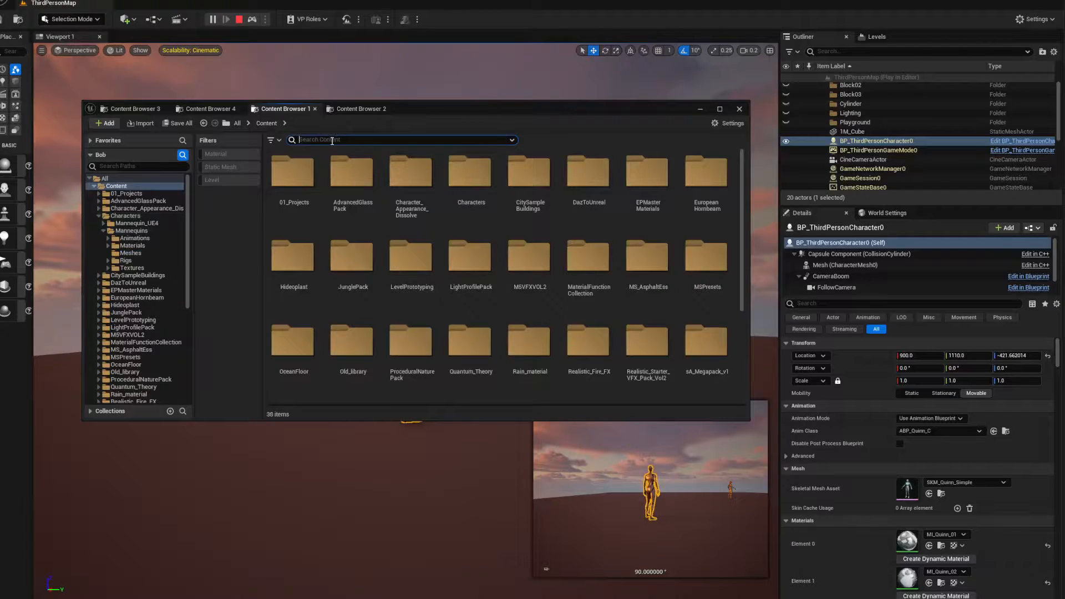
{"action": "type", "text": "BP"}
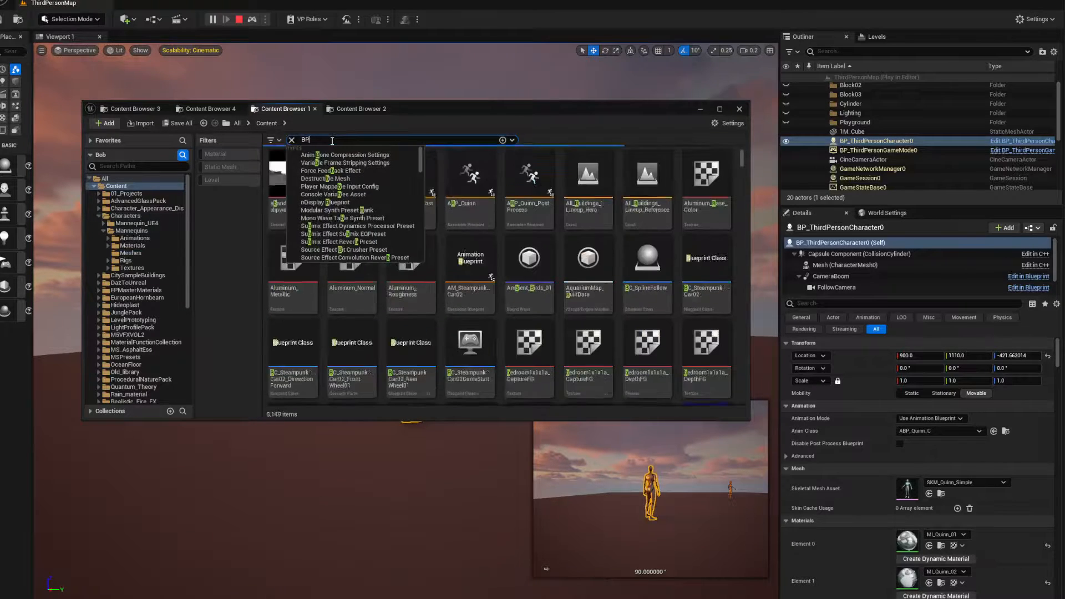
{"action": "type", "text": "-"}
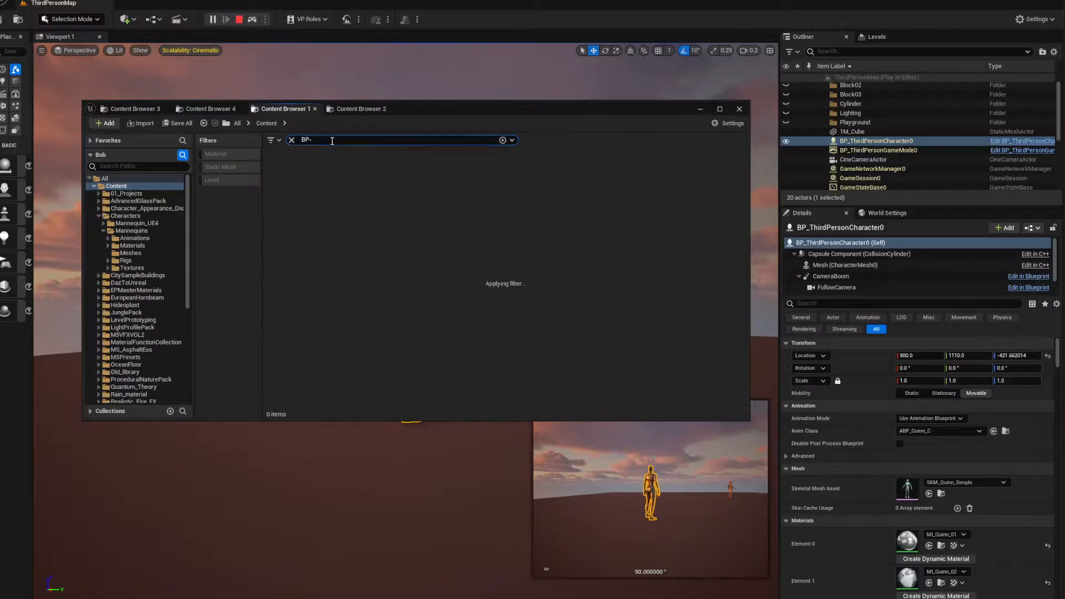
{"action": "key", "text": "BackSpace"}
{"action": "type", "text": "_"}
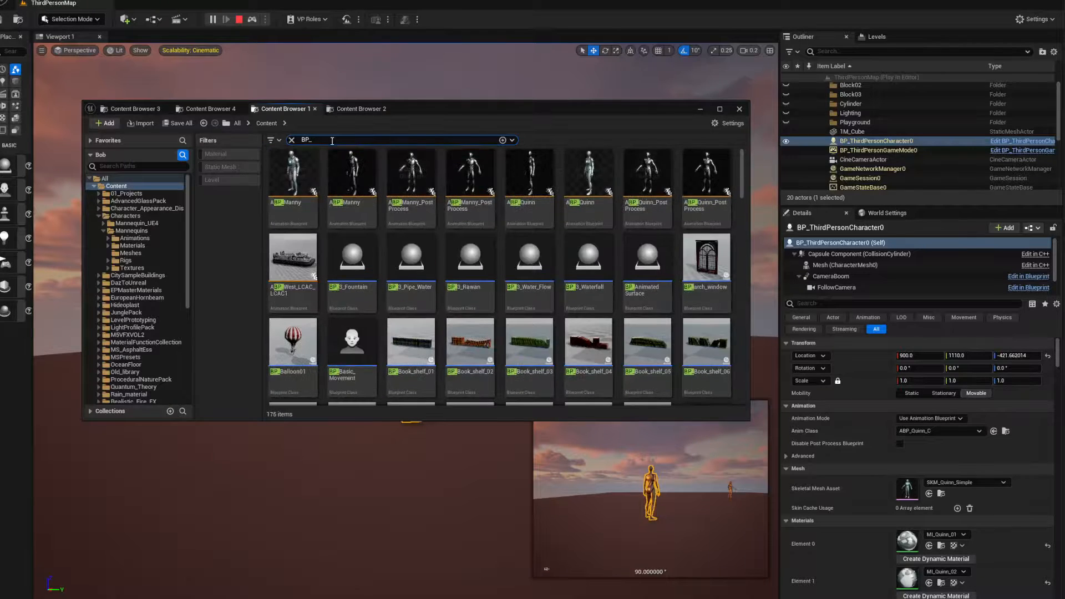
{"action": "type", "text": "Third"}
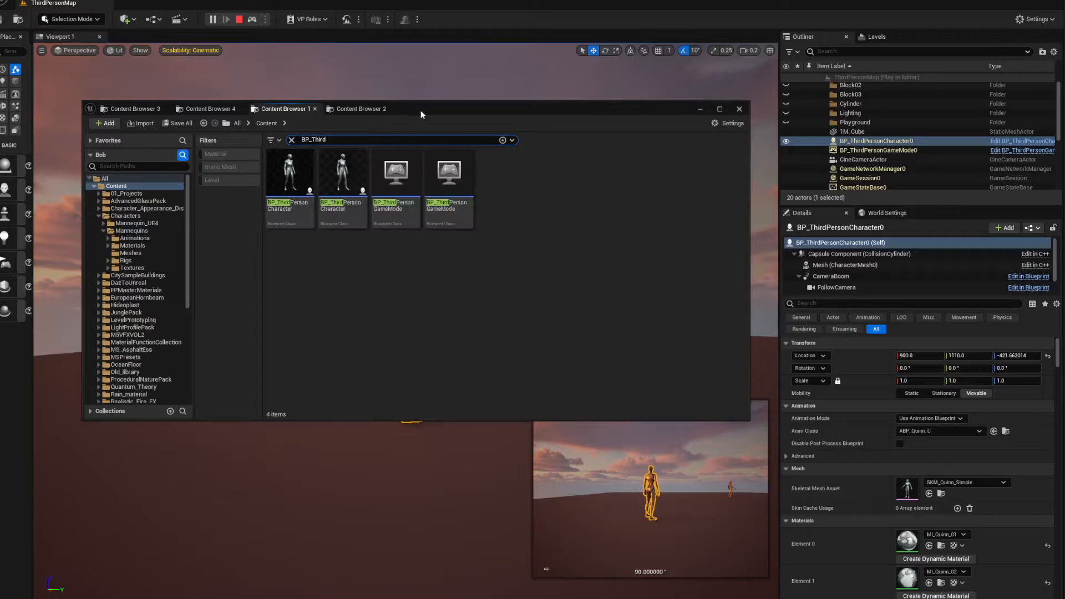
{"action": "left_click_drag", "start_coordinate": [420, 112], "coordinate": [577, 74]}
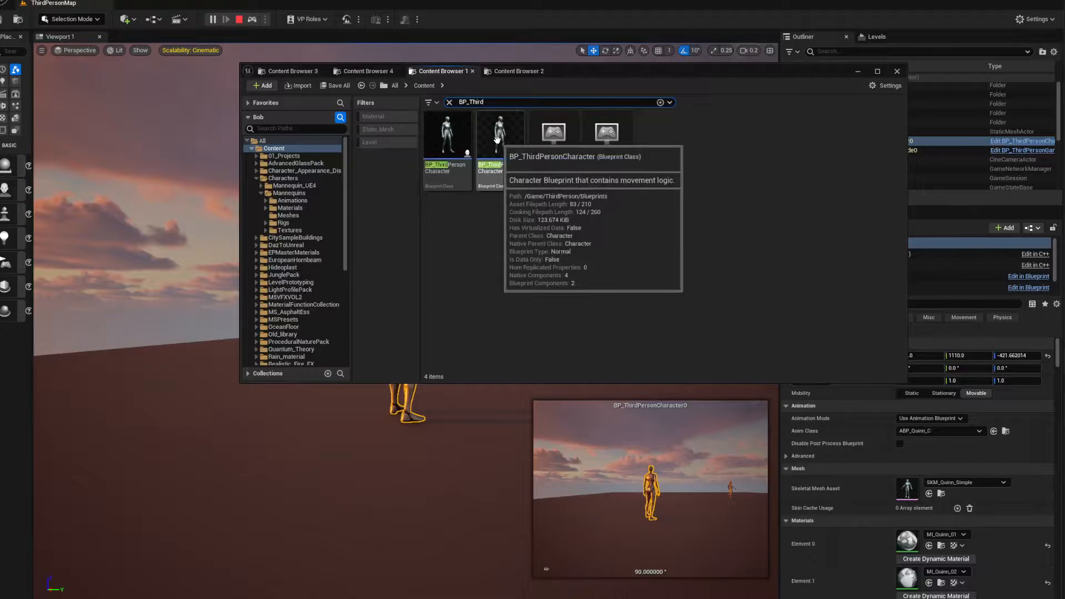
{"action": "left_click_drag", "start_coordinate": [564, 71], "coordinate": [820, 65]}
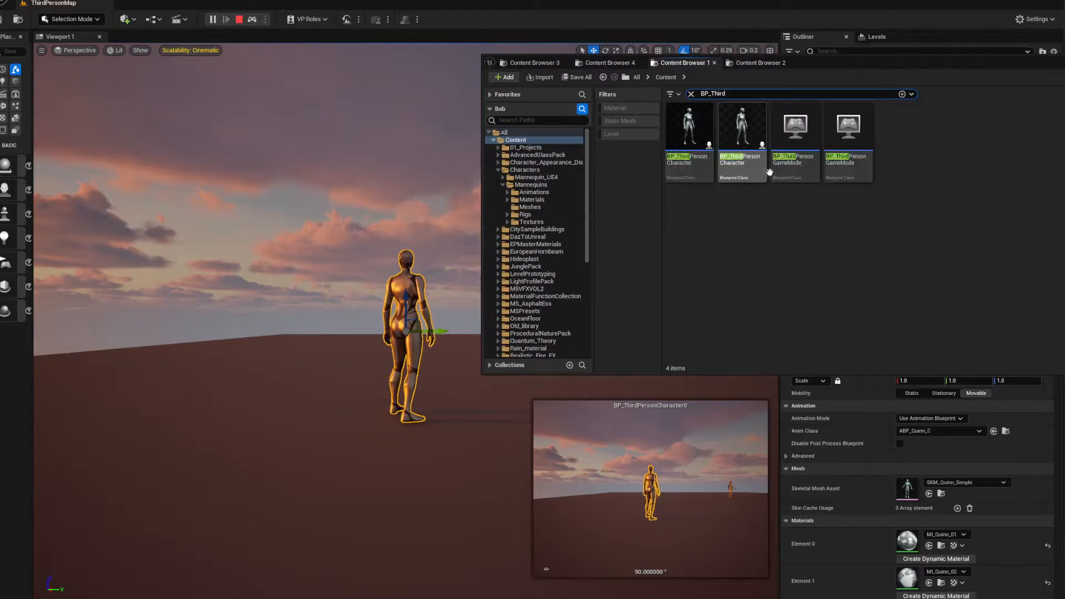
{"action": "left_click_drag", "start_coordinate": [744, 131], "coordinate": [323, 426]}
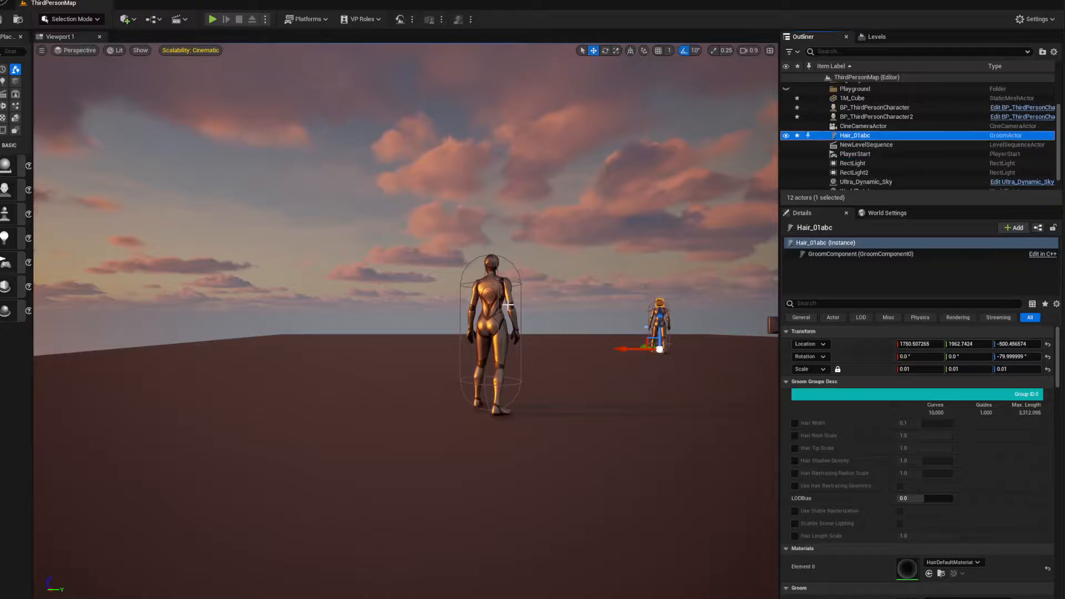
Select the newly placed BP_ThirdPersonCharacter2 and frame it up close from the front
{"action": "right_click_drag", "start_coordinate": [533, 339], "coordinate": [519, 389]}
{"action": "key", "text": "w"}
{"action": "key", "text": "s"}
{"action": "scroll", "coordinate": [500, 337], "scroll_direction": "down", "scroll_amount": 3}
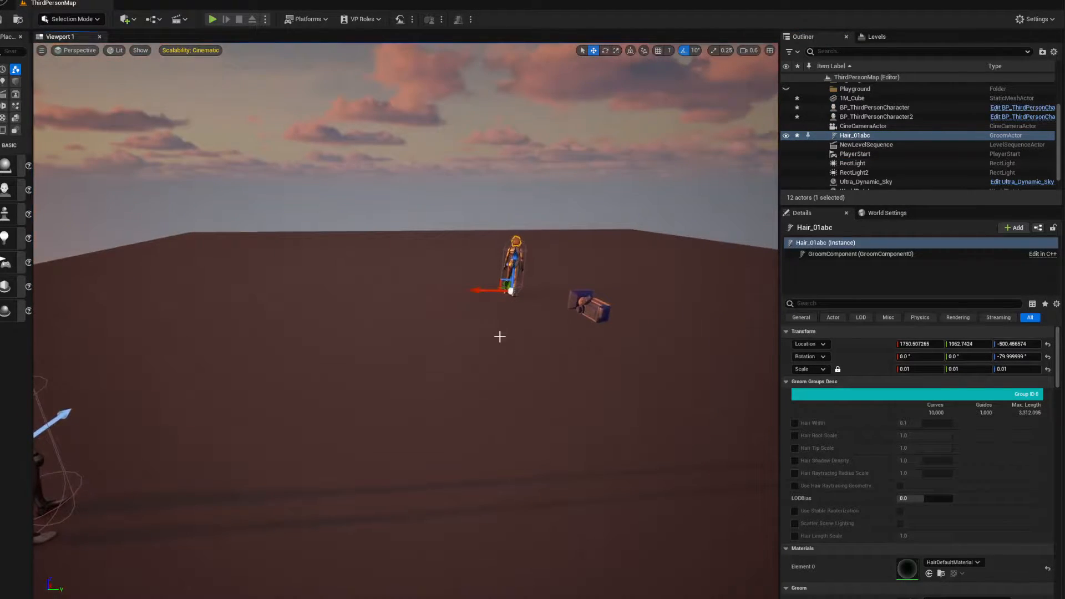
{"action": "right_click_drag", "start_coordinate": [512, 320], "coordinate": [336, 321]}
{"action": "key", "text": "d"}
{"action": "key", "text": "w"}
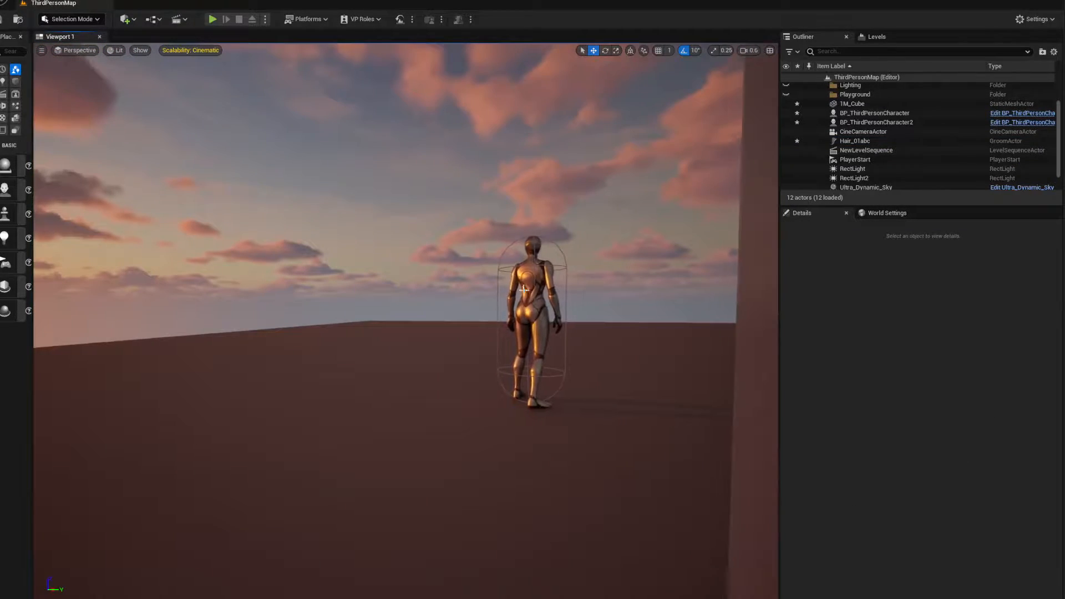
{"action": "left_click", "coordinate": [541, 299]}
{"action": "right_click_drag", "start_coordinate": [541, 298], "coordinate": [610, 57]}
{"action": "key", "text": "f"}
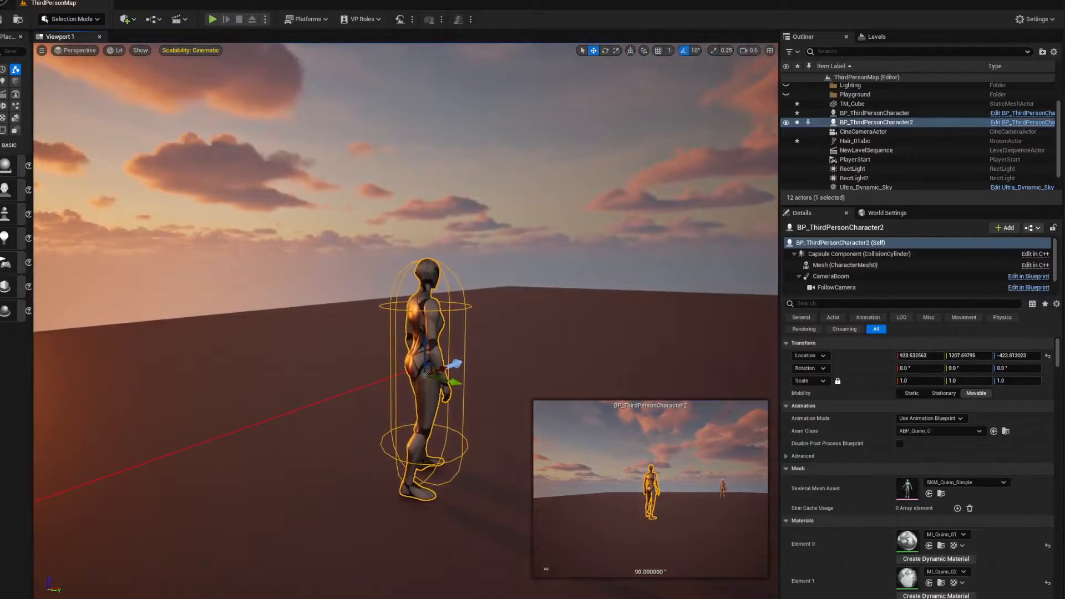
{"action": "right_click_drag", "start_coordinate": [407, 322], "coordinate": [288, 322]}
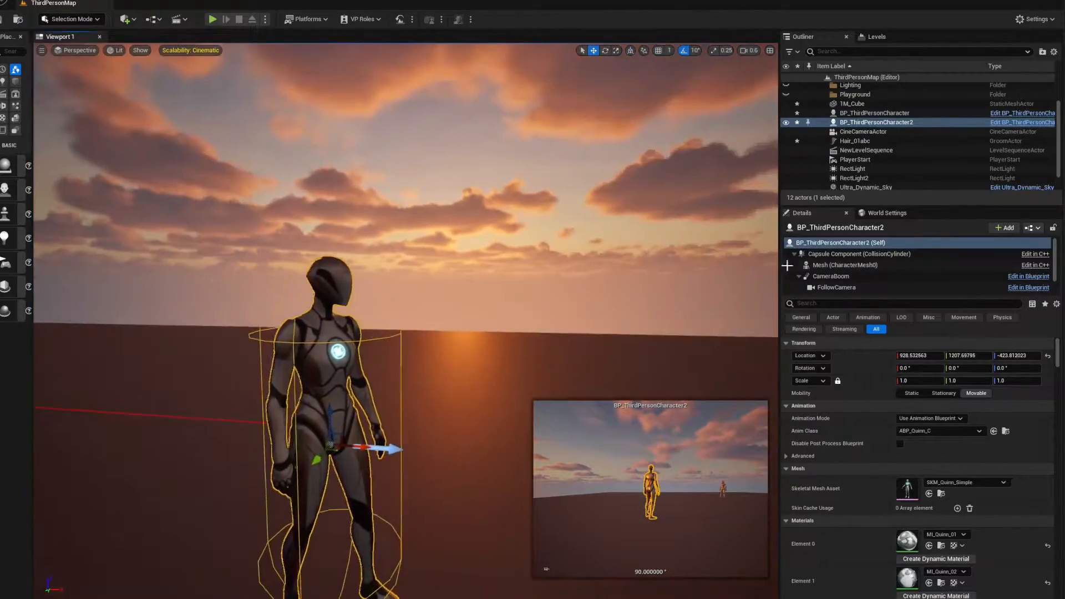
Open the BP_ThirdPersonCharacter blueprint from /Game/ThirdPerson/Blueprints and show the character in its 3D preview
{"action": "key", "text": "ctrl+b"}
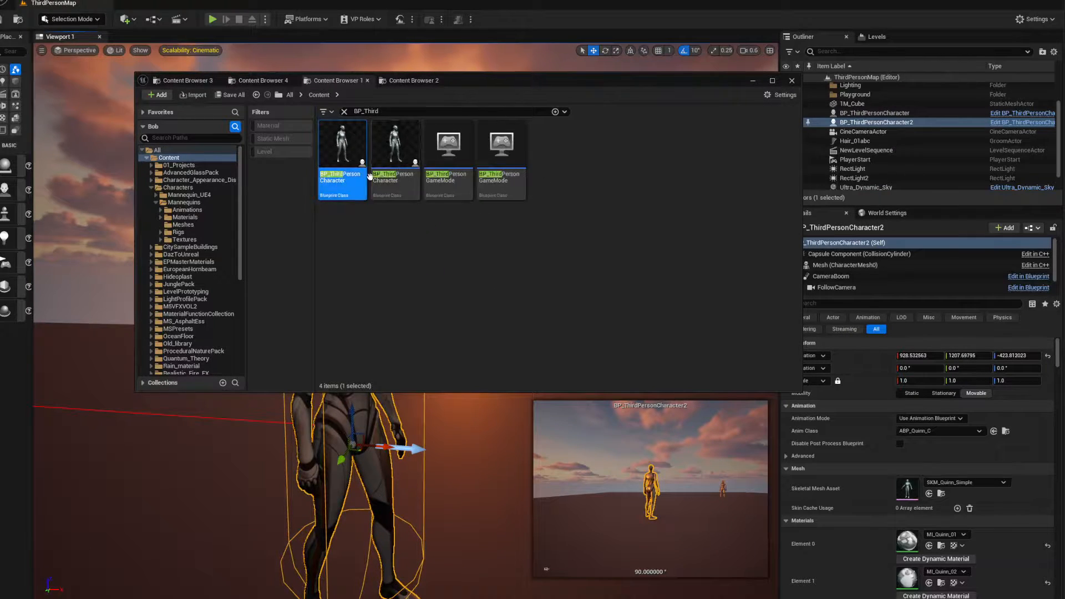
{"action": "left_click", "coordinate": [395, 151]}
{"action": "double_click", "coordinate": [395, 151]}
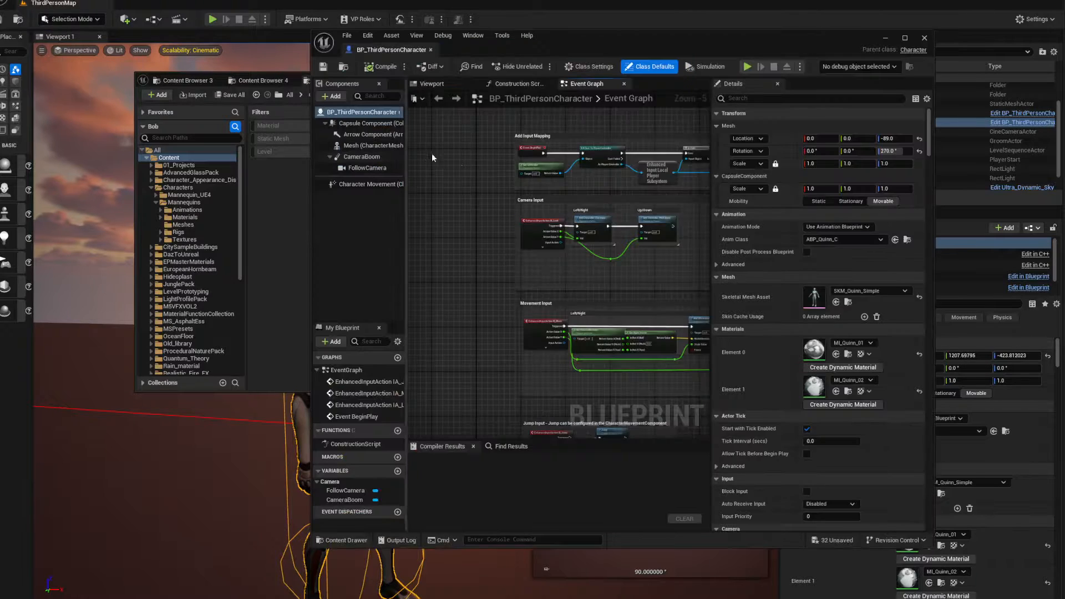
{"action": "left_click", "coordinate": [431, 85]}
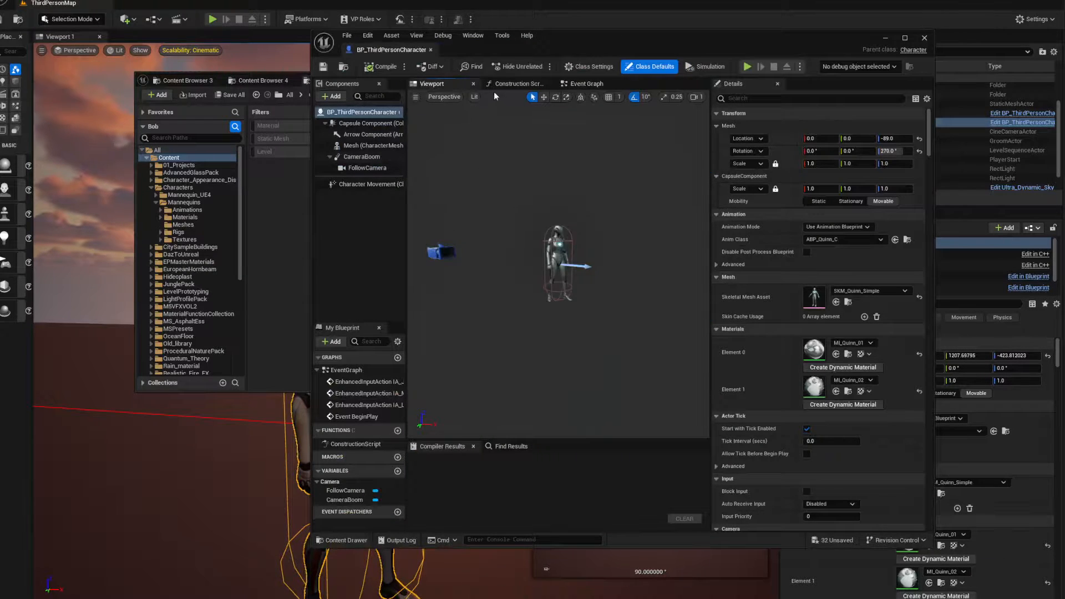
{"action": "left_click_drag", "start_coordinate": [527, 49], "coordinate": [493, 70]}
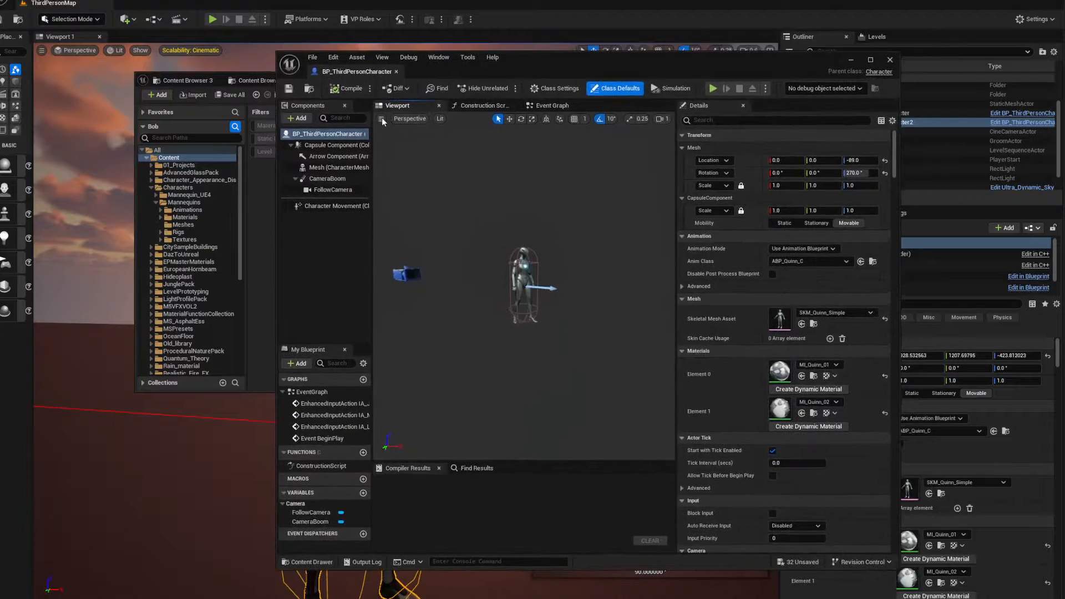
Add a Groom component under the character's Mesh and assign Hair_01abc as its groom asset
{"action": "left_click", "coordinate": [297, 119]}
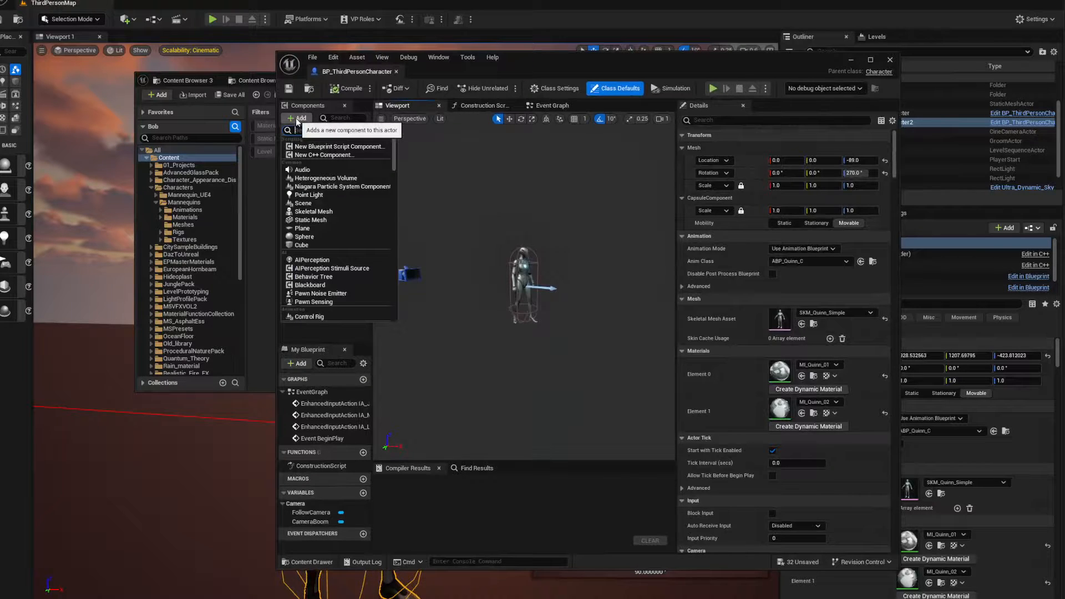
{"action": "type", "text": "groom"}
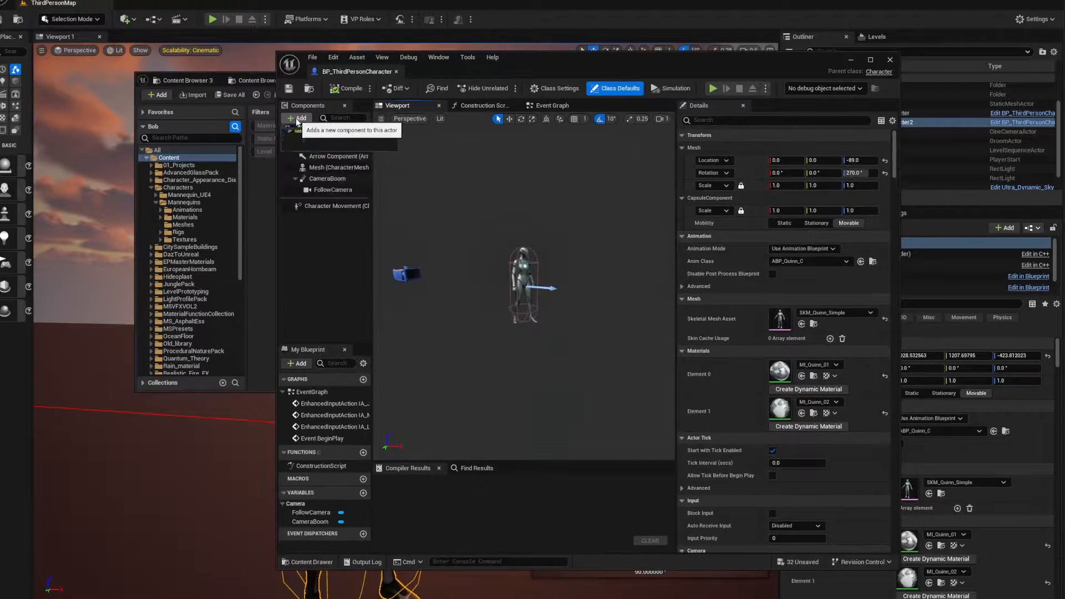
{"action": "left_click", "coordinate": [305, 147]}
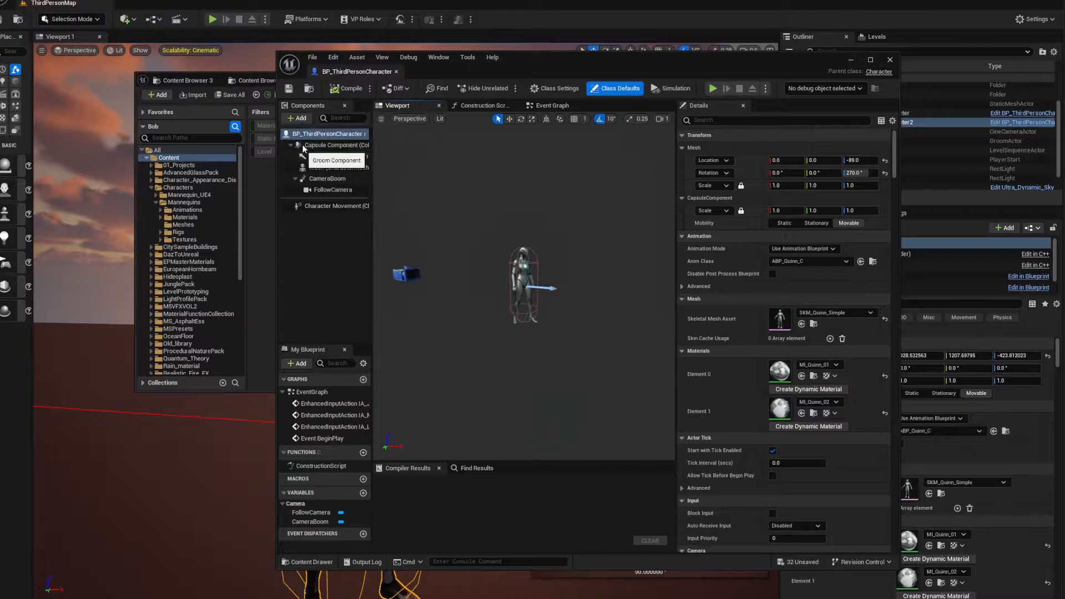
{"action": "left_click_drag", "start_coordinate": [317, 156], "coordinate": [319, 172]}
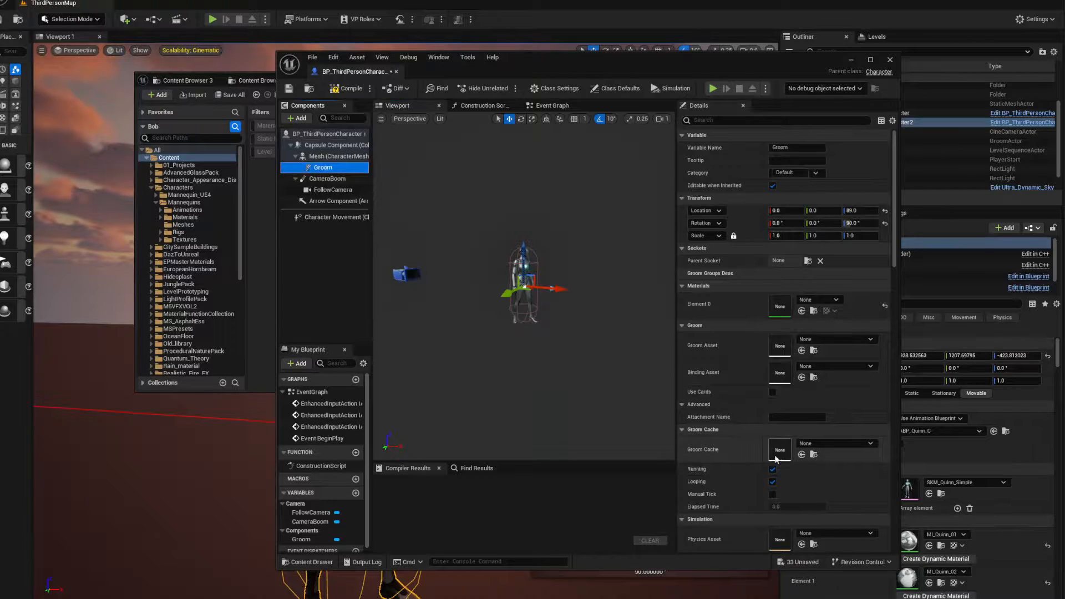
{"action": "left_click", "coordinate": [835, 339]}
{"action": "left_click", "coordinate": [850, 462]}
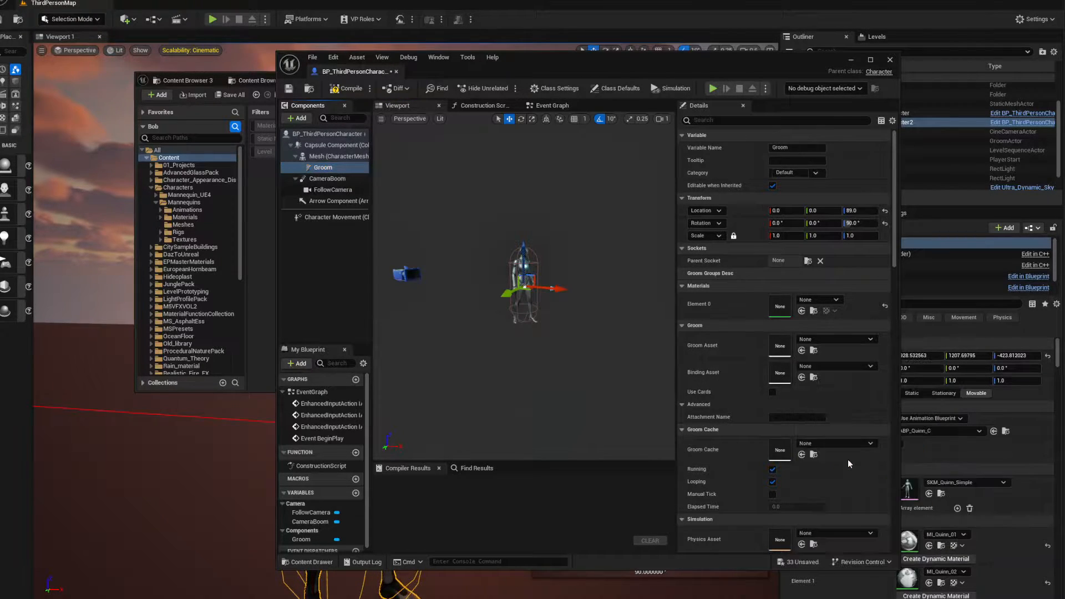
Scale the groom uniformly to 0.01 and lower it to the character's head at about Z 19
{"action": "mouse_move", "coordinate": [513, 363]}
{"action": "right_mouse_down"}
{"action": "mouse_move", "coordinate": [541, 333]}
{"action": "mouse_move", "coordinate": [471, 338]}
{"action": "mouse_move", "coordinate": [546, 335]}
{"action": "mouse_move", "coordinate": [527, 352]}
{"action": "right_mouse_up"}
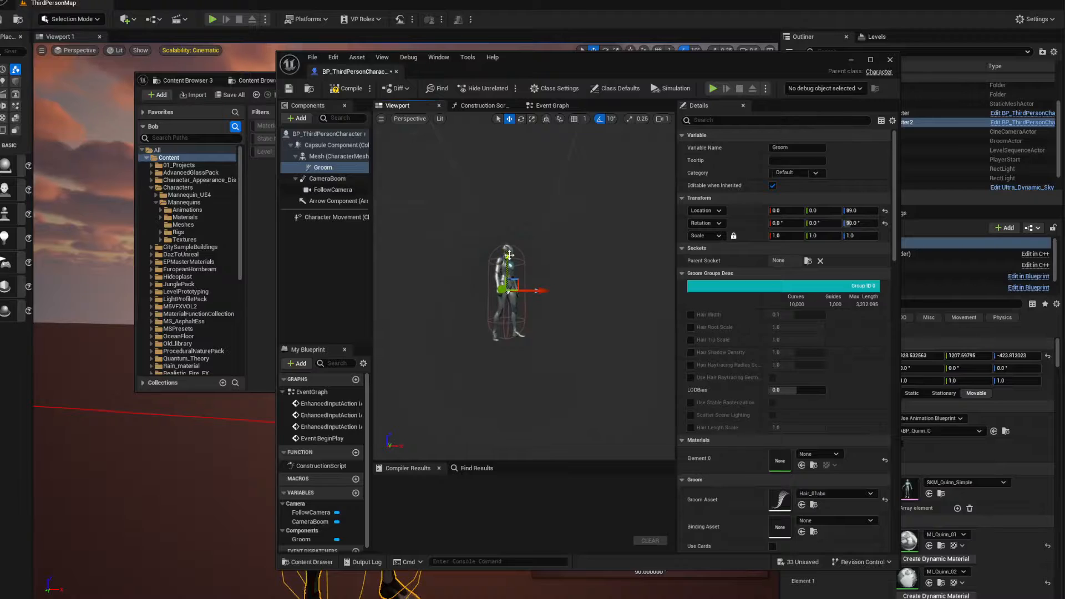
{"action": "left_click_drag", "start_coordinate": [508, 283], "coordinate": [512, 201]}
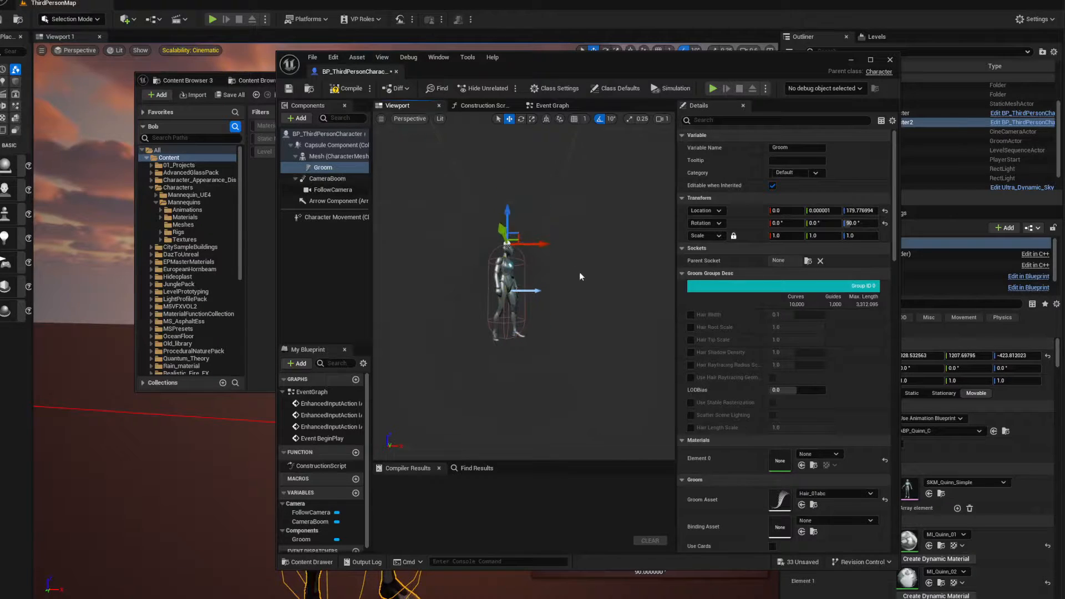
{"action": "right_click_drag", "start_coordinate": [579, 272], "coordinate": [574, 214]}
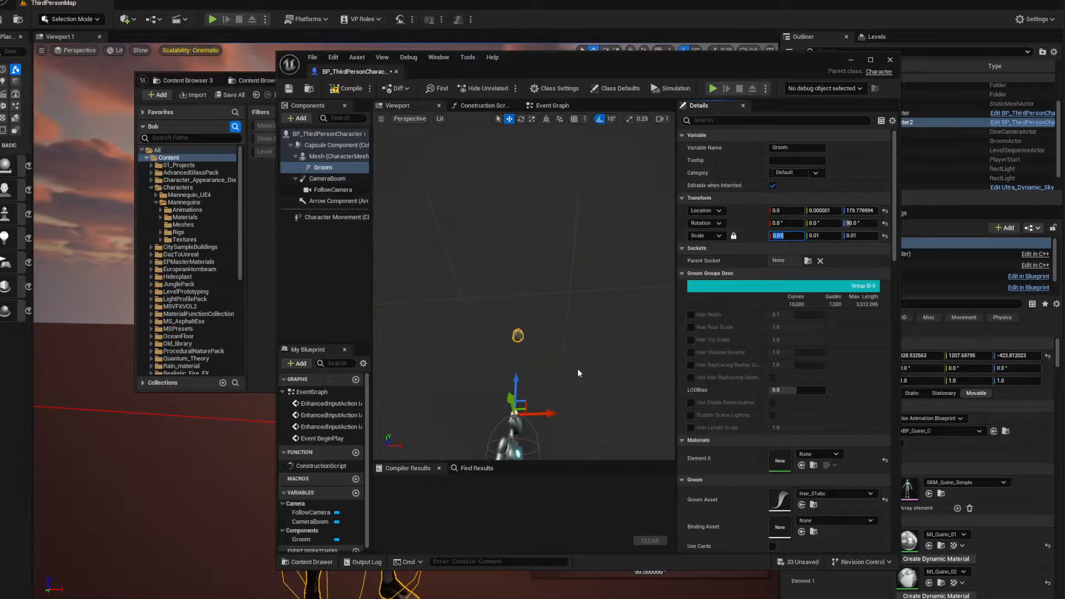
{"action": "left_click_drag", "start_coordinate": [518, 373], "coordinate": [517, 411]}
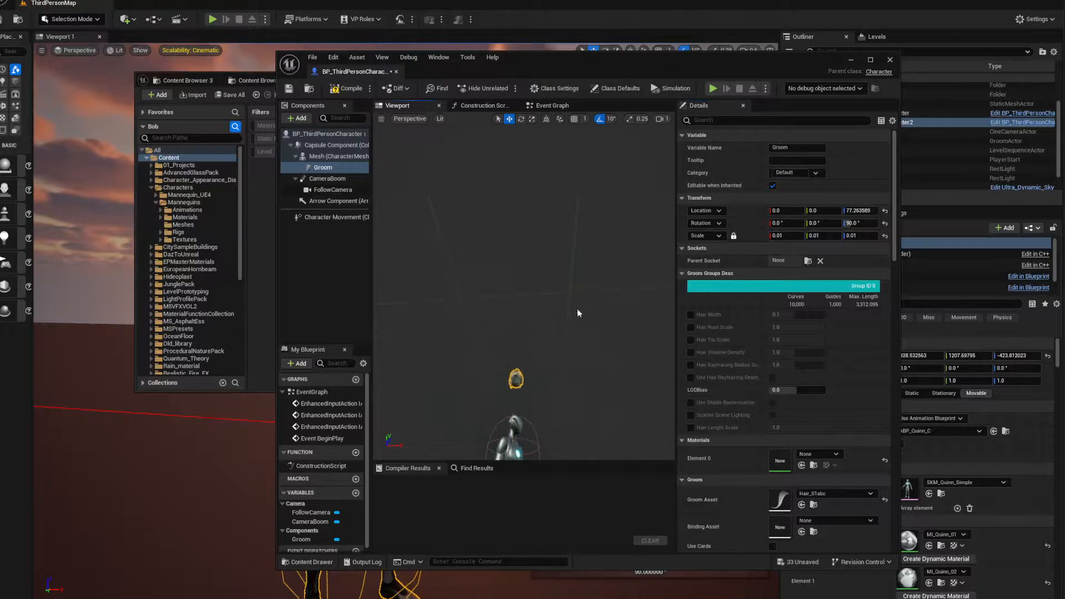
{"action": "right_click_drag", "start_coordinate": [577, 314], "coordinate": [564, 282]}
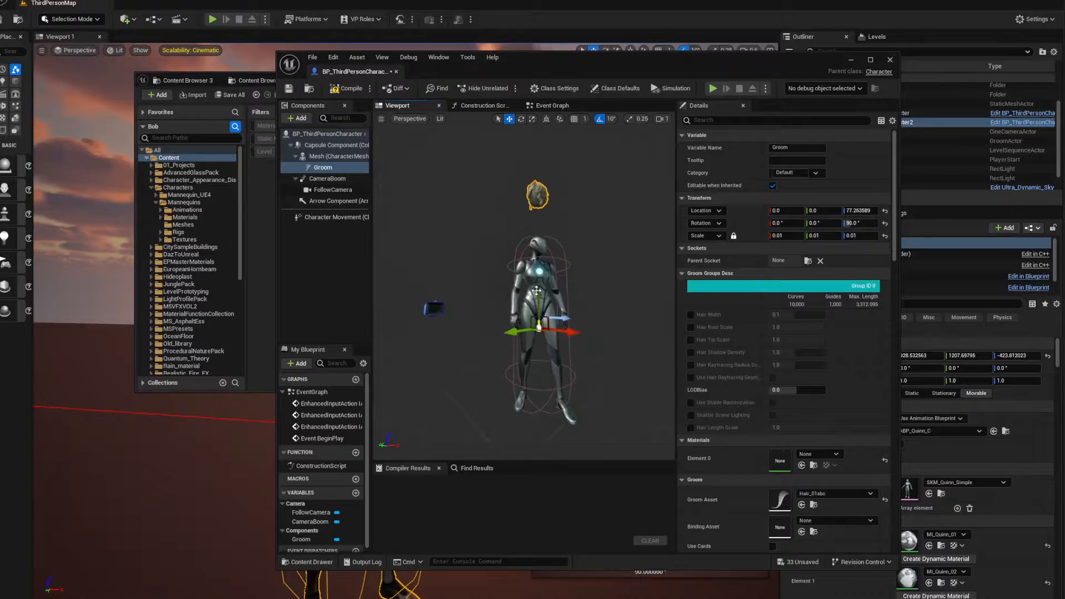
{"action": "left_click_drag", "start_coordinate": [536, 291], "coordinate": [526, 353]}
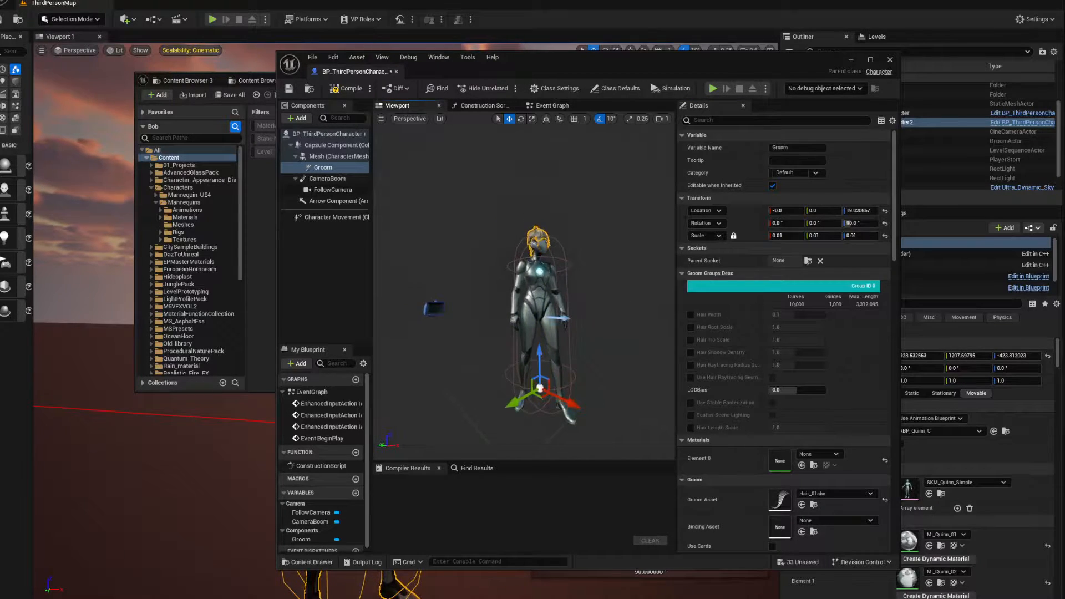
Rotate the groom by -90° yaw so the hair faces the same way as the character's head
{"action": "right_click_drag", "start_coordinate": [533, 310], "coordinate": [538, 333]}
{"action": "scroll", "coordinate": [563, 327], "scroll_direction": "down", "scroll_amount": 4}
{"action": "right_click_drag", "start_coordinate": [528, 431], "coordinate": [543, 430]}
{"action": "key", "text": "e"}
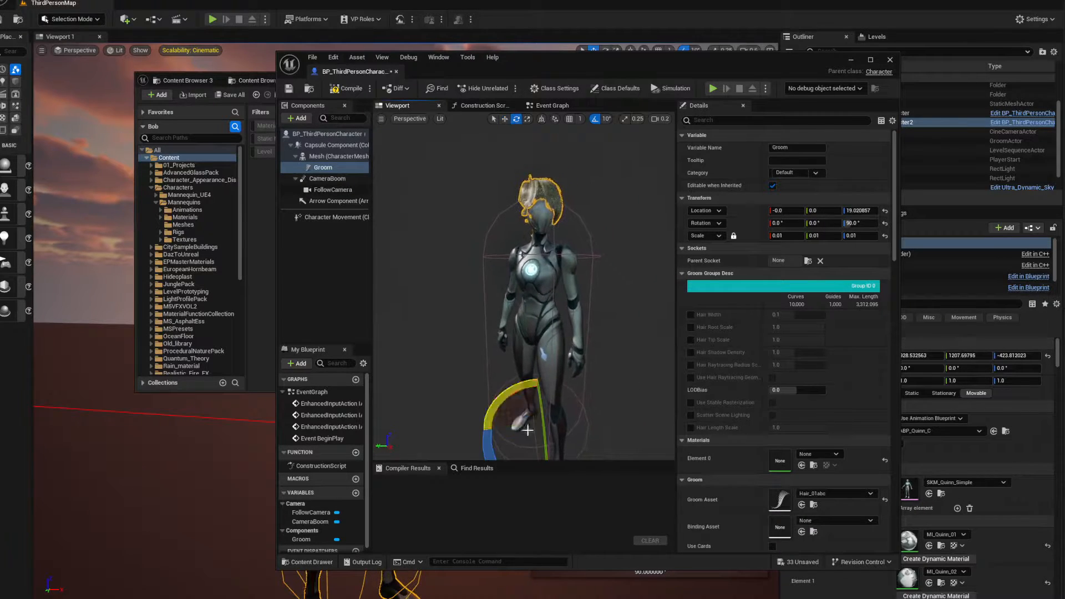
{"action": "left_click_drag", "start_coordinate": [487, 458], "coordinate": [590, 422]}
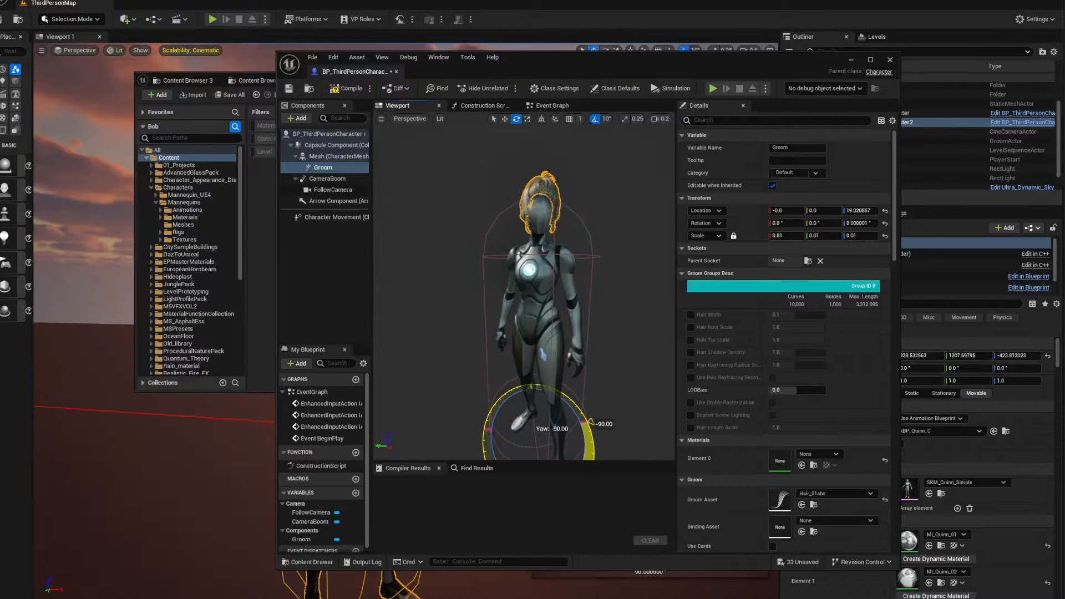
Fit the hair onto the character's head at about Y 0.7 and Z 15.6
{"action": "key", "text": "w"}
{"action": "left_click_drag", "start_coordinate": [533, 393], "coordinate": [534, 400]}
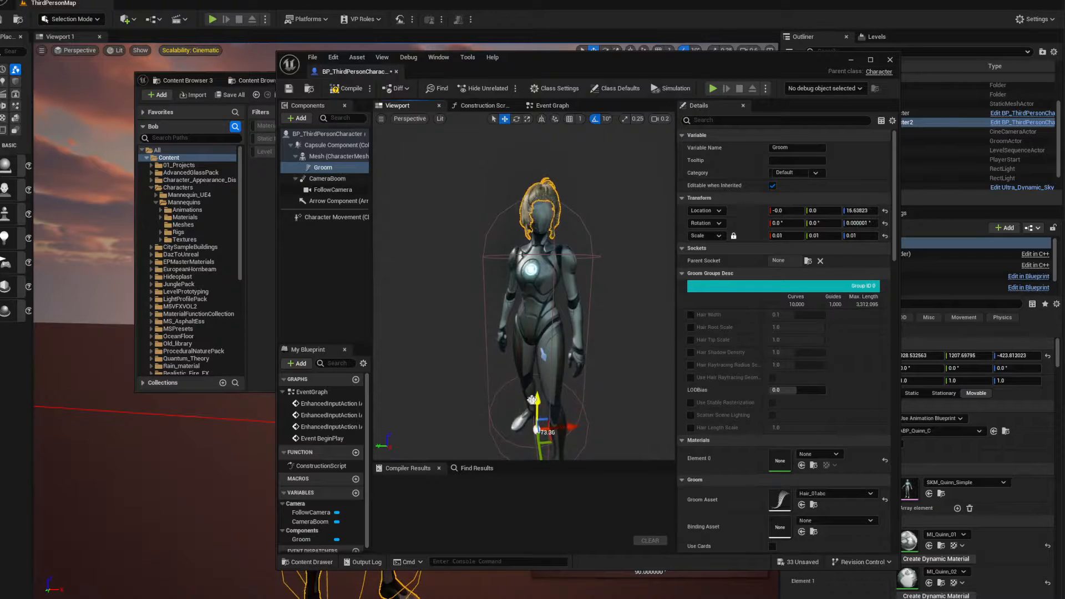
{"action": "right_click_drag", "start_coordinate": [534, 401], "coordinate": [515, 401]}
{"action": "left_click_drag", "start_coordinate": [524, 436], "coordinate": [525, 437]}
Compile and close the character blueprint, and play the level to check the hair on the player character
{"action": "left_click", "coordinate": [345, 89]}
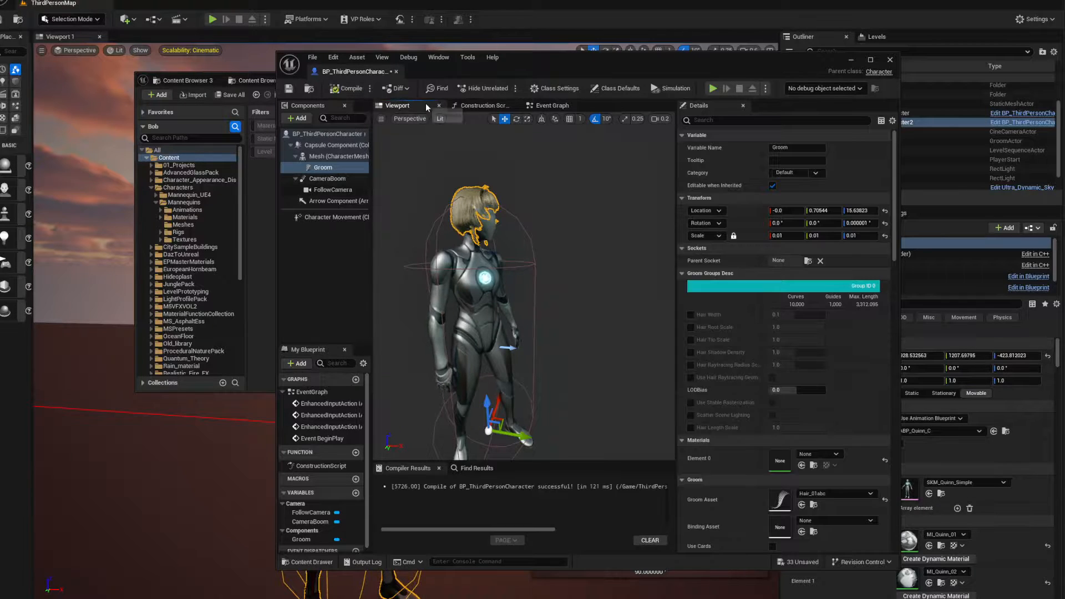
{"action": "left_click", "coordinate": [891, 60]}
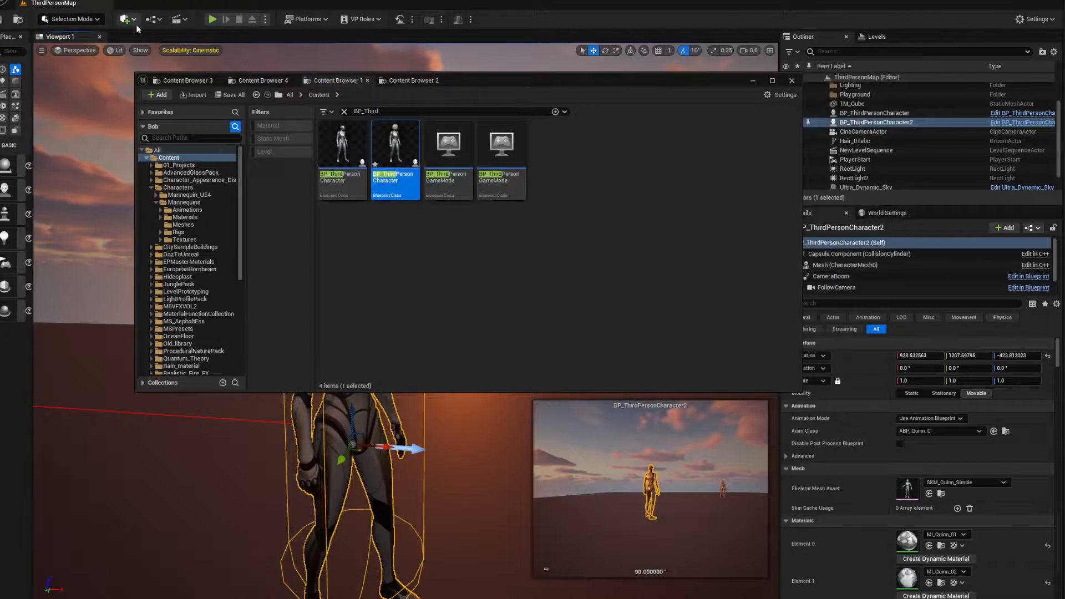
{"action": "left_click_drag", "start_coordinate": [508, 81], "coordinate": [1064, 89]}
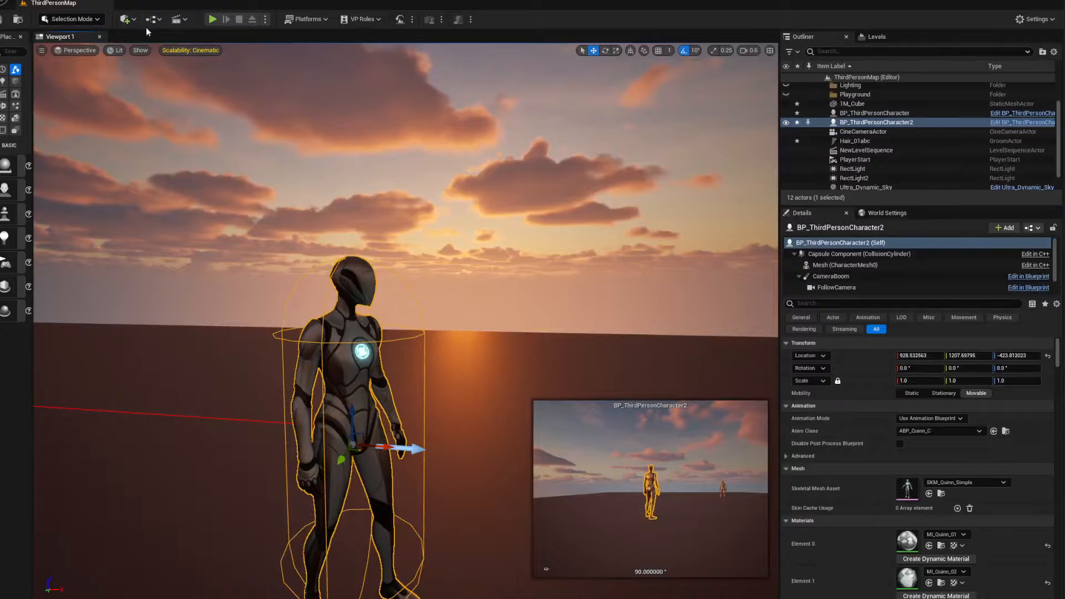
{"action": "left_click", "coordinate": [213, 19]}
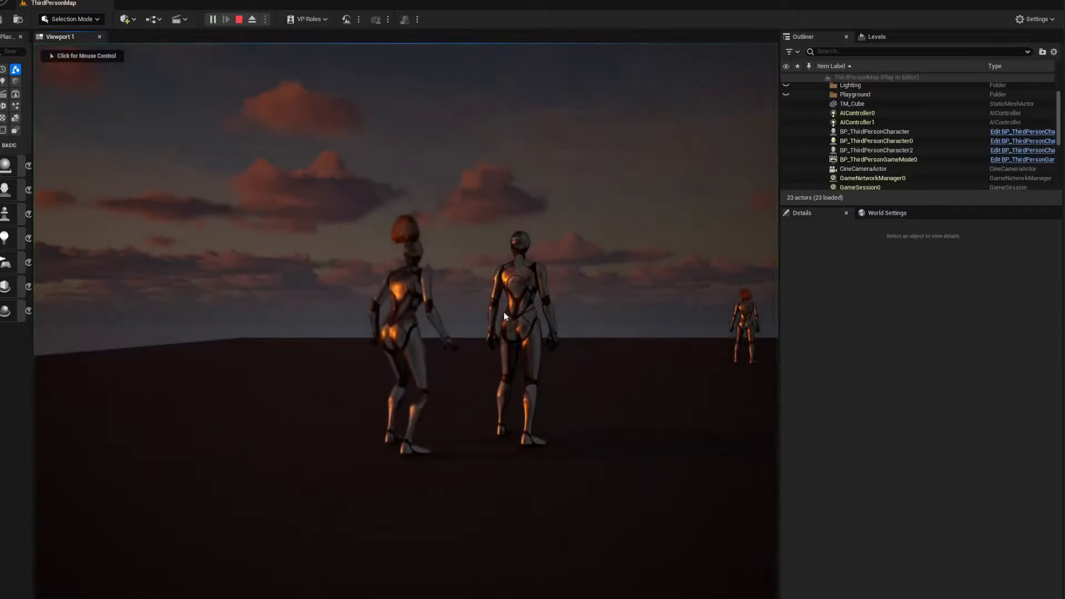
Run the player character around in the playing level to check the hair from several sides, and stop play
{"action": "left_click", "coordinate": [491, 323]}
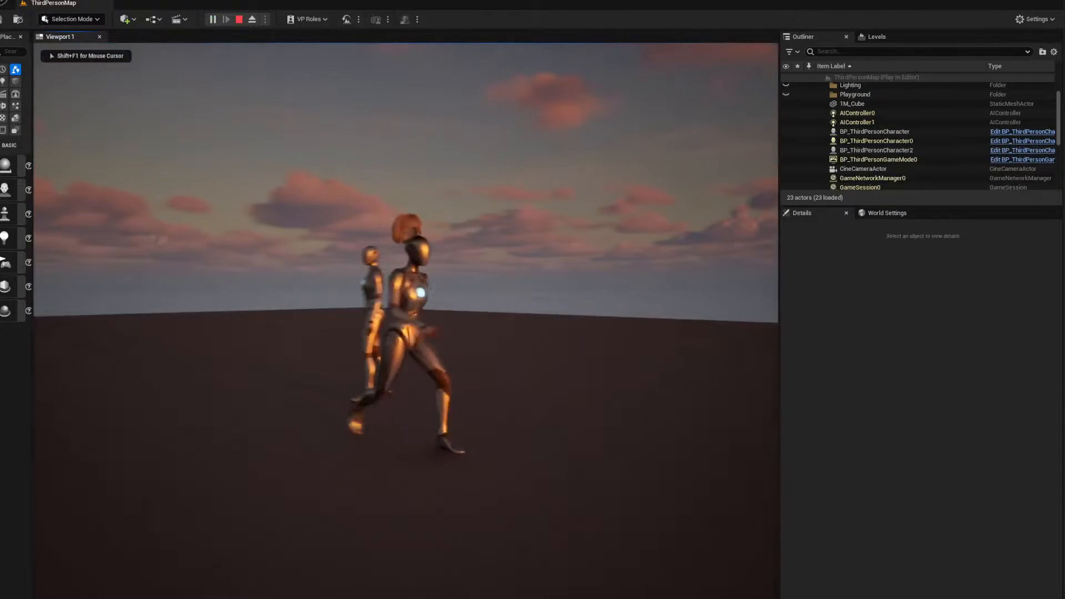
{"action": "key", "text": "a"}
{"action": "key", "text": "w"}
{"action": "key", "text": "d"}
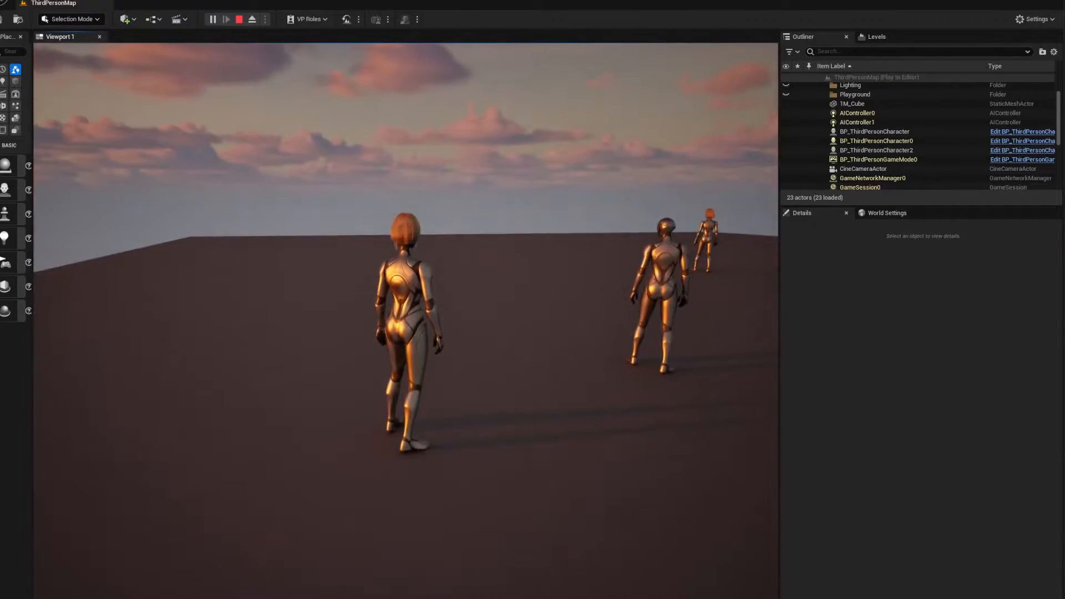
{"action": "key", "text": "Escape"}
Delete the hairless BP_ThirdPersonCharacter2 actor from the level
{"action": "right_click_drag", "start_coordinate": [355, 344], "coordinate": [402, 363]}
{"action": "mouse_move", "coordinate": [470, 245]}
{"action": "right_mouse_down"}
{"action": "mouse_move", "coordinate": [405, 278]}
{"action": "mouse_move", "coordinate": [500, 247]}
{"action": "mouse_move", "coordinate": [470, 244]}
{"action": "right_mouse_up"}
{"action": "key", "text": "w"}
{"action": "key", "text": "f"}
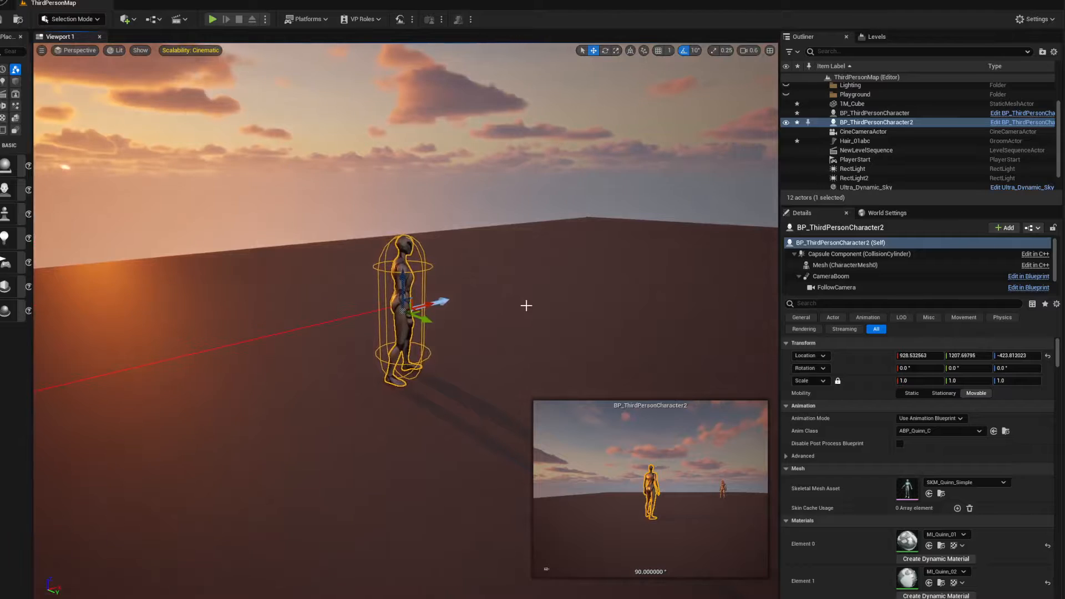
{"action": "left_click", "coordinate": [464, 184]}
{"action": "left_click", "coordinate": [407, 281]}
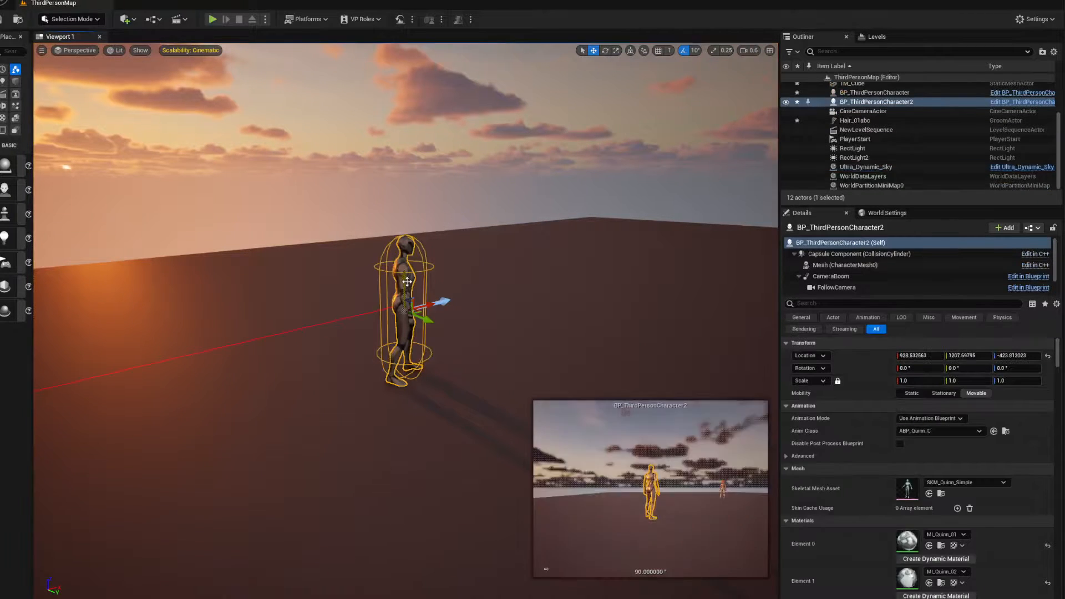
{"action": "key", "text": "Delete"}
{"action": "right_click_drag", "start_coordinate": [485, 316], "coordinate": [497, 313]}
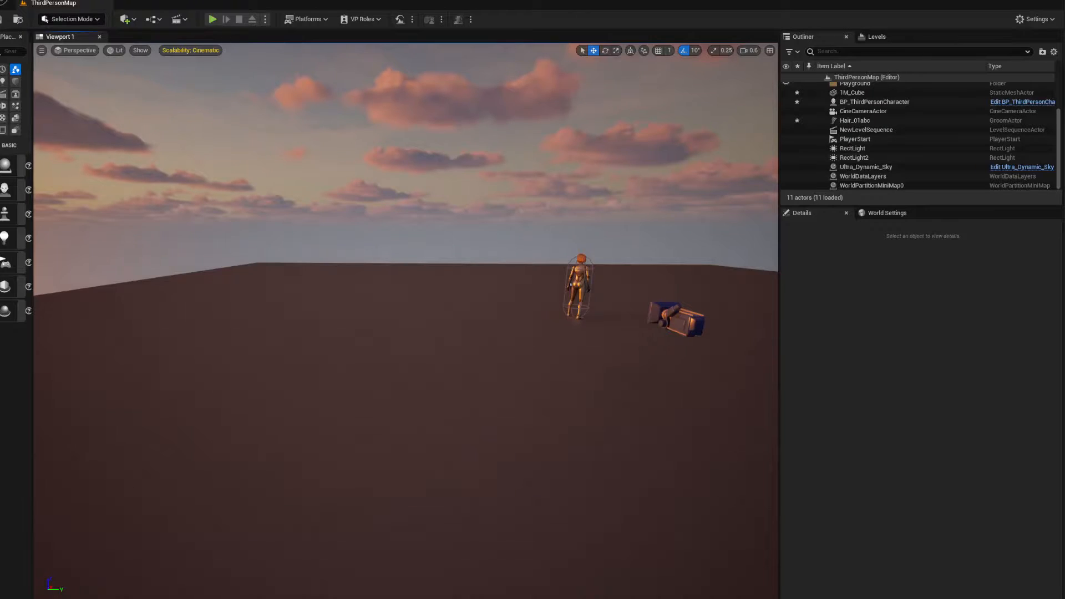
Open the BP_ThirdPersonCharacter blueprint and, from its SKM_Quinn_Simple mesh, open the SK_Mannequin skeleton
{"action": "left_click_drag", "start_coordinate": [1064, 58], "coordinate": [444, 56]}
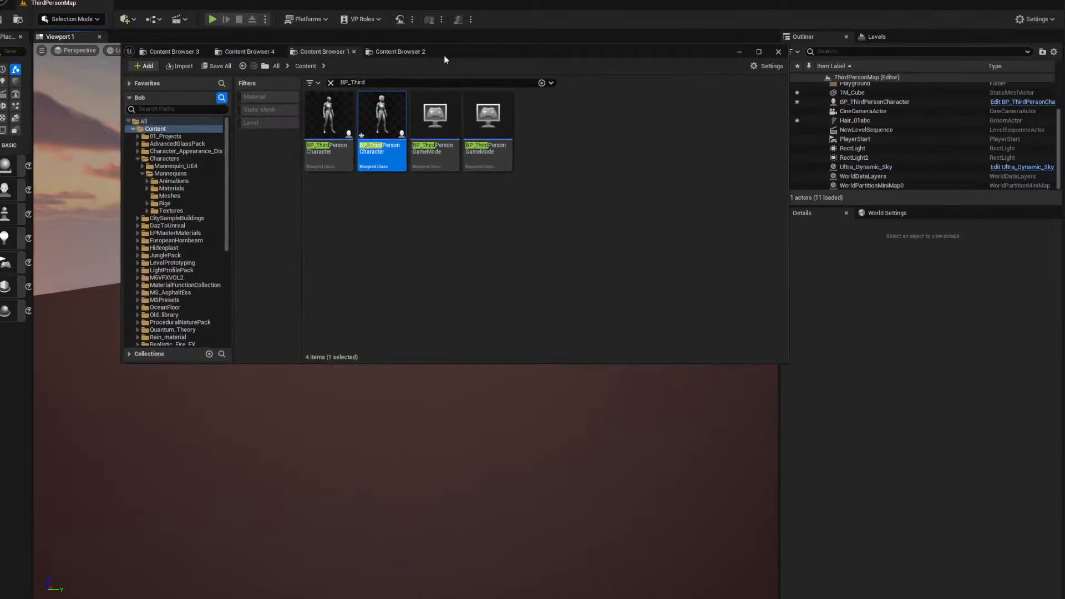
{"action": "double_click", "coordinate": [381, 115]}
{"action": "left_click", "coordinate": [399, 105]}
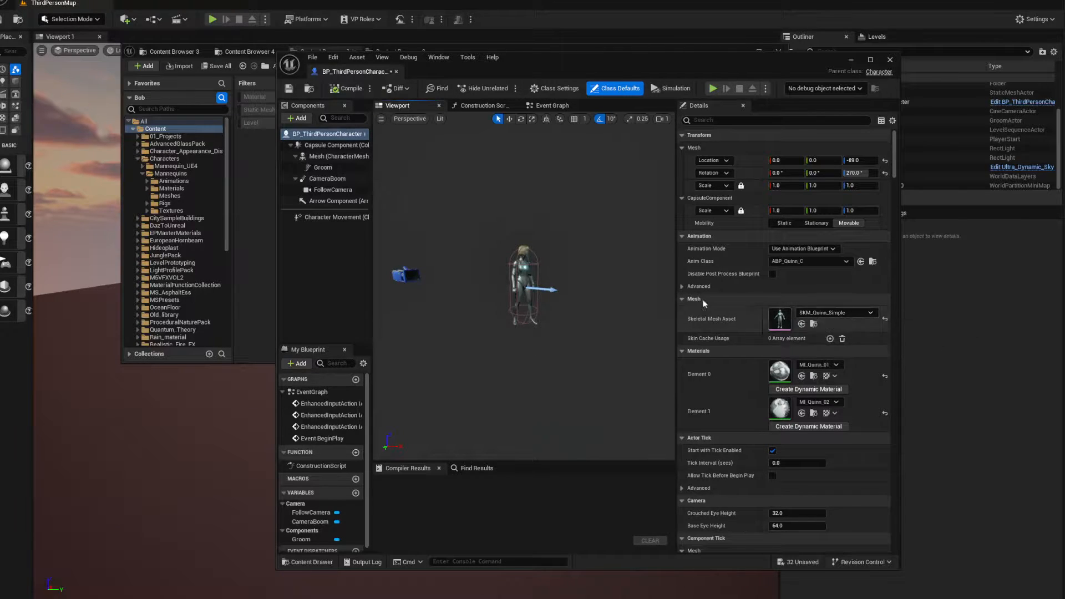
{"action": "double_click", "coordinate": [781, 319]}
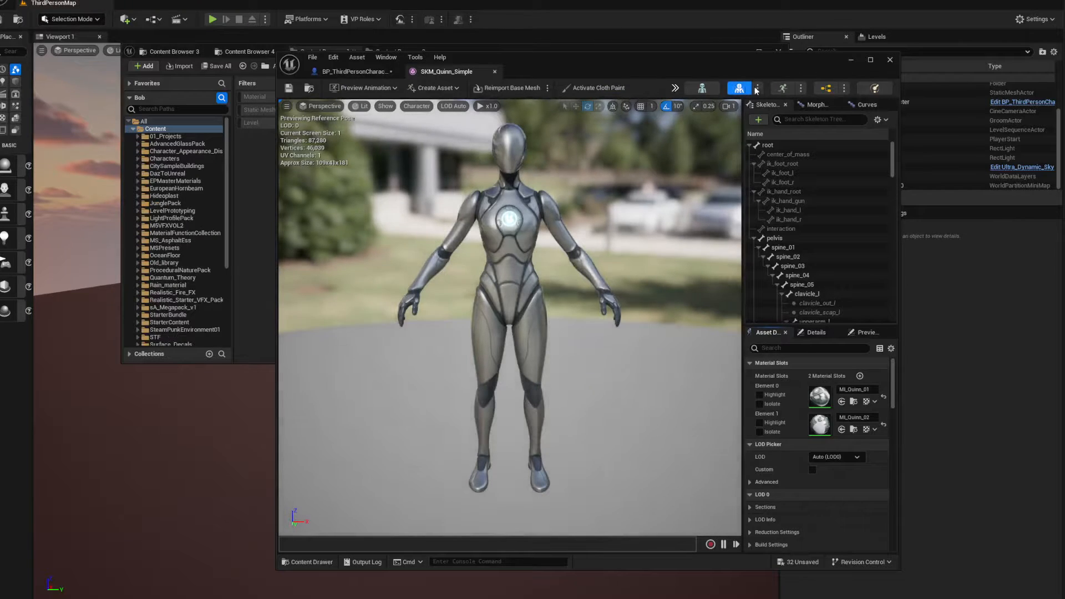
{"action": "left_click", "coordinate": [716, 89]}
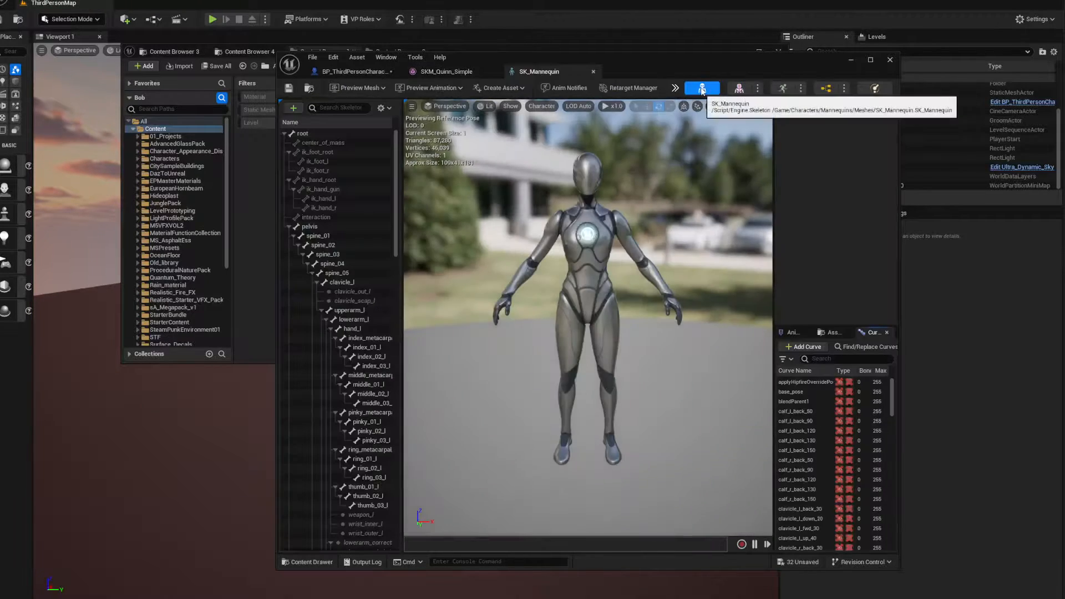
Find the head bone in the skeleton tree and delete its existing headSocket
{"action": "left_click", "coordinate": [334, 108]}
{"action": "type", "text": "head"}
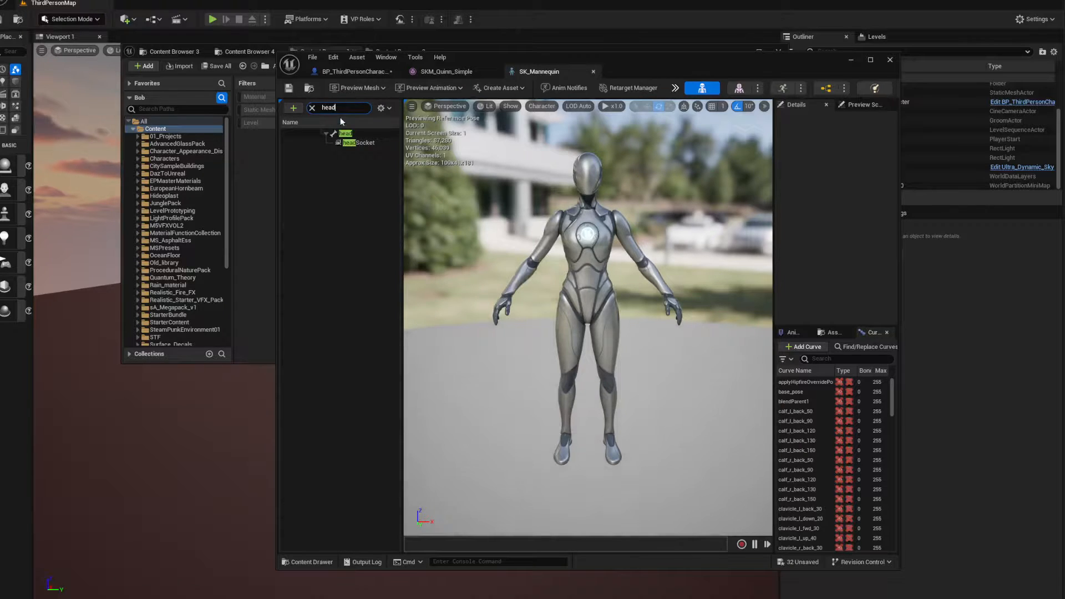
{"action": "left_click", "coordinate": [354, 142]}
{"action": "right_click", "coordinate": [354, 143]}
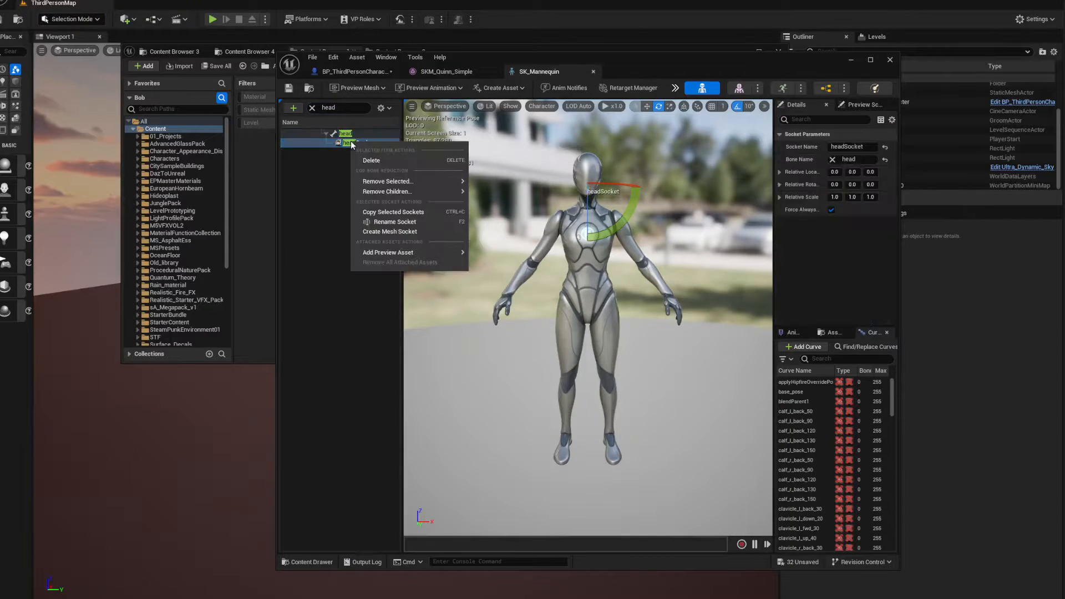
{"action": "mouse_move", "coordinate": [391, 192]}
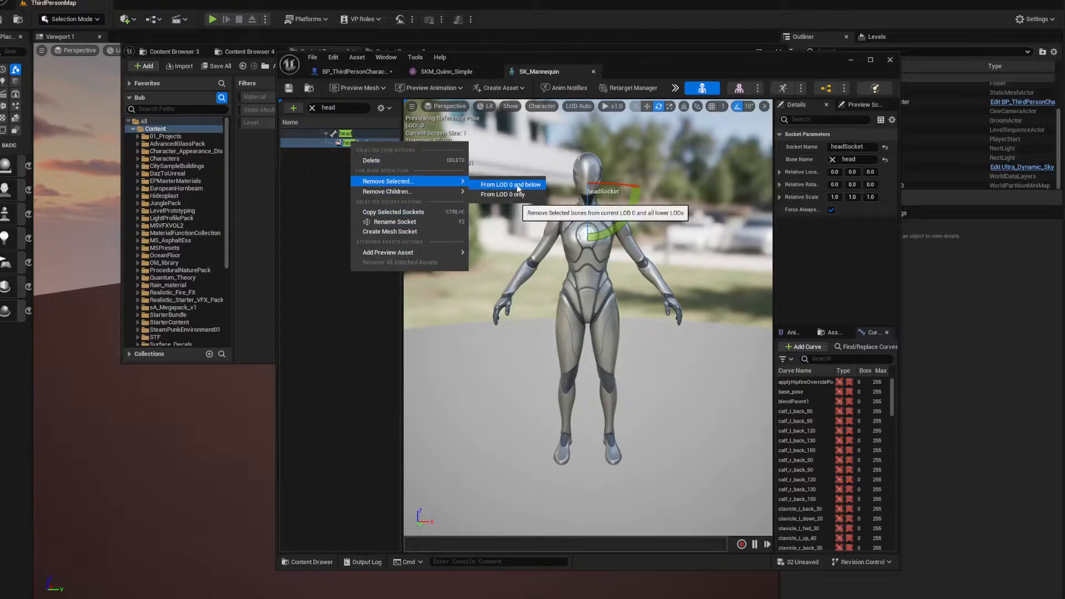
{"action": "left_click", "coordinate": [371, 161]}
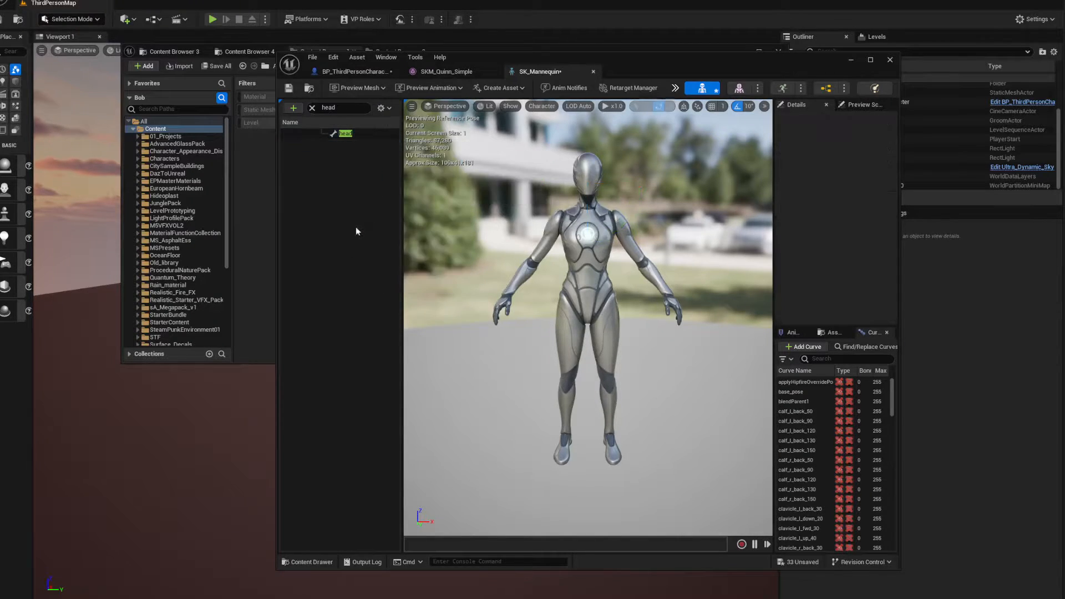
Add a new socket to the head bone
{"action": "right_click", "coordinate": [345, 137]}
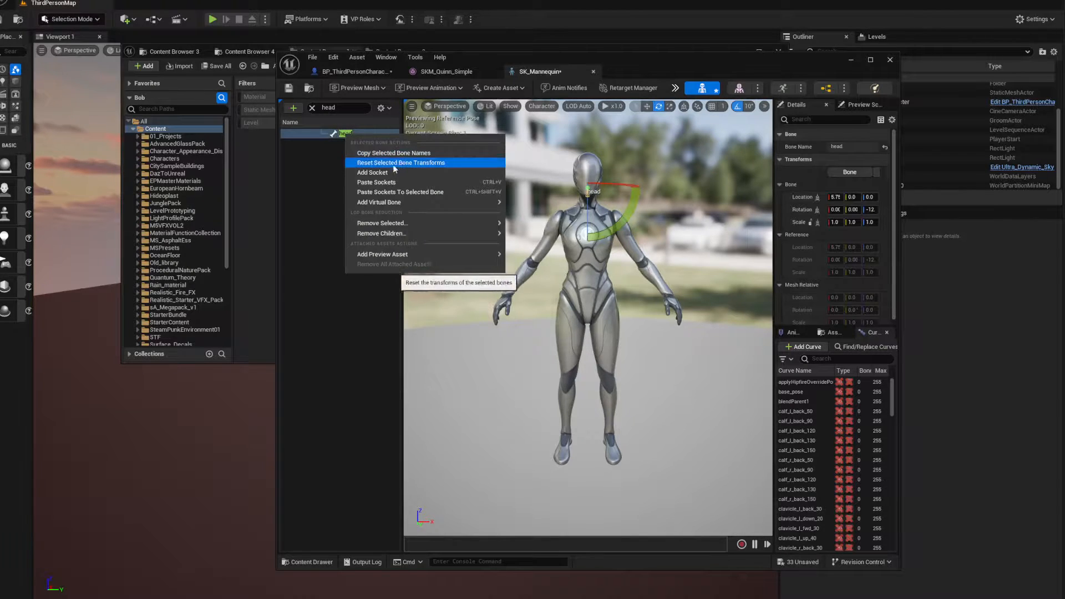
{"action": "left_click", "coordinate": [372, 175]}
{"action": "left_click", "coordinate": [342, 191]}
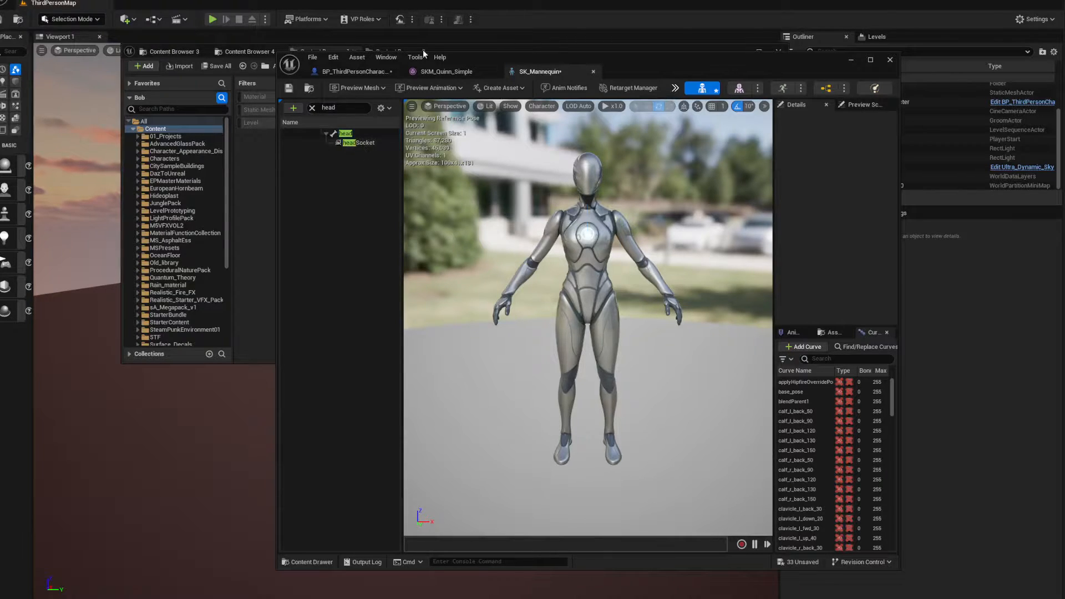
In the BP_ThirdPersonCharacter blueprint, set the Groom component's parent socket to headSocket
{"action": "left_click", "coordinate": [353, 73]}
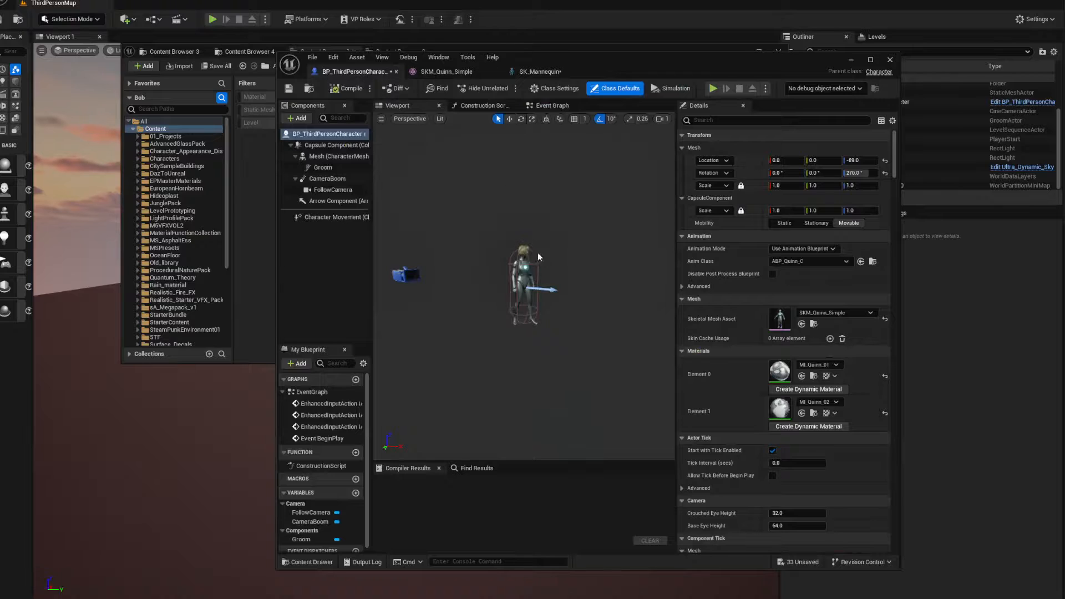
{"action": "left_click", "coordinate": [320, 169]}
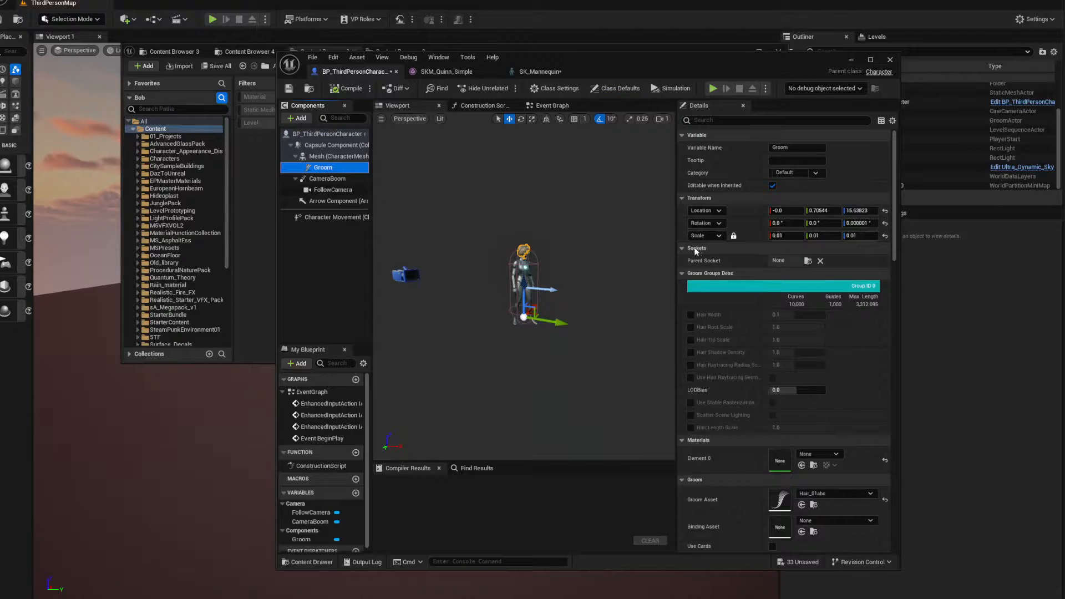
{"action": "left_click", "coordinate": [808, 262]}
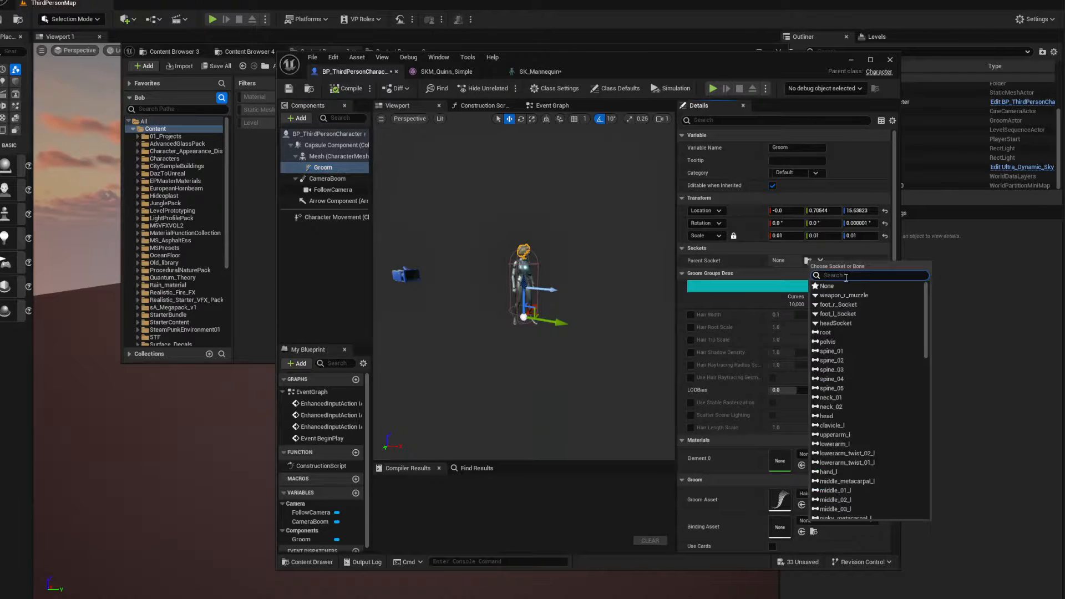
{"action": "type", "text": "head"}
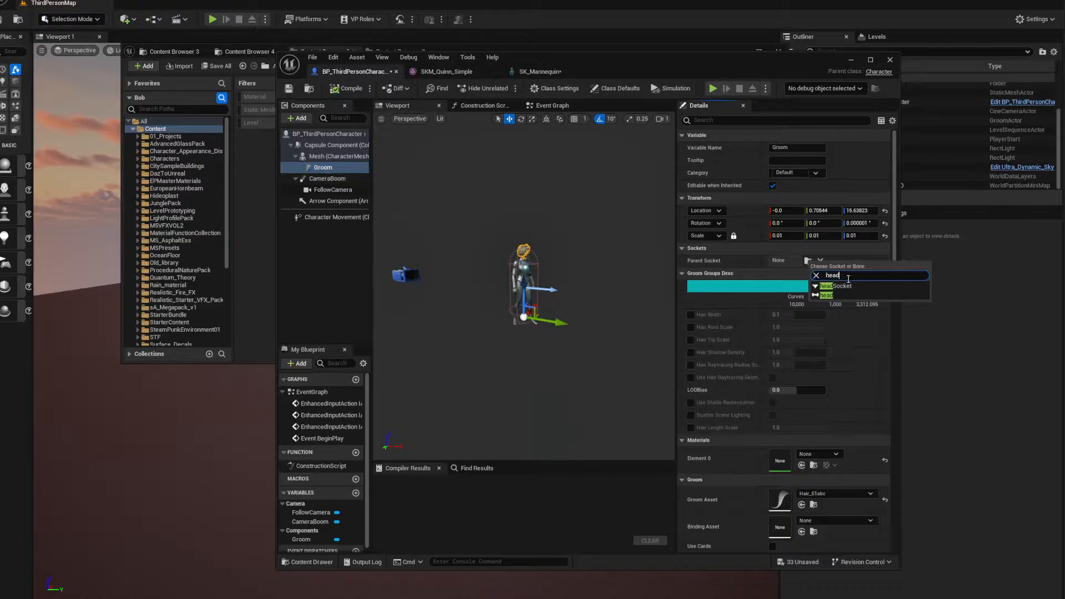
{"action": "left_click", "coordinate": [843, 287]}
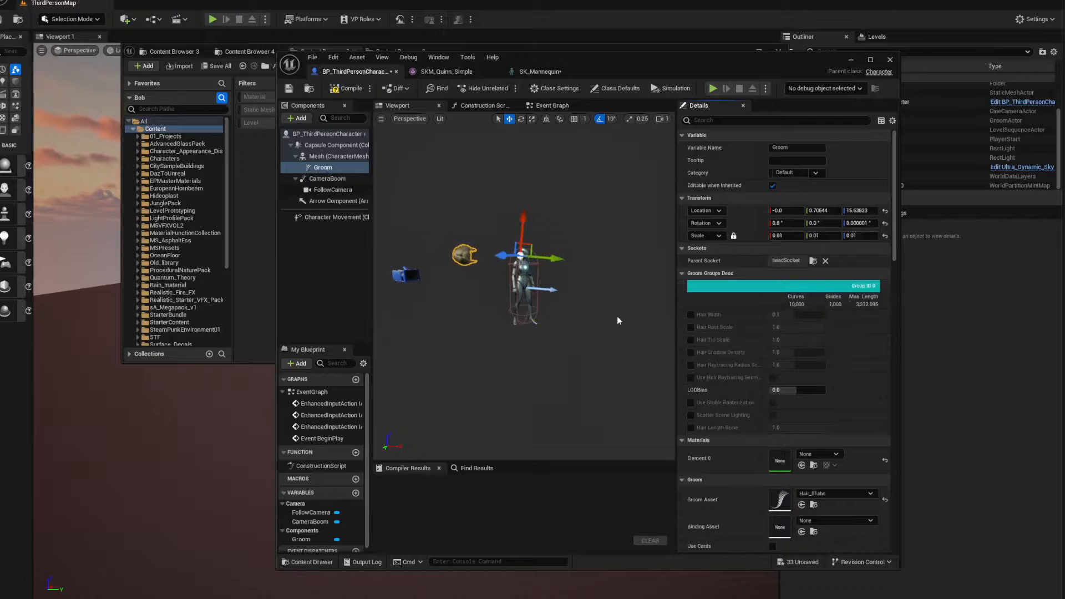
Rotate the groom to -90° about Y so the hair stands upright again
{"action": "right_click_drag", "start_coordinate": [546, 289], "coordinate": [494, 294]}
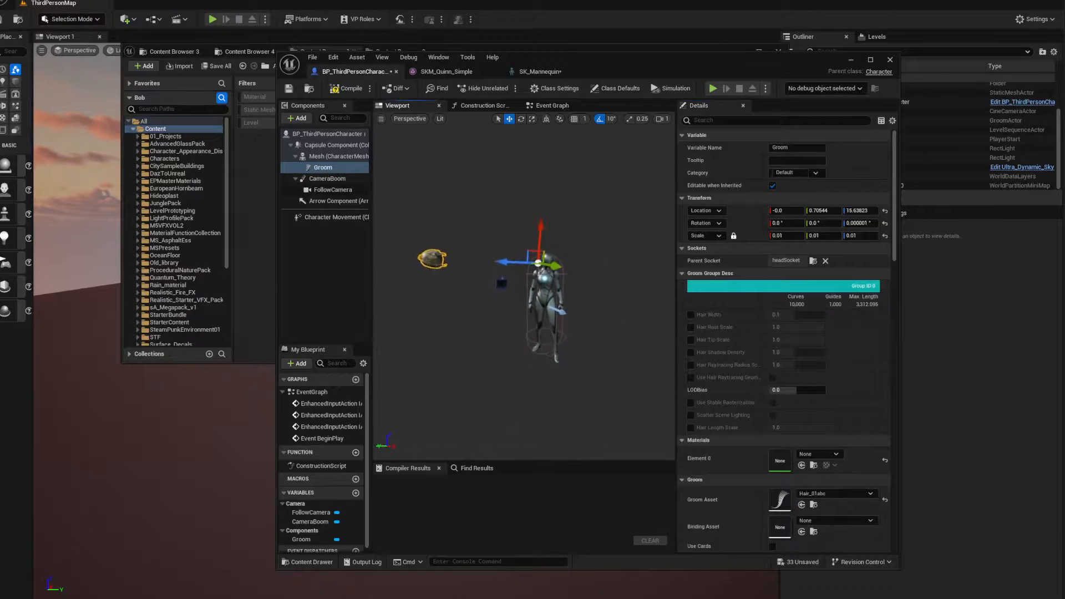
{"action": "key", "text": "e"}
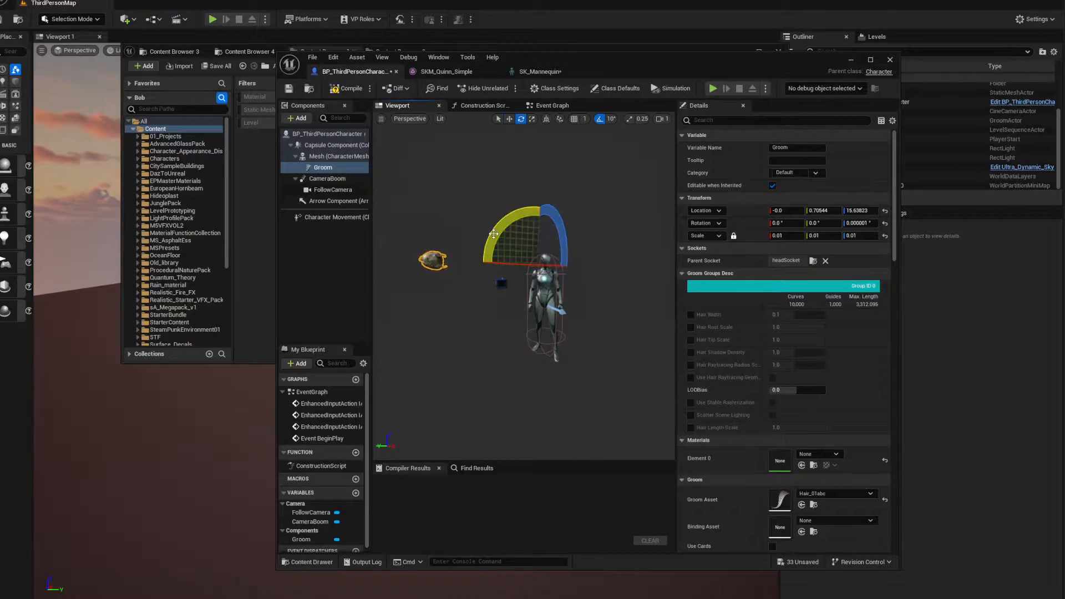
{"action": "left_click_drag", "start_coordinate": [497, 233], "coordinate": [587, 269]}
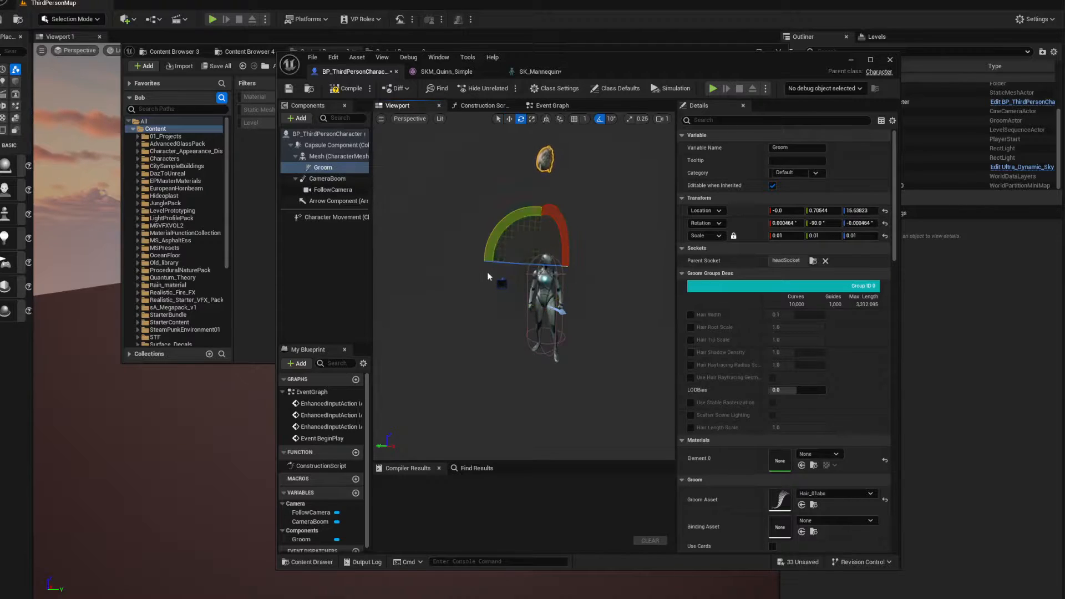
Move the groom back onto the character's body at about X -179, Y 4.6 and Z -3.8
{"action": "key", "text": "w"}
{"action": "left_click_drag", "start_coordinate": [542, 220], "coordinate": [526, 332]}
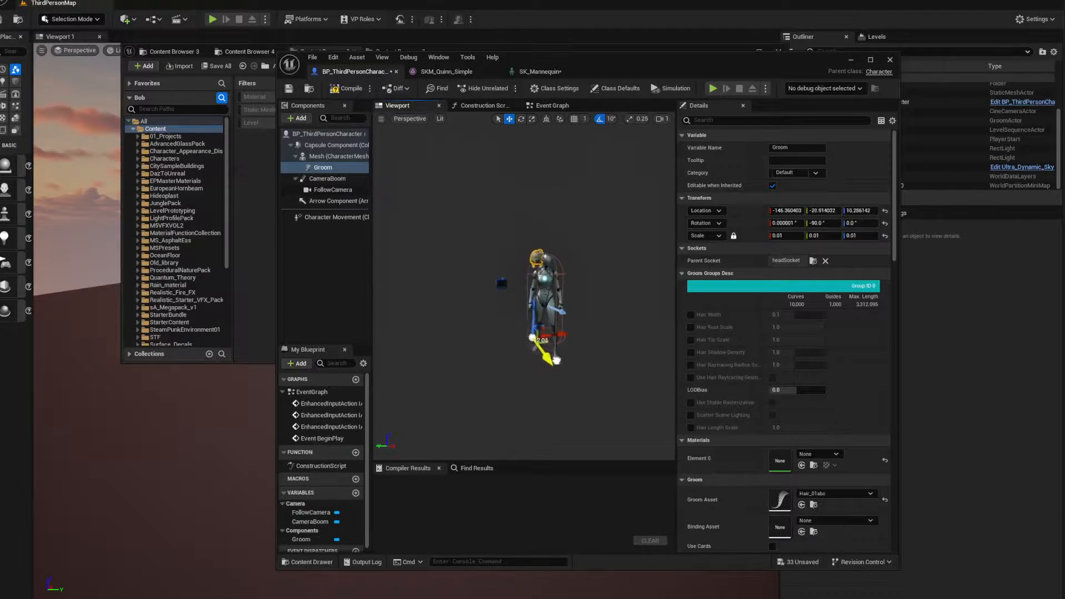
{"action": "left_click_drag", "start_coordinate": [566, 336], "coordinate": [501, 325], "text": "alt"}
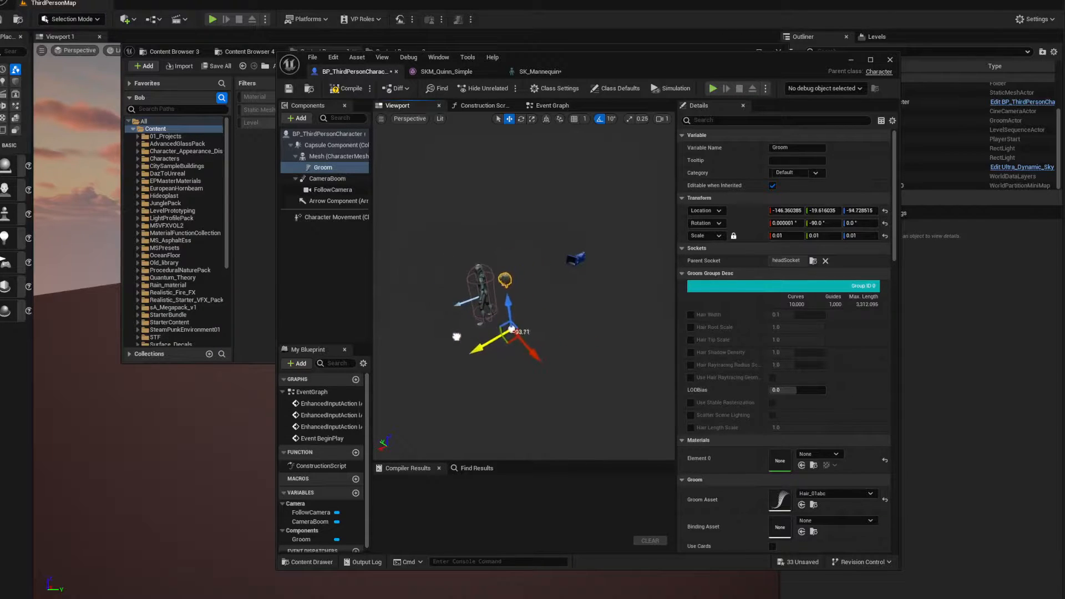
{"action": "left_click_drag", "start_coordinate": [538, 362], "coordinate": [523, 349]}
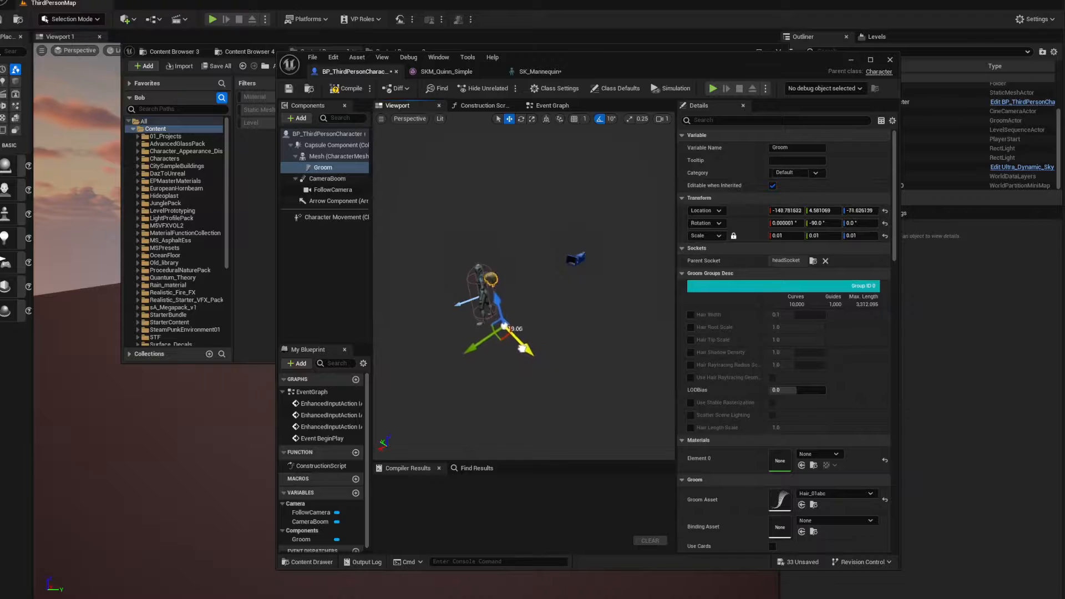
{"action": "right_click_drag", "start_coordinate": [524, 311], "coordinate": [558, 310]}
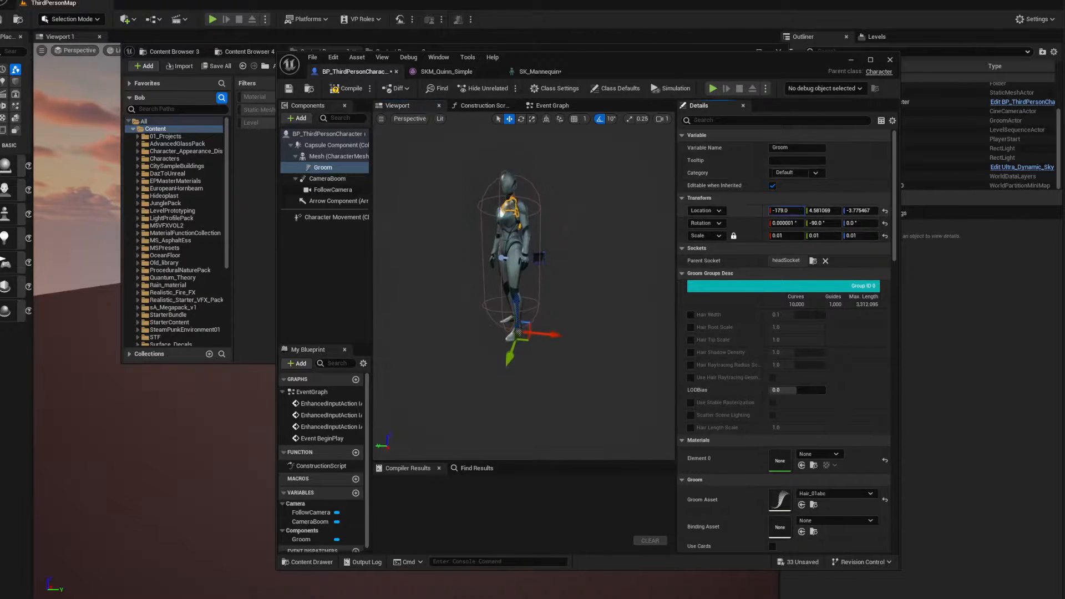
Raise the groom to the character's head by setting its X location to -151
{"action": "left_click_drag", "start_coordinate": [785, 211], "coordinate": [795, 211]}
{"action": "key", "text": "w"}
{"action": "mouse_move", "coordinate": [470, 302]}
{"action": "right_mouse_down"}
{"action": "mouse_move", "coordinate": [452, 300]}
{"action": "mouse_move", "coordinate": [480, 296]}
{"action": "mouse_move", "coordinate": [475, 289]}
{"action": "right_mouse_up"}
{"action": "scroll", "coordinate": [470, 301], "scroll_direction": "down", "scroll_amount": 3}
{"action": "key", "text": "w"}
{"action": "mouse_move", "coordinate": [624, 287]}
{"action": "right_mouse_down"}
{"action": "mouse_move", "coordinate": [594, 275]}
{"action": "mouse_move", "coordinate": [623, 286]}
{"action": "right_mouse_up"}
{"action": "key", "text": "s"}
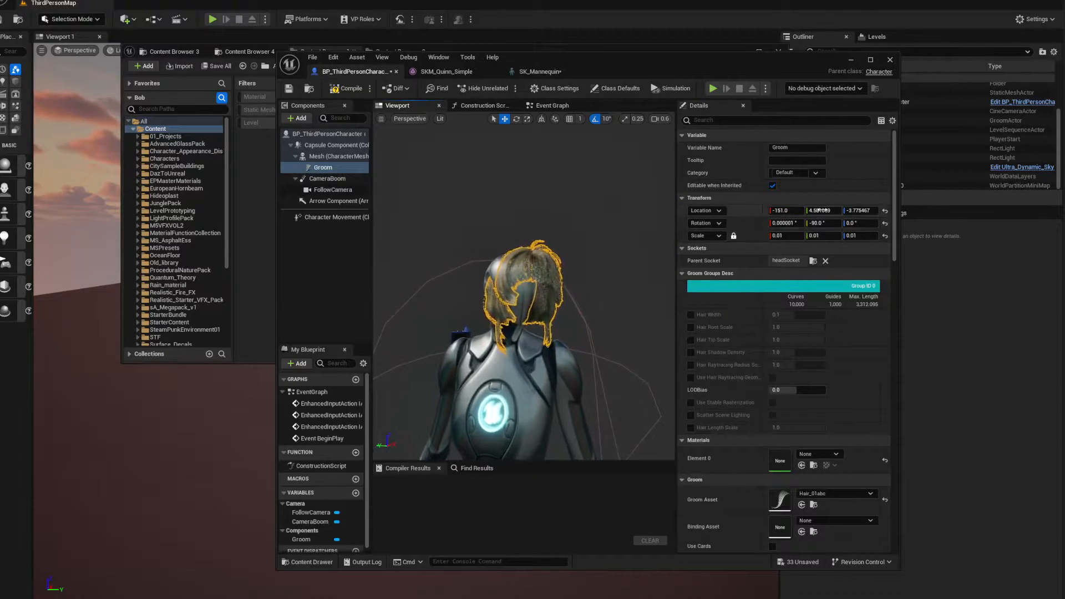
Fit the hair onto the character's head at location X -149, Y 1 and Z 0
{"action": "left_click_drag", "start_coordinate": [824, 211], "coordinate": [857, 211]}
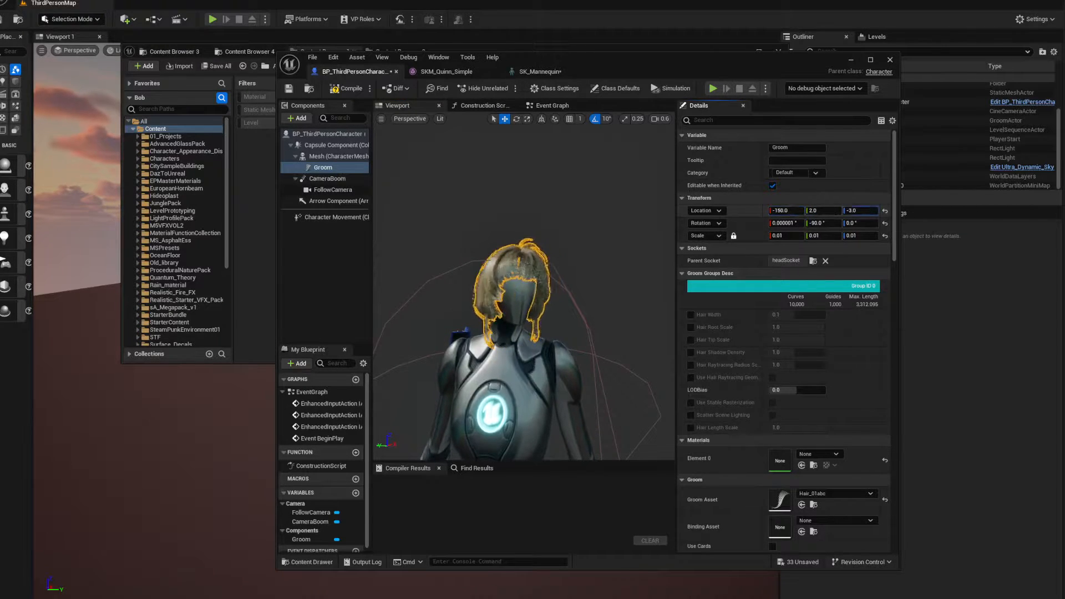
{"action": "left_click_drag", "start_coordinate": [541, 235], "coordinate": [636, 239], "text": "alt"}
{"action": "right_click_drag", "start_coordinate": [541, 236], "coordinate": [560, 239], "text": "alt"}
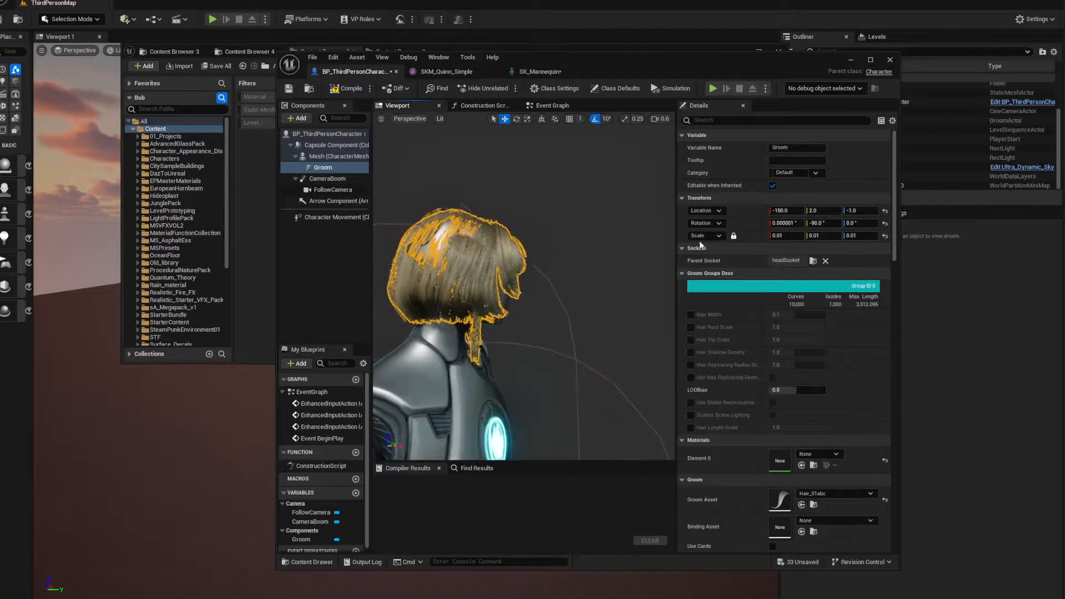
{"action": "mouse_move", "coordinate": [787, 211]}
{"action": "left_mouse_down"}
{"action": "mouse_move", "coordinate": [826, 212]}
{"action": "mouse_move", "coordinate": [787, 212]}
{"action": "left_mouse_up"}
{"action": "left_click_drag", "start_coordinate": [860, 211], "coordinate": [864, 211]}
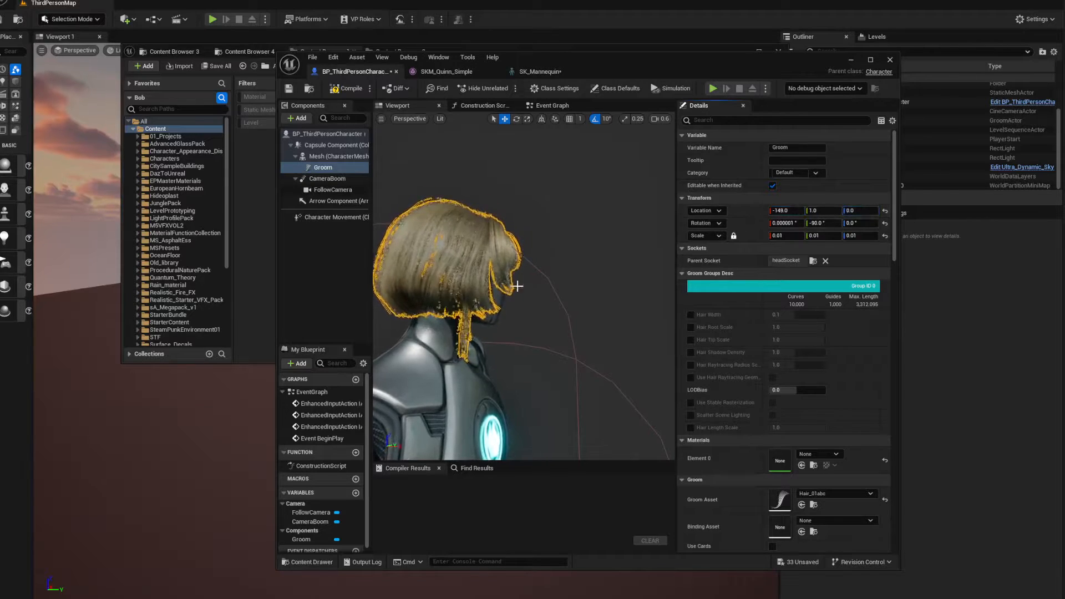
Check the hair's fit from the front, then compile the character blueprint and close its editor
{"action": "left_click_drag", "start_coordinate": [517, 286], "coordinate": [413, 286], "text": "alt"}
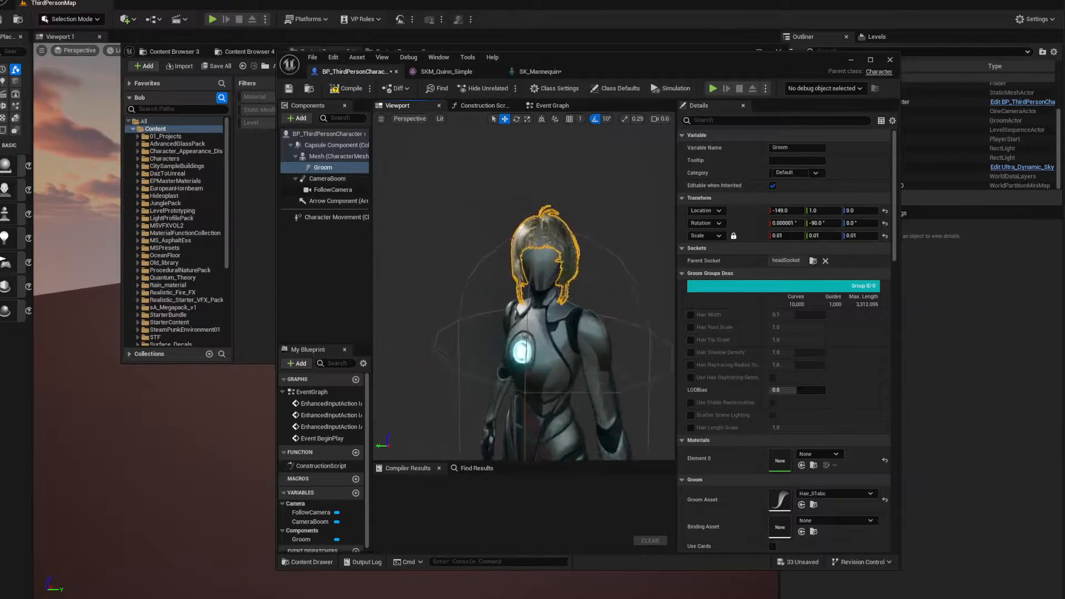
{"action": "key", "text": "w"}
{"action": "right_click_drag", "start_coordinate": [524, 286], "coordinate": [547, 285]}
{"action": "scroll", "coordinate": [535, 280], "scroll_direction": "down", "scroll_amount": 3}
{"action": "key", "text": "s"}
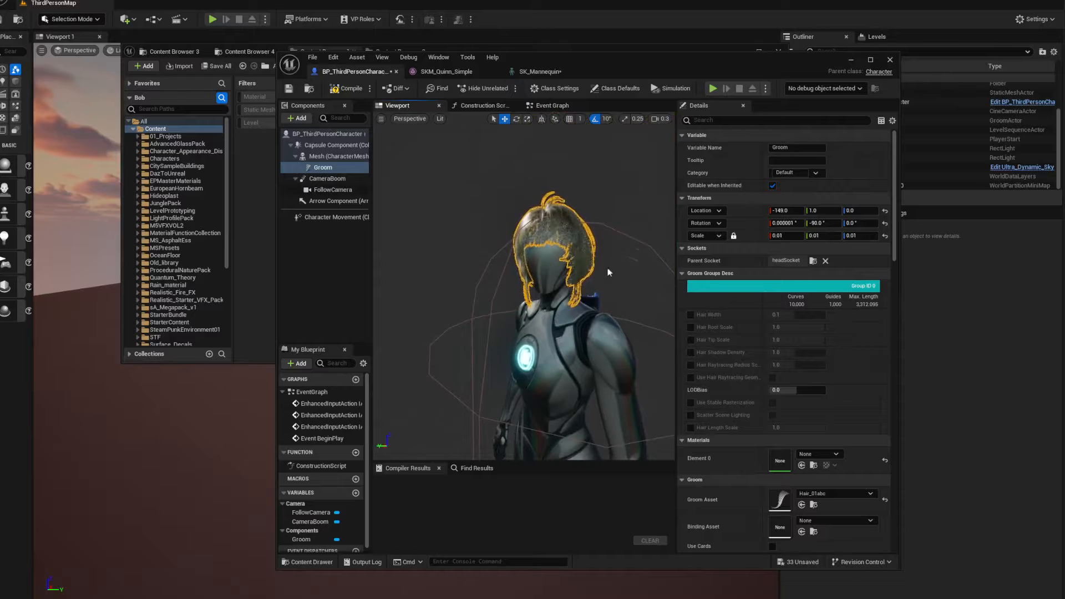
{"action": "key", "text": "F7"}
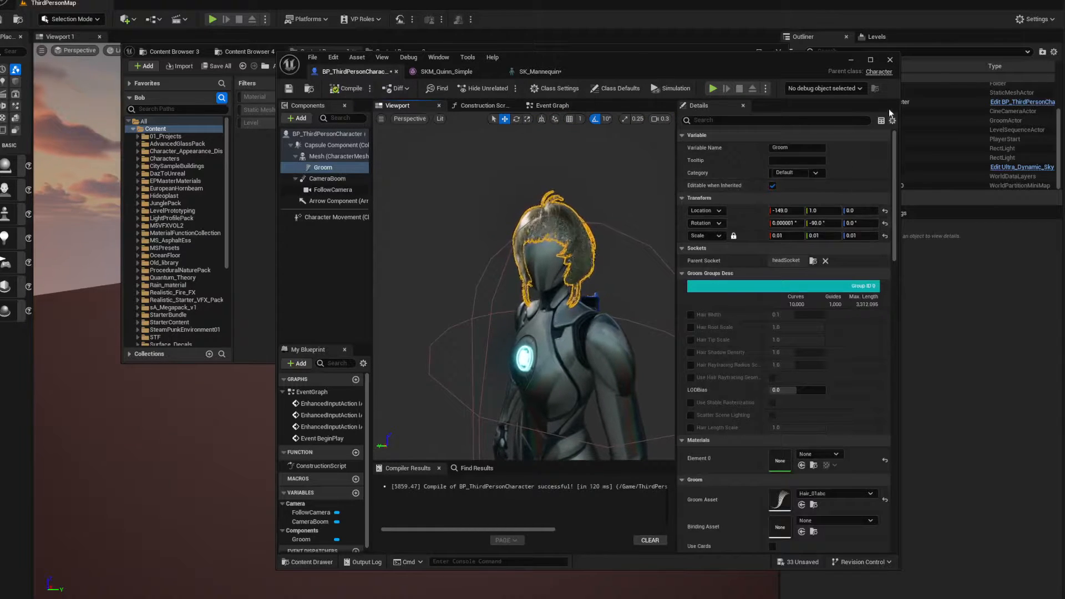
{"action": "left_click", "coordinate": [890, 59]}
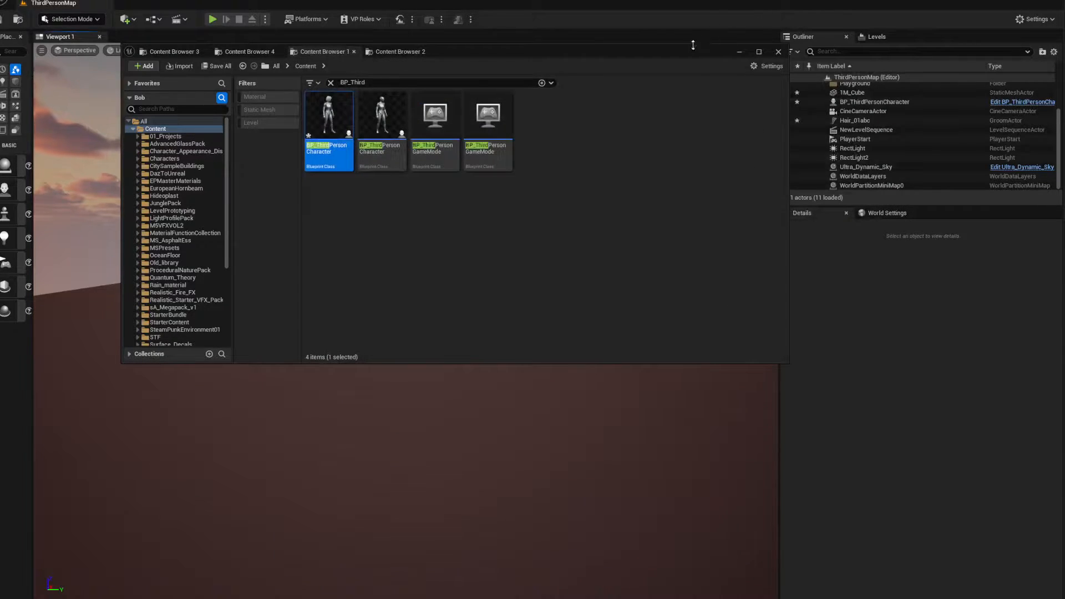
Play the level to check that the hair stays on the third-person character's head, then stop the session
{"action": "left_click_drag", "start_coordinate": [693, 50], "coordinate": [1064, 93]}
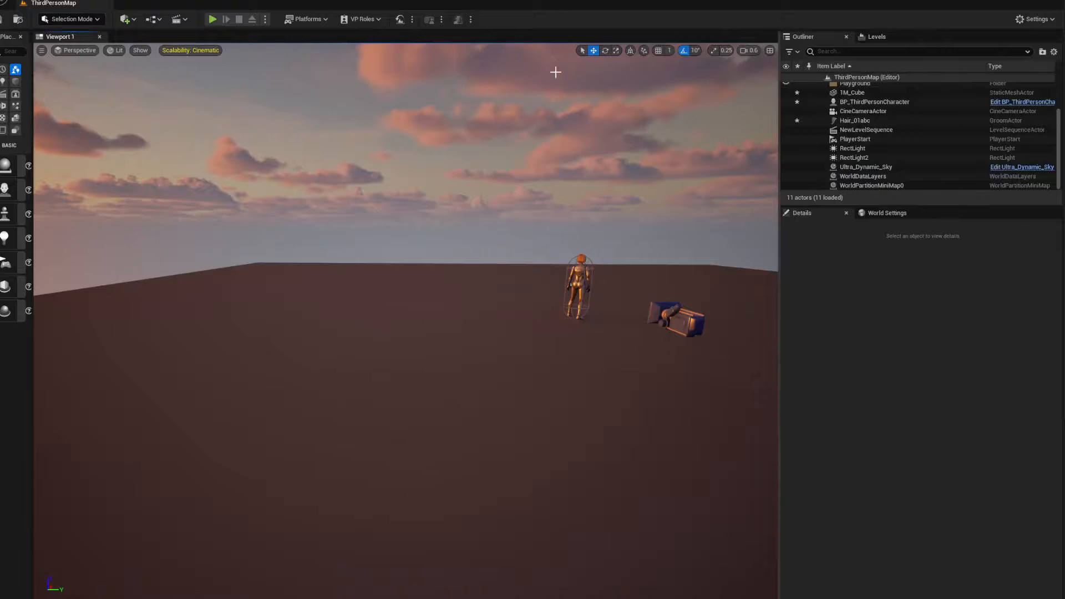
{"action": "left_click", "coordinate": [213, 19]}
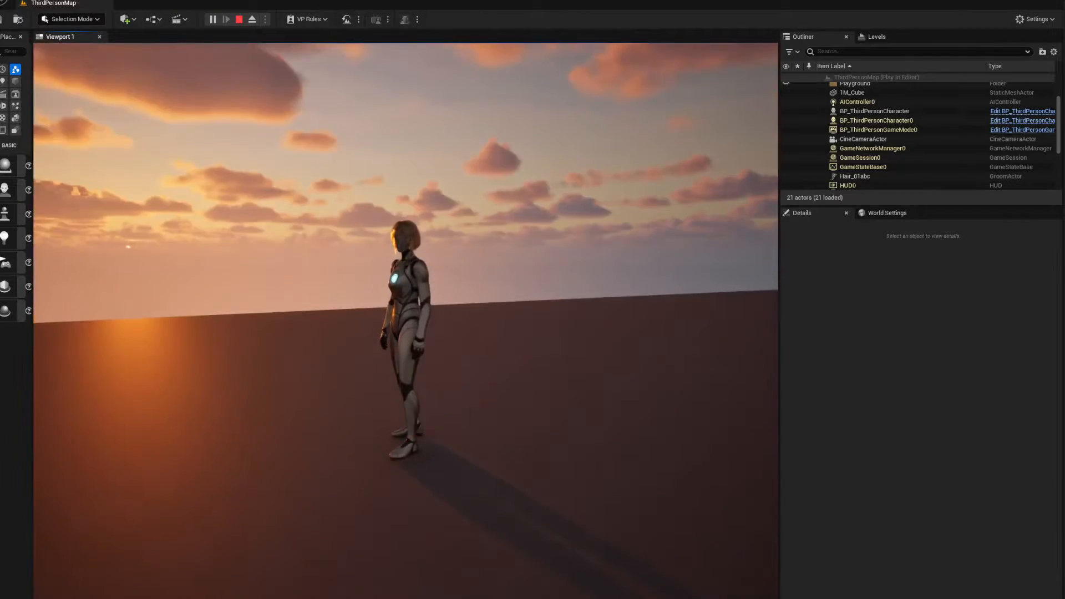
{"action": "key", "text": "Escape"}
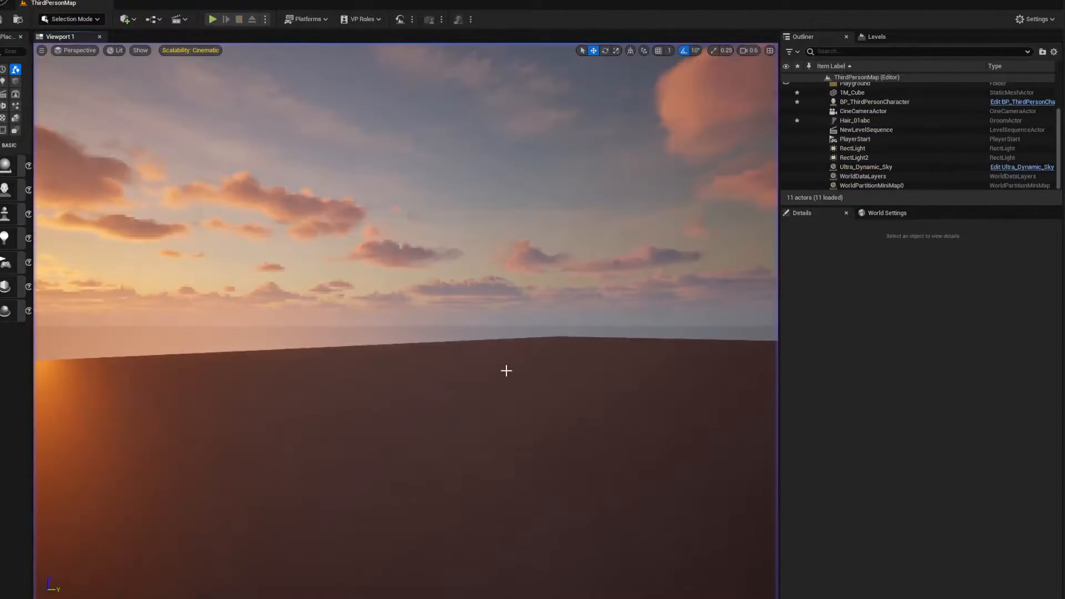
Select the Hair_01abc groom actor in the level and frame the character's head and upper body
{"action": "right_click_drag", "start_coordinate": [502, 376], "coordinate": [439, 494]}
{"action": "scroll", "coordinate": [497, 422], "scroll_direction": "up", "scroll_amount": 3}
{"action": "key", "text": "w"}
{"action": "key", "text": "d"}
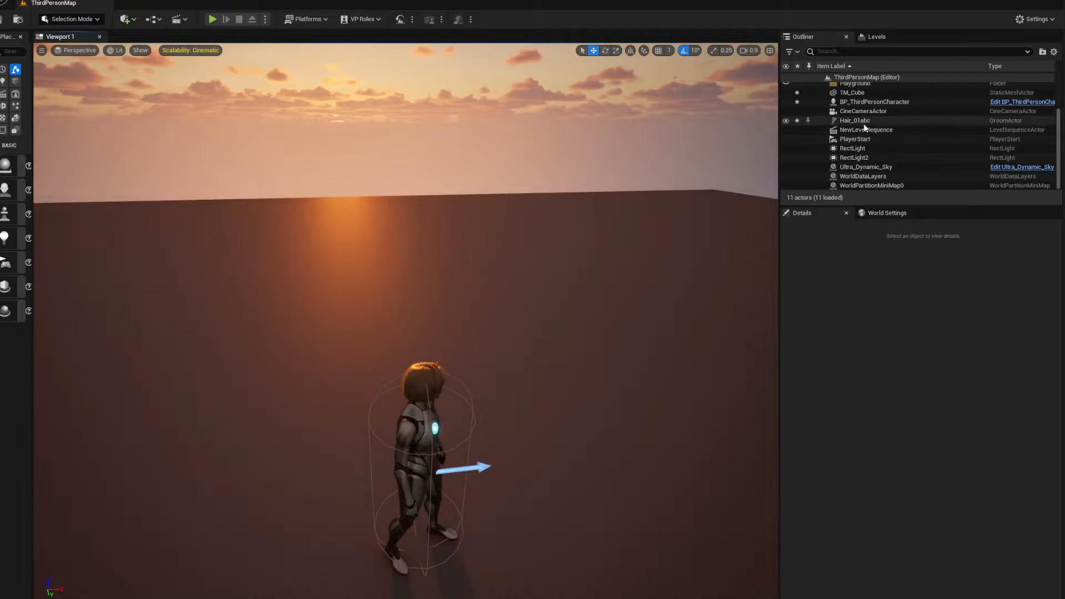
{"action": "left_click", "coordinate": [832, 120]}
{"action": "key", "text": "d"}
{"action": "key", "text": "q"}
{"action": "right_click_drag", "start_coordinate": [533, 423], "coordinate": [397, 372]}
{"action": "key", "text": "w"}
{"action": "scroll", "coordinate": [533, 423], "scroll_direction": "down", "scroll_amount": 8}
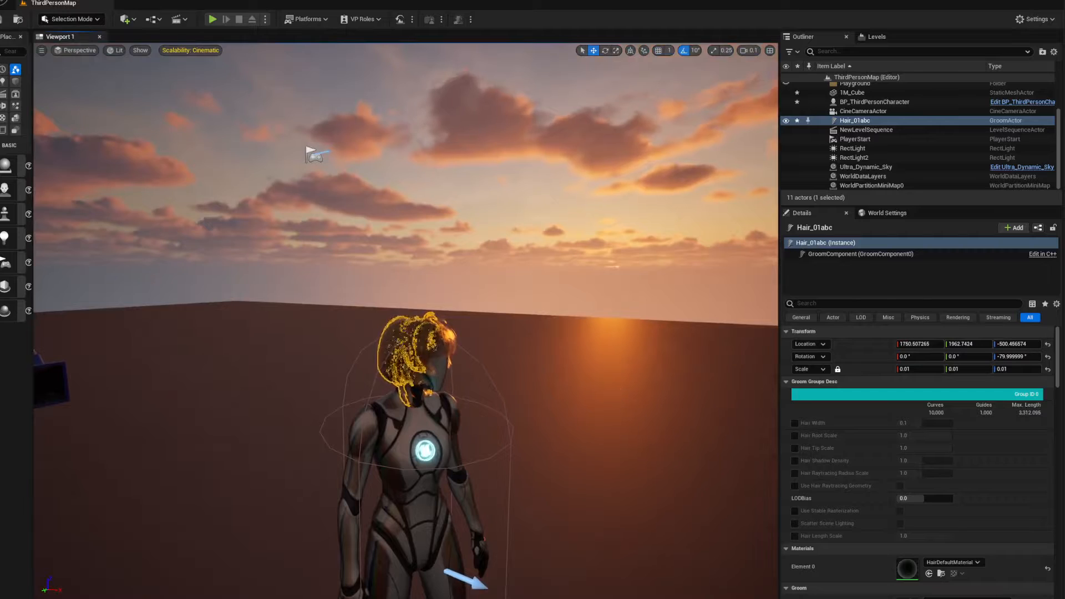
{"action": "right_click_drag", "start_coordinate": [580, 376], "coordinate": [602, 401]}
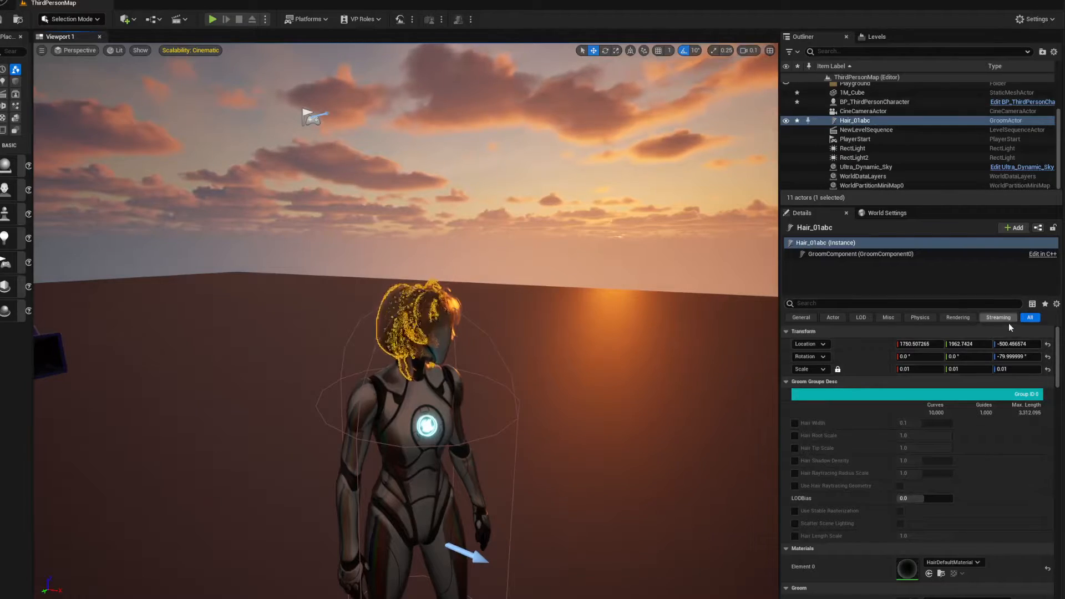
Enable the groom's Hair Width override and lock the details to Hair_01abc while clearing the hair's selection highlight
{"action": "left_click", "coordinate": [794, 423]}
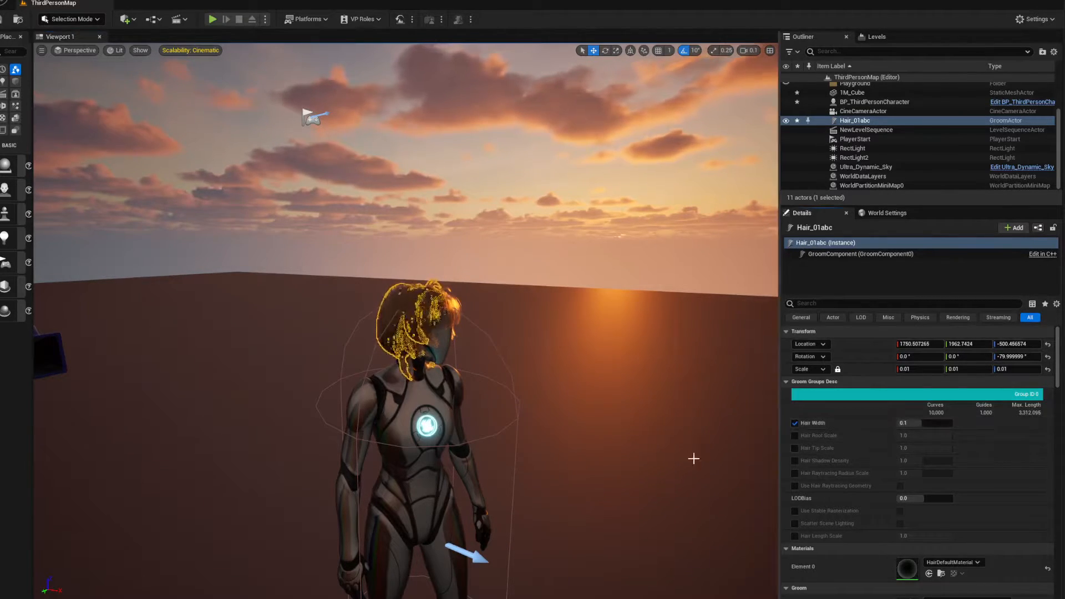
{"action": "right_click_drag", "start_coordinate": [555, 389], "coordinate": [555, 355]}
{"action": "mouse_move", "coordinate": [429, 328]}
{"action": "right_mouse_down"}
{"action": "mouse_move", "coordinate": [427, 361]}
{"action": "mouse_move", "coordinate": [429, 329]}
{"action": "right_mouse_up"}
{"action": "scroll", "coordinate": [429, 328], "scroll_direction": "up", "scroll_amount": 3}
{"action": "key", "text": "w"}
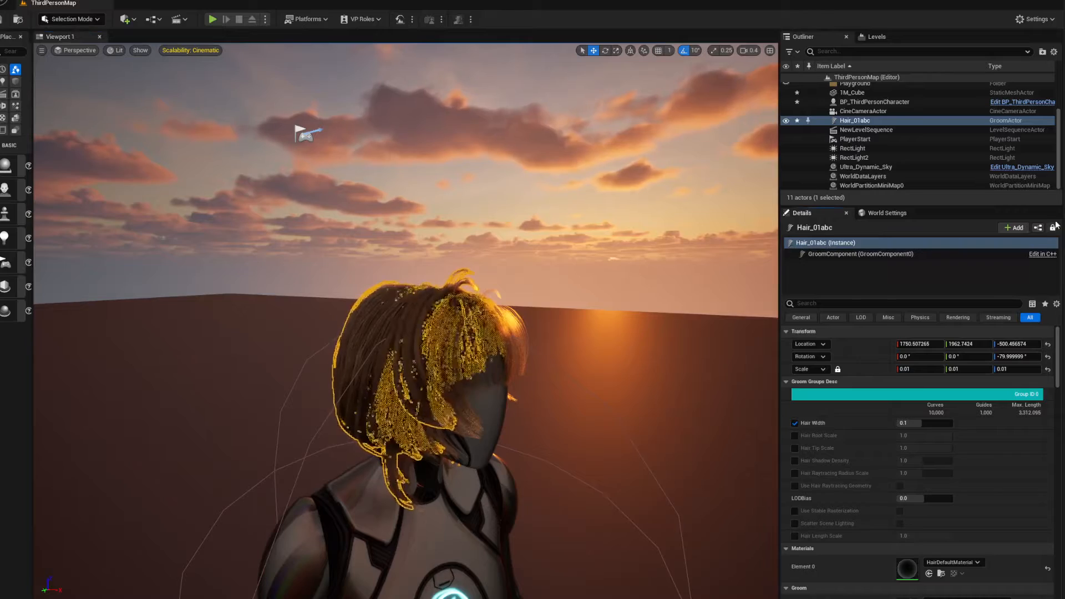
{"action": "left_click", "coordinate": [552, 218]}
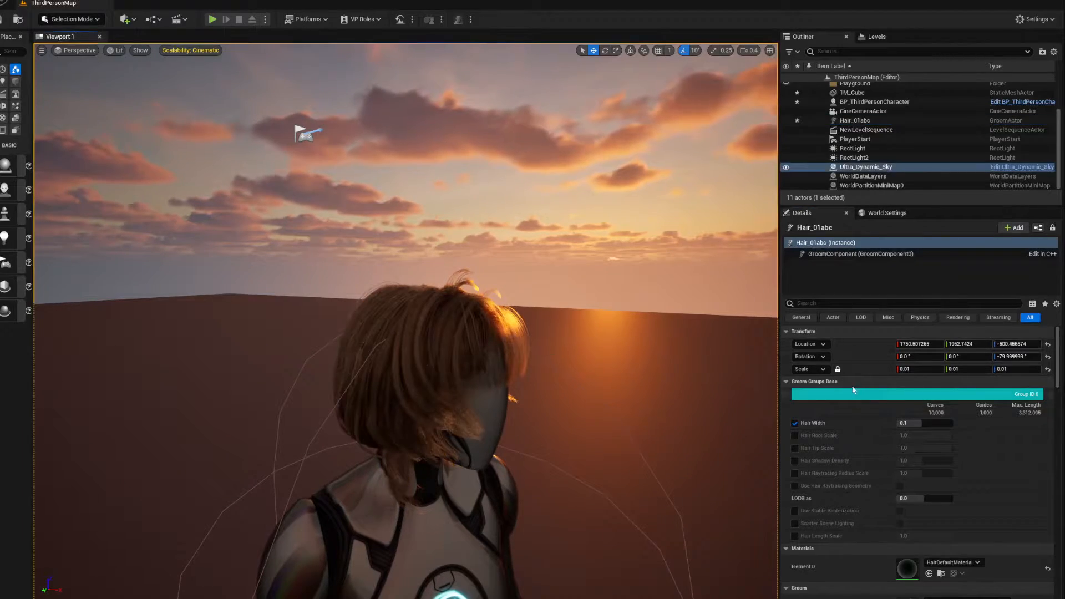
Set the groom's Hair Width to 0.1 with the head in close view
{"action": "key", "text": "d"}
{"action": "right_click_drag", "start_coordinate": [591, 381], "coordinate": [535, 353]}
{"action": "key", "text": "w"}
{"action": "scroll", "coordinate": [591, 380], "scroll_direction": "down", "scroll_amount": 2}
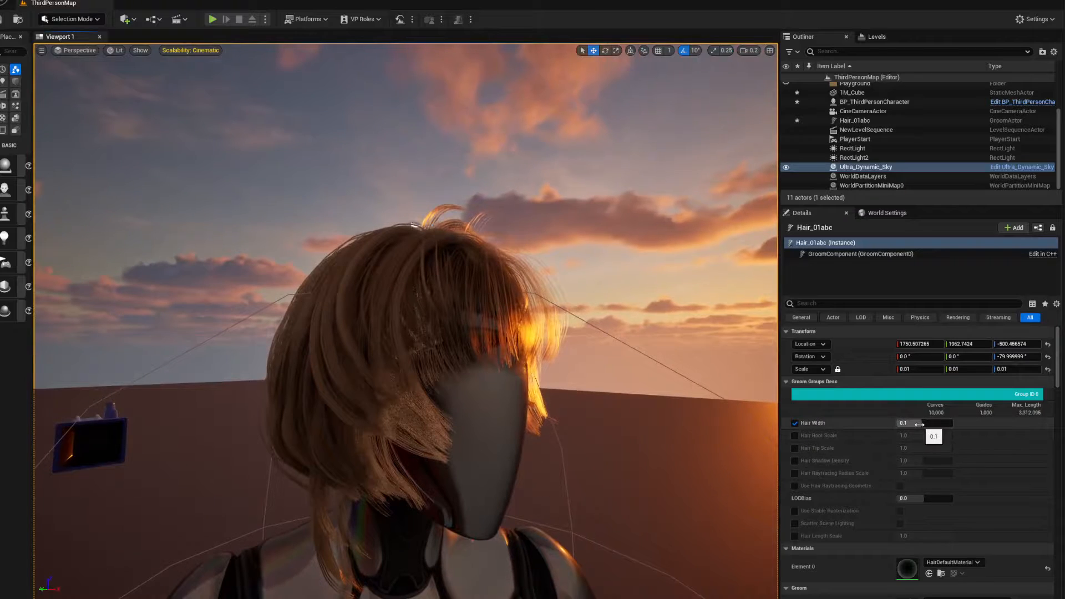
{"action": "mouse_move", "coordinate": [906, 423]}
{"action": "left_mouse_down"}
{"action": "mouse_move", "coordinate": [938, 423]}
{"action": "mouse_move", "coordinate": [907, 423]}
{"action": "left_mouse_up"}
{"action": "type", "text": "0.1"}
{"action": "key", "text": "Return"}
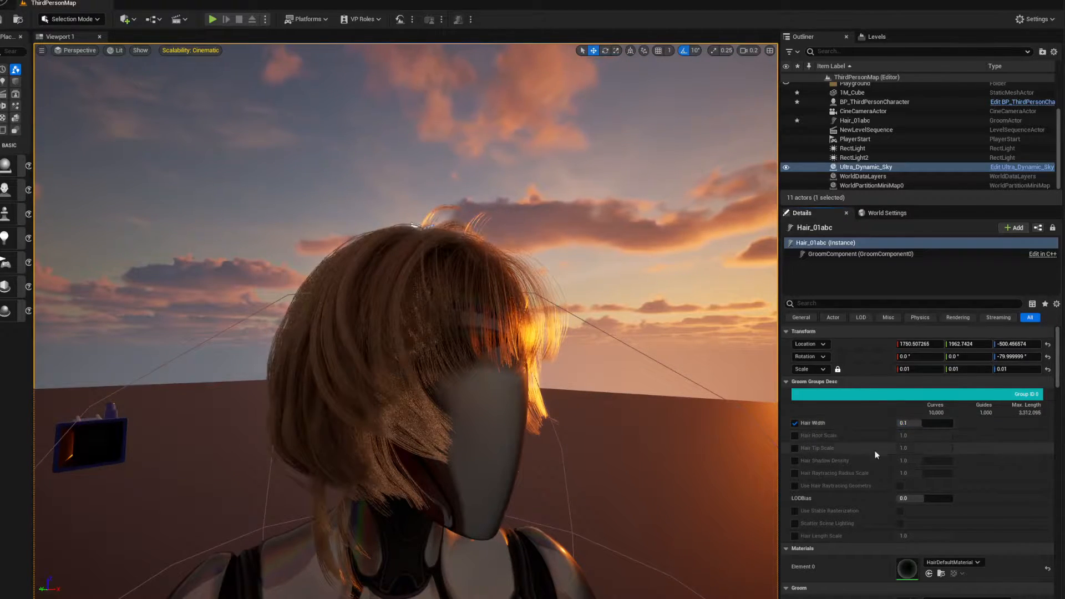
Enable the Hair Root Scale and Hair Tip Scale overrides and lower the tip scale to about 0.217
{"action": "left_click", "coordinate": [795, 436]}
{"action": "left_click", "coordinate": [795, 448]}
{"action": "mouse_move", "coordinate": [924, 436]}
{"action": "left_mouse_down"}
{"action": "mouse_move", "coordinate": [900, 436]}
{"action": "mouse_move", "coordinate": [952, 435]}
{"action": "mouse_move", "coordinate": [916, 448]}
{"action": "left_mouse_up"}
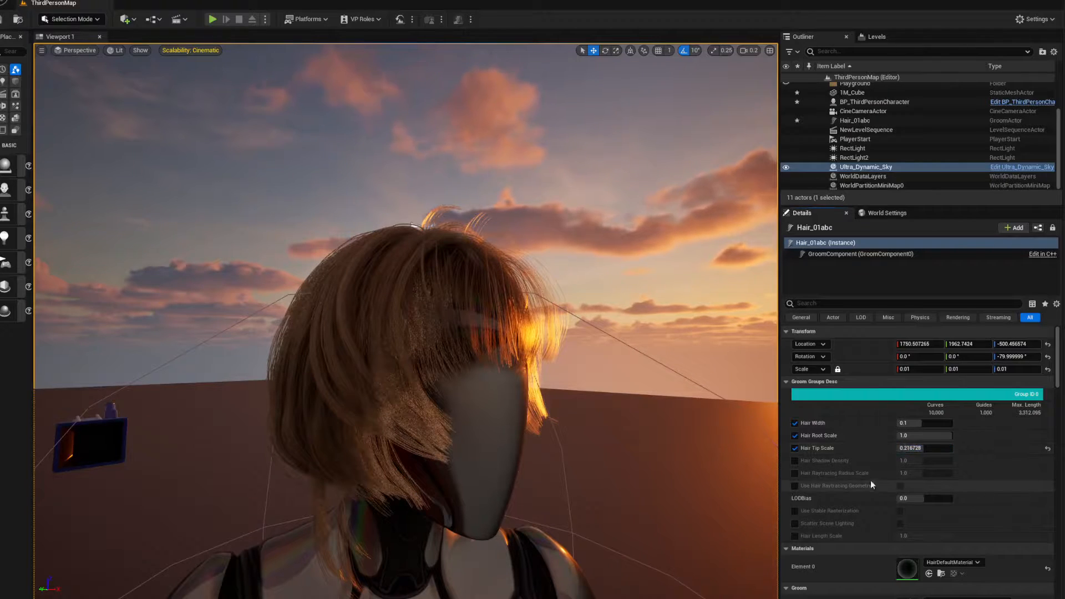
Enable Hair Shadow Density at about 0.55 and fine-tune Hair Tip Scale to about 0.20 and Hair Width to about 0.096
{"action": "left_click", "coordinate": [795, 460]}
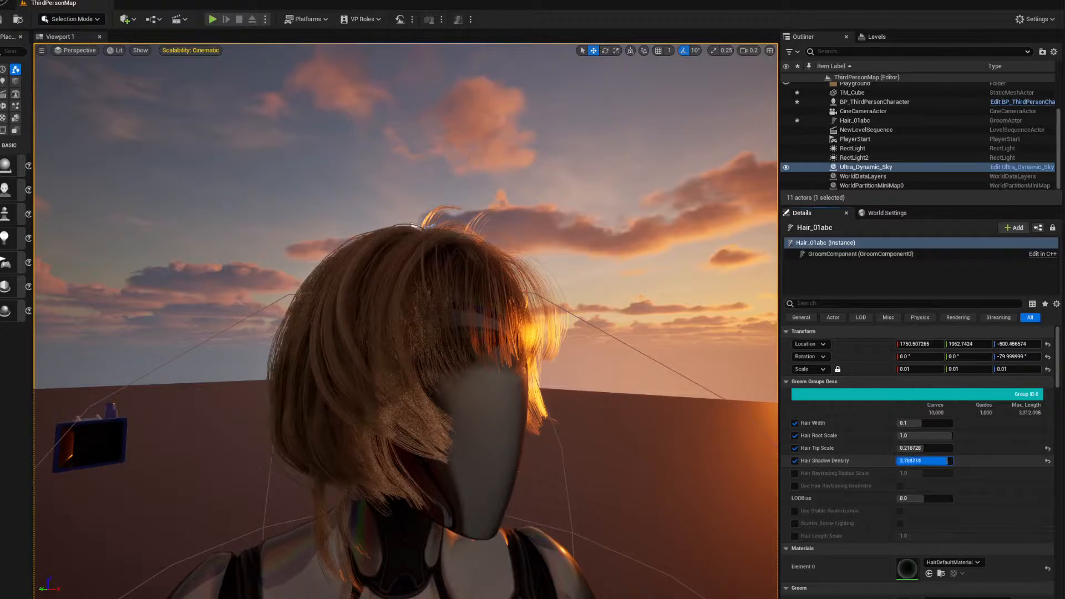
{"action": "left_click_drag", "start_coordinate": [949, 461], "coordinate": [931, 460]}
{"action": "key", "text": "a"}
{"action": "right_click_drag", "start_coordinate": [602, 459], "coordinate": [627, 436]}
{"action": "key", "text": "d"}
{"action": "mouse_move", "coordinate": [932, 461]}
{"action": "left_mouse_down"}
{"action": "mouse_move", "coordinate": [905, 462]}
{"action": "mouse_move", "coordinate": [954, 462]}
{"action": "mouse_move", "coordinate": [922, 461]}
{"action": "mouse_move", "coordinate": [943, 449]}
{"action": "mouse_move", "coordinate": [915, 448]}
{"action": "mouse_move", "coordinate": [924, 423]}
{"action": "left_mouse_up"}
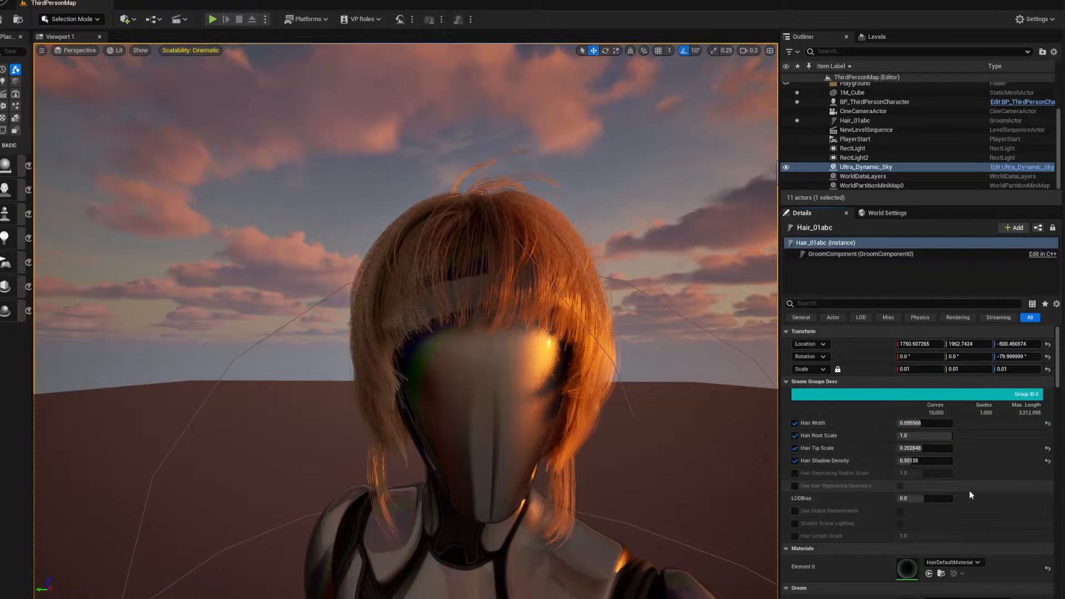
Open the groom's HairDefaultMaterial to examine its node graph, then close the material editor
{"action": "scroll", "coordinate": [999, 499], "scroll_direction": "down", "scroll_amount": 2}
{"action": "scroll", "coordinate": [1007, 499], "scroll_direction": "down", "scroll_amount": 4}
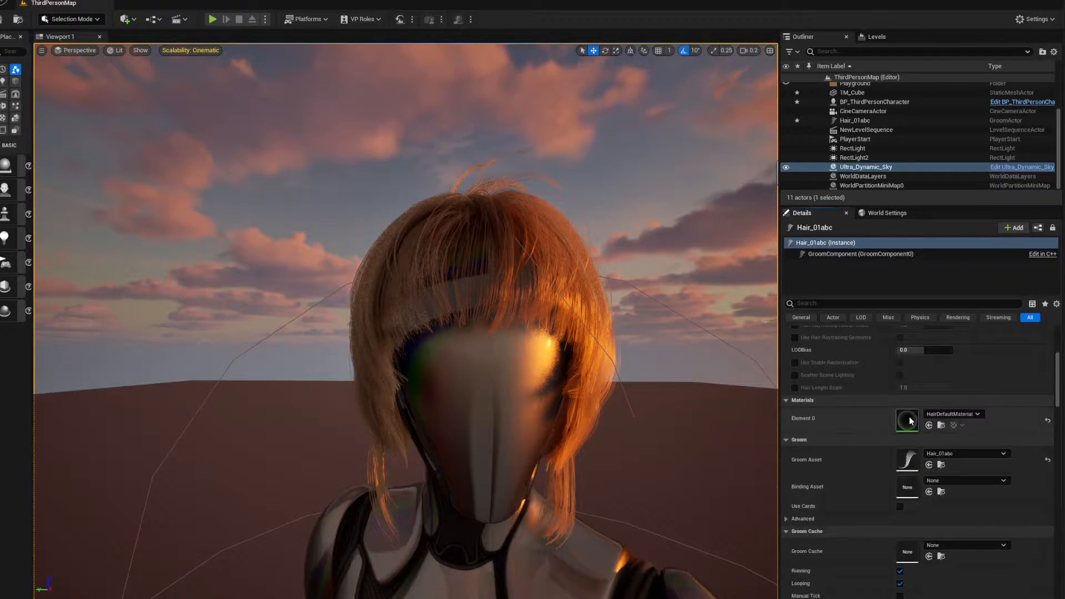
{"action": "double_click", "coordinate": [908, 420]}
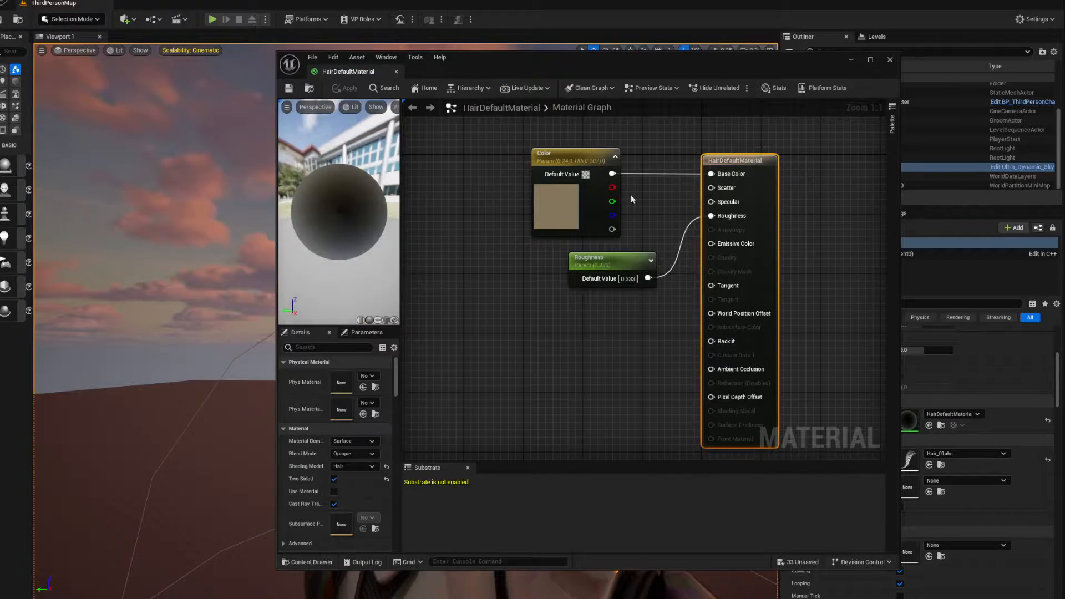
{"action": "left_click", "coordinate": [890, 61]}
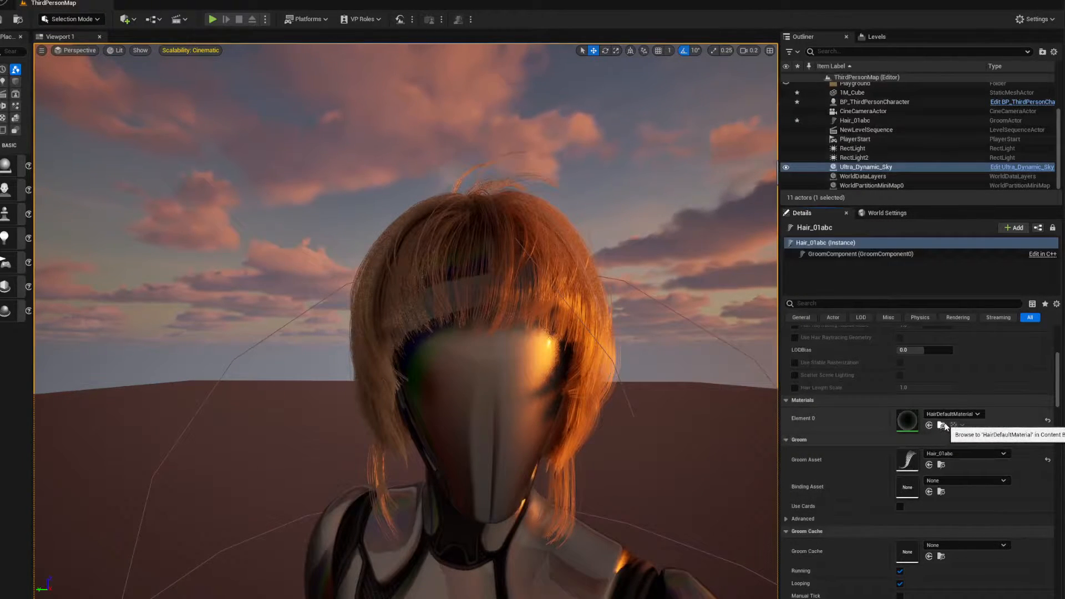
Locate HairDefaultMaterial in the Groom Content Materials folder and create a material instance of it with the default name
{"action": "left_click", "coordinate": [941, 425]}
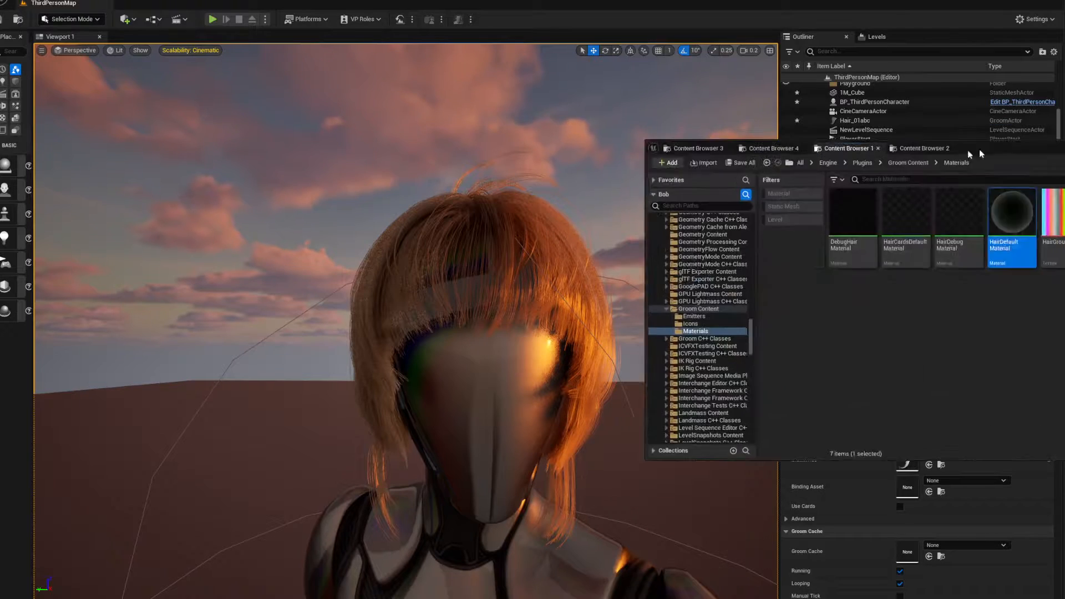
{"action": "left_click_drag", "start_coordinate": [968, 149], "coordinate": [524, 108]}
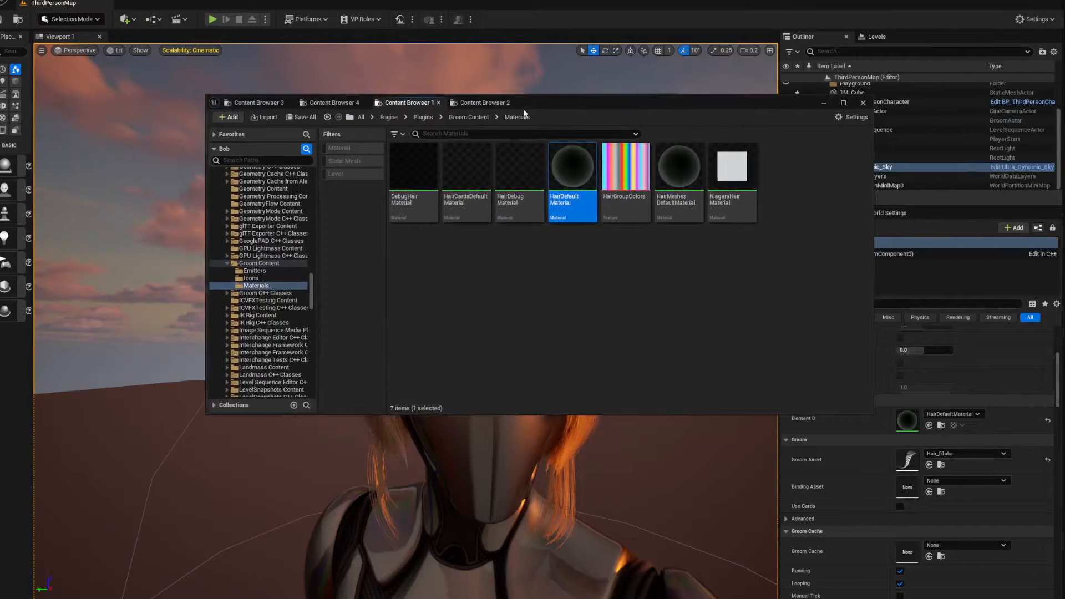
{"action": "right_click", "coordinate": [575, 166]}
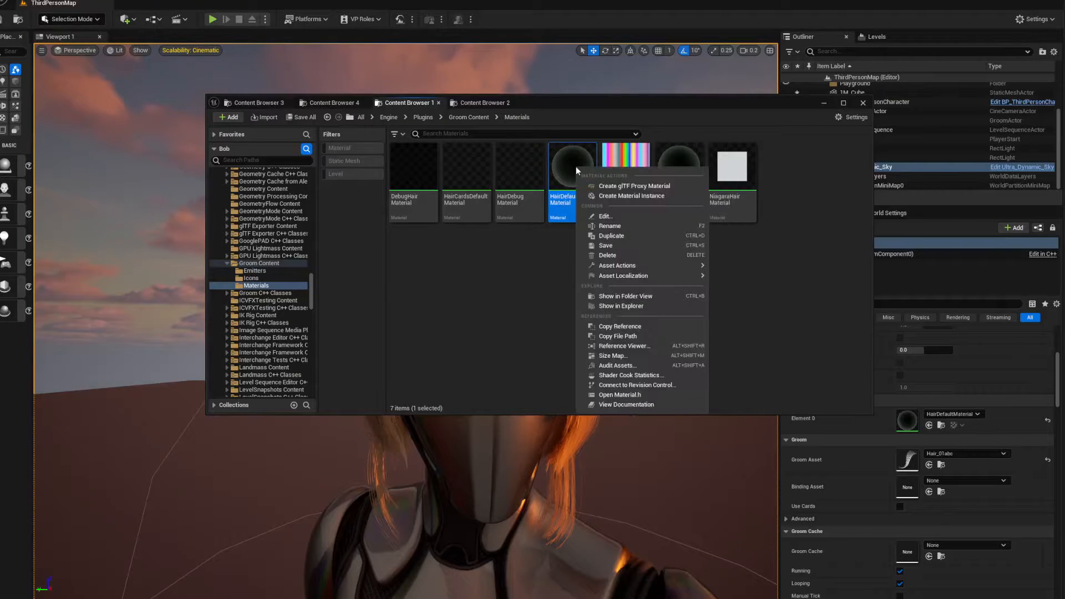
{"action": "left_click", "coordinate": [623, 196]}
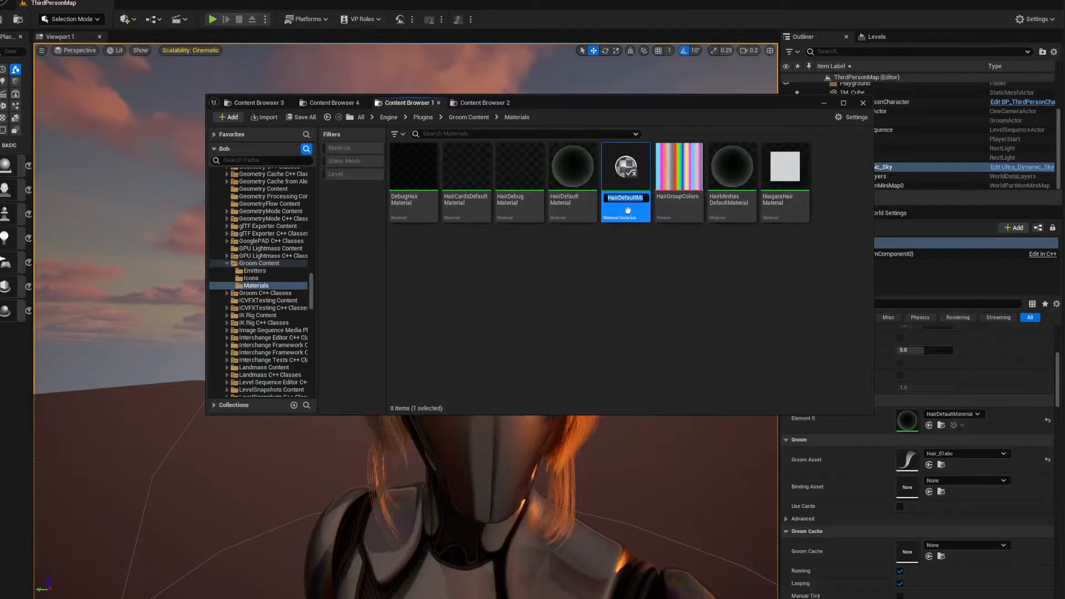
{"action": "left_click", "coordinate": [630, 288]}
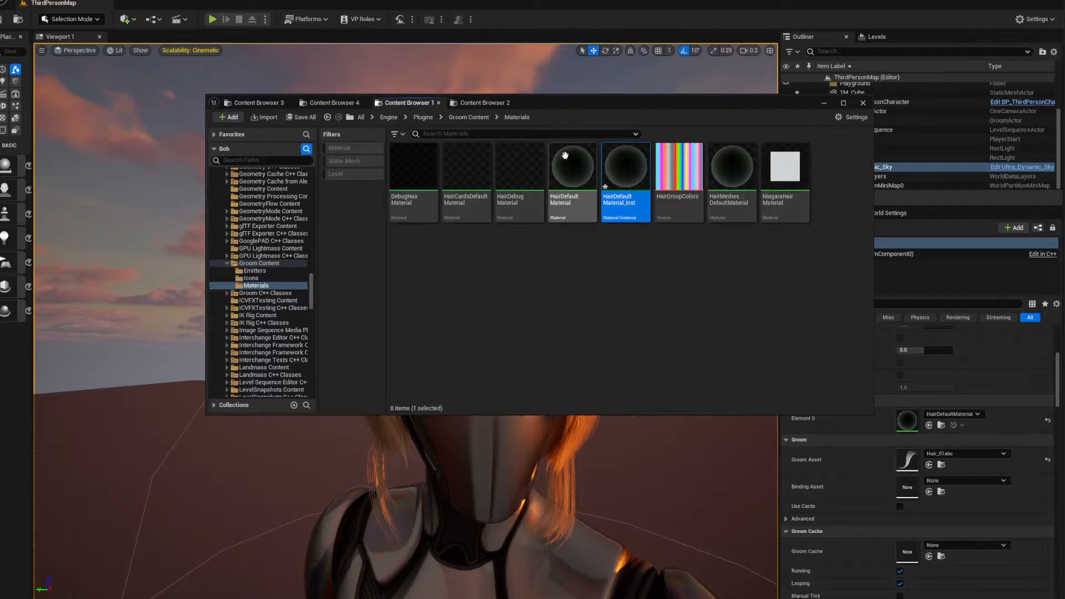
Assign HairDefaultMaterial_Inst to the groom's Element 0 material and enable the instance's Roughness and Color overrides
{"action": "left_click_drag", "start_coordinate": [626, 167], "coordinate": [909, 421]}
{"action": "double_click", "coordinate": [620, 171]}
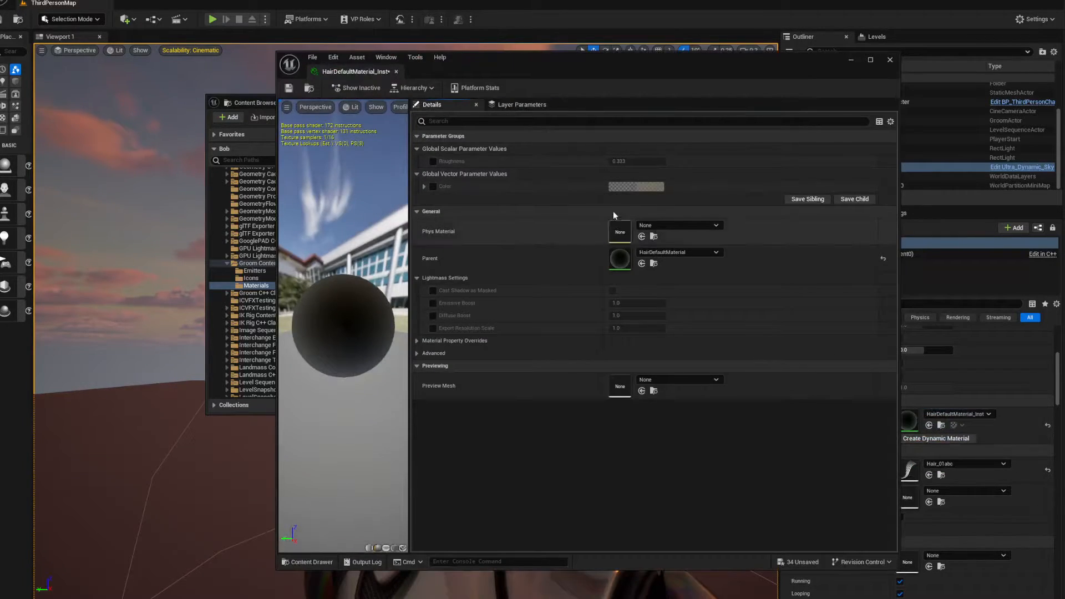
{"action": "left_click", "coordinate": [433, 162]}
{"action": "left_click", "coordinate": [433, 186]}
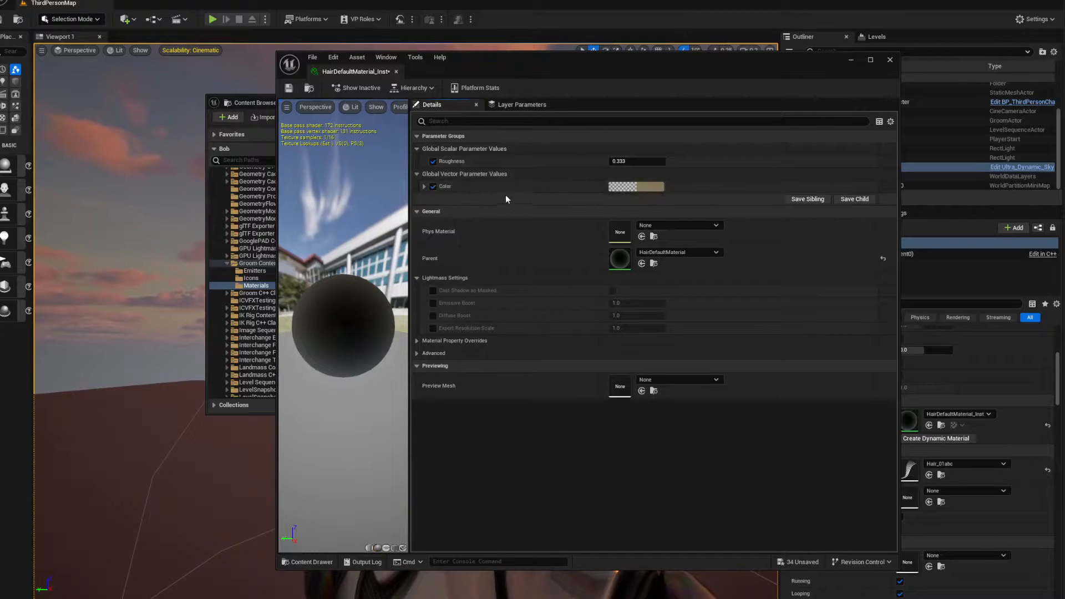
Examine the Color and Roughness parameters in the parent HairDefaultMaterial graph, then return to the material instance
{"action": "double_click", "coordinate": [621, 259]}
{"action": "left_click_drag", "start_coordinate": [494, 238], "coordinate": [487, 245]}
{"action": "left_click_drag", "start_coordinate": [476, 132], "coordinate": [496, 139]}
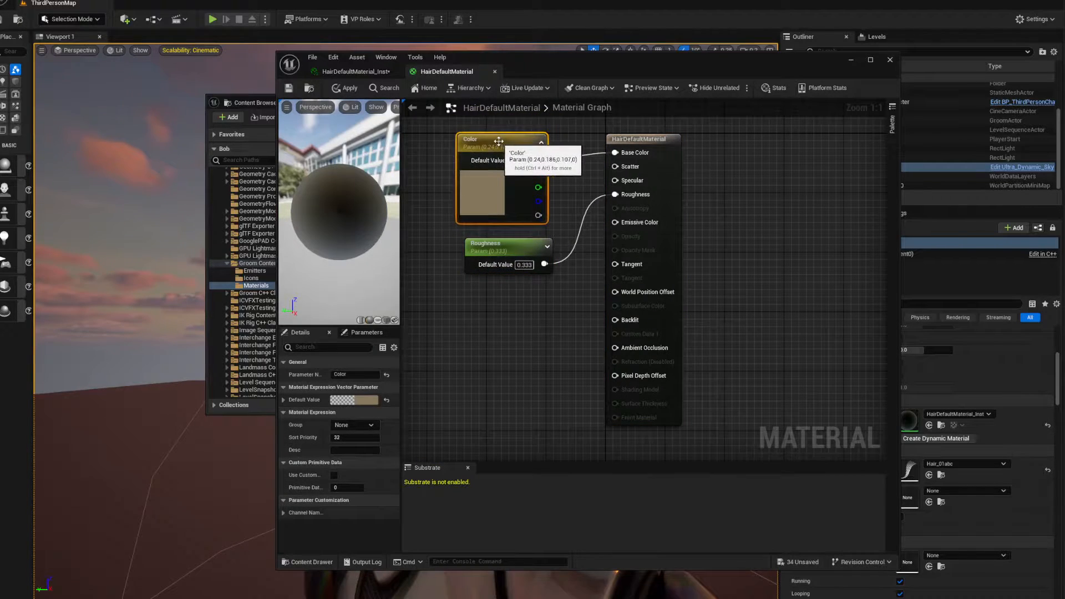
{"action": "left_click", "coordinate": [362, 74]}
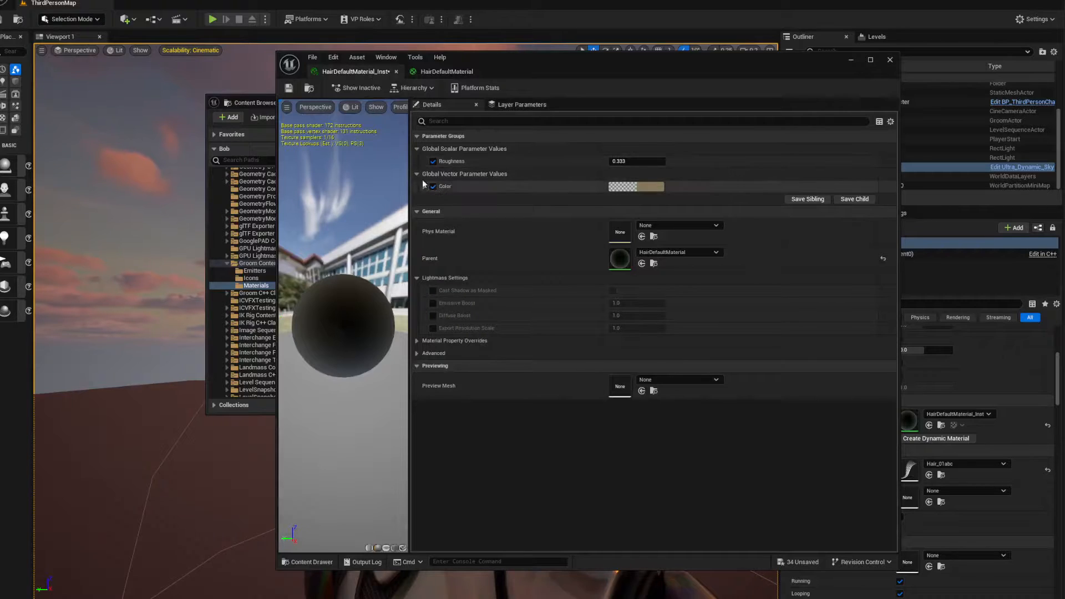
Clear the content browser away and place the material instance editor beside the character's hair so both can be seen
{"action": "left_click", "coordinate": [254, 103]}
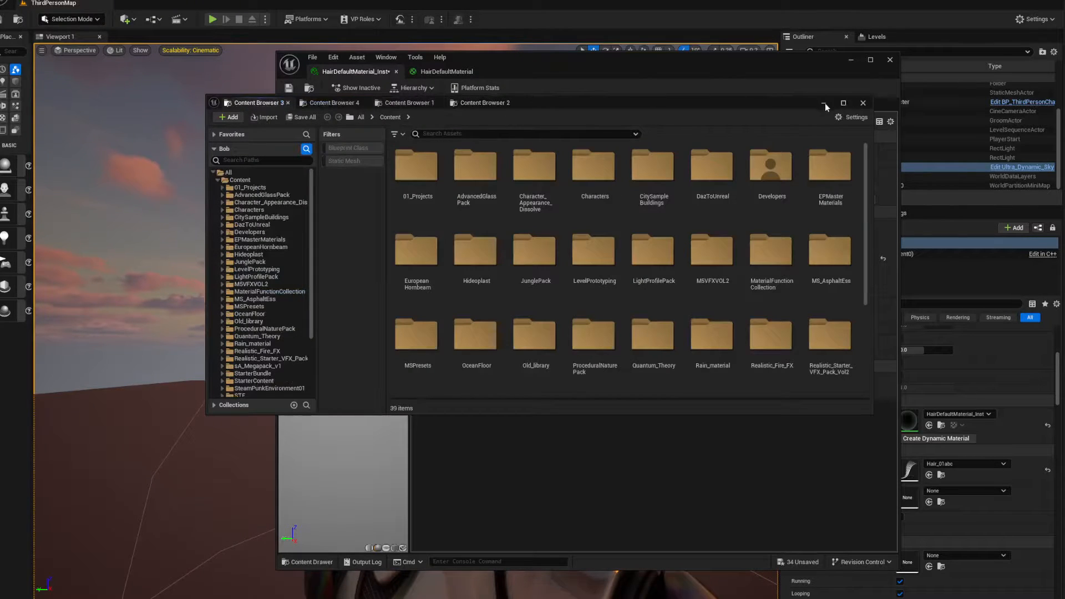
{"action": "left_click_drag", "start_coordinate": [783, 105], "coordinate": [1064, 141]}
{"action": "left_click_drag", "start_coordinate": [644, 64], "coordinate": [815, 49]}
{"action": "right_click_drag", "start_coordinate": [222, 278], "coordinate": [260, 277]}
{"action": "left_click_drag", "start_coordinate": [690, 48], "coordinate": [676, 38]}
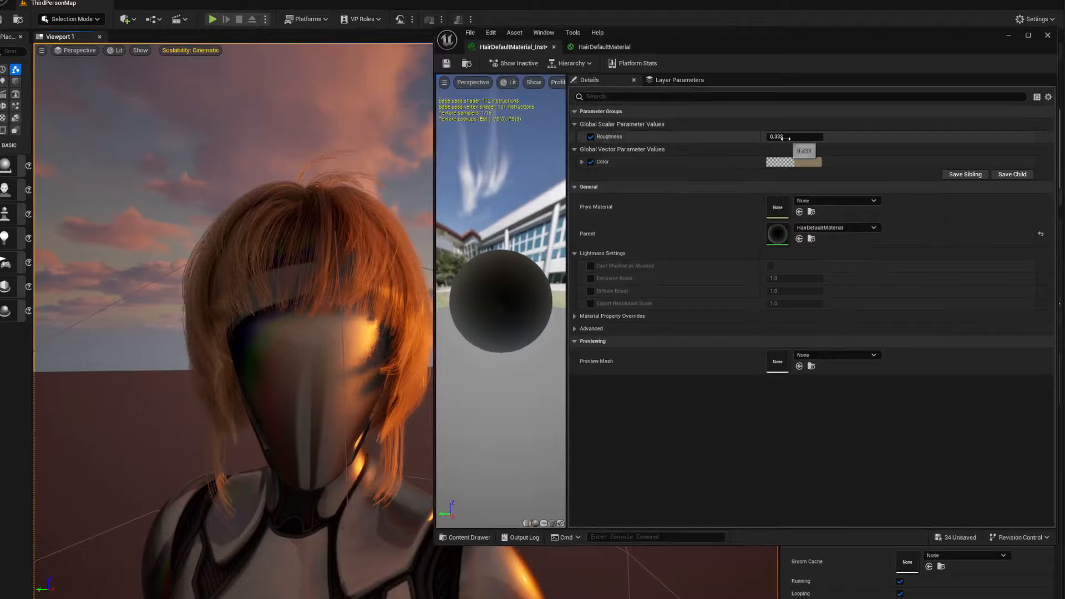
Try the material instance's Roughness at about 0.68 on the hair, then return it to 0.333
{"action": "mouse_move", "coordinate": [786, 138]}
{"action": "left_mouse_down"}
{"action": "mouse_move", "coordinate": [763, 138]}
{"action": "mouse_move", "coordinate": [778, 138]}
{"action": "left_mouse_up"}
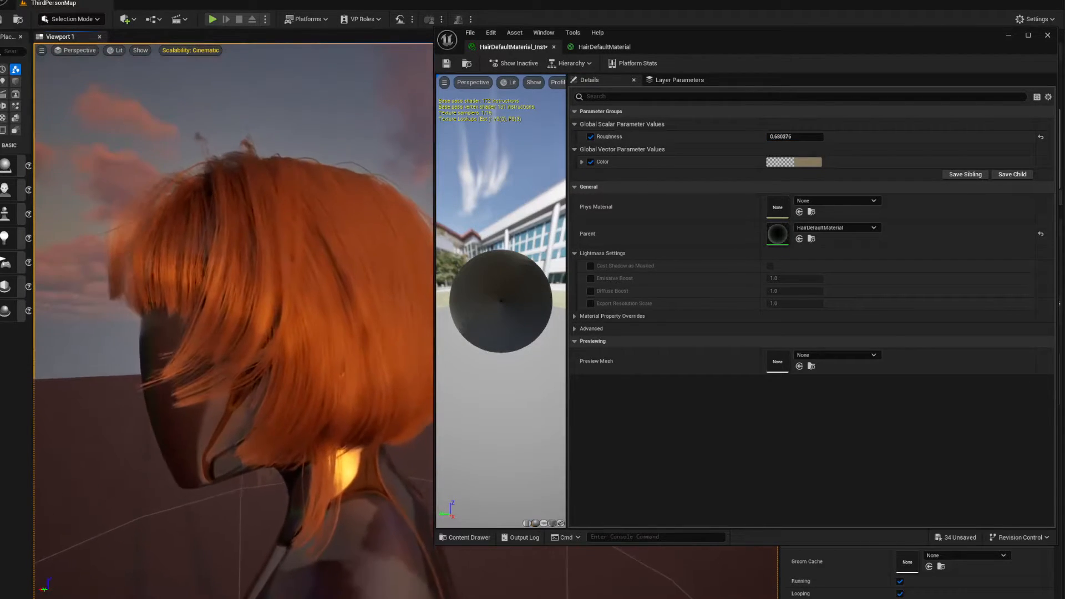
{"action": "left_click_drag", "start_coordinate": [782, 137], "coordinate": [768, 136]}
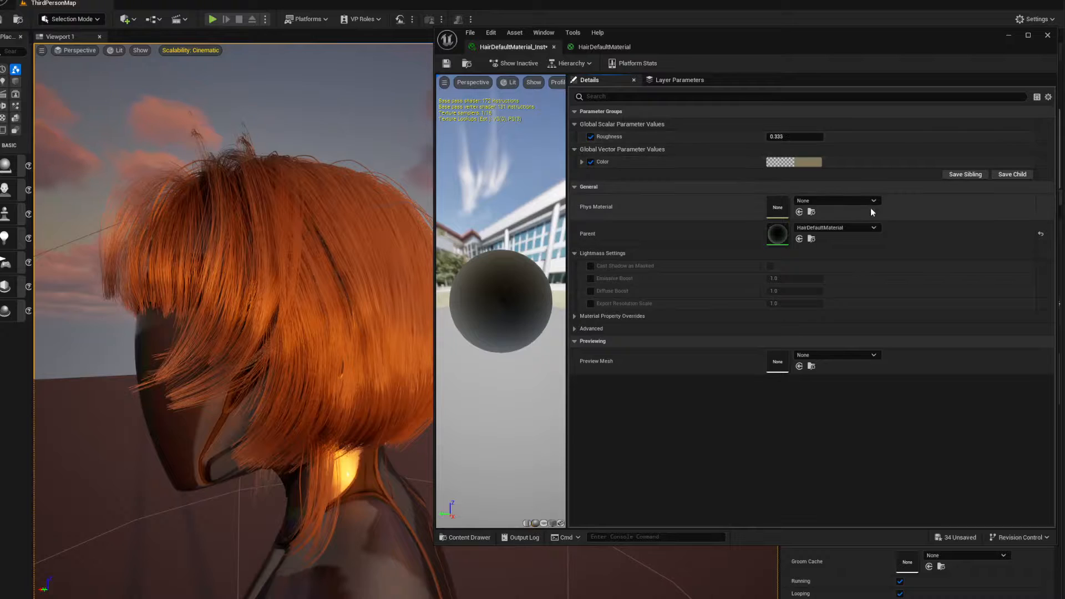
Set the material instance's Color to a golden brown with sRGB hex 866F3FFF, then close the instance editor
{"action": "left_click", "coordinate": [793, 162]}
{"action": "mouse_move", "coordinate": [883, 259]}
{"action": "left_mouse_down"}
{"action": "mouse_move", "coordinate": [868, 239]}
{"action": "mouse_move", "coordinate": [788, 228]}
{"action": "mouse_move", "coordinate": [818, 263]}
{"action": "mouse_move", "coordinate": [854, 250]}
{"action": "mouse_move", "coordinate": [830, 281]}
{"action": "mouse_move", "coordinate": [847, 253]}
{"action": "mouse_move", "coordinate": [866, 249]}
{"action": "mouse_move", "coordinate": [893, 266]}
{"action": "left_mouse_up"}
{"action": "mouse_move", "coordinate": [335, 295]}
{"action": "right_mouse_down"}
{"action": "mouse_move", "coordinate": [389, 311]}
{"action": "mouse_move", "coordinate": [383, 333]}
{"action": "right_mouse_up"}
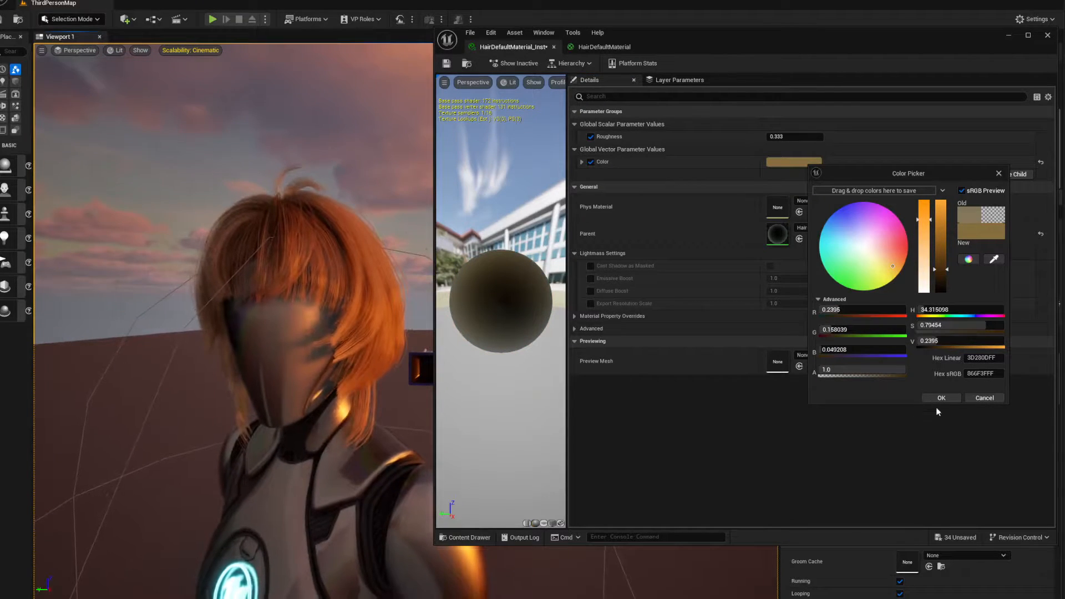
{"action": "left_click", "coordinate": [942, 397]}
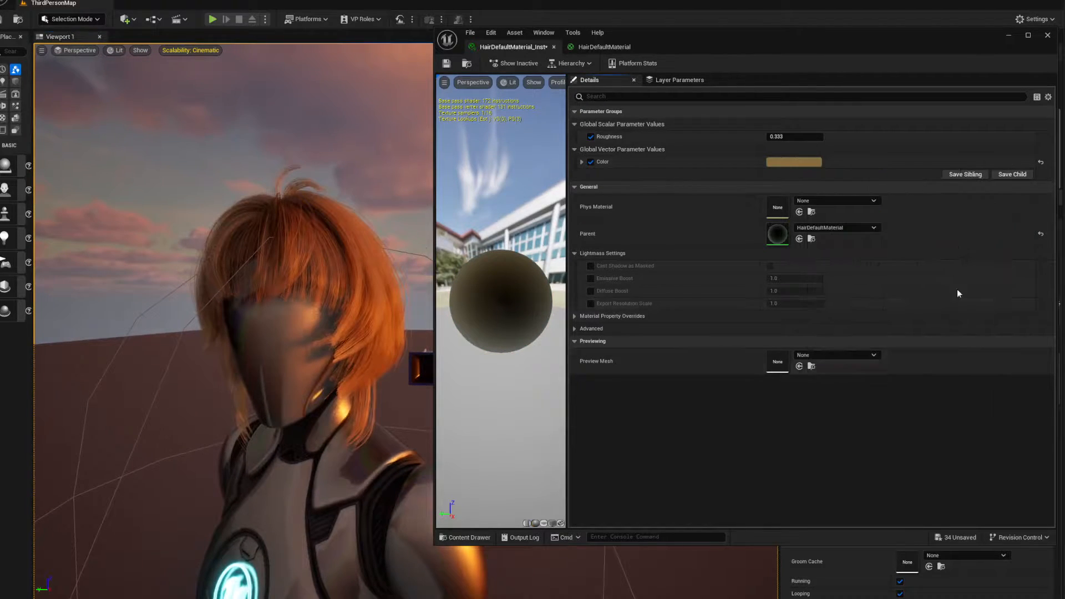
{"action": "left_click", "coordinate": [1048, 37]}
{"action": "left_click", "coordinate": [1024, 323]}
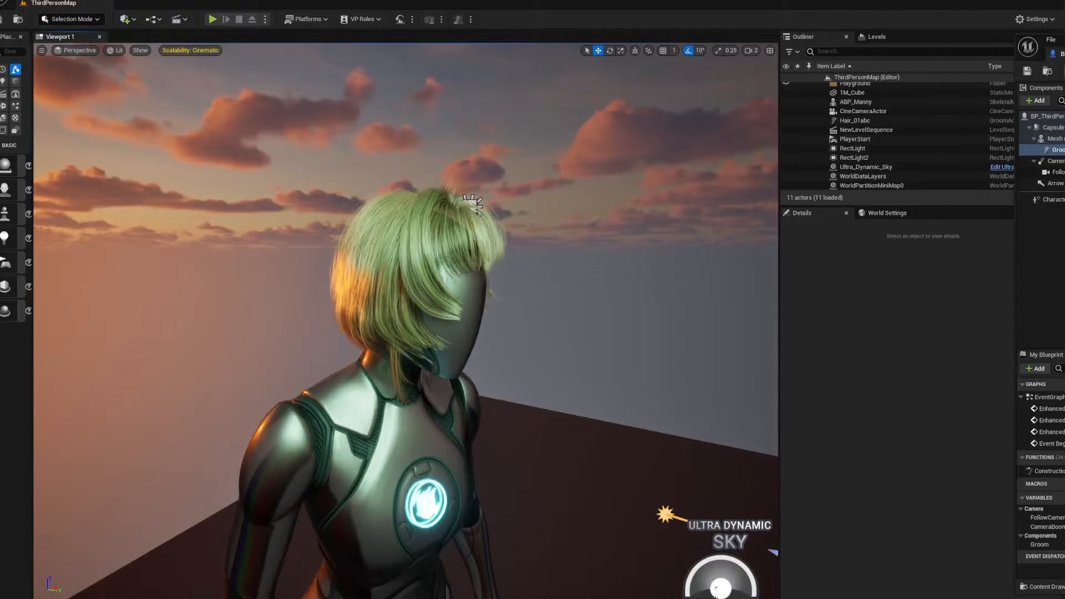
Move the character blueprint window aside and save the modified BP_ThirdPersonCharacter and Hair_01abc assets
{"action": "left_click", "coordinate": [1048, 71]}
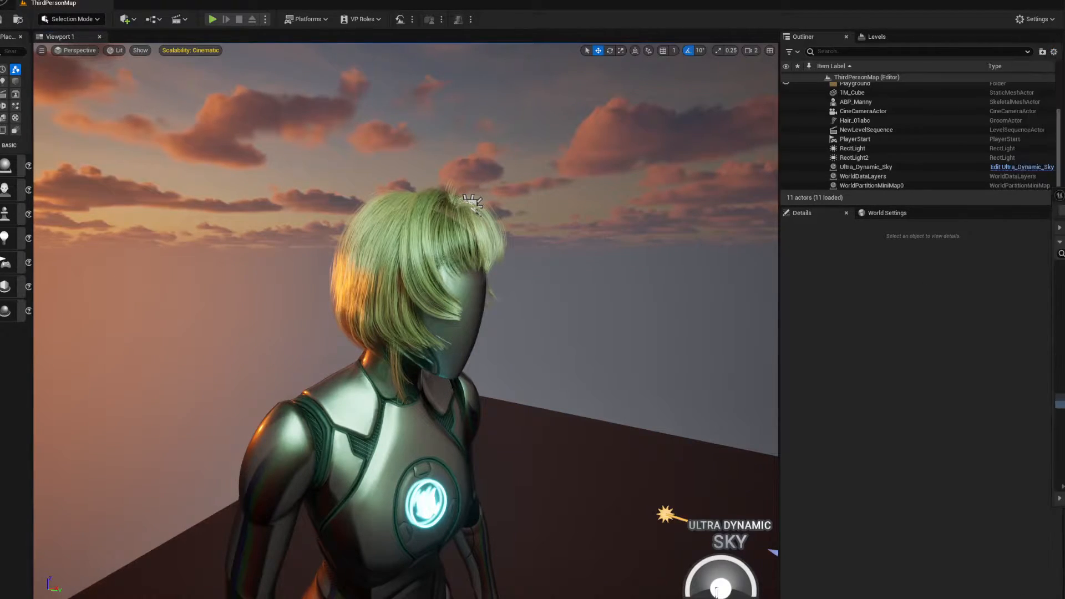
{"action": "key", "text": "ctrl+shift+s"}
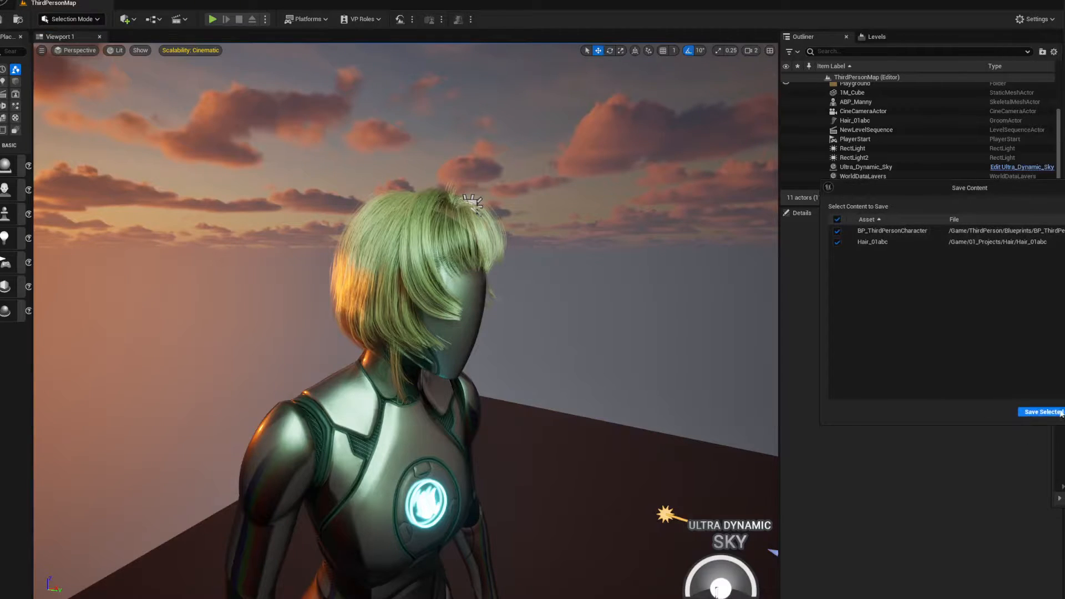
{"action": "left_click", "coordinate": [1042, 413]}
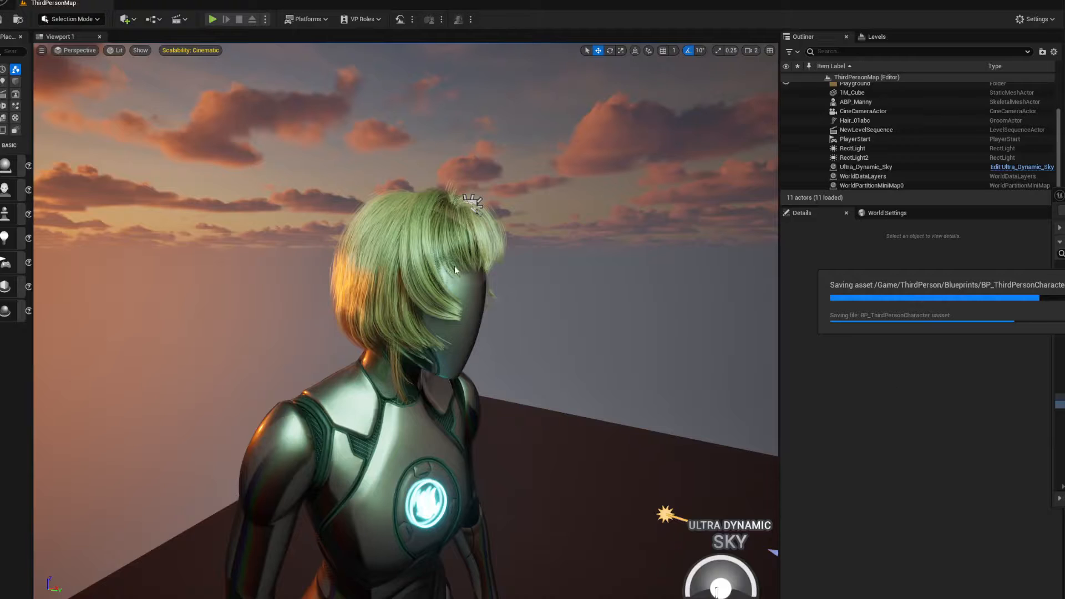
Select the Hair_01abc groom actor in the level and inspect it on the mannequin's head from the front
{"action": "left_click", "coordinate": [849, 121]}
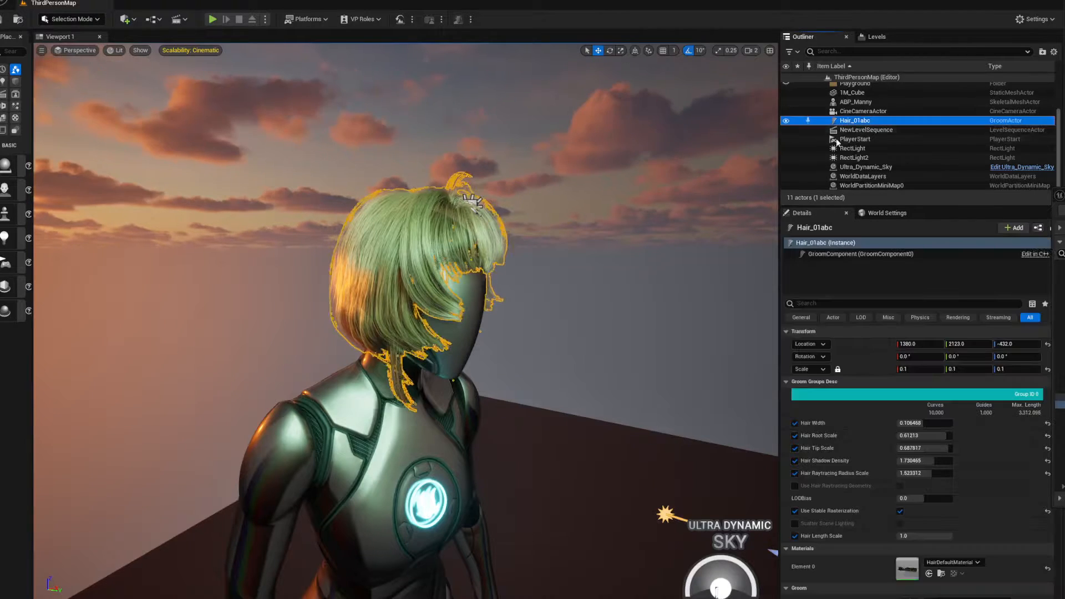
{"action": "key", "text": "d"}
{"action": "scroll", "coordinate": [526, 360], "scroll_direction": "down", "scroll_amount": 3}
{"action": "right_click_drag", "start_coordinate": [526, 359], "coordinate": [528, 359]}
{"action": "key", "text": "w"}
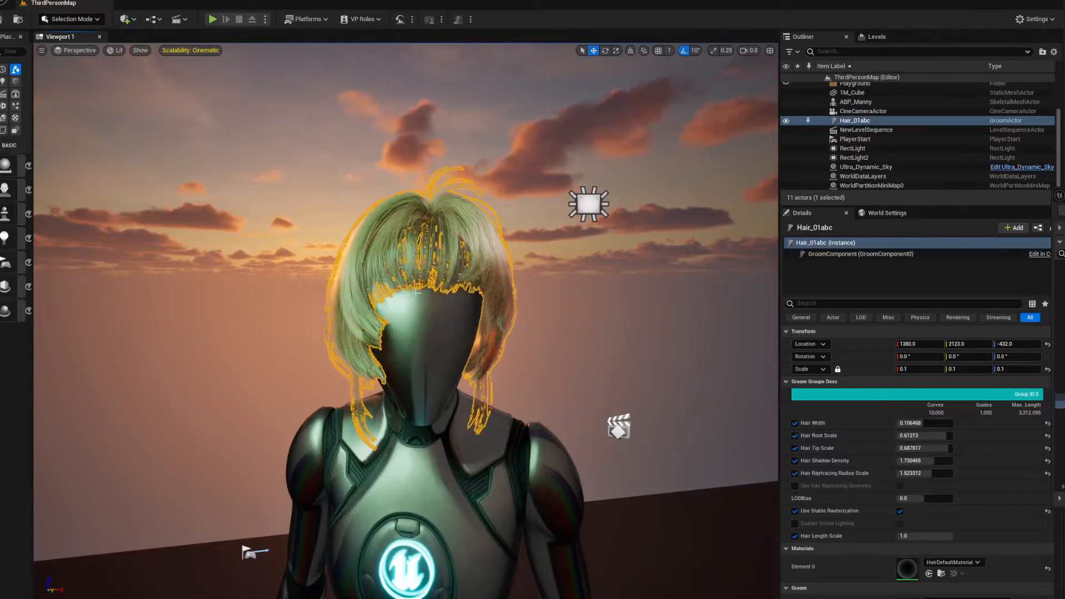
{"action": "right_click_drag", "start_coordinate": [473, 392], "coordinate": [474, 381]}
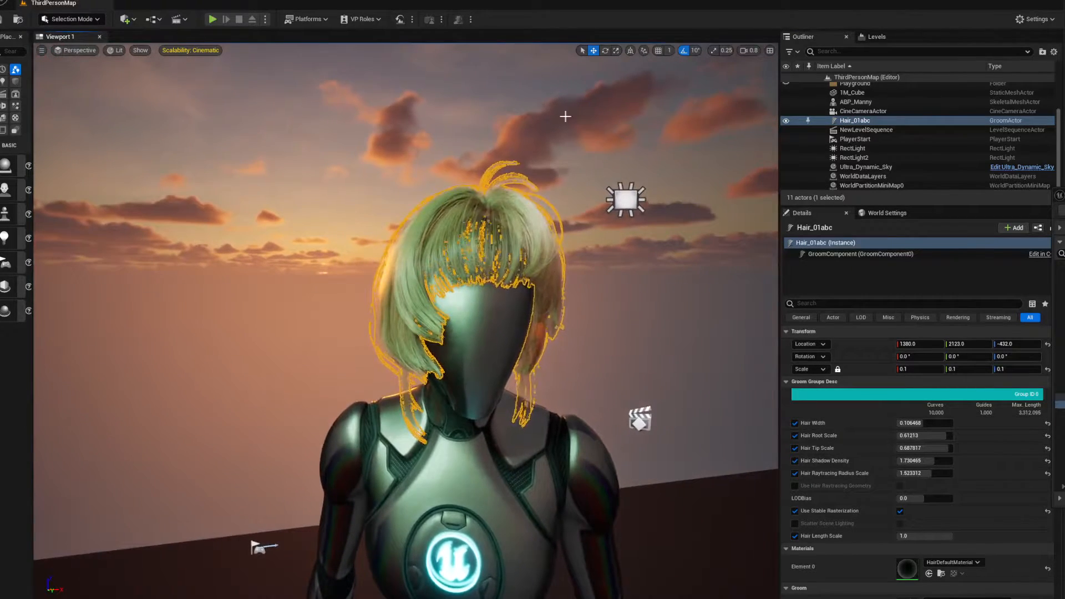
Play the level, eject from the player to inspect the hair on the large mannequin, and stop the play session
{"action": "left_click", "coordinate": [212, 20]}
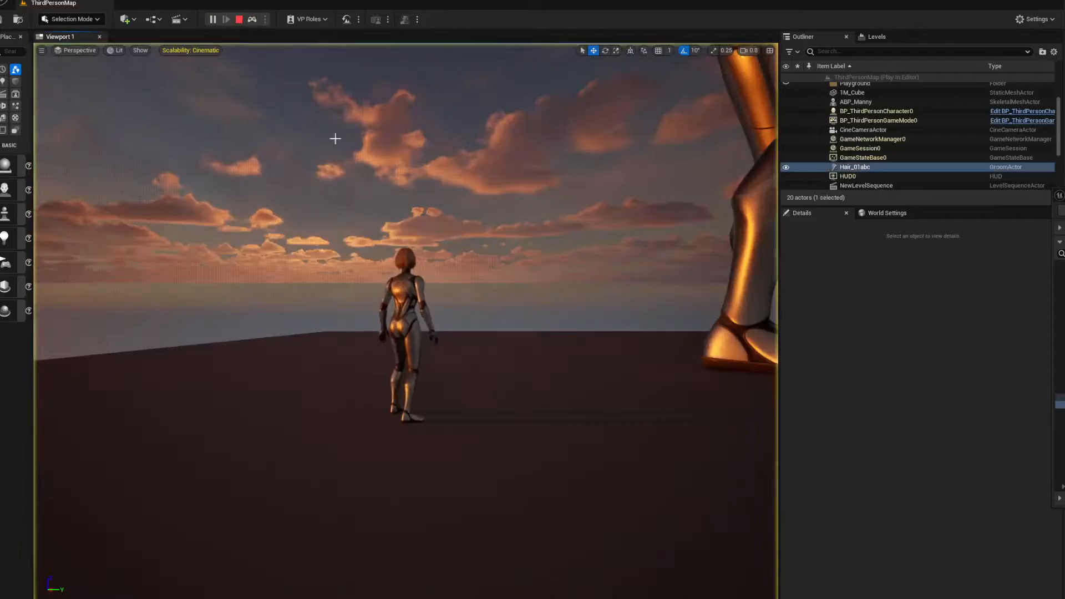
{"action": "right_click_drag", "start_coordinate": [335, 138], "coordinate": [366, 129]}
{"action": "key", "text": "w"}
{"action": "scroll", "coordinate": [335, 139], "scroll_direction": "up", "scroll_amount": 3}
{"action": "right_click_drag", "start_coordinate": [475, 285], "coordinate": [411, 290]}
{"action": "key", "text": "d"}
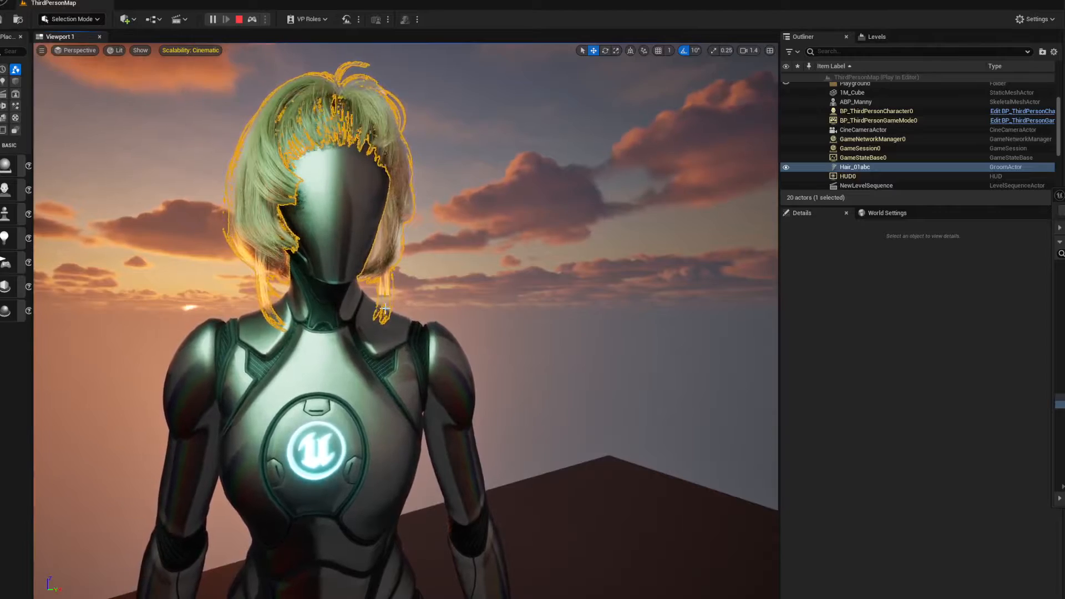
{"action": "left_click", "coordinate": [240, 19]}
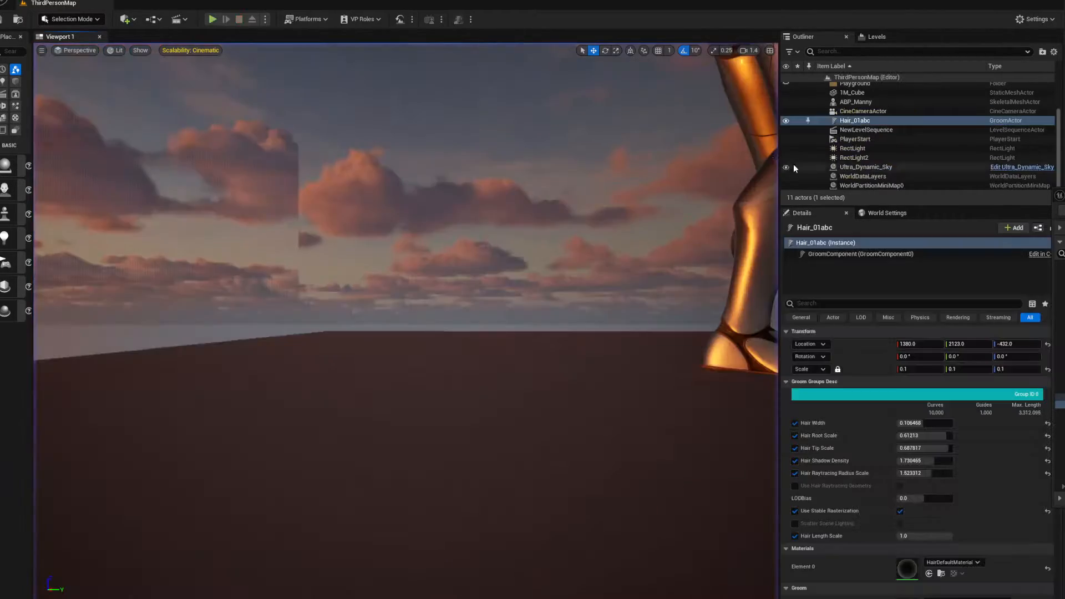
Attach the Hair_01abc groom actor to ABP_Manny at the head bone
{"action": "key", "text": "e"}
{"action": "scroll", "coordinate": [463, 252], "scroll_direction": "up", "scroll_amount": 2}
{"action": "right_click_drag", "start_coordinate": [463, 252], "coordinate": [555, 283]}
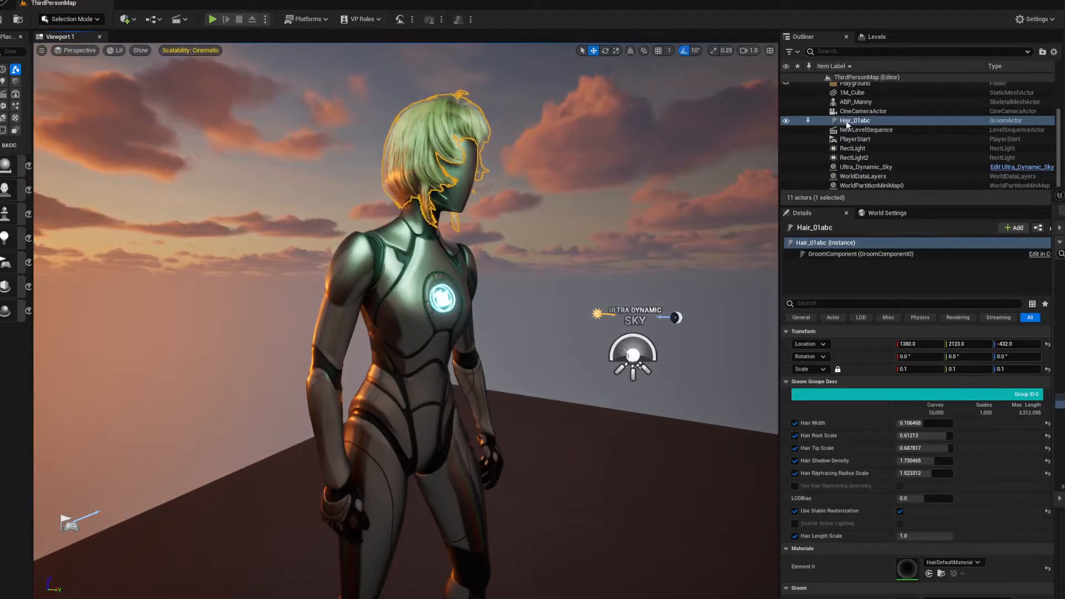
{"action": "left_click_drag", "start_coordinate": [845, 125], "coordinate": [850, 104]}
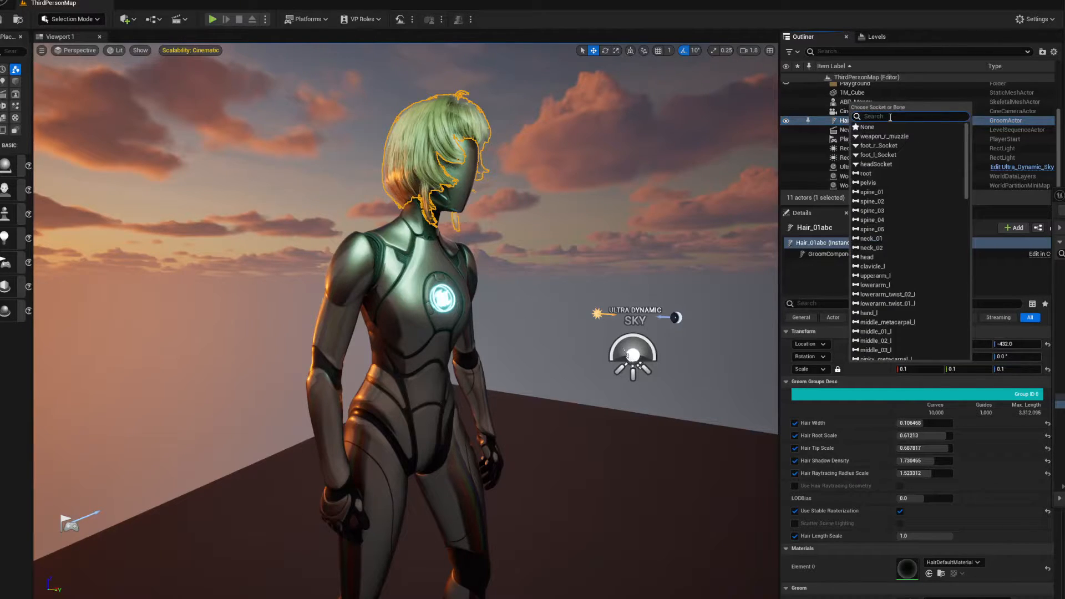
{"action": "type", "text": "head"}
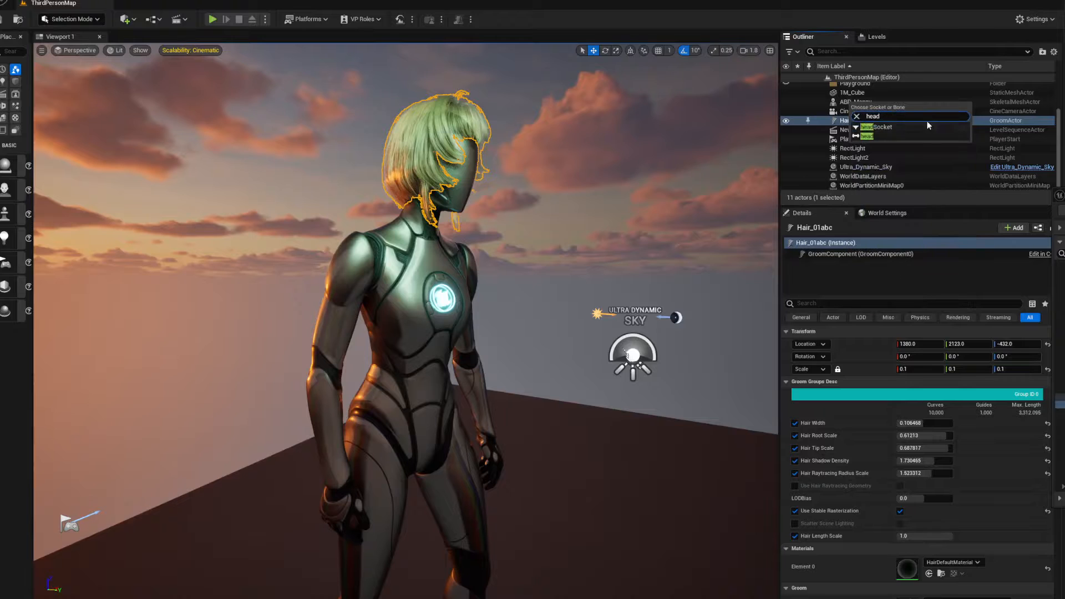
{"action": "left_click", "coordinate": [870, 138]}
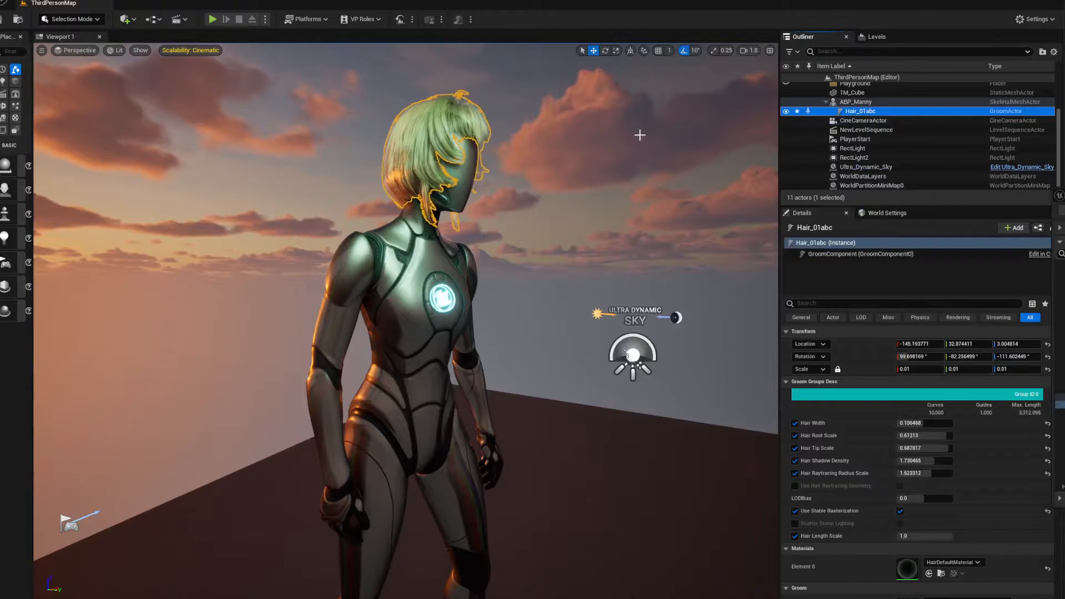
Test the attached hair by playing the level, ejecting to view the large mannequin's head up close, and stopping play
{"action": "left_click", "coordinate": [212, 18]}
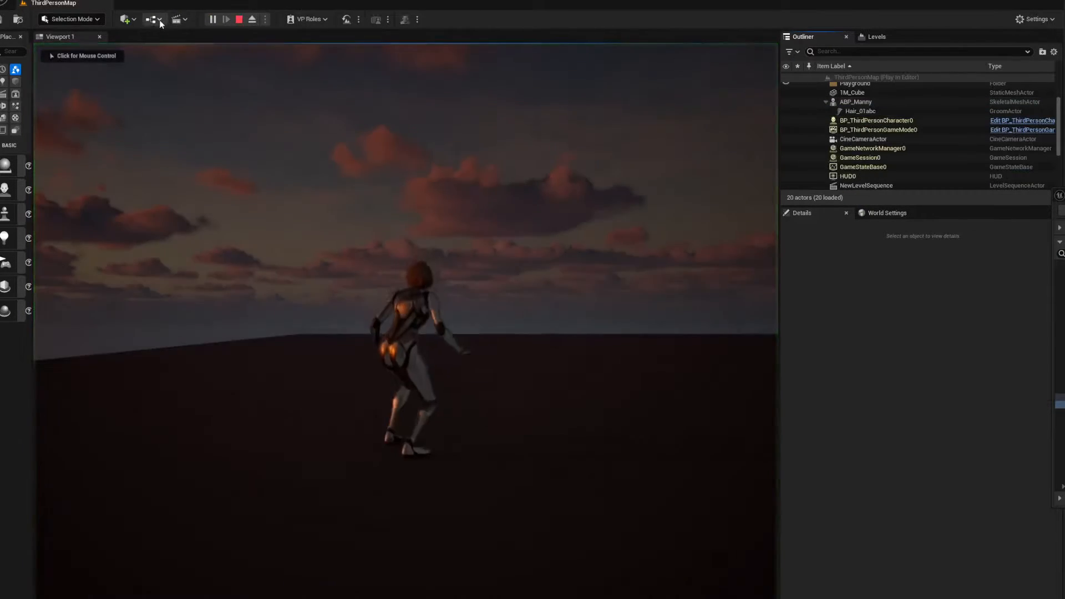
{"action": "left_click", "coordinate": [252, 19]}
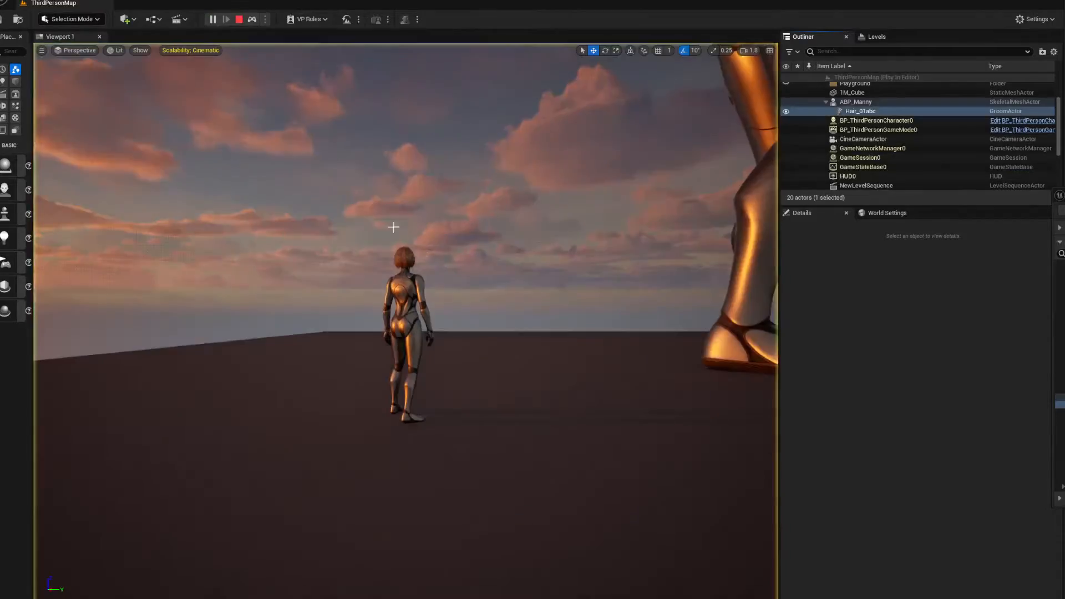
{"action": "right_click_drag", "start_coordinate": [406, 321], "coordinate": [310, 321]}
{"action": "scroll", "coordinate": [407, 320], "scroll_direction": "up", "scroll_amount": 7}
{"action": "key", "text": "w"}
{"action": "right_click_drag", "start_coordinate": [406, 321], "coordinate": [466, 250]}
{"action": "scroll", "coordinate": [406, 321], "scroll_direction": "down", "scroll_amount": 5}
{"action": "key", "text": "q"}
{"action": "key", "text": "d"}
{"action": "right_click_drag", "start_coordinate": [498, 292], "coordinate": [447, 324]}
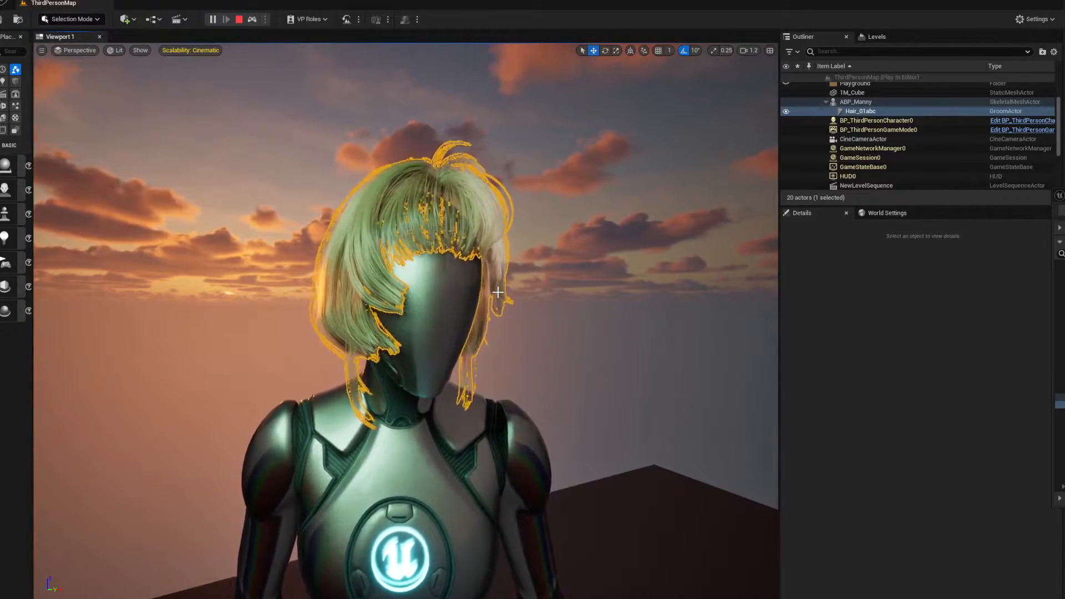
{"action": "left_click", "coordinate": [240, 19]}
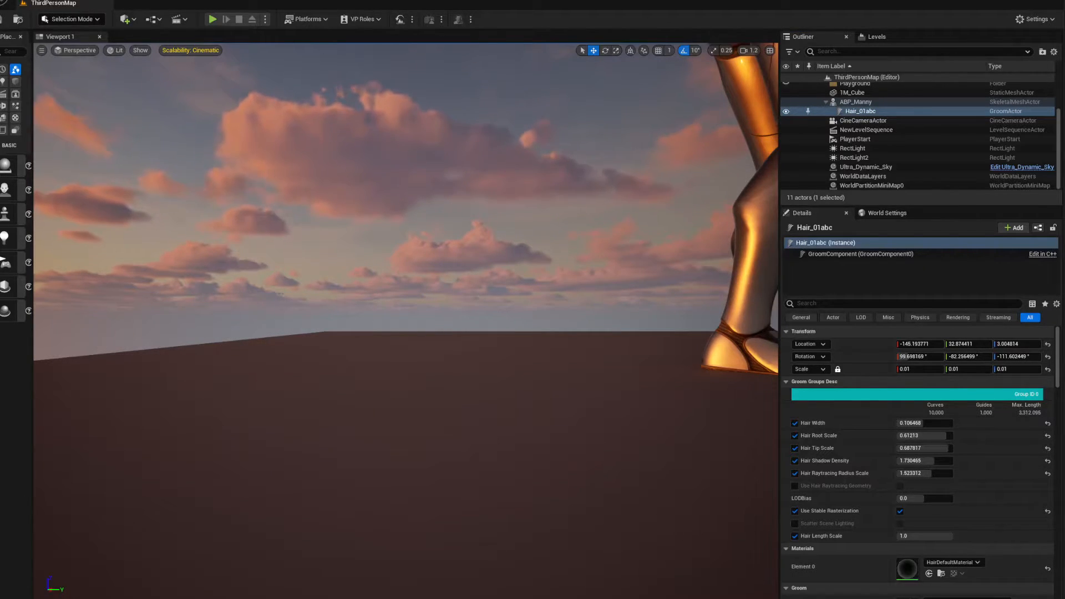
Set the content browser aside and bring the Hair_01abc groom editor with its Physics settings over the level
{"action": "left_click_drag", "start_coordinate": [1064, 182], "coordinate": [539, 167]}
{"action": "left_click", "coordinate": [301, 168]}
{"action": "left_click", "coordinate": [373, 166]}
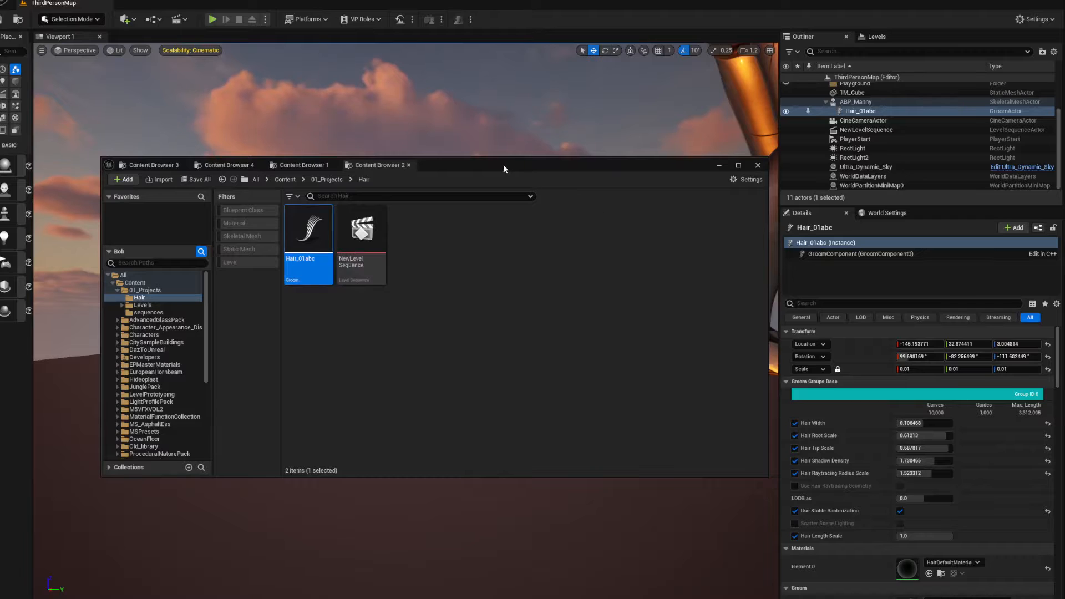
{"action": "left_click_drag", "start_coordinate": [504, 168], "coordinate": [1064, 183]}
{"action": "left_click_drag", "start_coordinate": [1064, 117], "coordinate": [750, 120]}
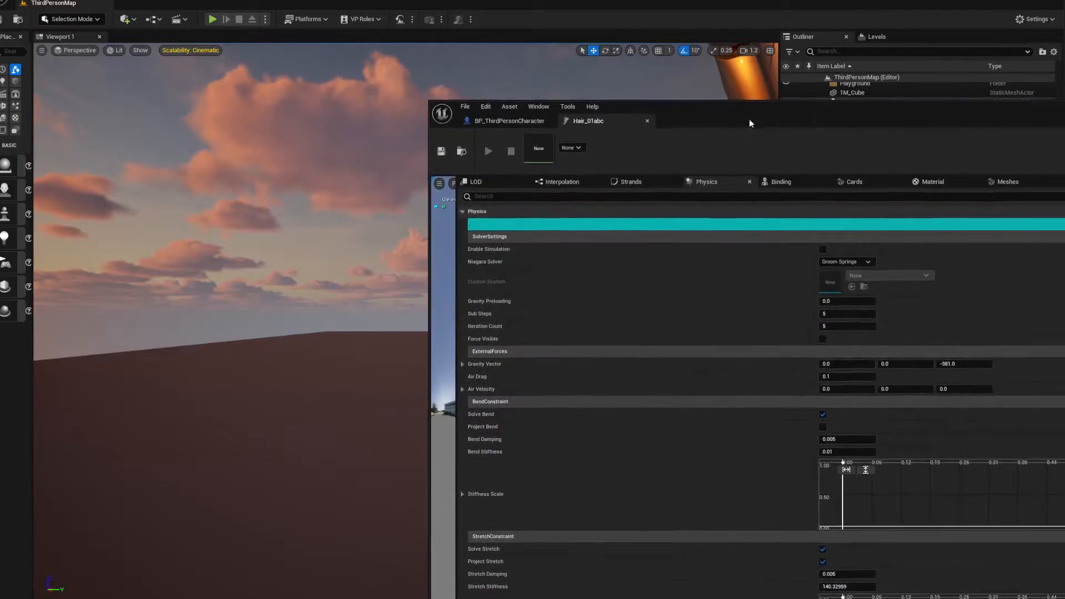
Play the level, eject to frame the mannequin's head, and fit the groom editor beside it so both are visible
{"action": "left_click", "coordinate": [212, 19]}
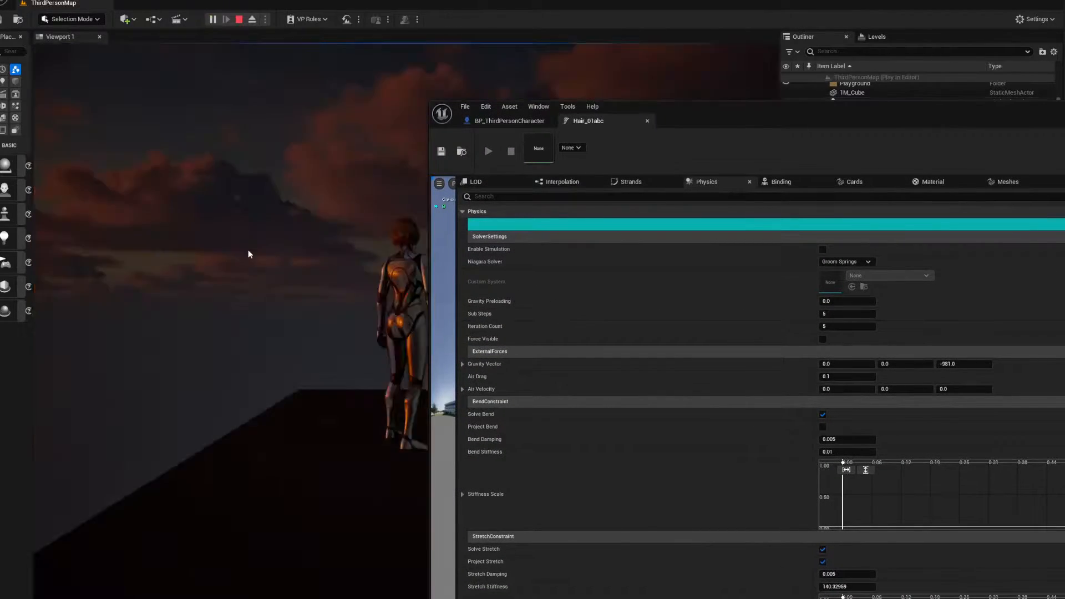
{"action": "left_click", "coordinate": [252, 20]}
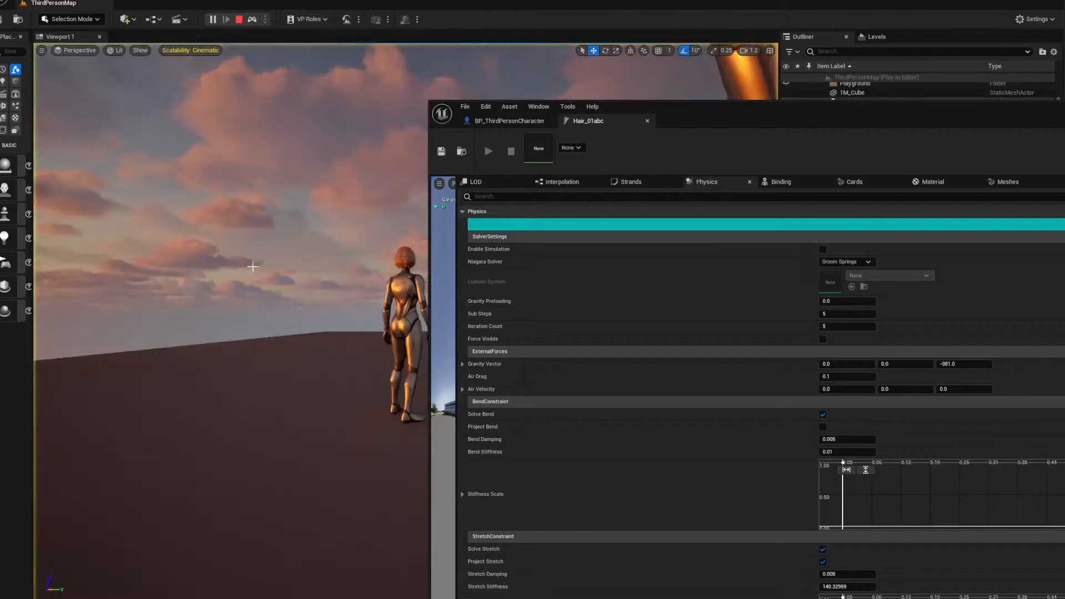
{"action": "mouse_move", "coordinate": [231, 321]}
{"action": "right_mouse_down"}
{"action": "mouse_move", "coordinate": [120, 322]}
{"action": "mouse_move", "coordinate": [242, 322]}
{"action": "right_mouse_up"}
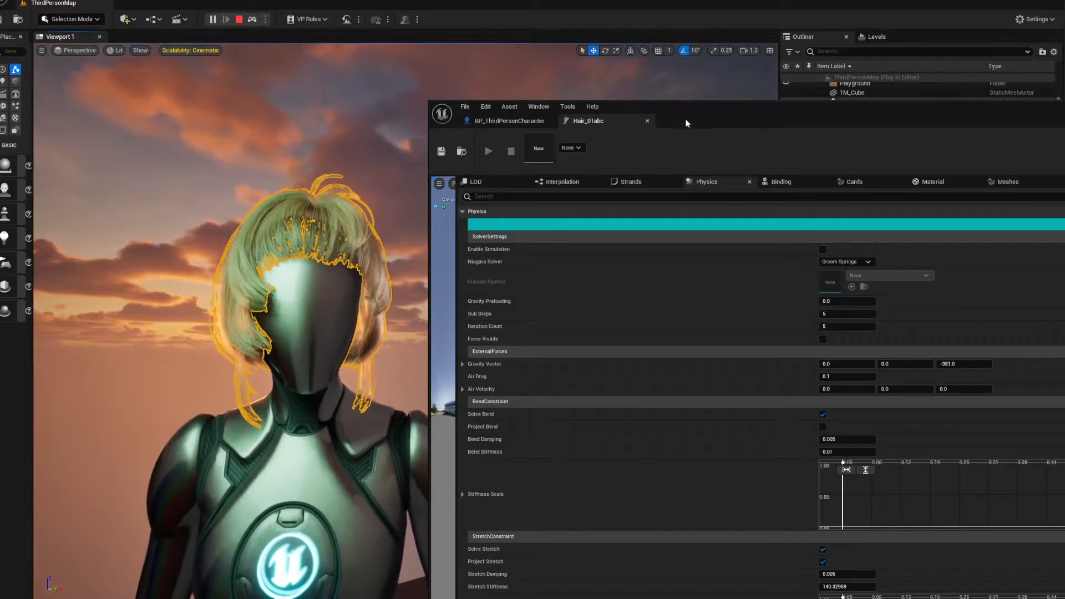
{"action": "left_click_drag", "start_coordinate": [690, 121], "coordinate": [664, 49]}
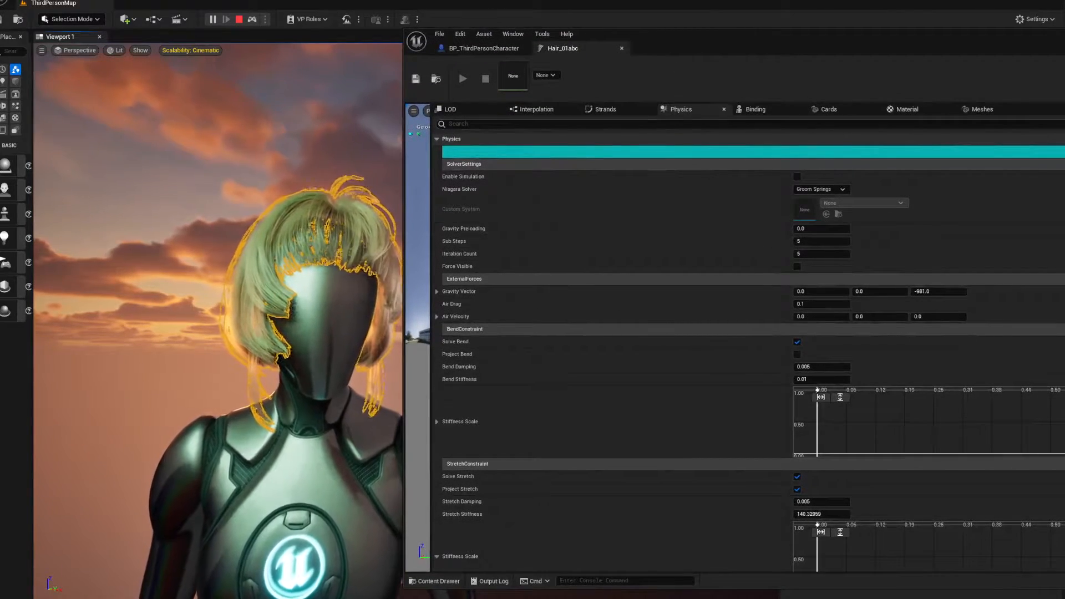
{"action": "left_click_drag", "start_coordinate": [1063, 589], "coordinate": [1019, 523]}
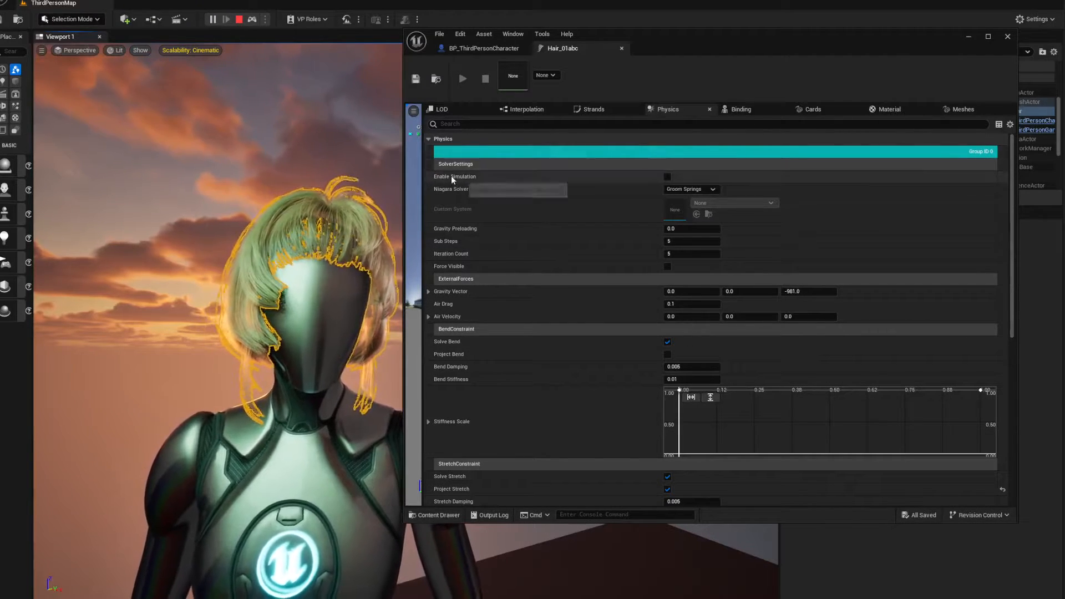
Turn on Enable Simulation in the groom's solver settings and view the moving hair from the side
{"action": "left_click", "coordinate": [668, 177]}
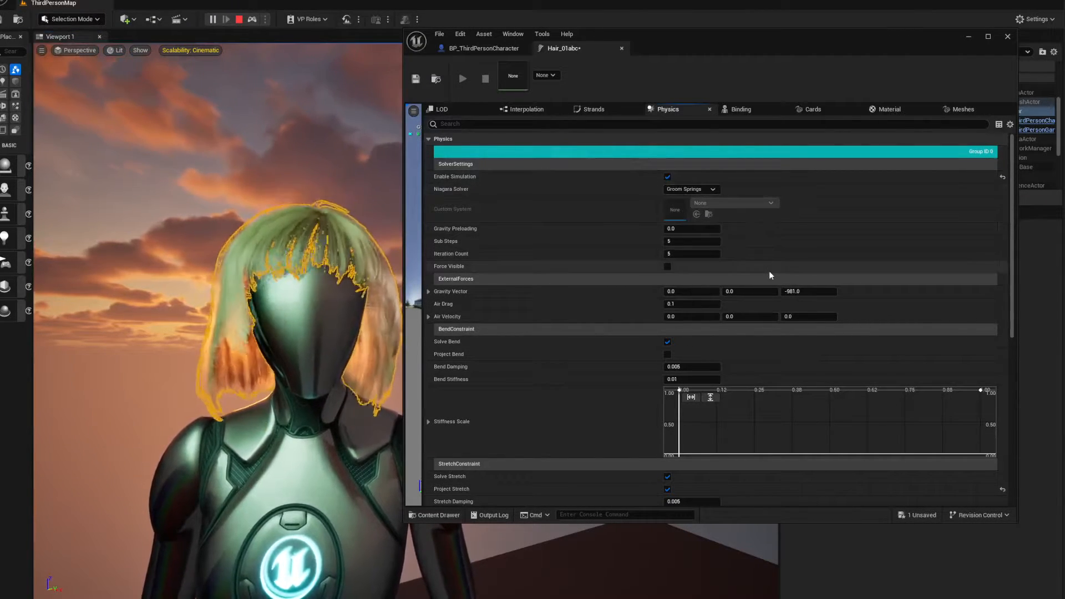
{"action": "mouse_move", "coordinate": [333, 411]}
{"action": "right_mouse_down"}
{"action": "mouse_move", "coordinate": [364, 410]}
{"action": "mouse_move", "coordinate": [316, 416]}
{"action": "right_mouse_up"}
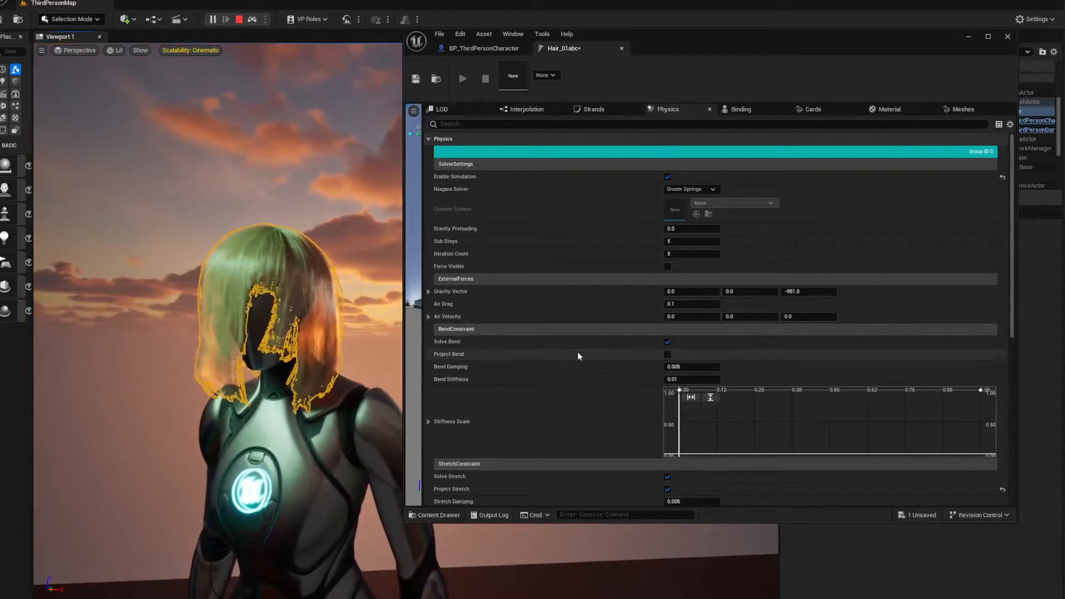
Turn off Project Stretch, try disabling Solve Stretch, and restore Solve Stretch and Stretch Stiffness (1.0) to their defaults
{"action": "scroll", "coordinate": [743, 352], "scroll_direction": "down", "scroll_amount": 3}
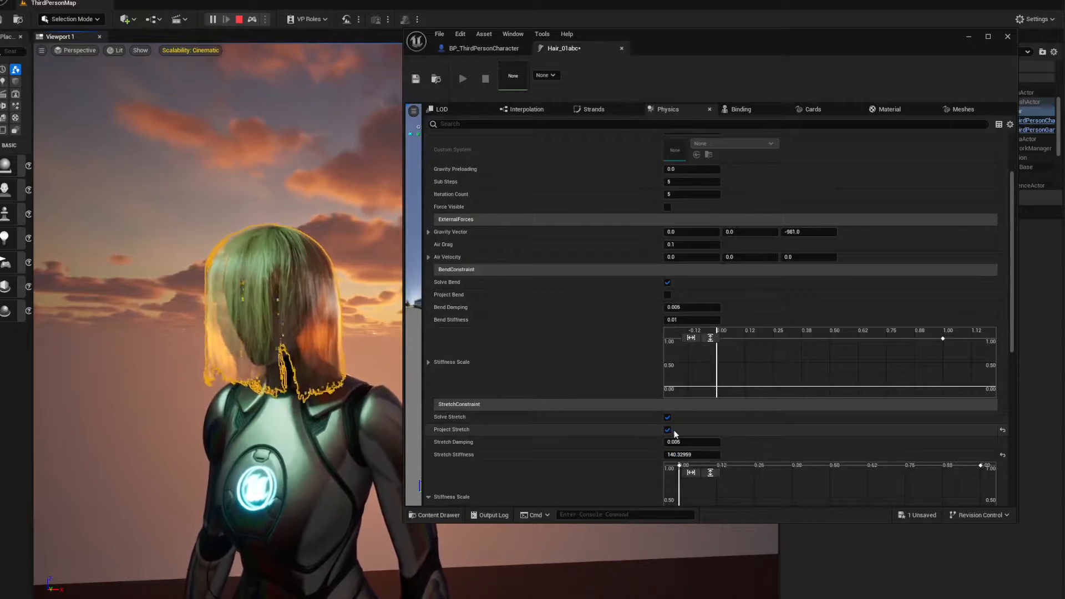
{"action": "left_click", "coordinate": [668, 430]}
{"action": "left_click", "coordinate": [668, 418]}
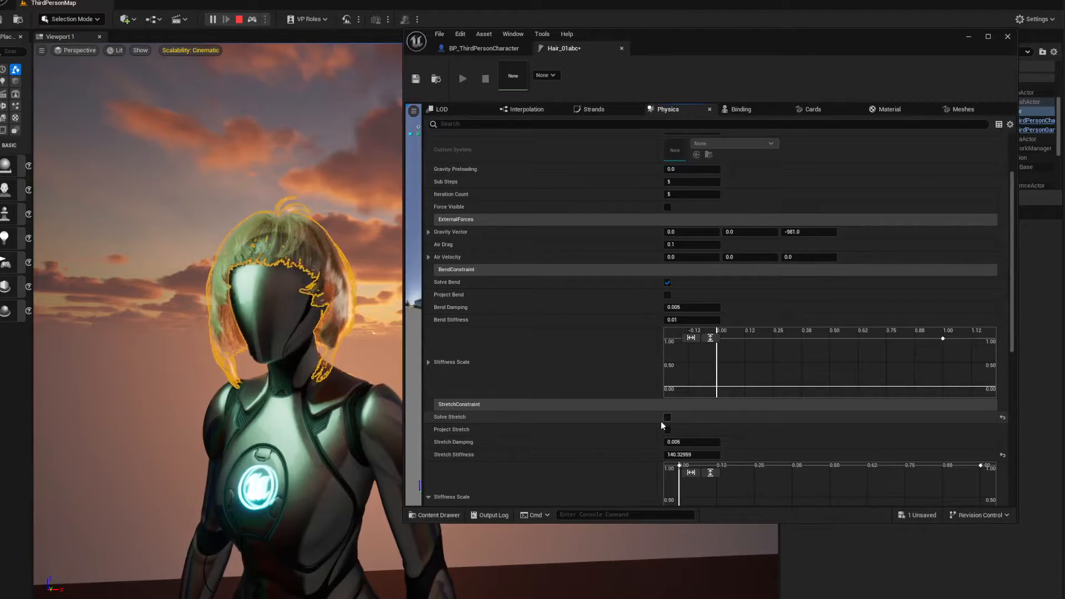
{"action": "left_click", "coordinate": [1003, 455]}
{"action": "left_click", "coordinate": [1002, 418]}
Reset the groom's Strands Size and Strands Density to their defaults, with a density of 1.0
{"action": "scroll", "coordinate": [886, 415], "scroll_direction": "down", "scroll_amount": 9}
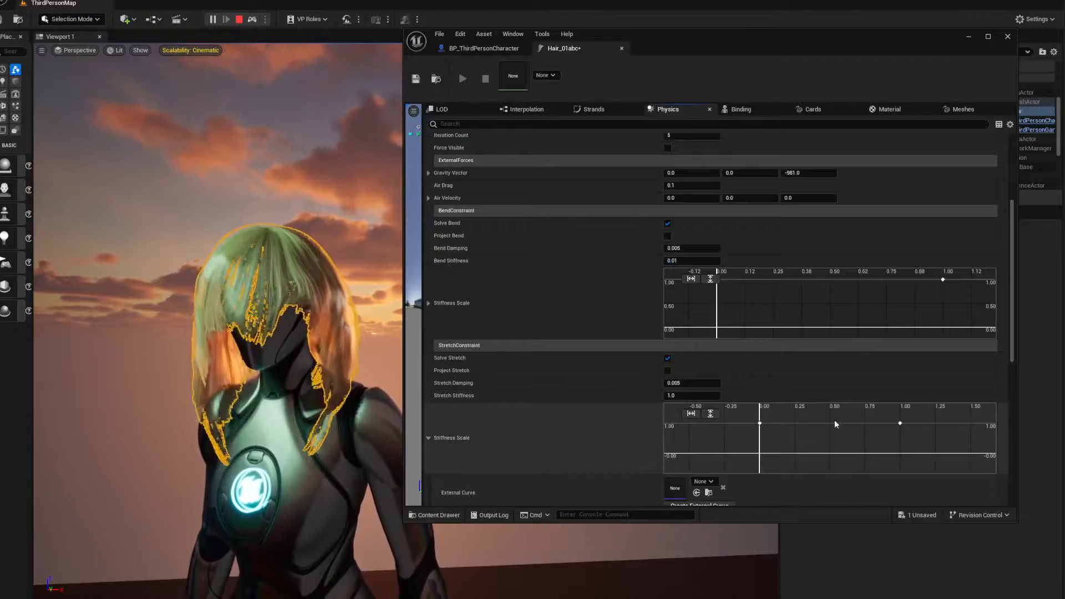
{"action": "scroll", "coordinate": [595, 410], "scroll_direction": "down", "scroll_amount": 10}
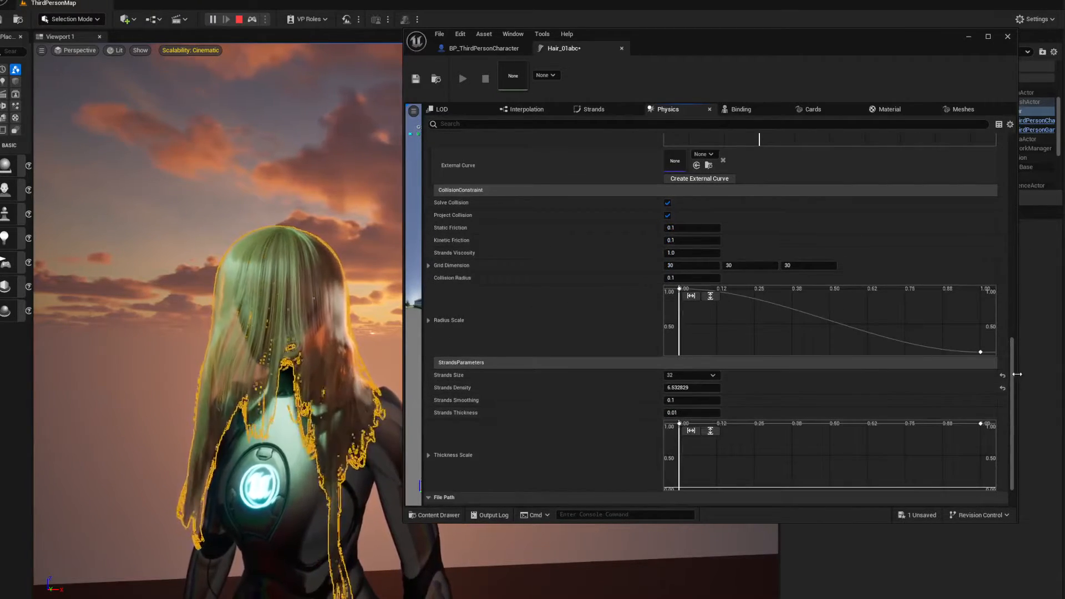
{"action": "left_click", "coordinate": [1003, 377]}
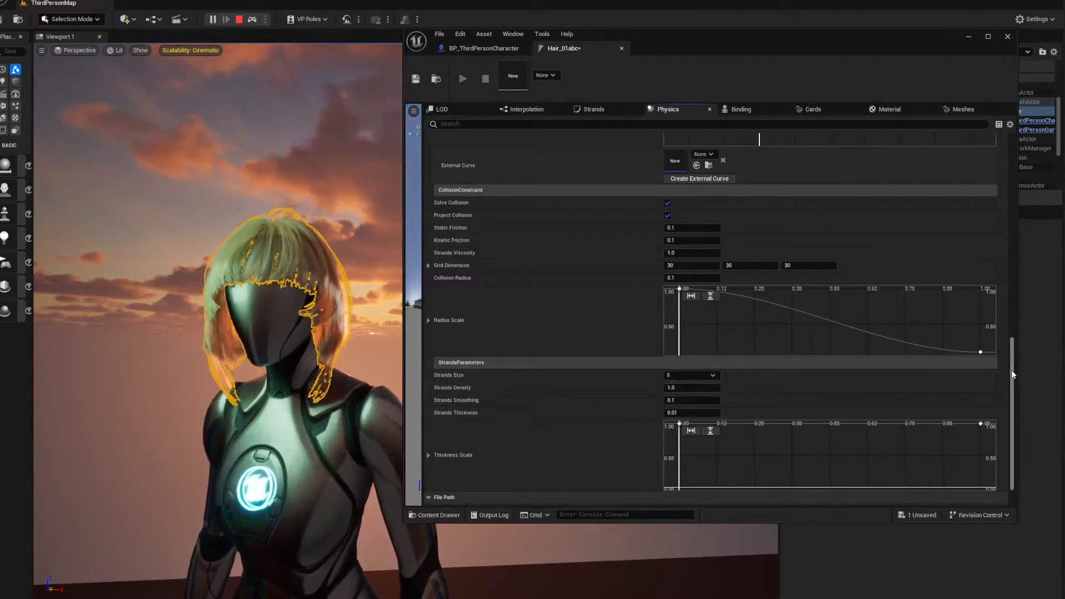
Turn Enable Simulation off for the groom and review its constraint, collision and strand parameters
{"action": "left_click_drag", "start_coordinate": [1011, 371], "coordinate": [1018, 169]}
{"action": "left_click", "coordinate": [668, 177]}
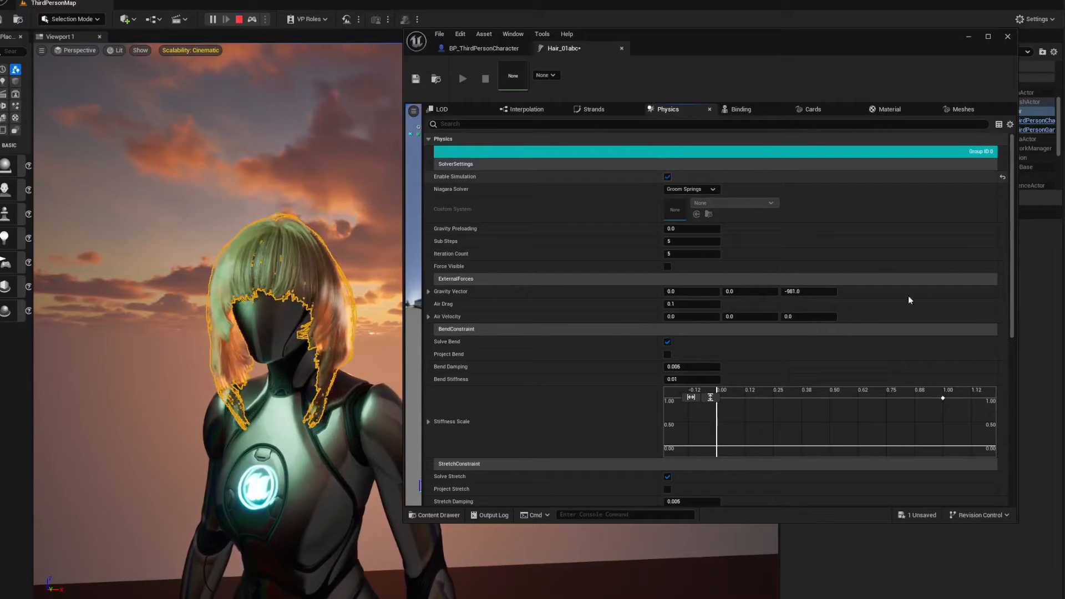
{"action": "scroll", "coordinate": [611, 330], "scroll_direction": "down", "scroll_amount": 15}
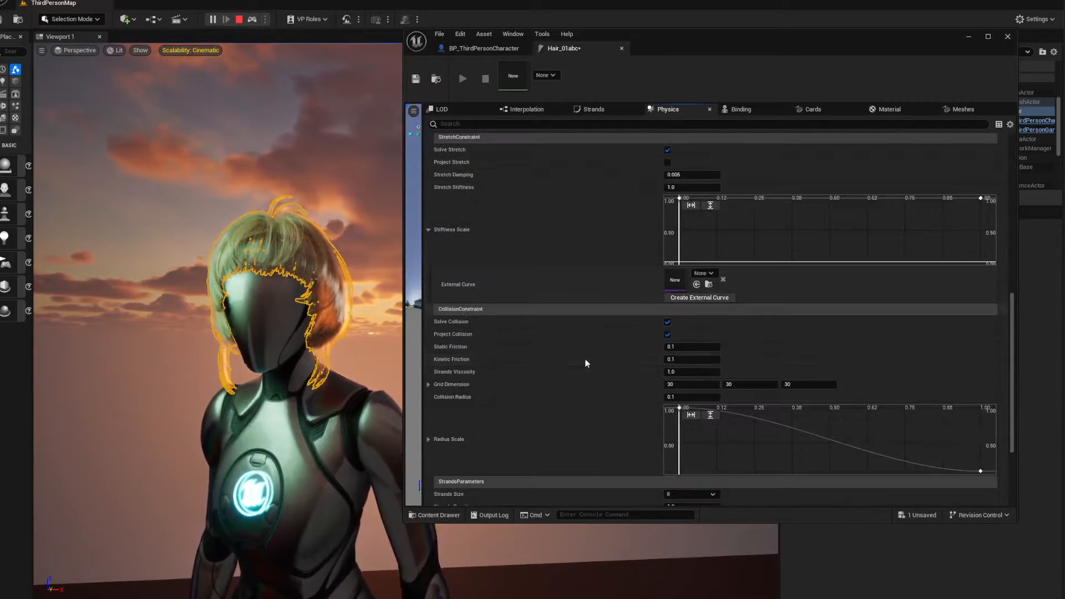
{"action": "scroll", "coordinate": [584, 367], "scroll_direction": "down", "scroll_amount": 6}
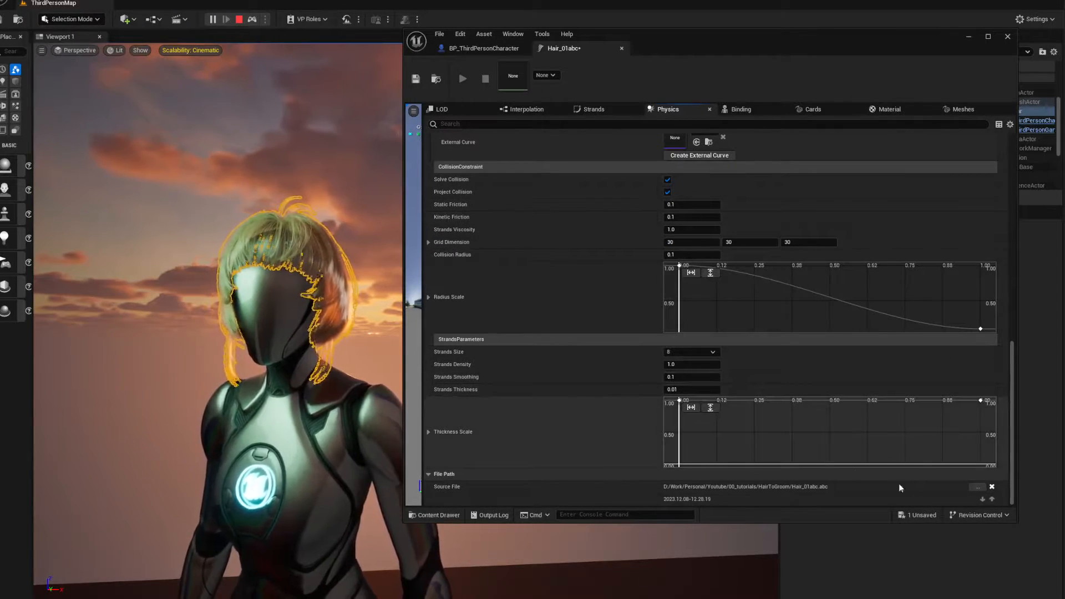
{"action": "scroll", "coordinate": [578, 451], "scroll_direction": "up", "scroll_amount": 20}
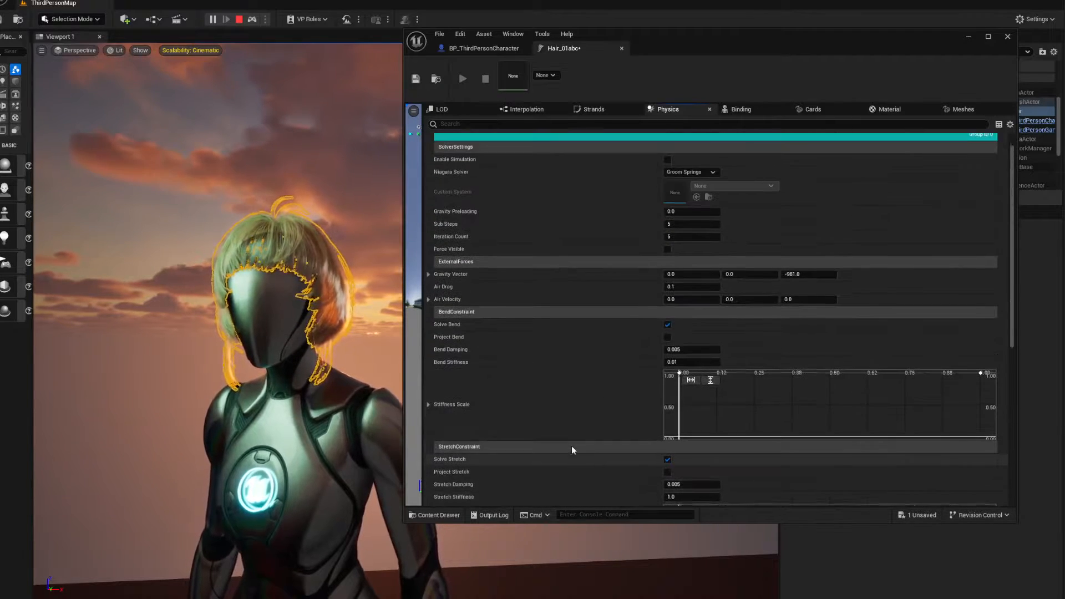
Turn on Enable Simulation in the groom's solver settings and view the moving hair from several angles
{"action": "scroll", "coordinate": [572, 445], "scroll_direction": "up", "scroll_amount": 1}
{"action": "left_click", "coordinate": [668, 177]}
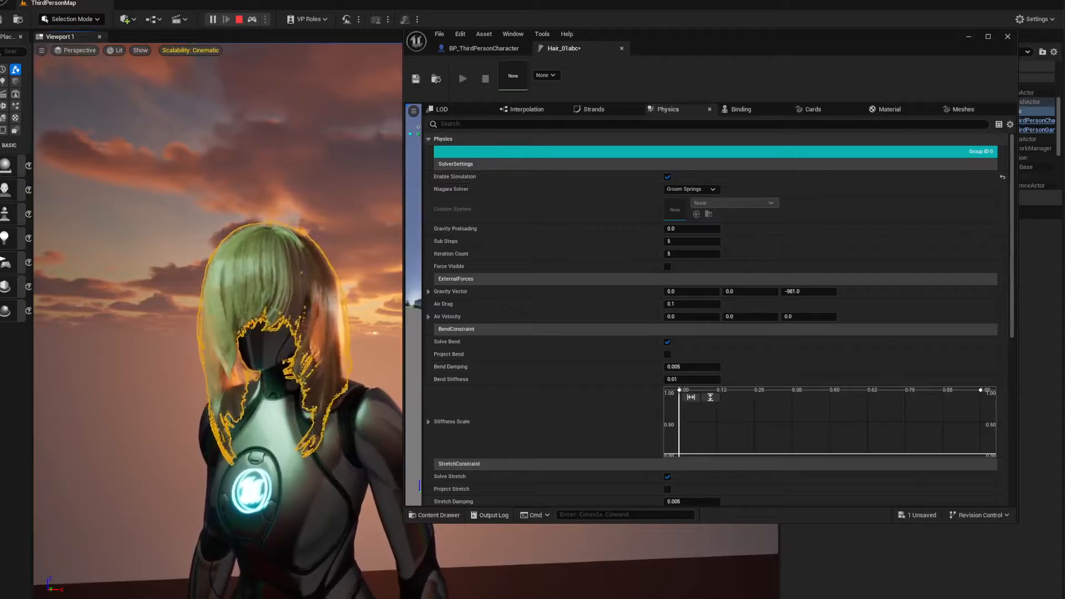
{"action": "left_click_drag", "start_coordinate": [279, 446], "coordinate": [238, 446], "text": "alt"}
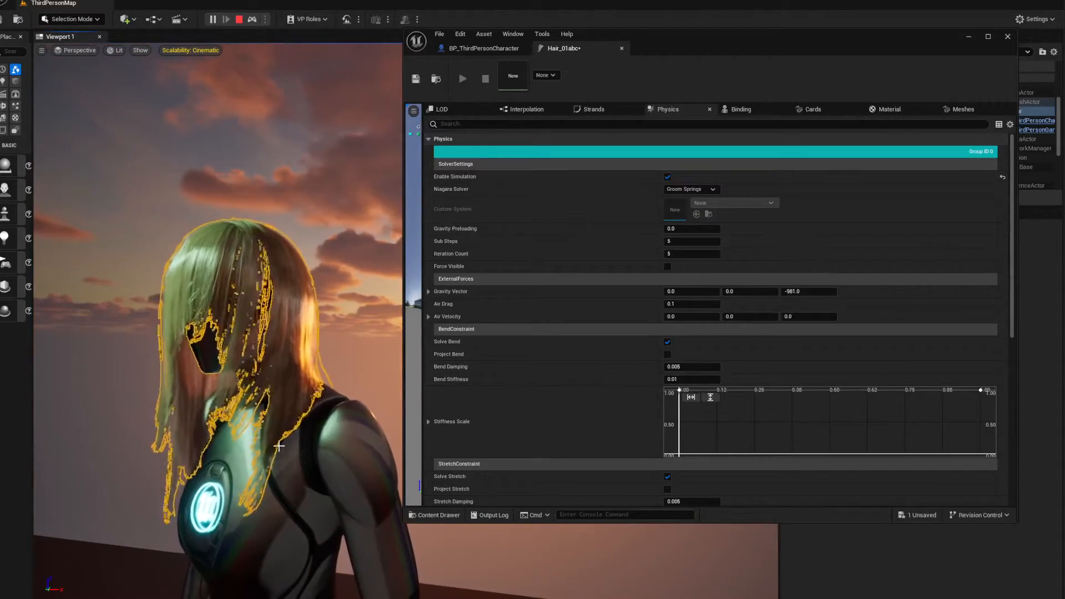
{"action": "left_click_drag", "start_coordinate": [233, 445], "coordinate": [272, 445], "text": "alt"}
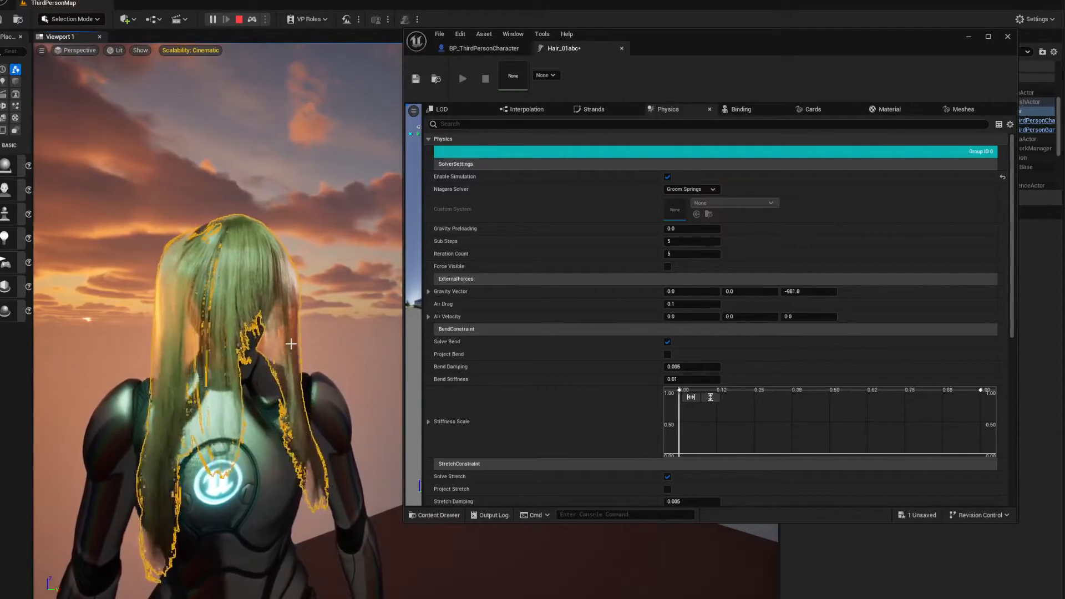
{"action": "left_click_drag", "start_coordinate": [307, 350], "coordinate": [194, 322], "text": "alt"}
Enable Project Stretch and set Stretch Stiffness to 300 in the groom's stretch constraint, viewing the hair from several sides
{"action": "scroll", "coordinate": [564, 267], "scroll_direction": "down", "scroll_amount": 3}
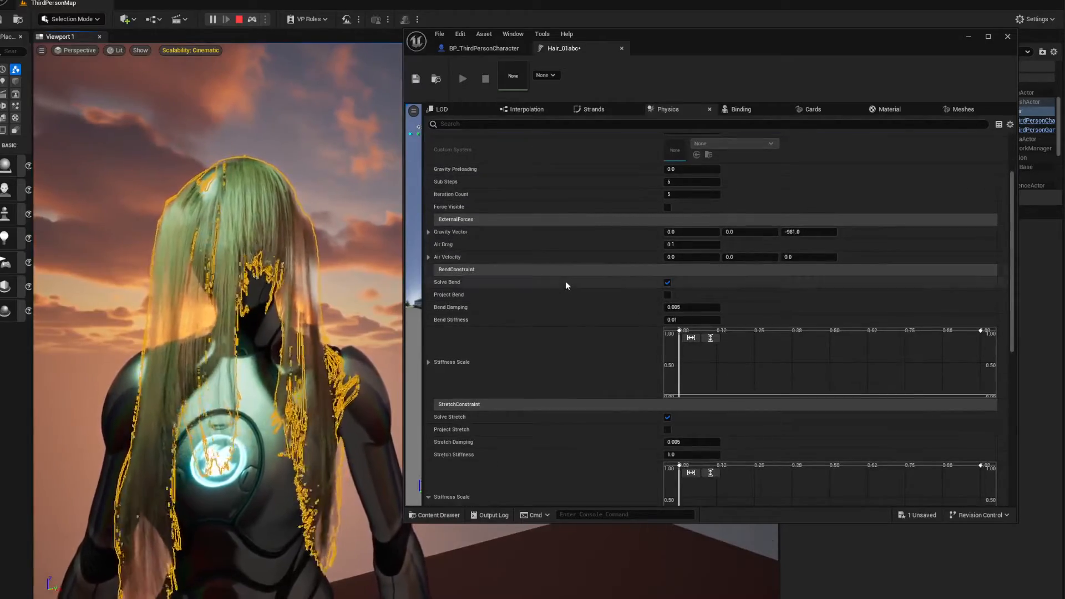
{"action": "scroll", "coordinate": [563, 277], "scroll_direction": "down", "scroll_amount": 6}
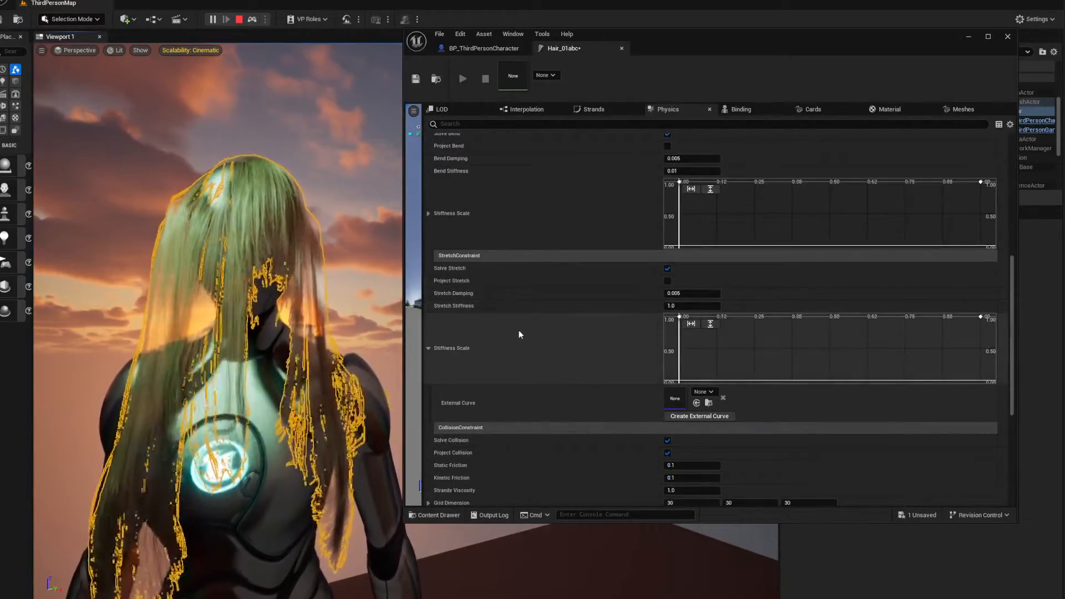
{"action": "scroll", "coordinate": [524, 344], "scroll_direction": "down", "scroll_amount": 5}
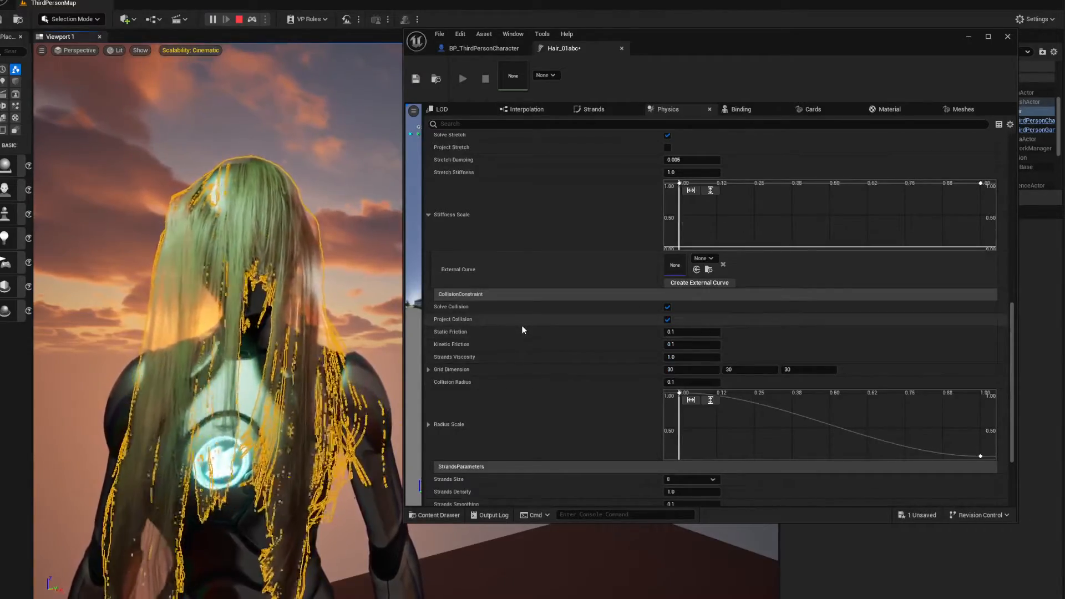
{"action": "scroll", "coordinate": [522, 330], "scroll_direction": "down", "scroll_amount": 5}
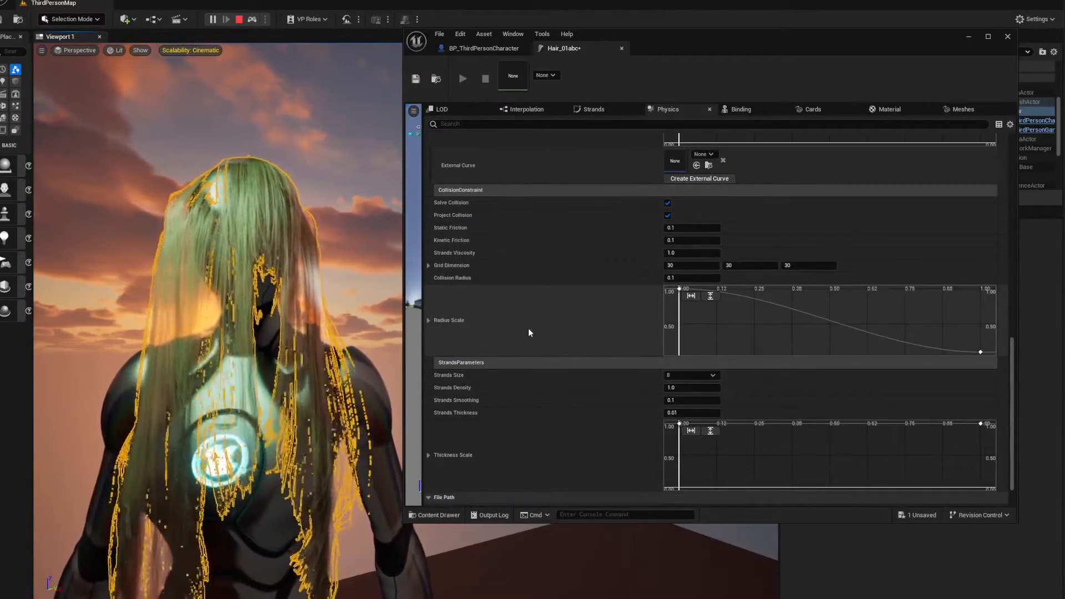
{"action": "scroll", "coordinate": [534, 331], "scroll_direction": "up", "scroll_amount": 7}
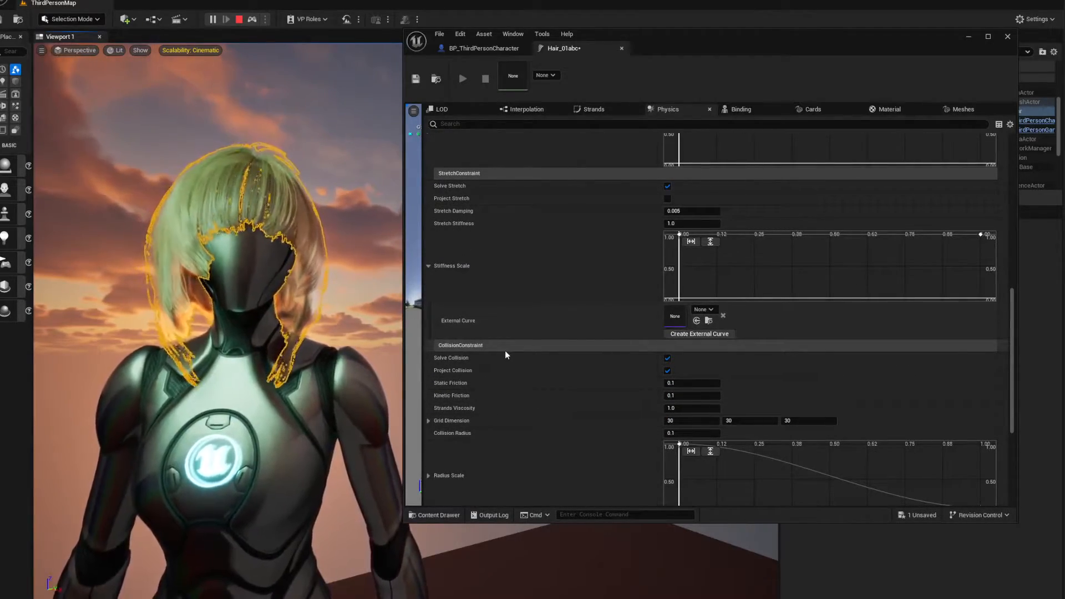
{"action": "scroll", "coordinate": [539, 345], "scroll_direction": "up", "scroll_amount": 5}
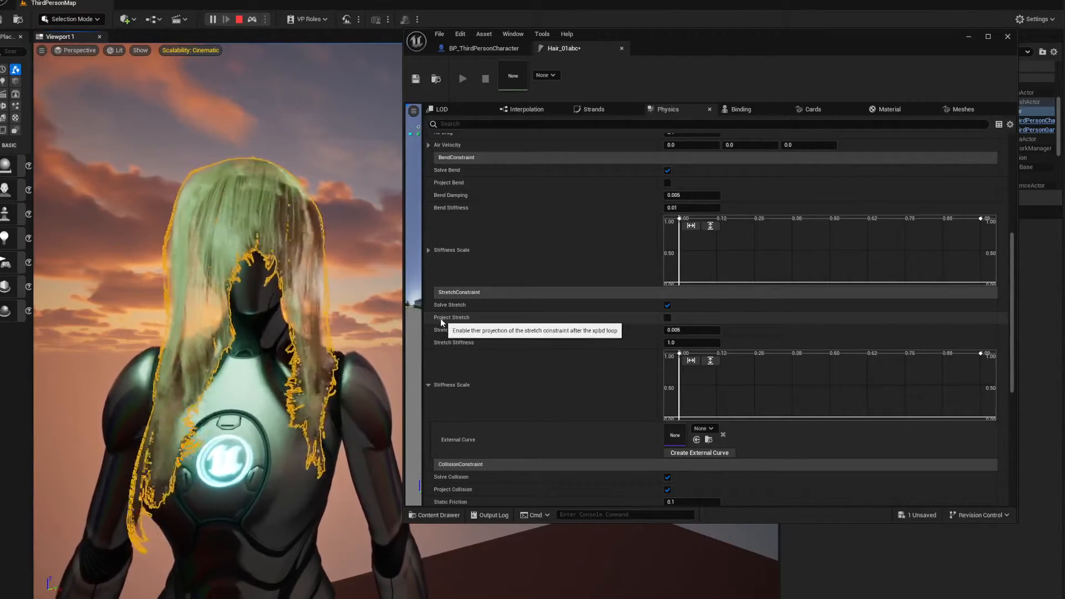
{"action": "left_click", "coordinate": [668, 317]}
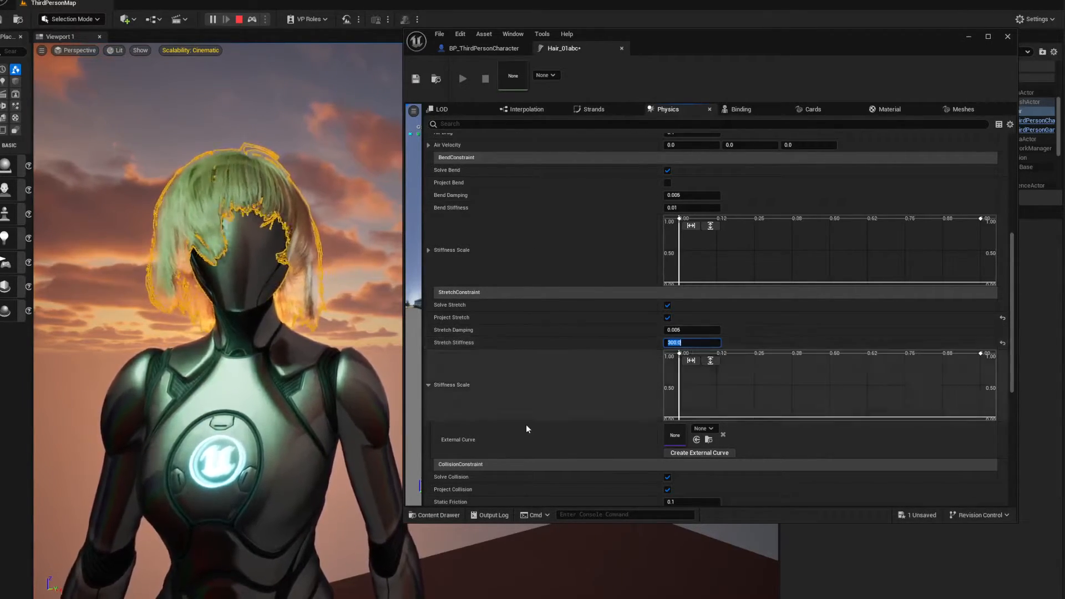
{"action": "left_click_drag", "start_coordinate": [246, 257], "coordinate": [172, 259], "text": "alt"}
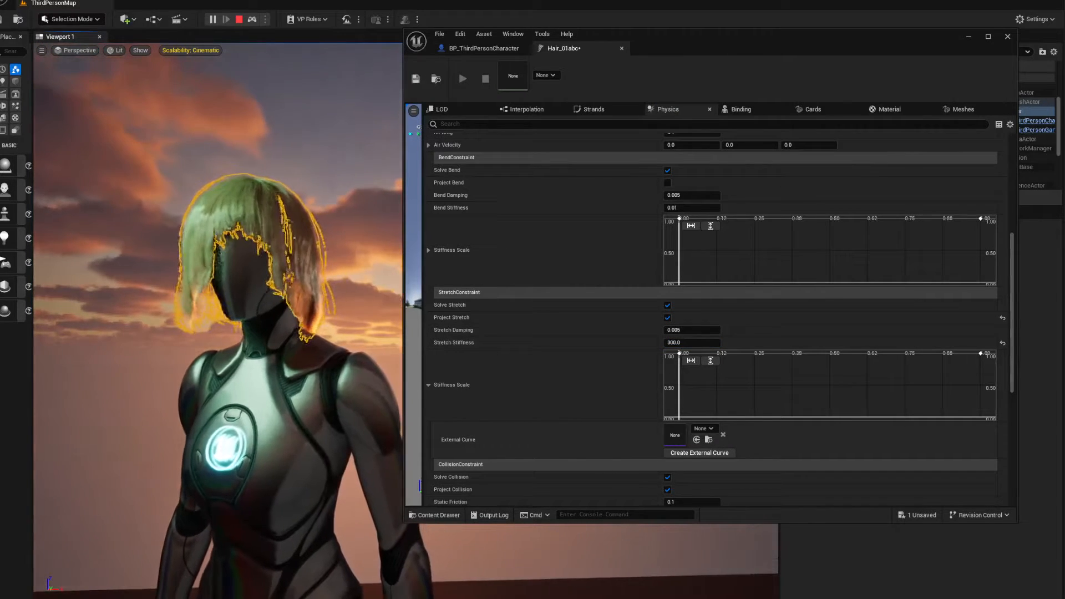
{"action": "left_click", "coordinate": [298, 291]}
{"action": "left_click_drag", "start_coordinate": [299, 291], "coordinate": [233, 291], "text": "alt"}
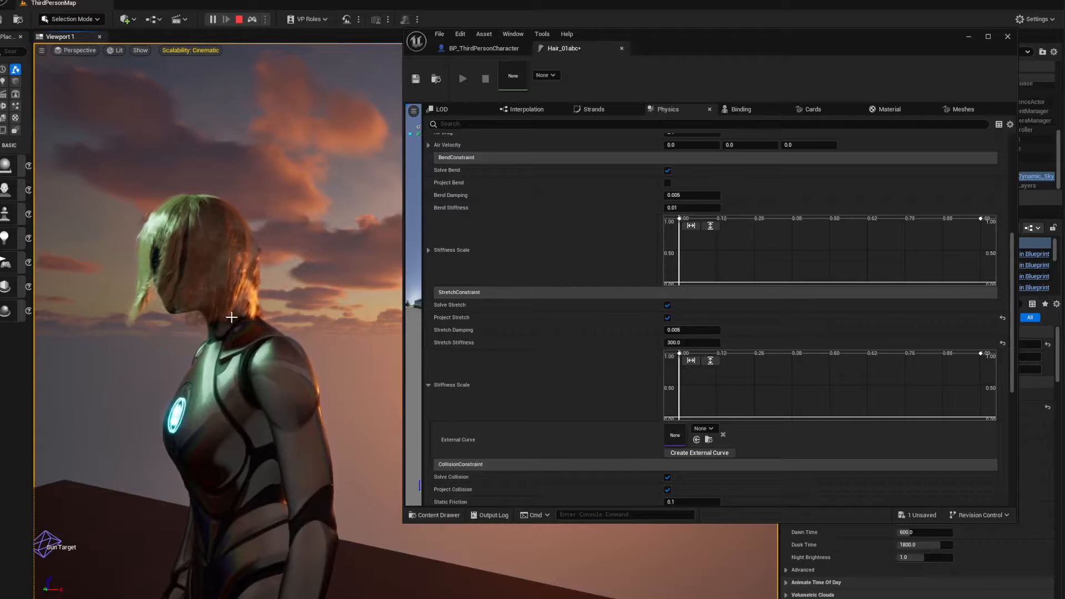
{"action": "mouse_move", "coordinate": [204, 319]}
{"action": "left_mouse_down", "text": "alt"}
{"action": "mouse_move", "coordinate": [338, 319]}
{"action": "mouse_move", "coordinate": [189, 333]}
{"action": "left_mouse_up", "text": "alt"}
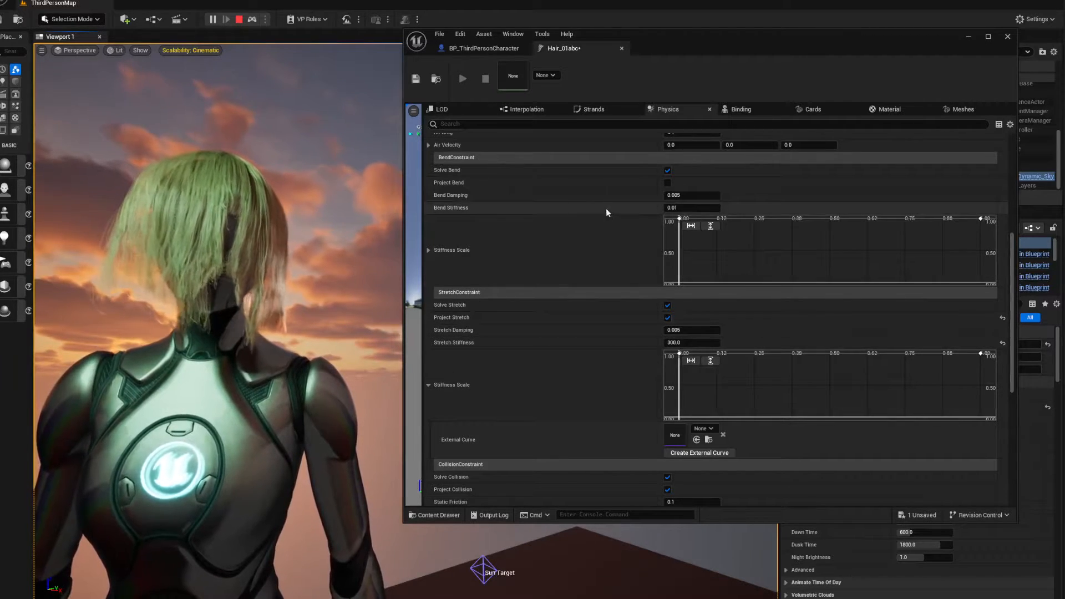
Set the groom's Bend Stiffness to 2.0, dismiss the file location error, and view the hair from the side and front
{"action": "left_click", "coordinate": [681, 208]}
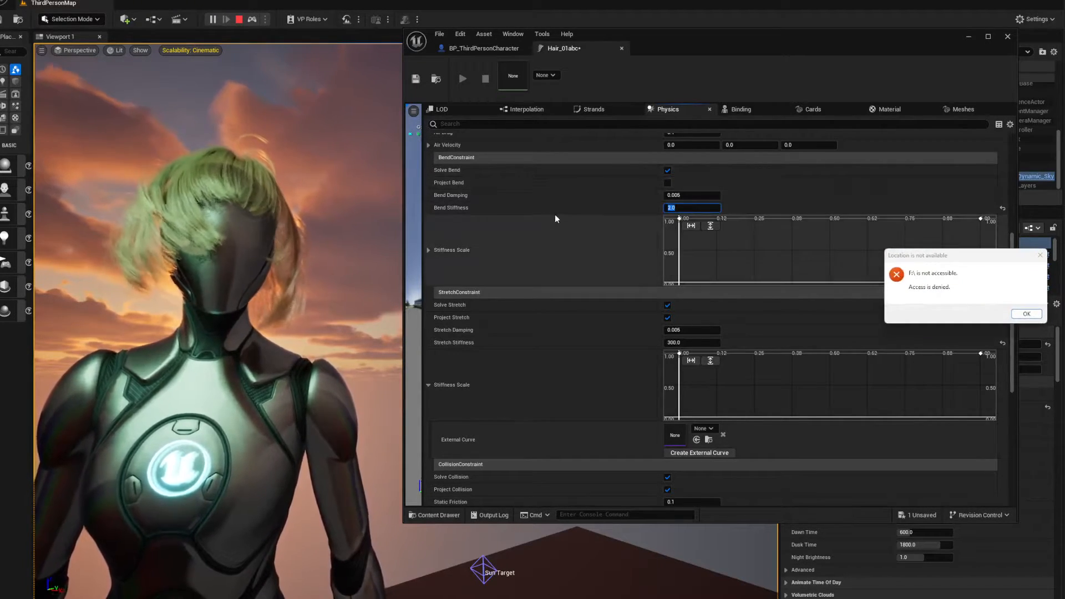
{"action": "left_click", "coordinate": [1035, 315]}
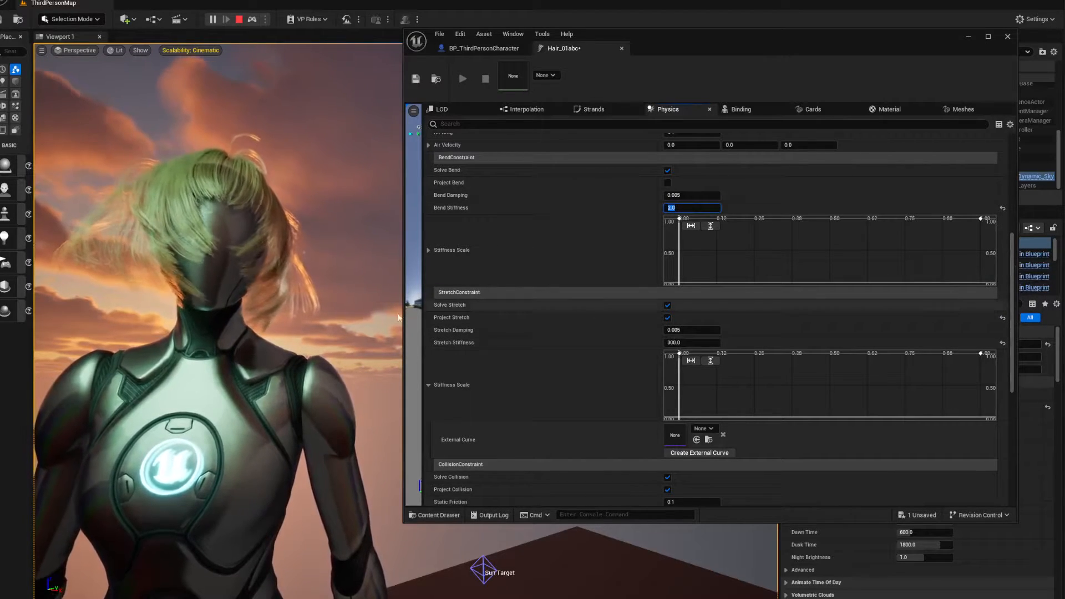
{"action": "left_click", "coordinate": [344, 308]}
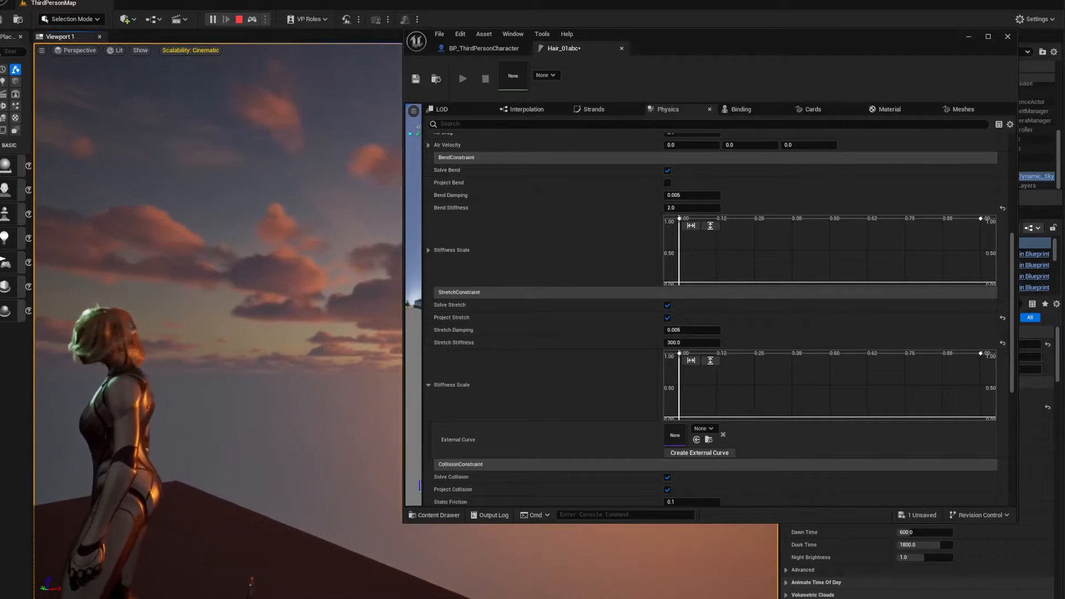
{"action": "mouse_move", "coordinate": [259, 321]}
{"action": "right_mouse_down"}
{"action": "mouse_move", "coordinate": [183, 339]}
{"action": "mouse_move", "coordinate": [174, 309]}
{"action": "mouse_move", "coordinate": [274, 323]}
{"action": "right_mouse_up"}
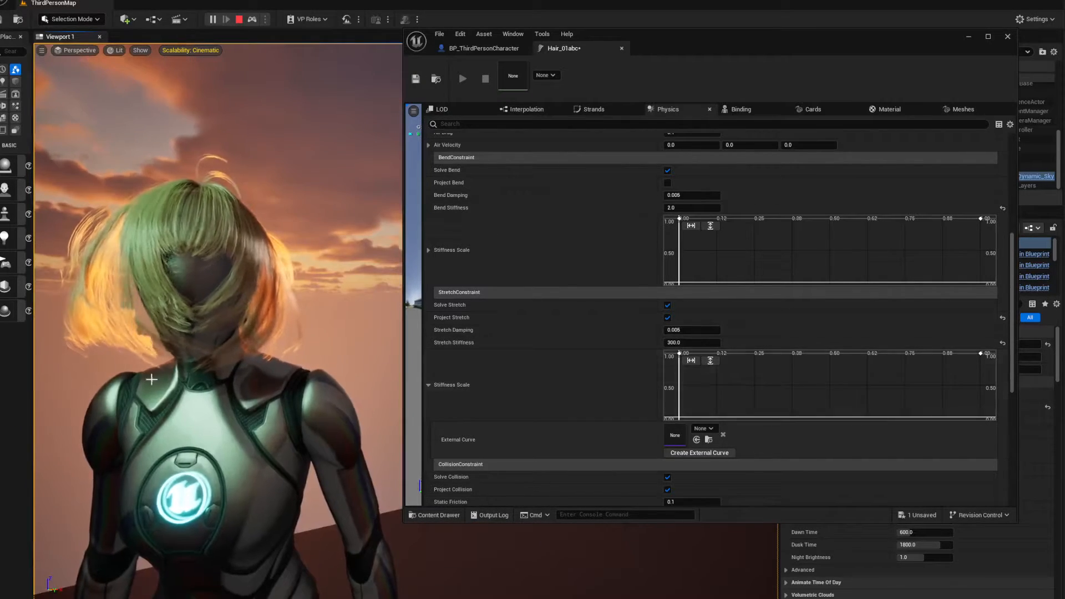
{"action": "right_click_drag", "start_coordinate": [219, 311], "coordinate": [266, 317]}
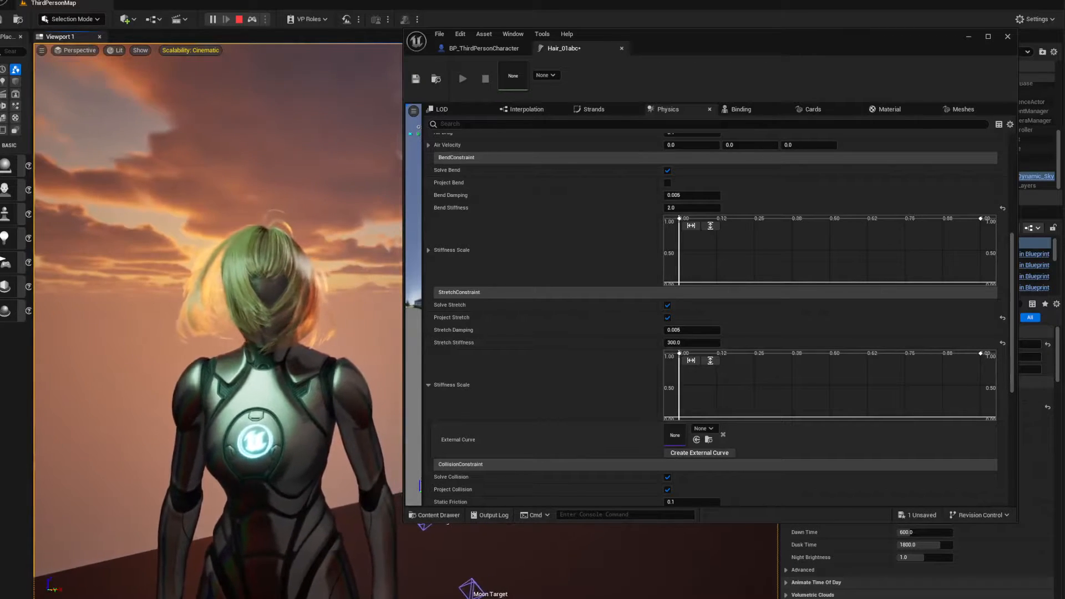
Raise the stretch constraint's Stretch Damping to 2.22942 and its Stretch Stiffness to about 5266.12
{"action": "scroll", "coordinate": [809, 249], "scroll_direction": "up", "scroll_amount": 1}
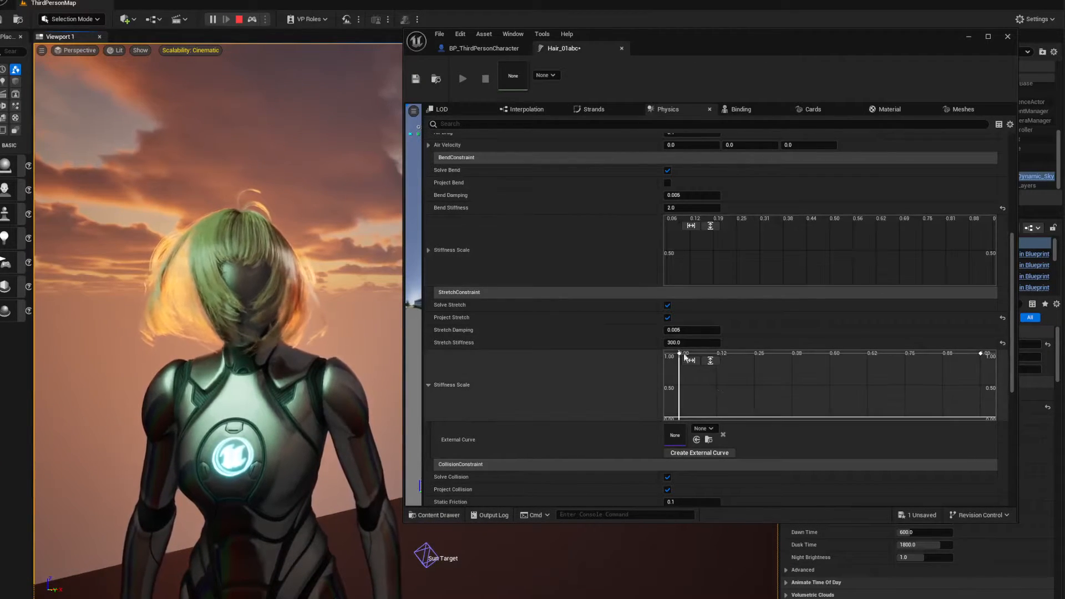
{"action": "scroll", "coordinate": [582, 347], "scroll_direction": "down", "scroll_amount": 1}
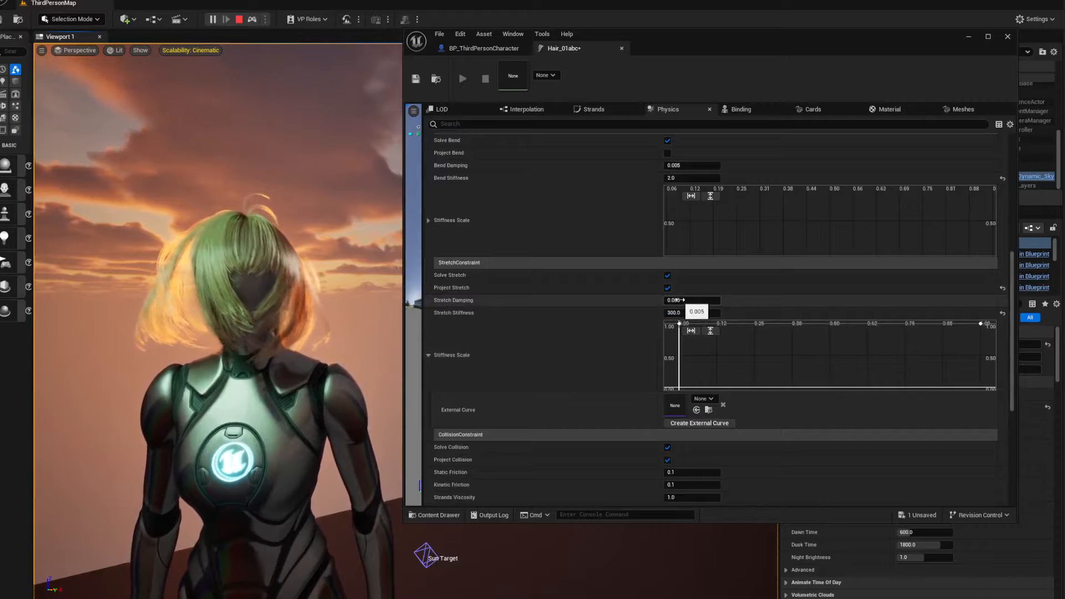
{"action": "left_click_drag", "start_coordinate": [677, 300], "coordinate": [665, 317]}
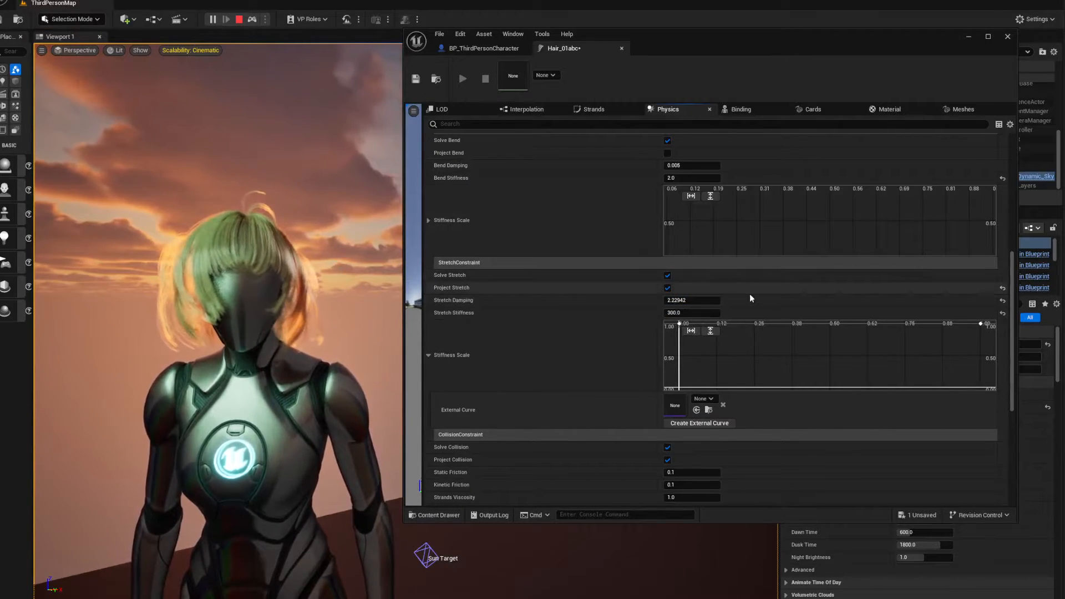
{"action": "scroll", "coordinate": [721, 292], "scroll_direction": "down", "scroll_amount": 1}
{"action": "left_click_drag", "start_coordinate": [677, 283], "coordinate": [676, 303]}
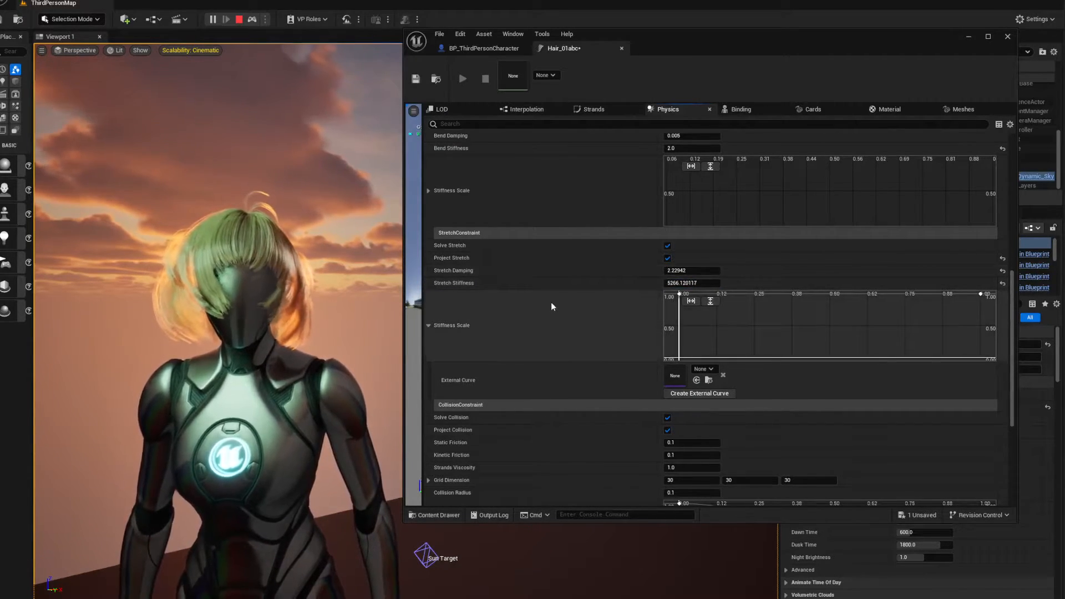
Move the groom editor off the level viewport, stop the play session, and view the level mannequin's hair from the front
{"action": "scroll", "coordinate": [604, 313], "scroll_direction": "up", "scroll_amount": 4}
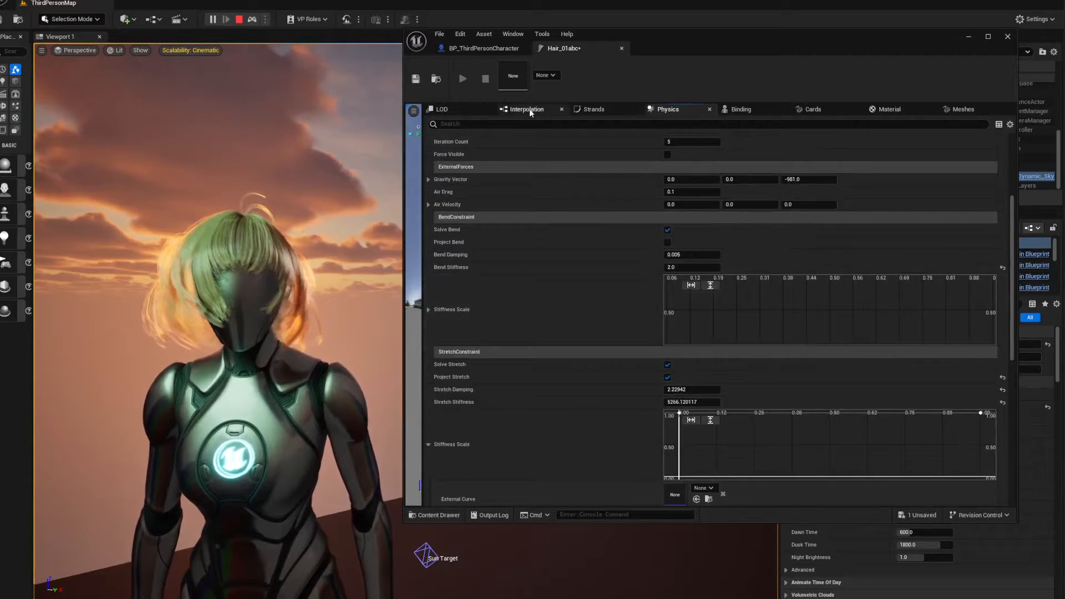
{"action": "left_click_drag", "start_coordinate": [664, 54], "coordinate": [1064, 39]}
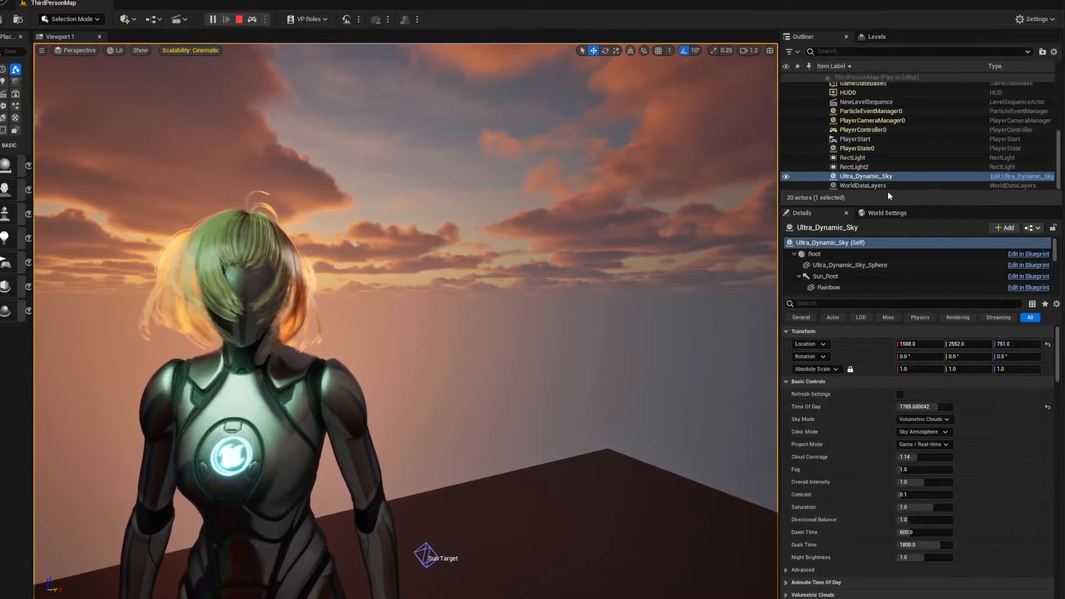
{"action": "scroll", "coordinate": [910, 147], "scroll_direction": "up", "scroll_amount": 3}
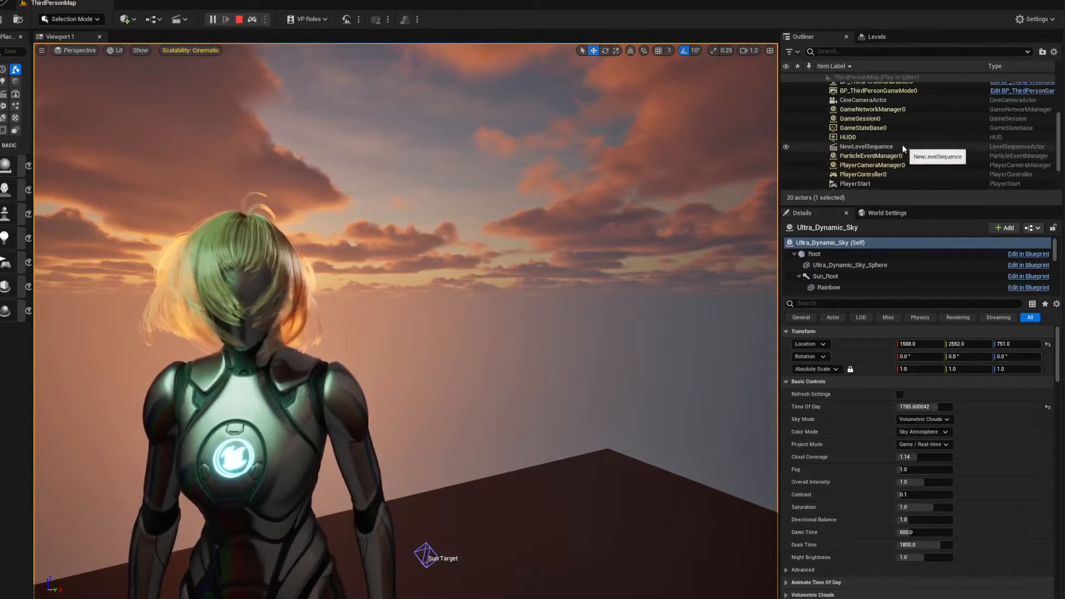
{"action": "left_click", "coordinate": [238, 22]}
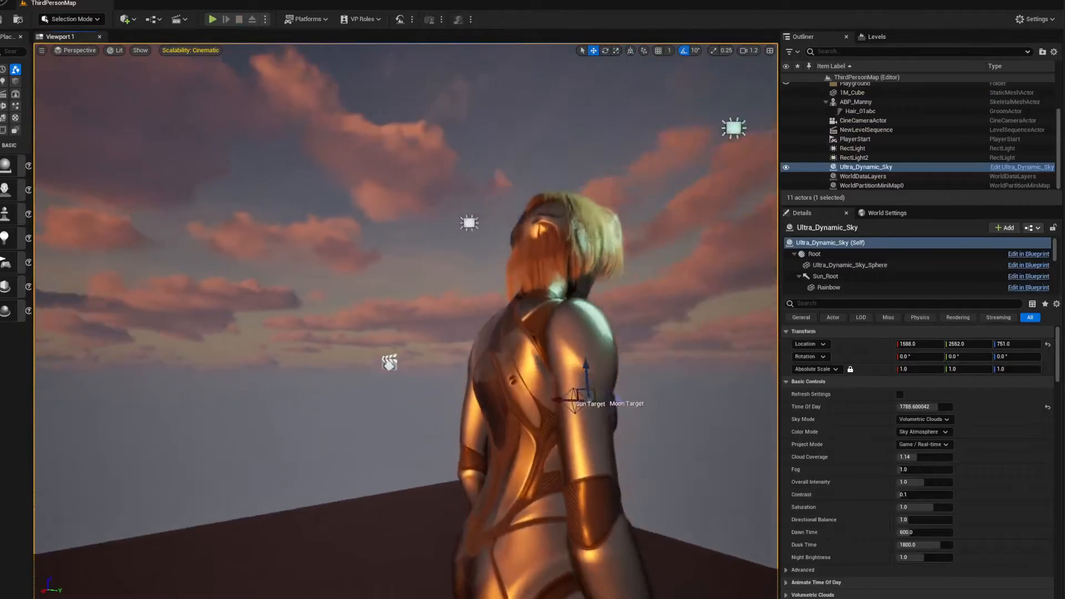
{"action": "right_click_drag", "start_coordinate": [500, 311], "coordinate": [267, 316]}
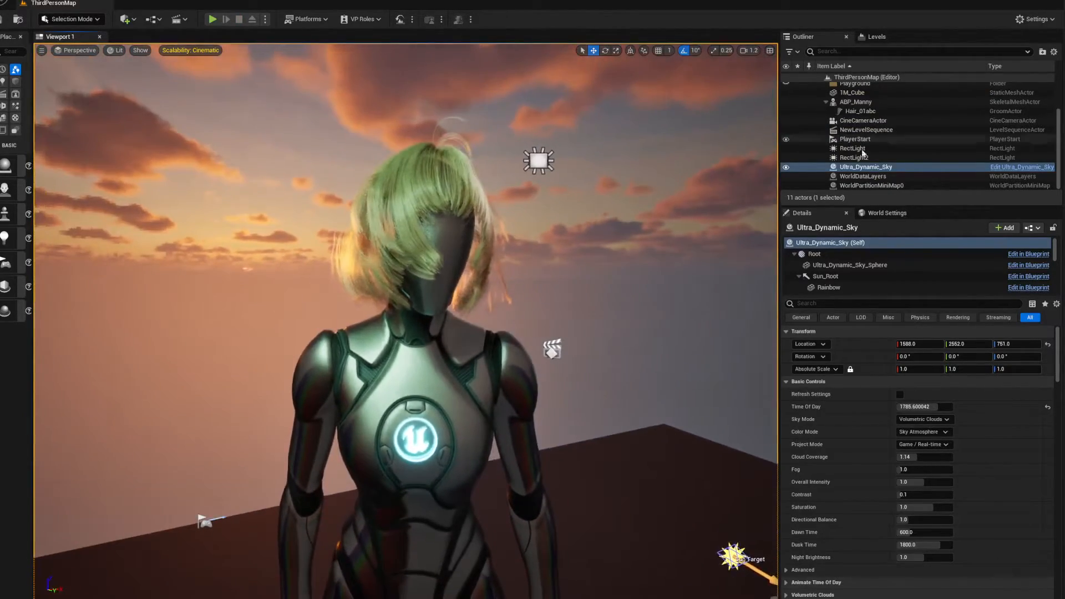
{"action": "right_click_drag", "start_coordinate": [556, 208], "coordinate": [483, 210]}
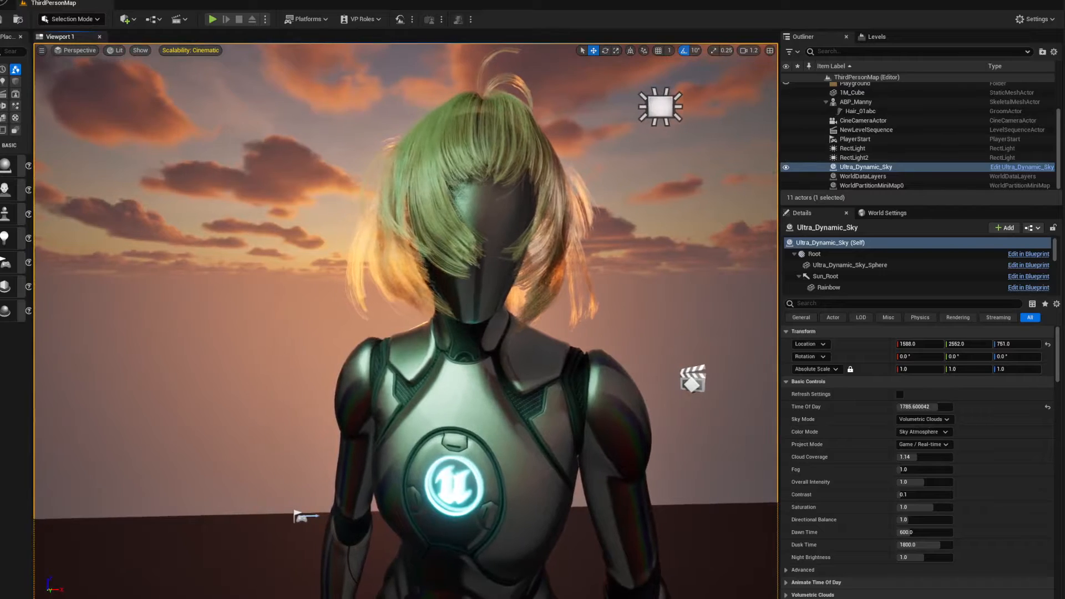
Select the Hair_01abc groom actor under ABP_Manny and try adjusting its Hair Width
{"action": "left_click", "coordinate": [859, 112]}
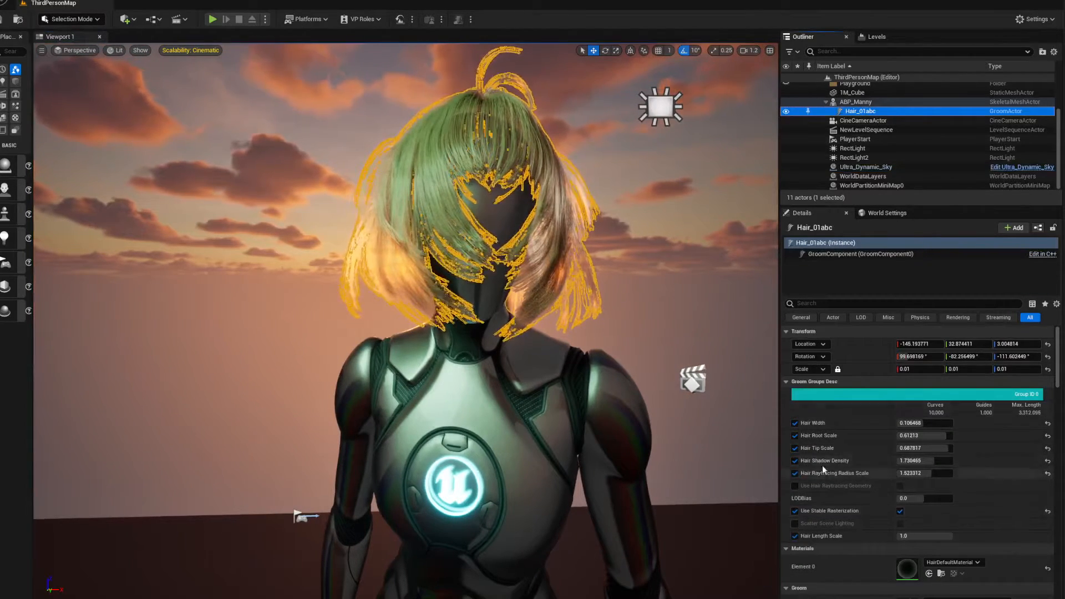
{"action": "scroll", "coordinate": [903, 417], "scroll_direction": "down", "scroll_amount": 2}
{"action": "left_click_drag", "start_coordinate": [910, 392], "coordinate": [939, 408]}
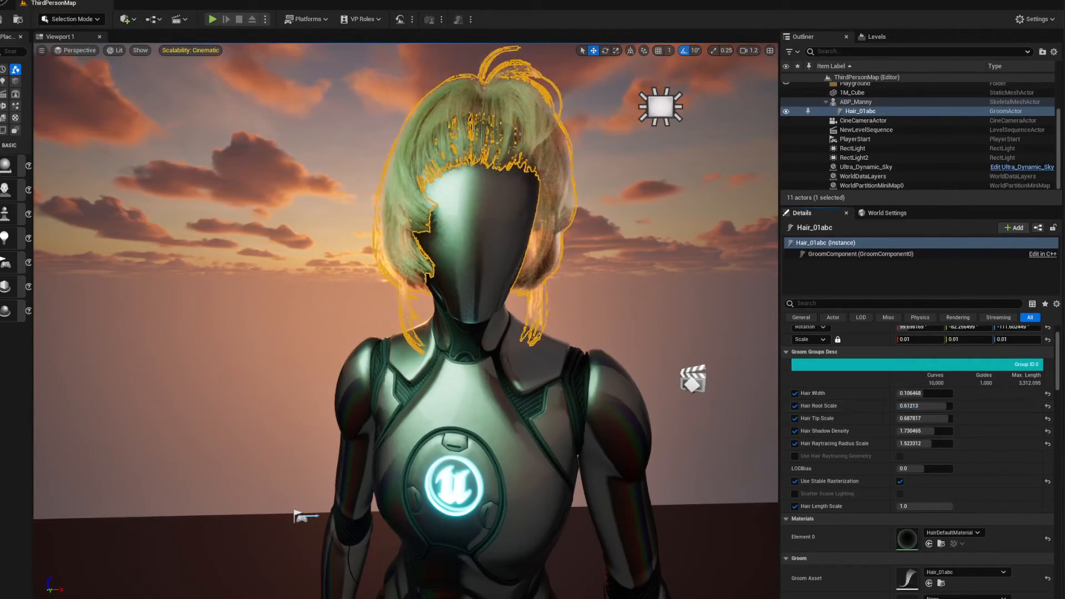
Bring the Hair_01abc groom editor back over the viewport and review its bend, stretch and solver settings
{"action": "left_click_drag", "start_coordinate": [1064, 133], "coordinate": [469, 84]}
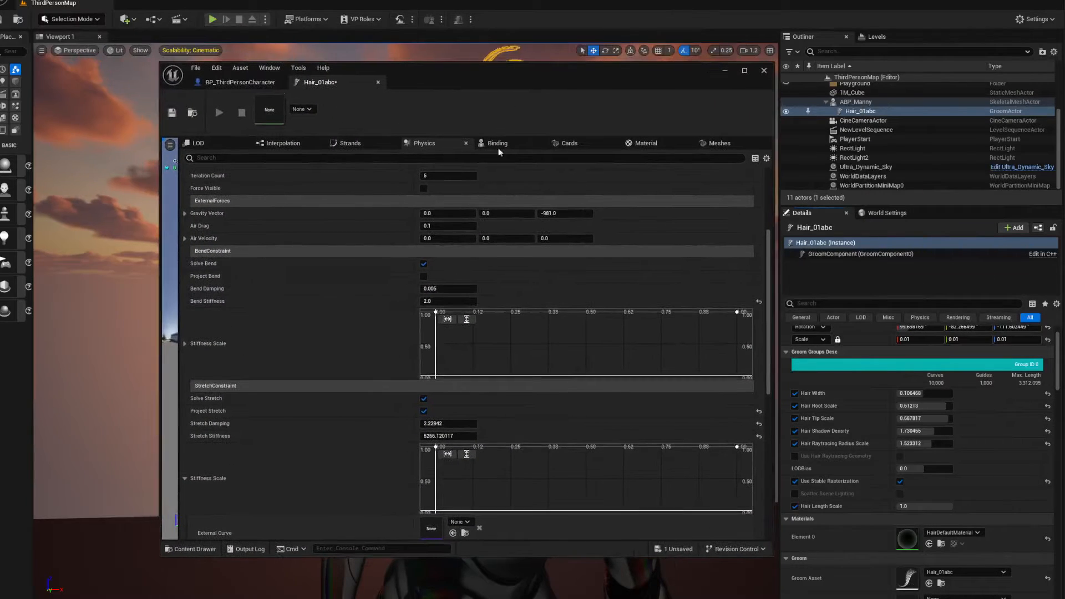
{"action": "left_click", "coordinate": [1053, 399]}
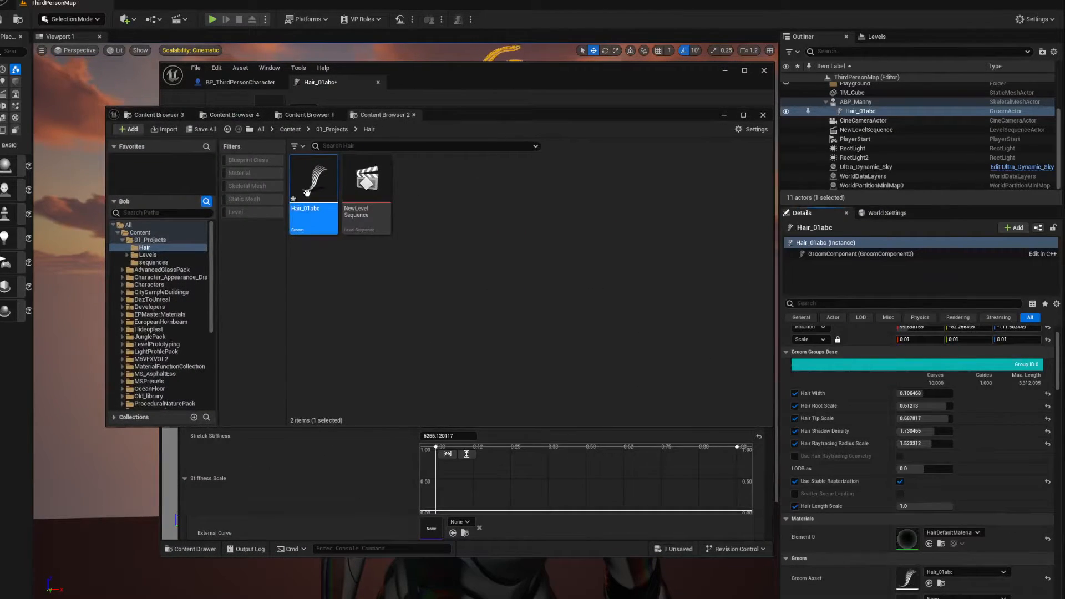
{"action": "left_click_drag", "start_coordinate": [446, 117], "coordinate": [1064, 140]}
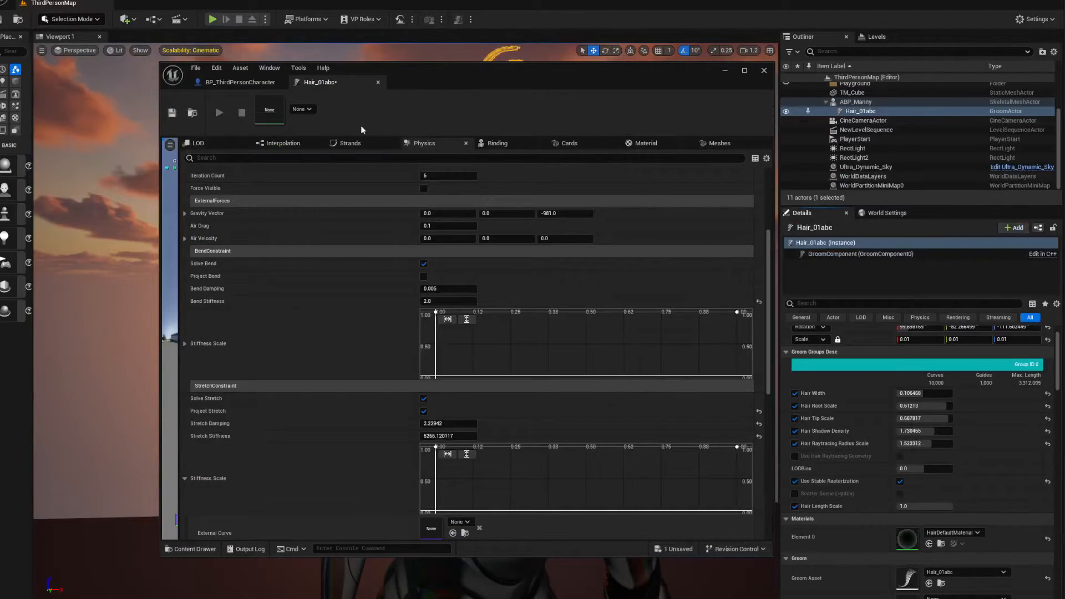
{"action": "left_click_drag", "start_coordinate": [423, 72], "coordinate": [551, 64]}
{"action": "scroll", "coordinate": [461, 320], "scroll_direction": "down", "scroll_amount": 2}
{"action": "scroll", "coordinate": [337, 215], "scroll_direction": "up", "scroll_amount": 3}
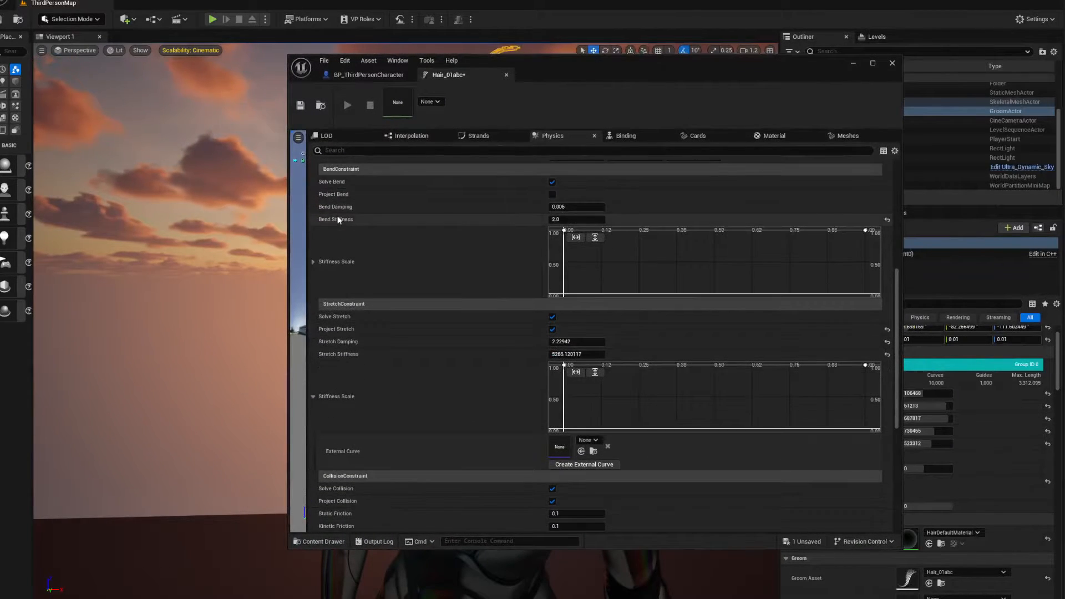
{"action": "scroll", "coordinate": [339, 219], "scroll_direction": "up", "scroll_amount": 3}
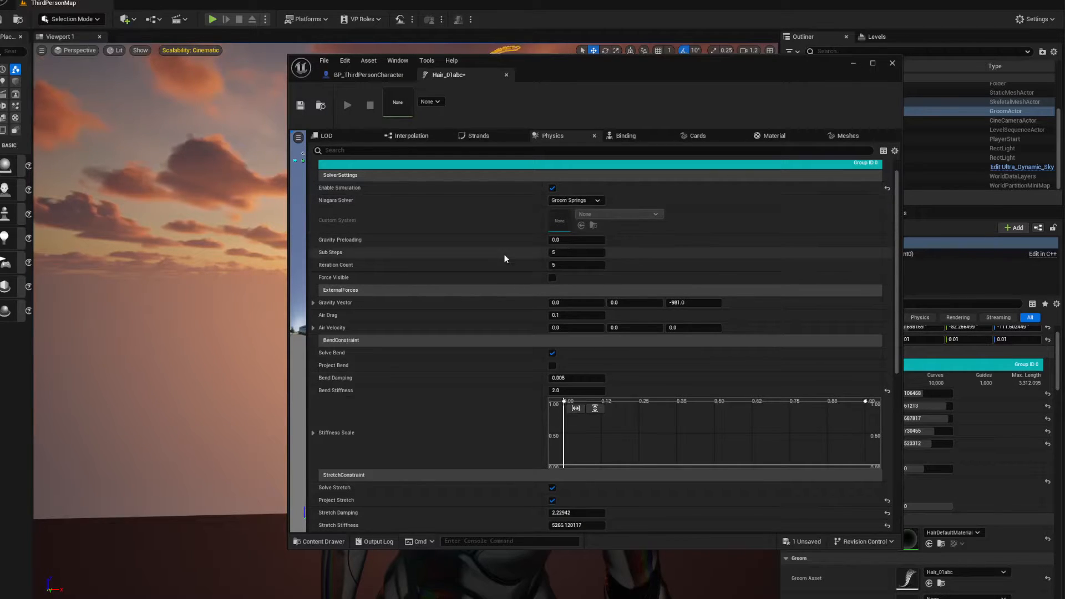
Move the groom editor clear of the level mannequin and lower the stretch constraint's Stretch Stiffness to about 569.3
{"action": "scroll", "coordinate": [385, 268], "scroll_direction": "down", "scroll_amount": 3}
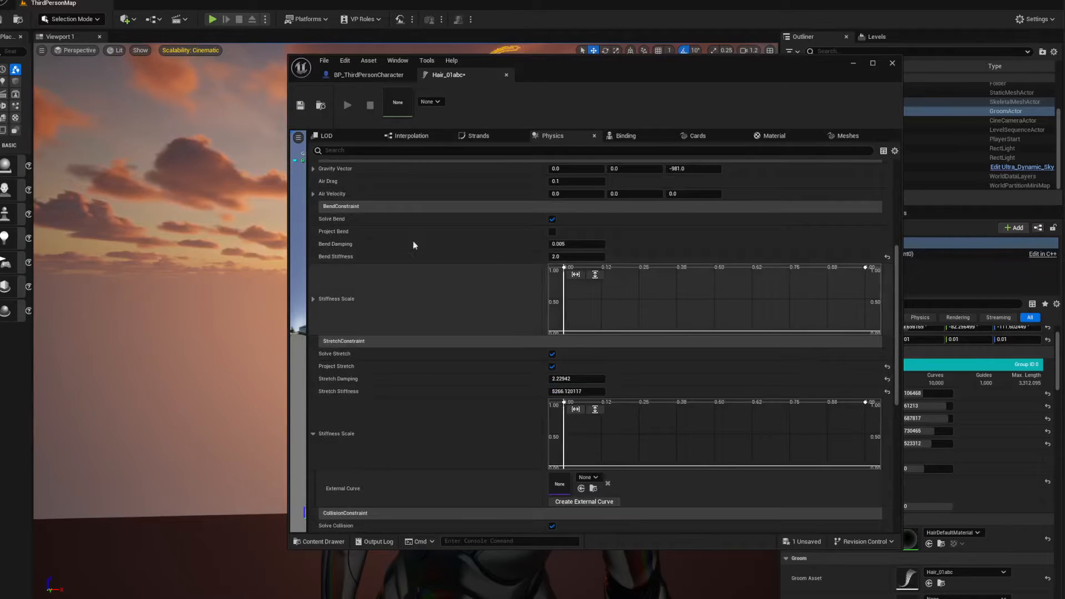
{"action": "scroll", "coordinate": [427, 325], "scroll_direction": "down", "scroll_amount": 5}
{"action": "scroll", "coordinate": [367, 321], "scroll_direction": "down", "scroll_amount": 2}
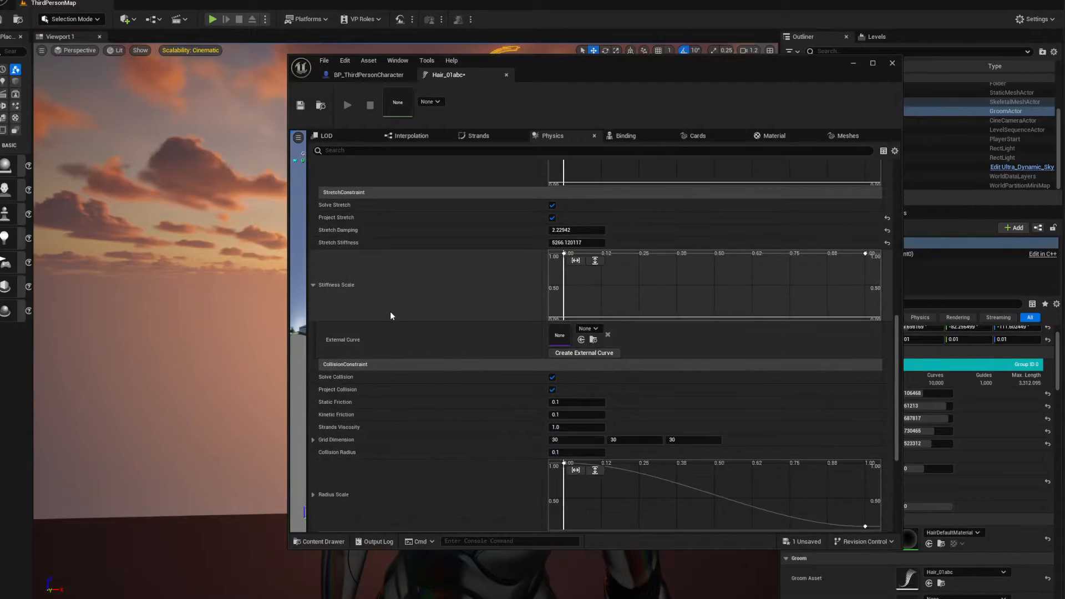
{"action": "left_click", "coordinate": [552, 218]}
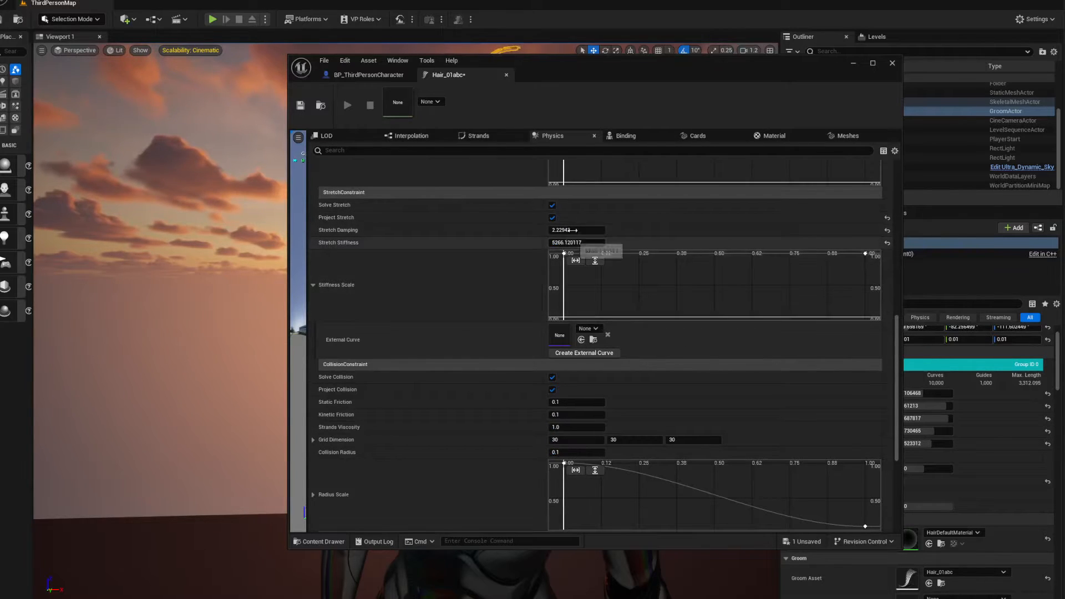
{"action": "left_click_drag", "start_coordinate": [572, 71], "coordinate": [964, 62]}
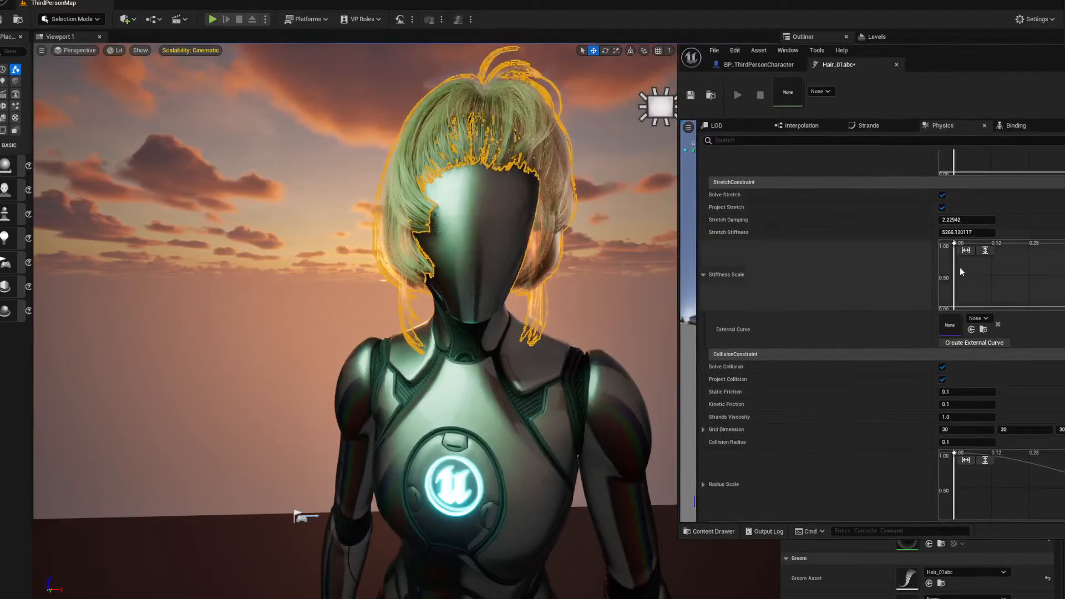
{"action": "left_click_drag", "start_coordinate": [964, 233], "coordinate": [993, 234]}
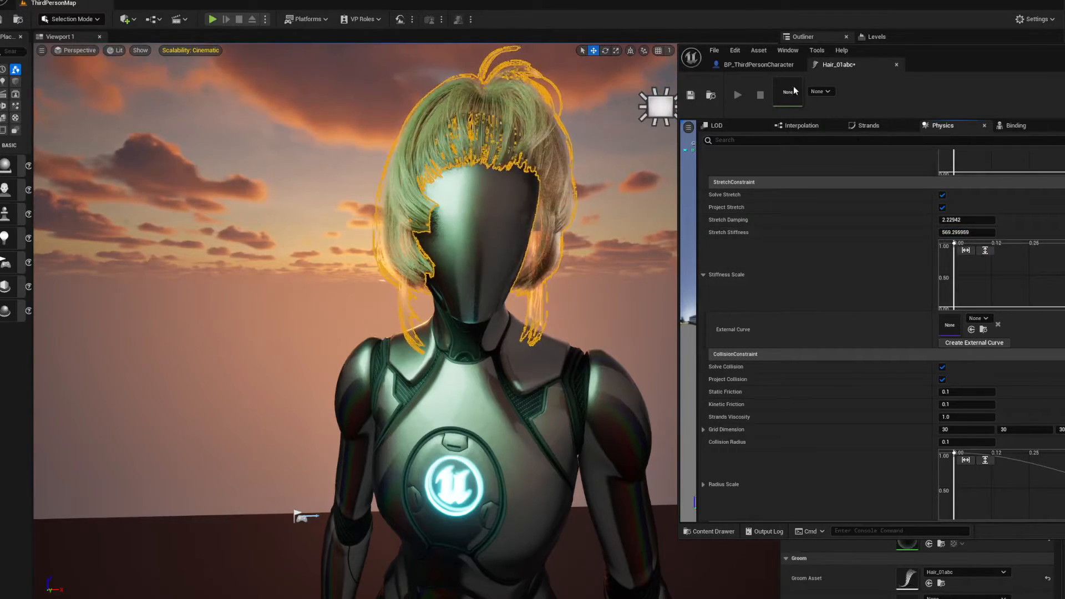
Uncover the whole level viewport, play the level, run the character in several directions to check its hair motion, and stop the session
{"action": "left_click_drag", "start_coordinate": [963, 60], "coordinate": [1064, 56]}
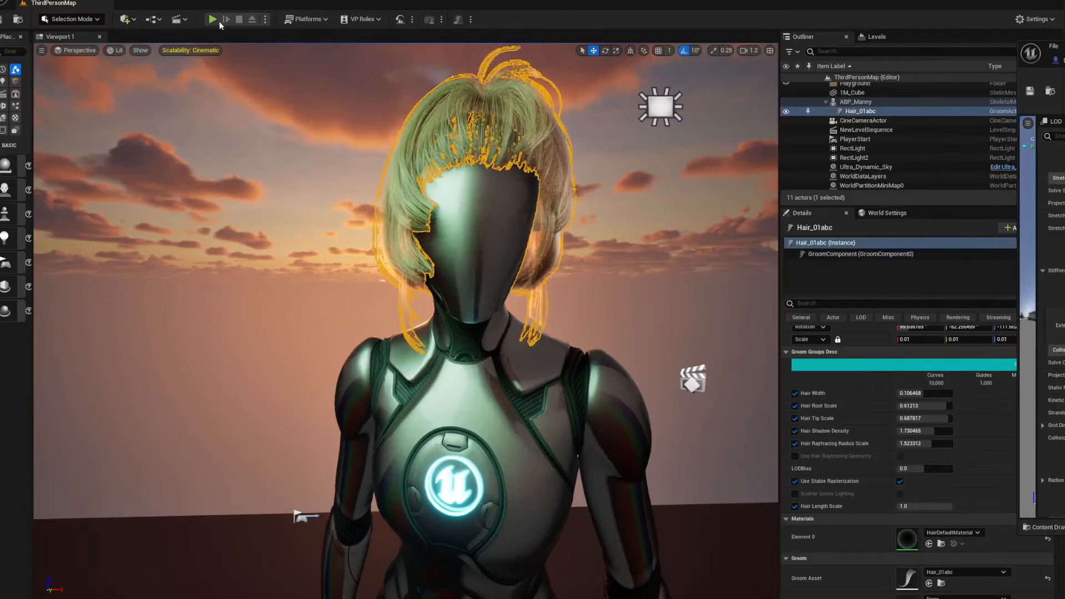
{"action": "key", "text": "alt+p"}
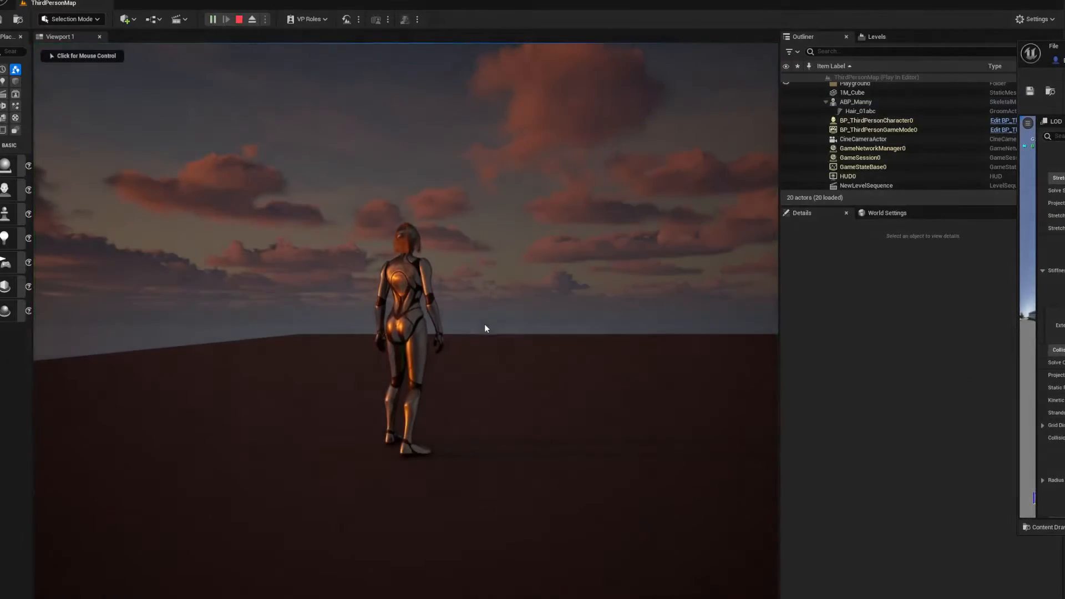
{"action": "key", "text": "d"}
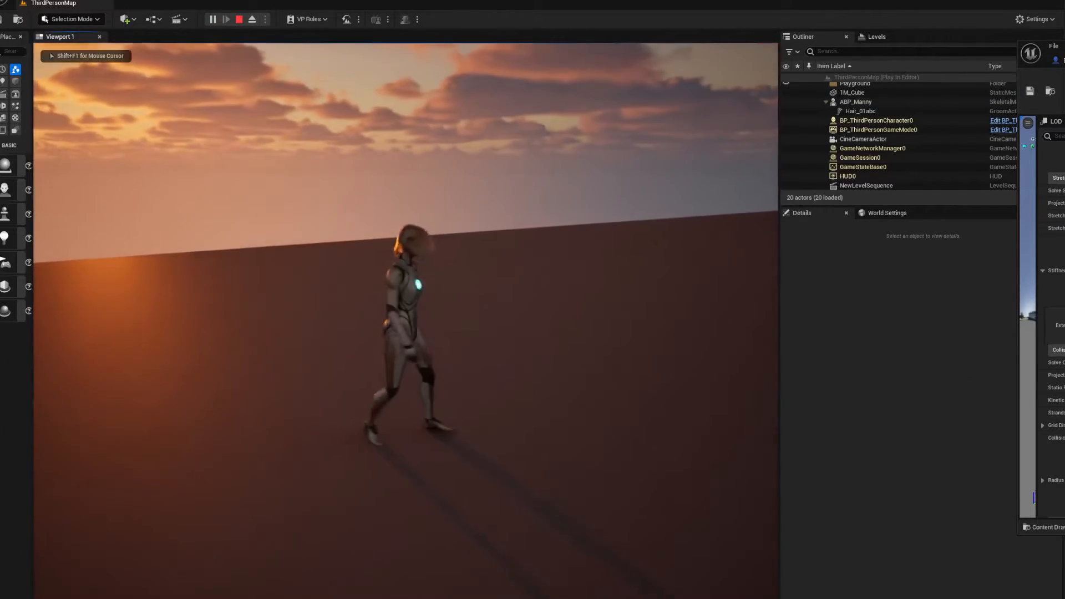
{"action": "key", "text": "w"}
{"action": "key", "text": "a"}
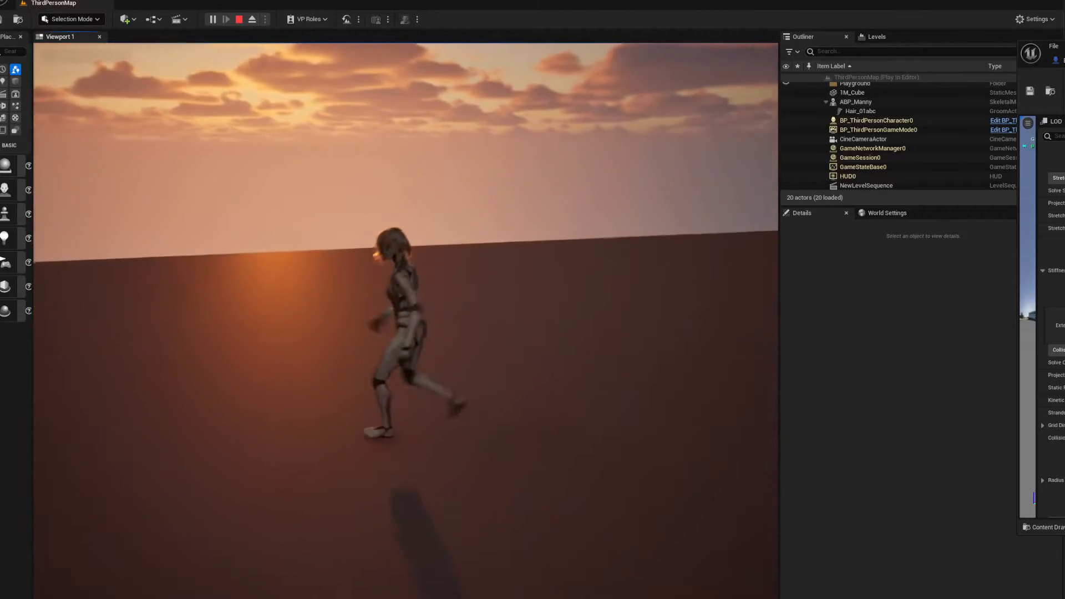
{"action": "key", "text": "s"}
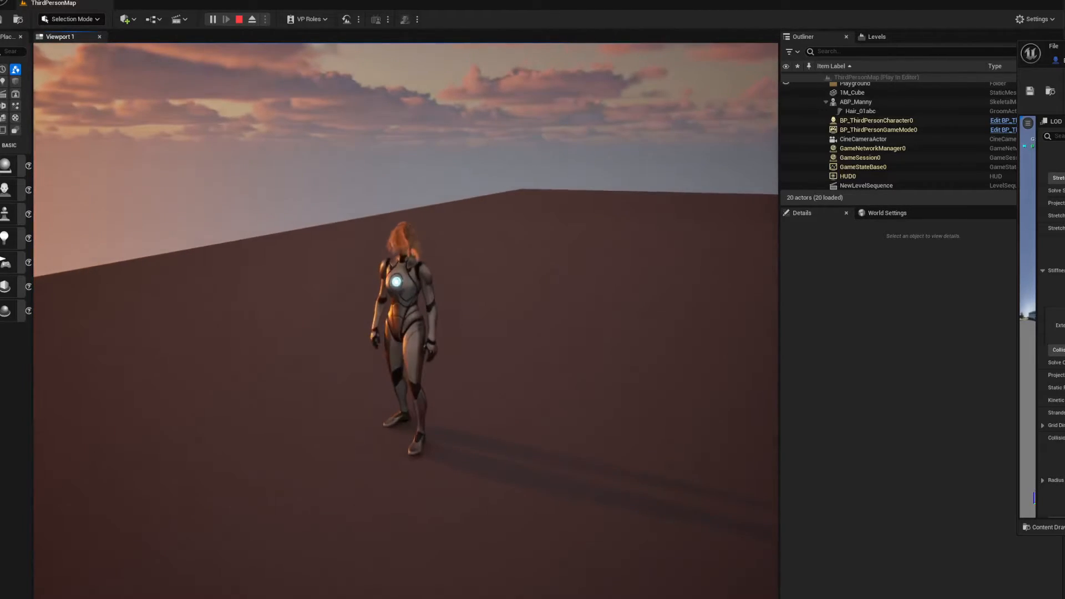
{"action": "key", "text": "d"}
{"action": "key", "text": "w"}
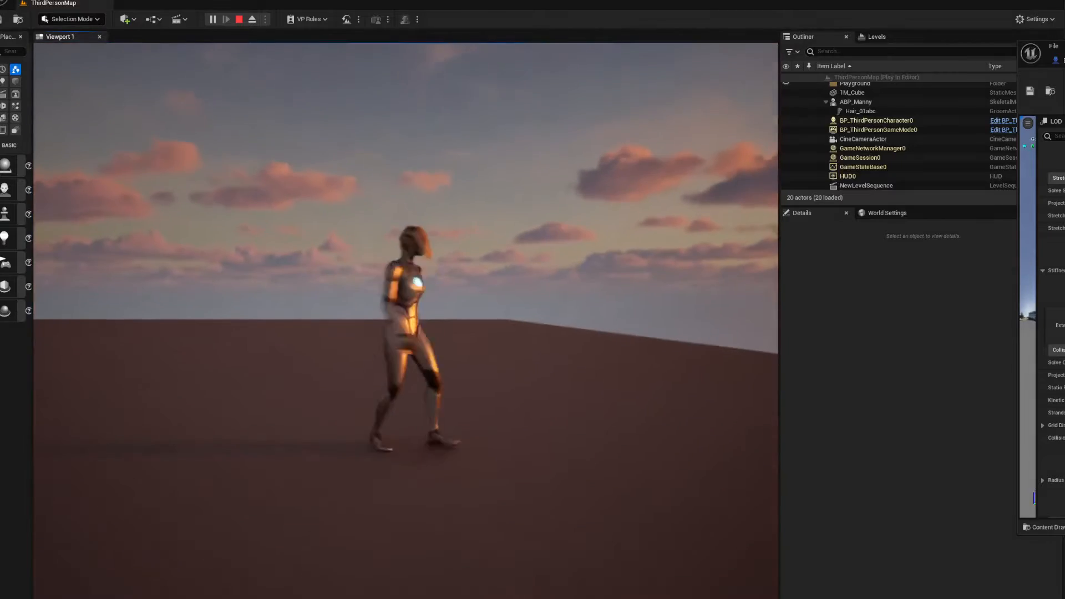
{"action": "key", "text": "s"}
{"action": "key", "text": "w"}
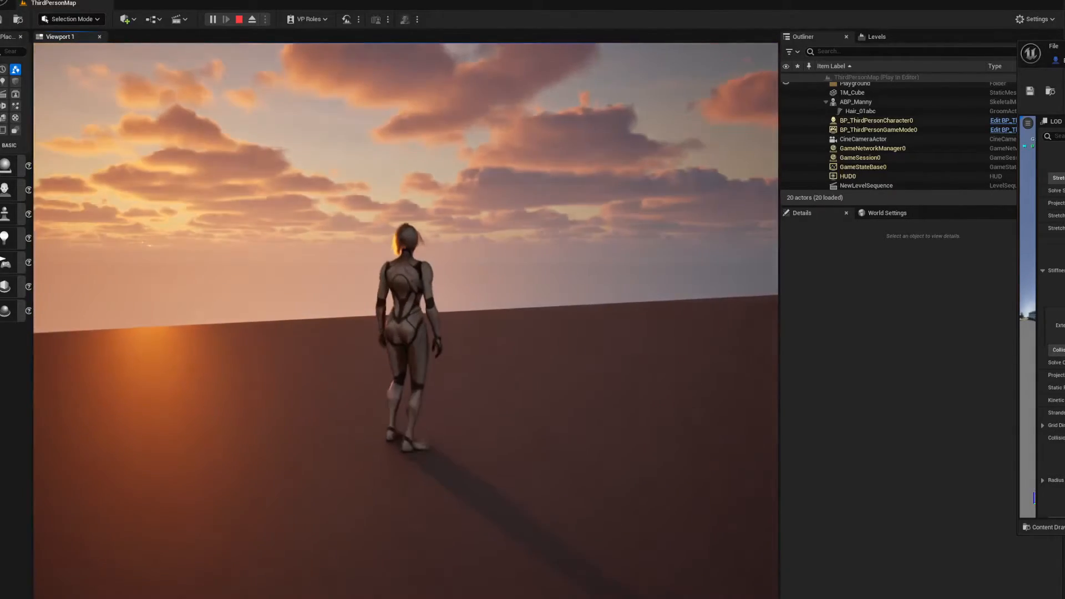
{"action": "key", "text": "w"}
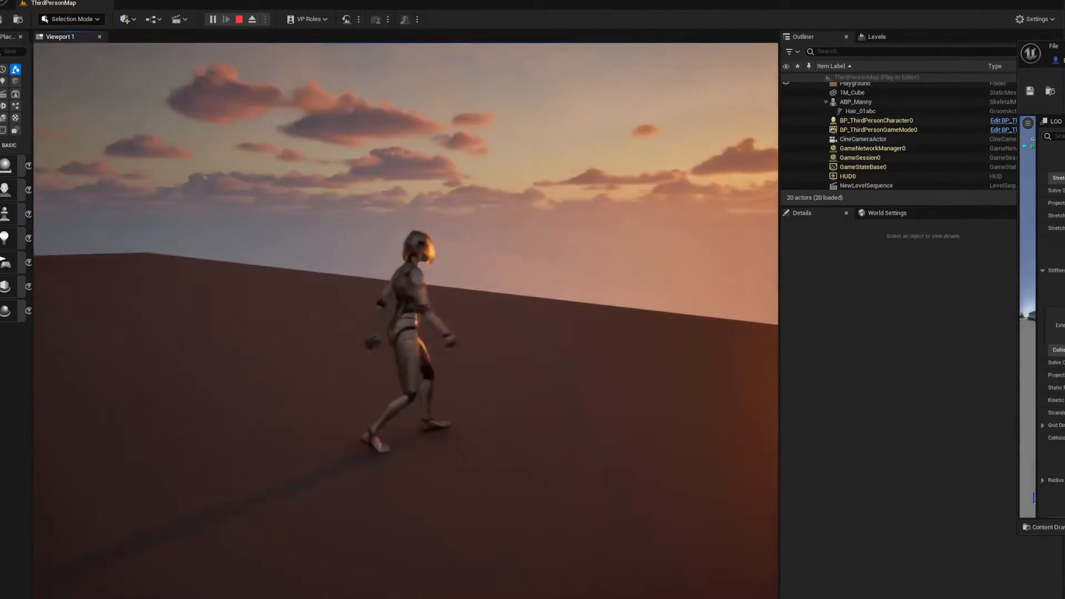
{"action": "key", "text": "d"}
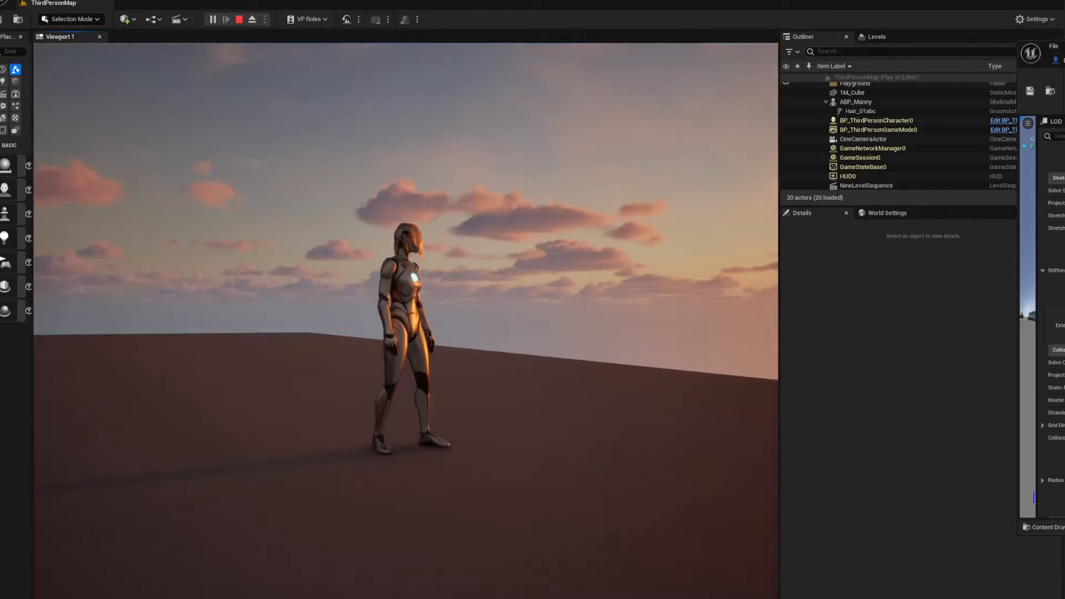
{"action": "key", "text": "Escape"}
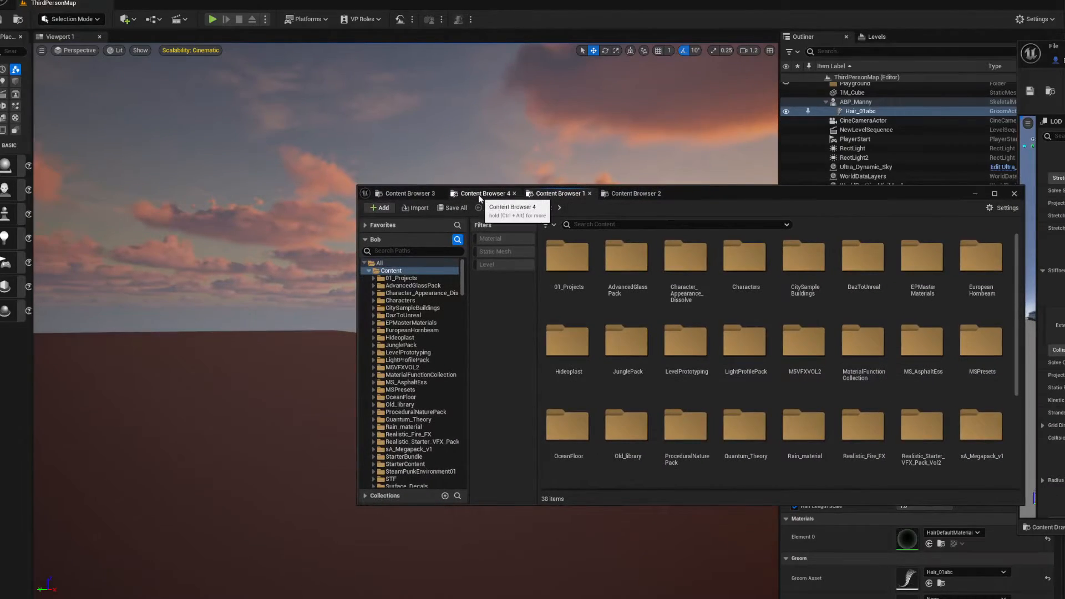
Search the project content for BP_Third and open the BP_ThirdPersonCharacter blueprint, placing its editor over the level viewport
{"action": "left_click", "coordinate": [480, 198]}
{"action": "left_click", "coordinate": [542, 209]}
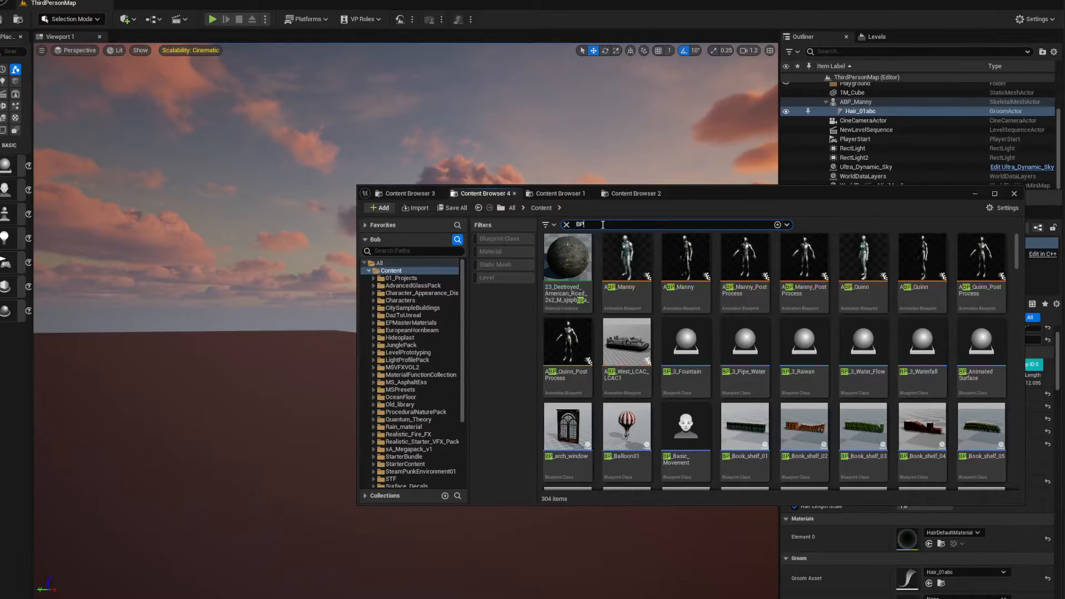
{"action": "type", "text": "_Thir"}
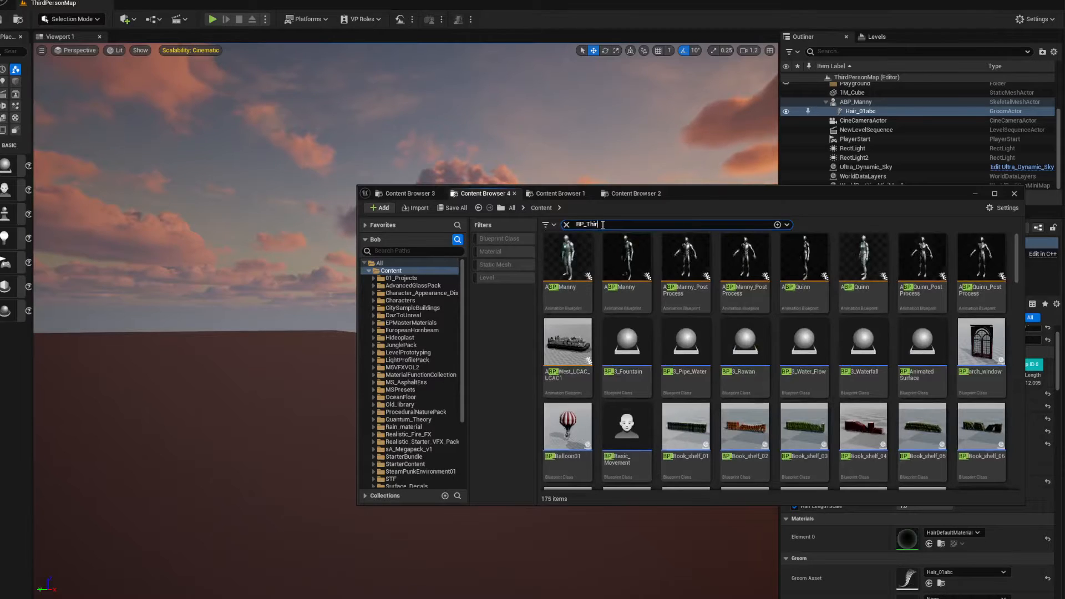
{"action": "type", "text": "d"}
{"action": "left_click", "coordinate": [620, 259]}
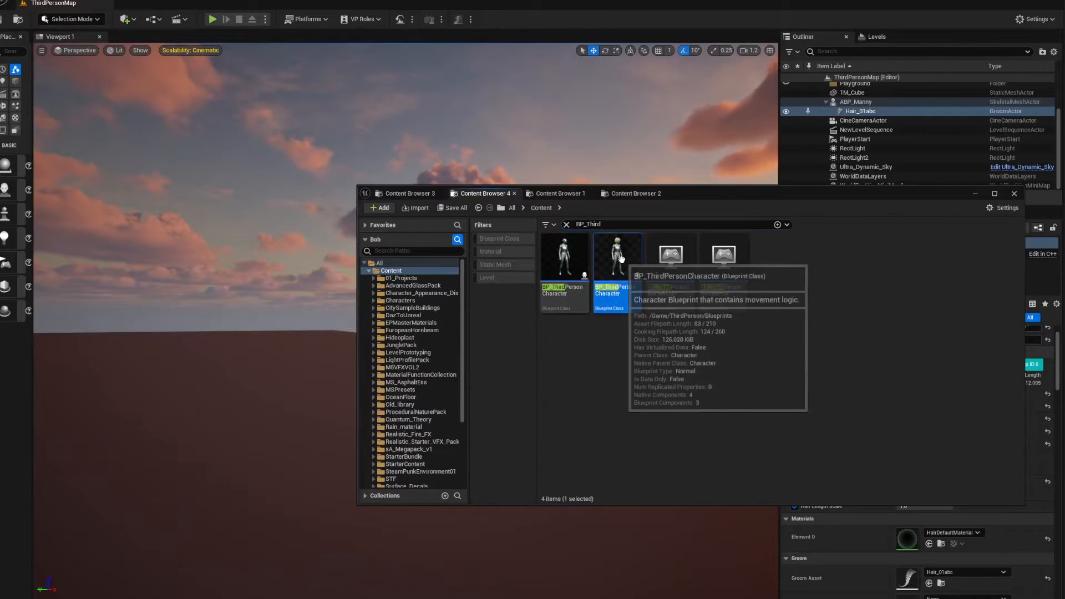
{"action": "left_click_drag", "start_coordinate": [1064, 51], "coordinate": [469, 51]}
Set the character's Groom component Z location to 2.0 and check the hair's fit on the head
{"action": "right_click_drag", "start_coordinate": [445, 283], "coordinate": [555, 286]}
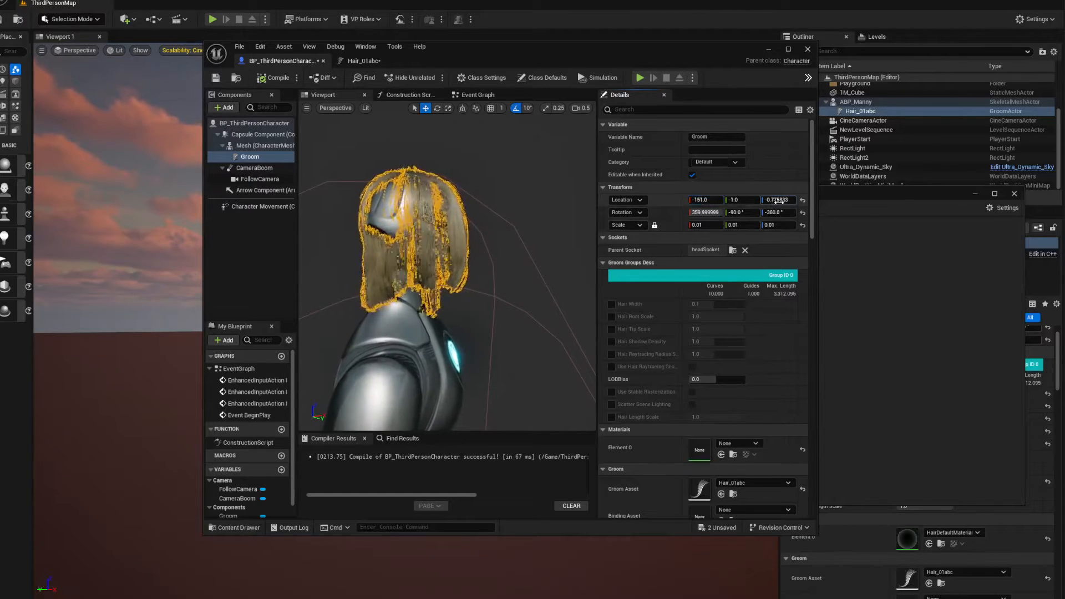
{"action": "left_click_drag", "start_coordinate": [778, 200], "coordinate": [783, 200]}
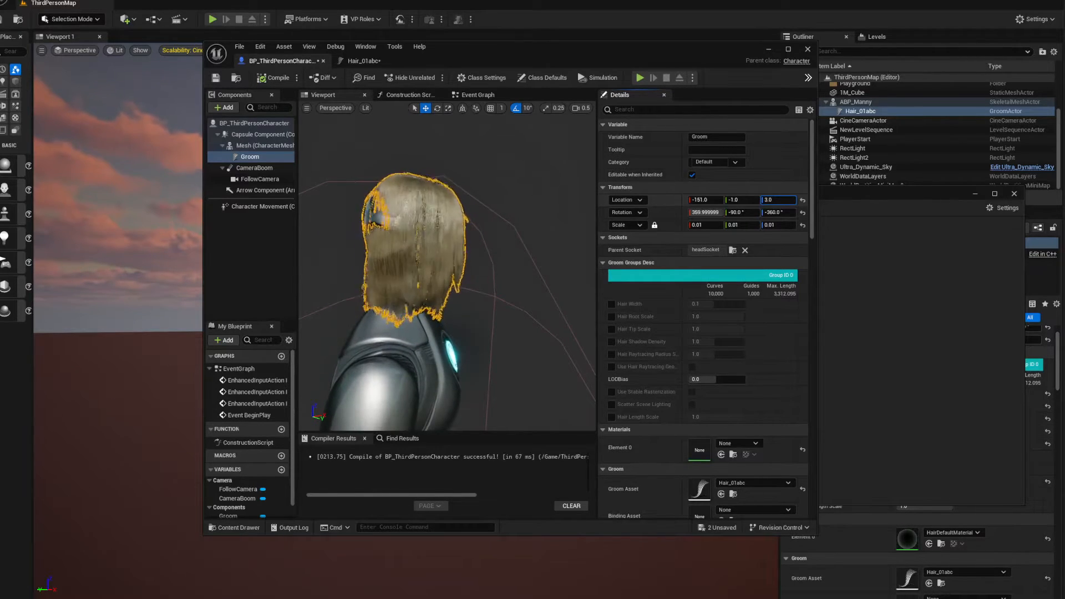
{"action": "left_click_drag", "start_coordinate": [355, 268], "coordinate": [497, 262], "text": "alt"}
{"action": "scroll", "coordinate": [331, 269], "scroll_direction": "down", "scroll_amount": 4}
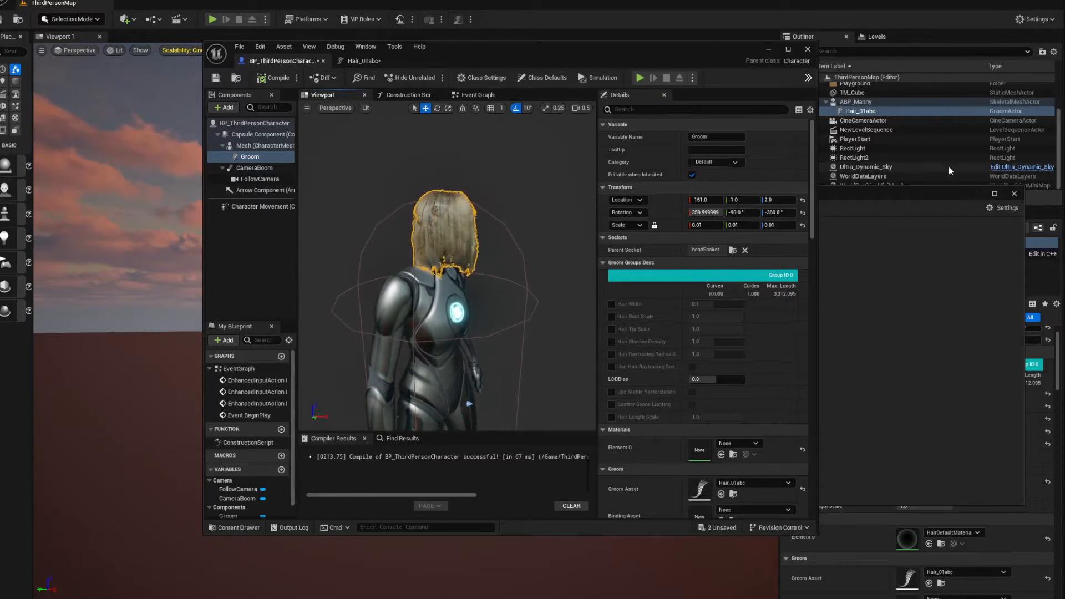
Open the Hair_01abc groom from the Hair folder and place its editor in a separate window beside the character blueprint
{"action": "left_click_drag", "start_coordinate": [873, 193], "coordinate": [1064, 166]}
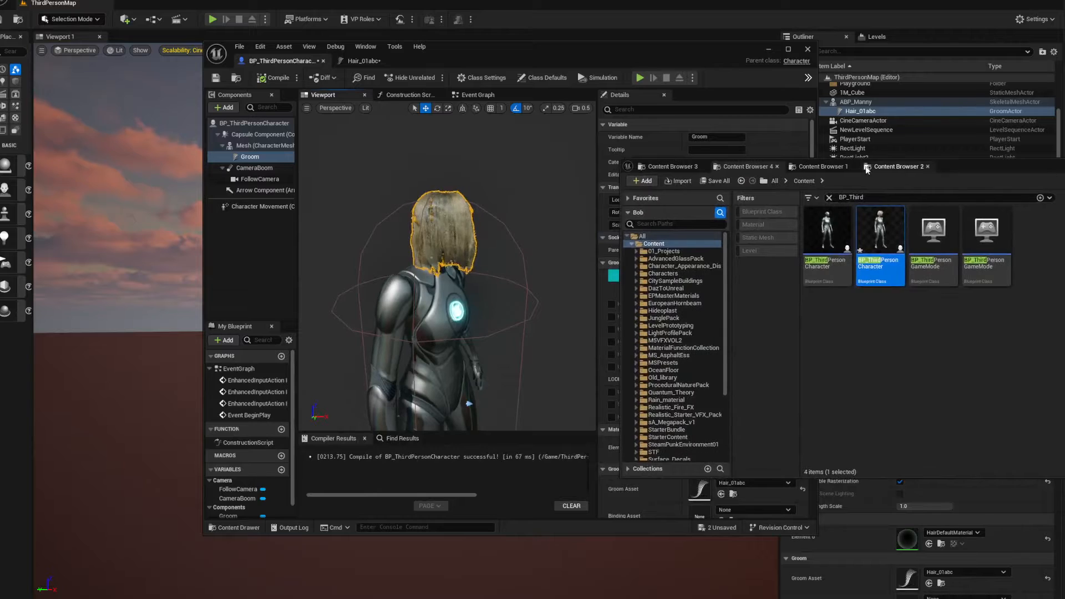
{"action": "left_click", "coordinate": [828, 168]}
{"action": "left_click_drag", "start_coordinate": [978, 168], "coordinate": [787, 160]}
{"action": "left_click", "coordinate": [706, 162]}
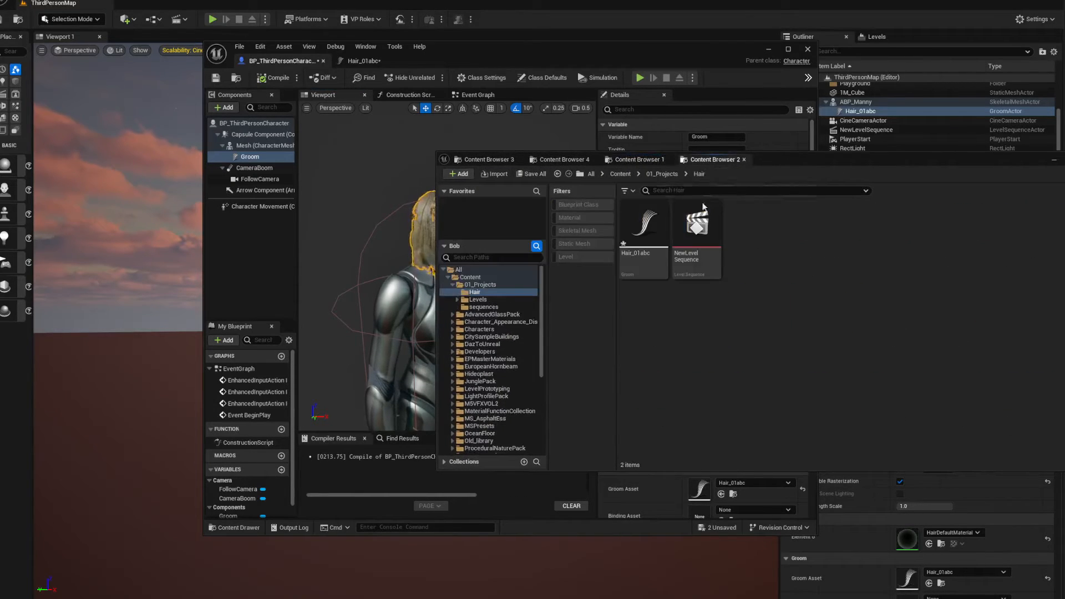
{"action": "double_click", "coordinate": [644, 221]}
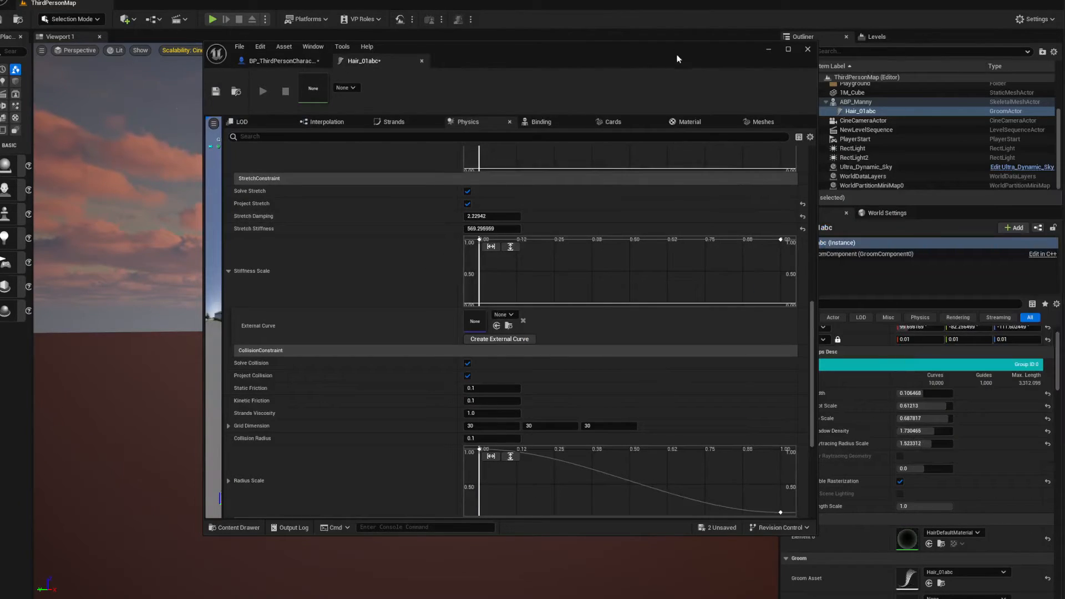
{"action": "left_click_drag", "start_coordinate": [677, 59], "coordinate": [423, 45]}
{"action": "left_click_drag", "start_coordinate": [213, 44], "coordinate": [793, 105]}
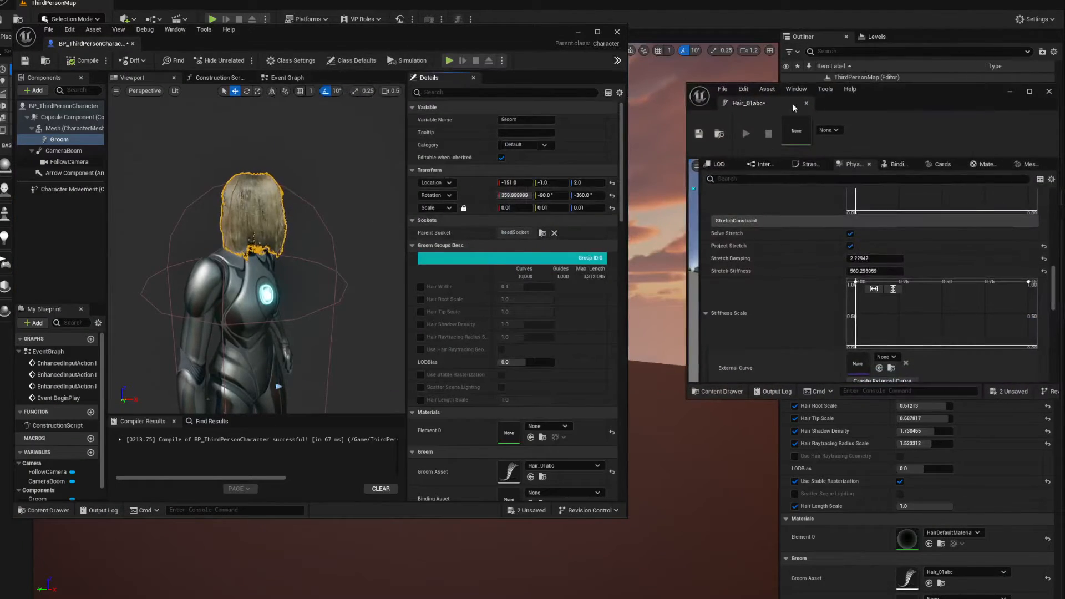
Tune the stretch constraint against the blueprint preview, with Stretch Damping at 18.099031 and Stretch Stiffness at about 329.9
{"action": "left_click_drag", "start_coordinate": [874, 95], "coordinate": [841, 86]}
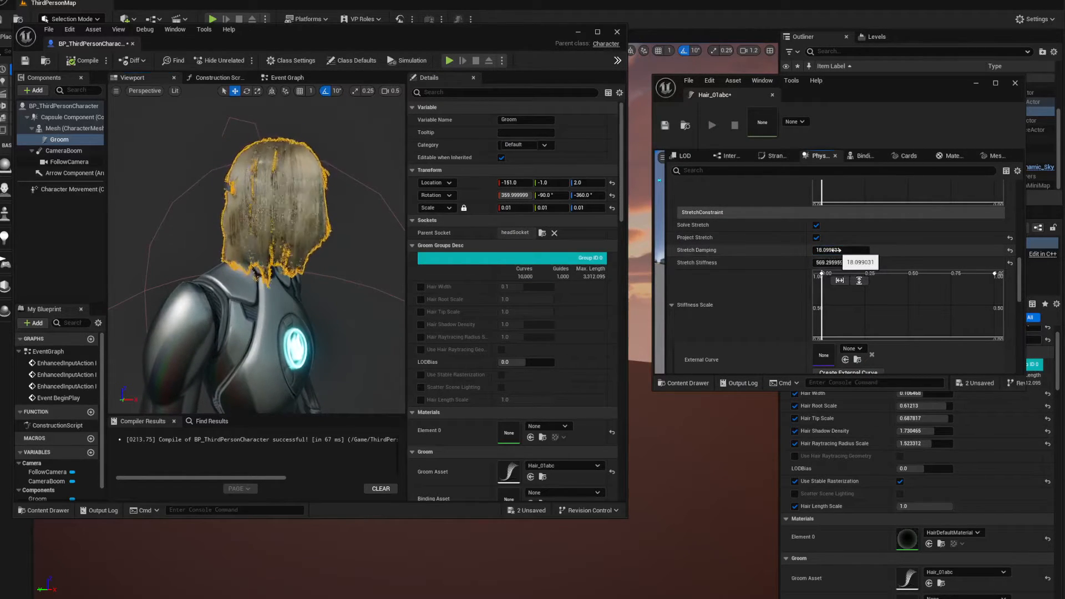
{"action": "left_click_drag", "start_coordinate": [865, 262], "coordinate": [910, 262]}
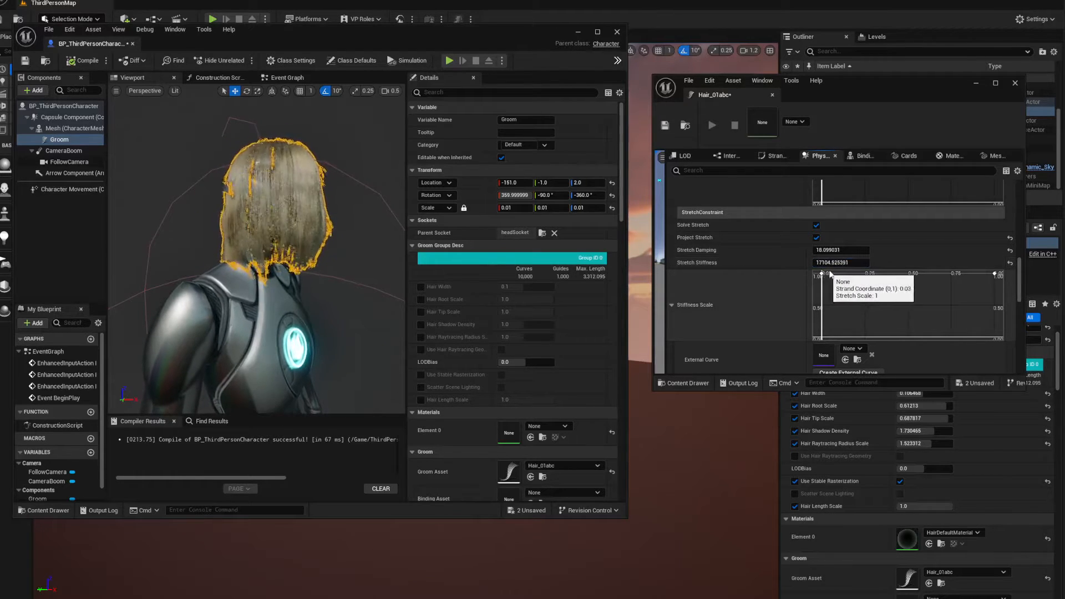
{"action": "mouse_move", "coordinate": [858, 262]}
{"action": "left_mouse_down"}
{"action": "mouse_move", "coordinate": [827, 262]}
{"action": "mouse_move", "coordinate": [841, 263]}
{"action": "left_mouse_up"}
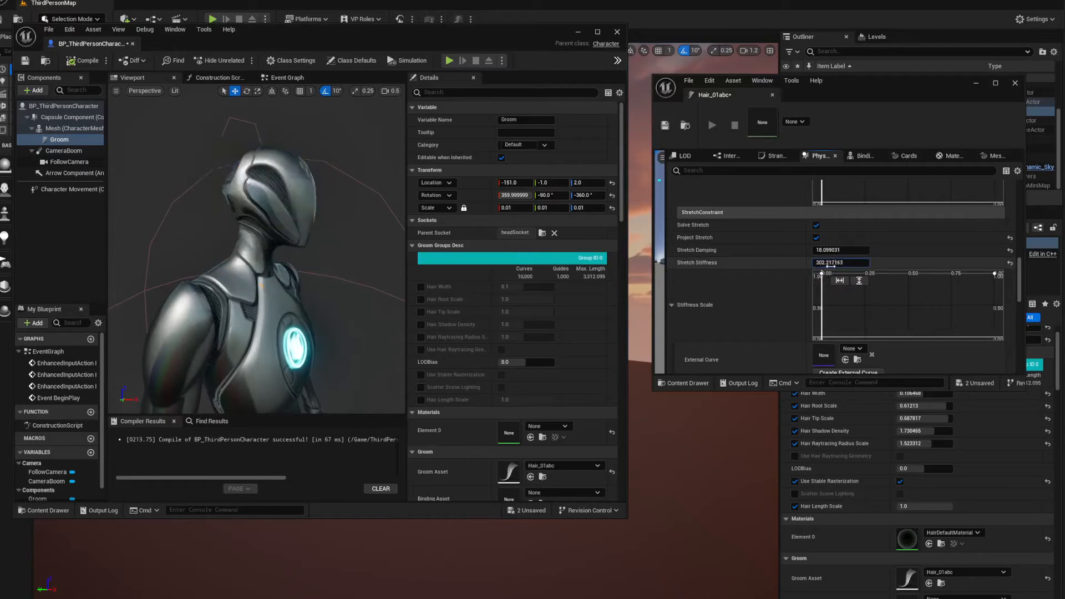
{"action": "scroll", "coordinate": [901, 285], "scroll_direction": "down", "scroll_amount": 3}
{"action": "scroll", "coordinate": [753, 280], "scroll_direction": "up", "scroll_amount": 5}
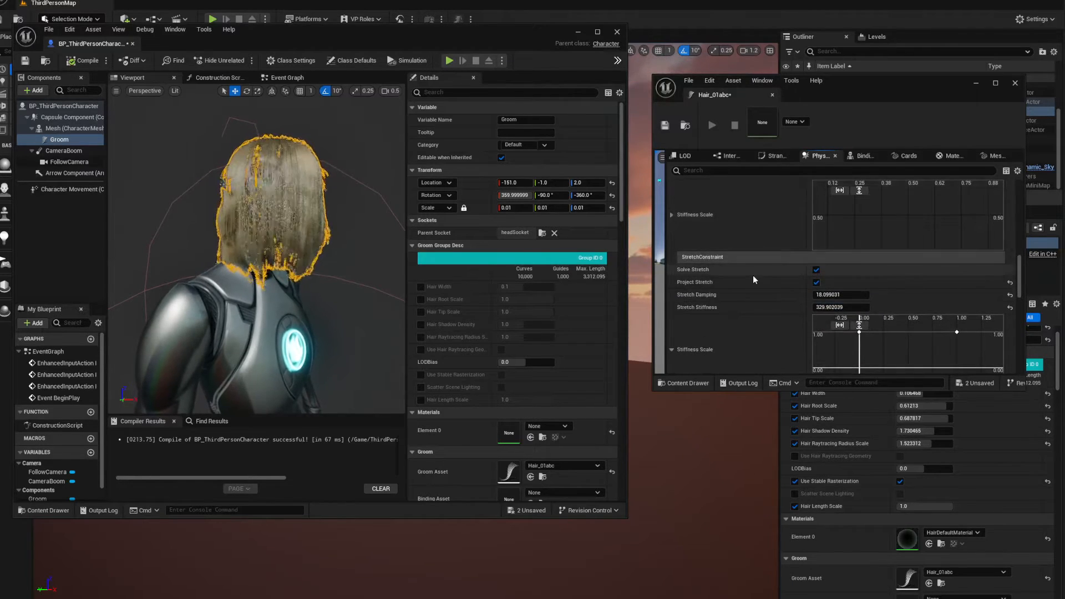
Try a higher Bend Damping, reset it to its default, and set the Bend Stiffness to about 829.96
{"action": "scroll", "coordinate": [754, 280], "scroll_direction": "up", "scroll_amount": 1}
{"action": "left_click_drag", "start_coordinate": [829, 264], "coordinate": [822, 288]}
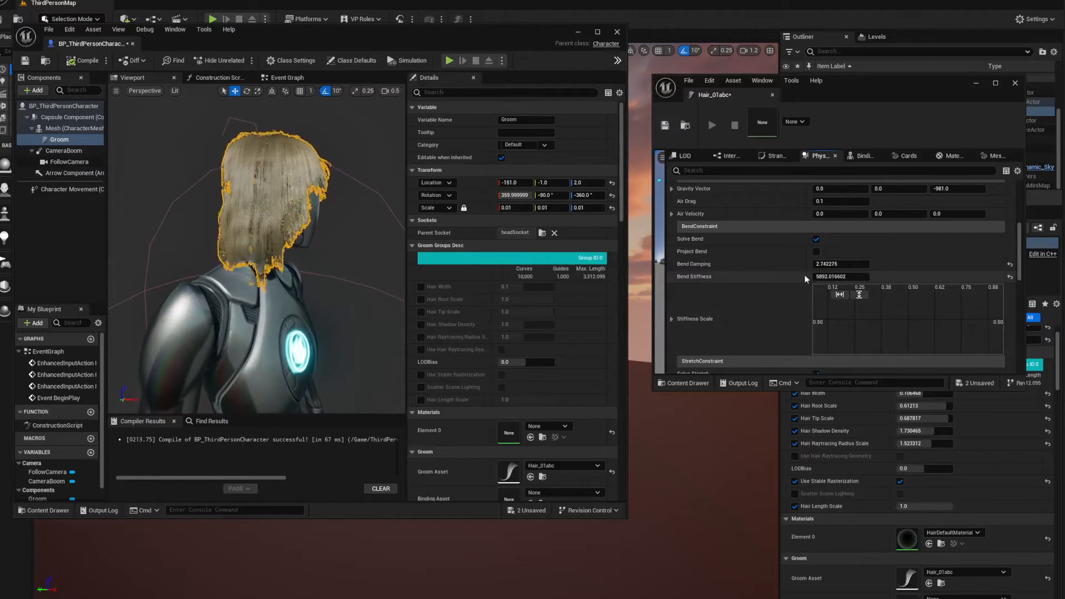
{"action": "left_click", "coordinate": [1010, 265]}
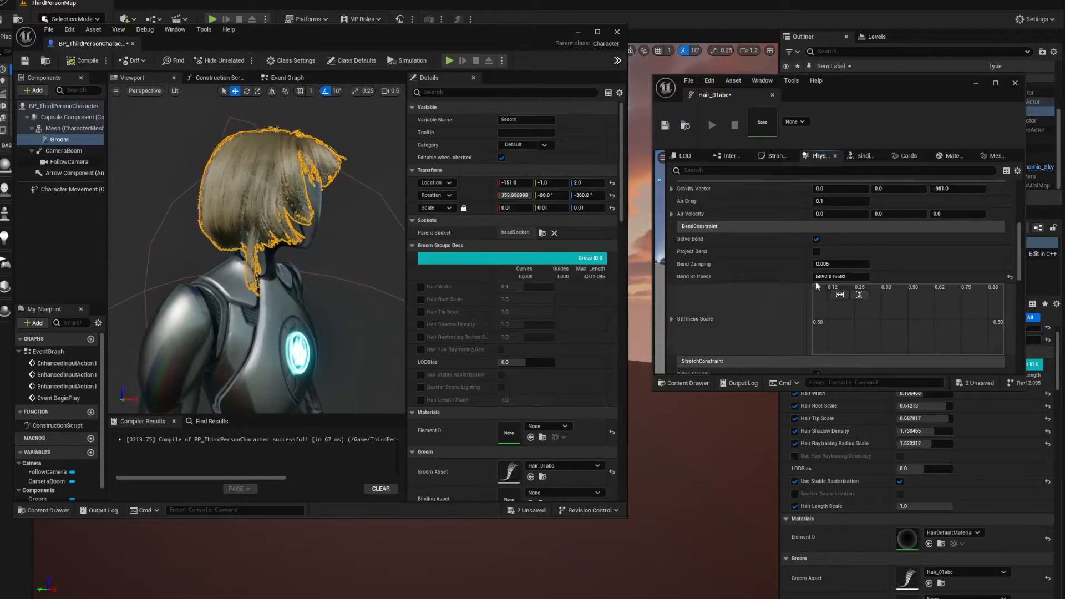
{"action": "left_click_drag", "start_coordinate": [833, 277], "coordinate": [825, 277]}
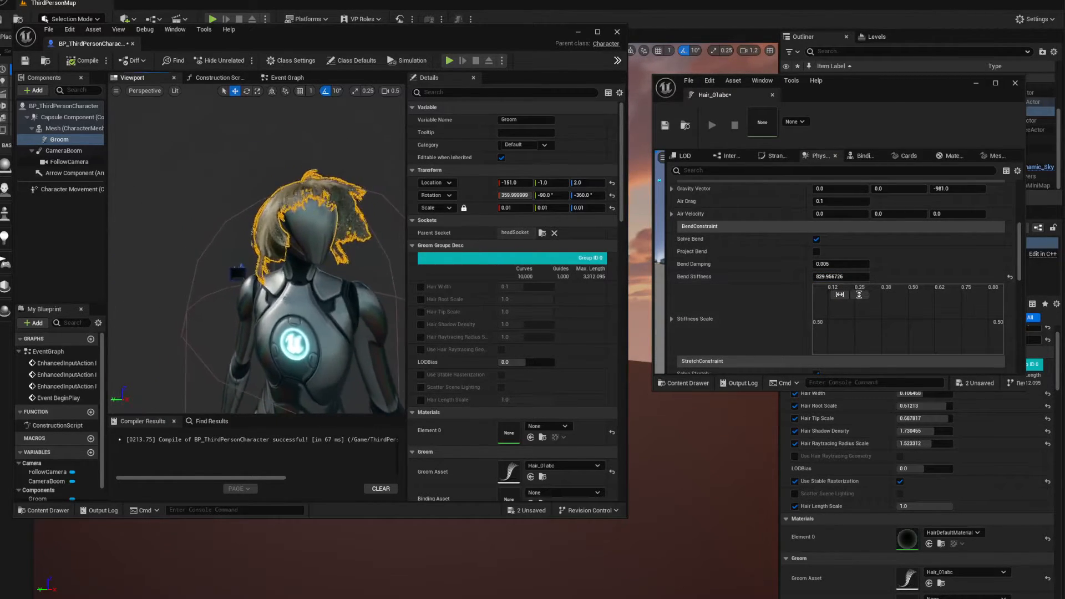
Reposition the Groom component on the mannequin's head at location X -147, Y -3 and Z 1, checking from the front
{"action": "mouse_move", "coordinate": [255, 250]}
{"action": "right_mouse_down"}
{"action": "mouse_move", "coordinate": [274, 249]}
{"action": "mouse_move", "coordinate": [227, 250]}
{"action": "mouse_move", "coordinate": [305, 247]}
{"action": "mouse_move", "coordinate": [250, 247]}
{"action": "mouse_move", "coordinate": [269, 247]}
{"action": "right_mouse_up"}
{"action": "scroll", "coordinate": [269, 249], "scroll_direction": "down", "scroll_amount": 4}
{"action": "key", "text": "w"}
{"action": "key", "text": "w"}
{"action": "key", "text": "a"}
{"action": "key", "text": "s"}
{"action": "key", "text": "d"}
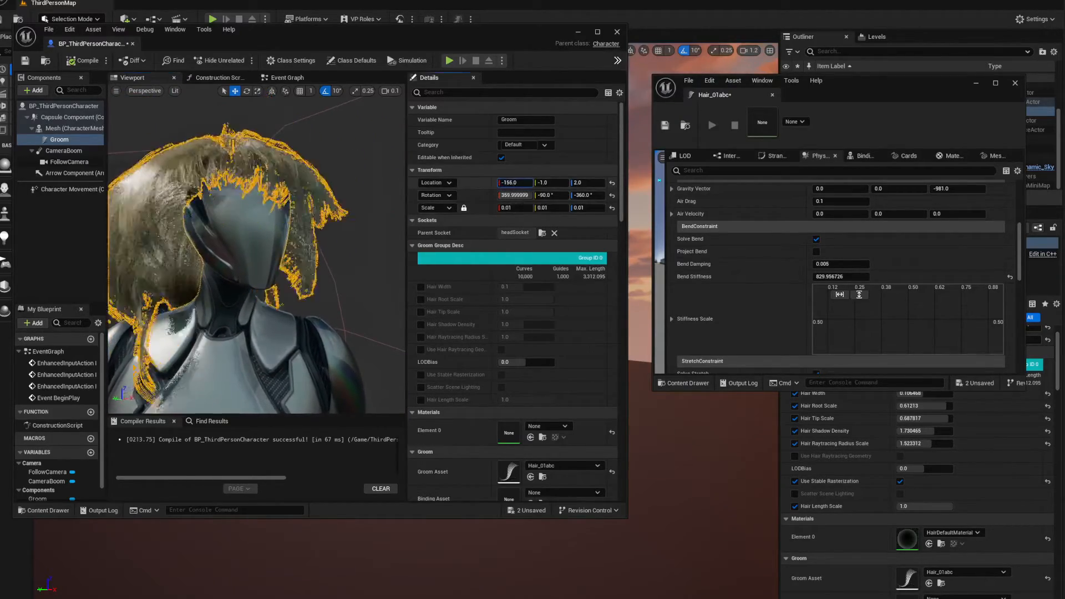
{"action": "left_click_drag", "start_coordinate": [515, 183], "coordinate": [502, 183]}
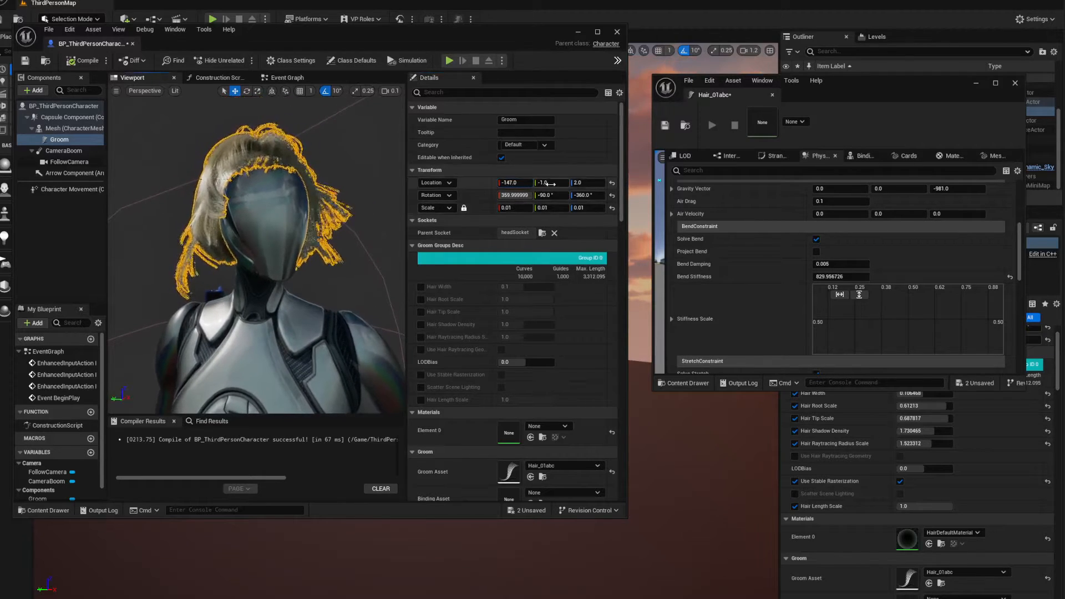
{"action": "left_click_drag", "start_coordinate": [547, 182], "coordinate": [541, 183]}
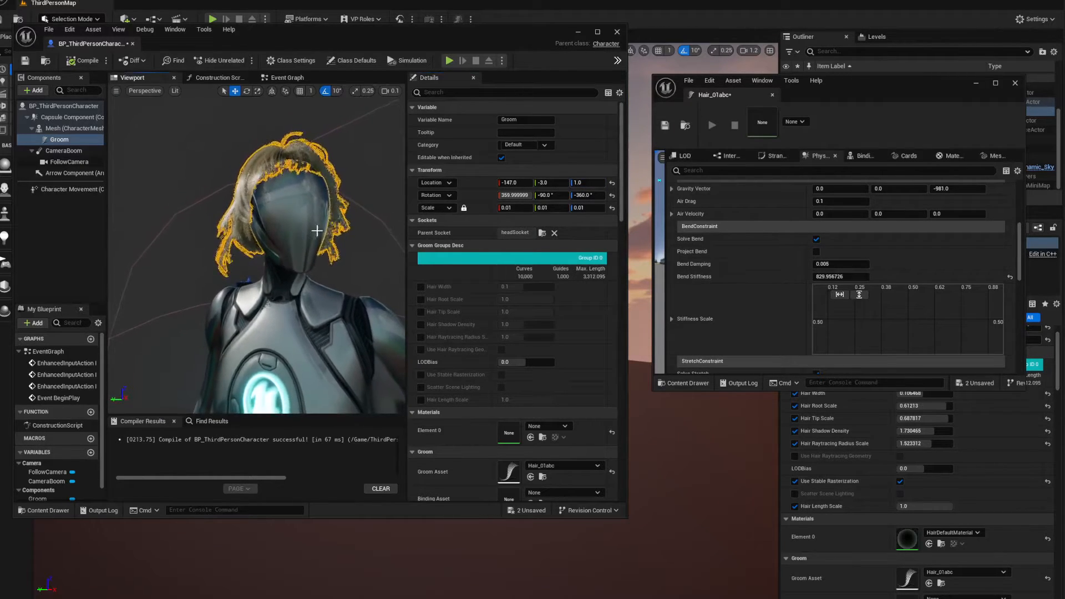
Open the PA_Mannequin physics asset from the character's SKM_Quinn_Simple skeletal mesh
{"action": "left_click", "coordinate": [286, 232]}
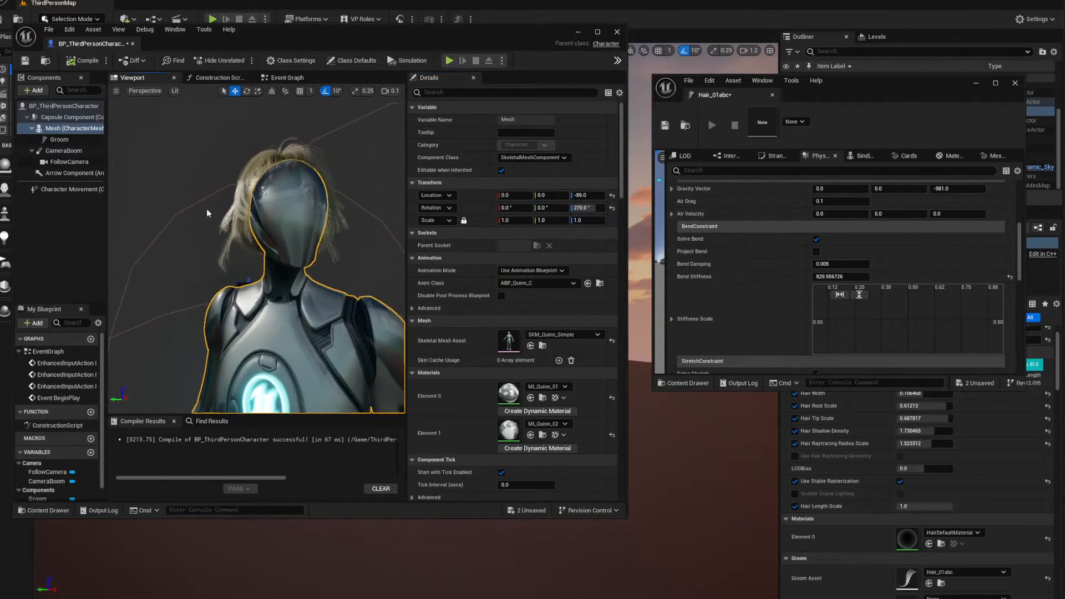
{"action": "double_click", "coordinate": [512, 345]}
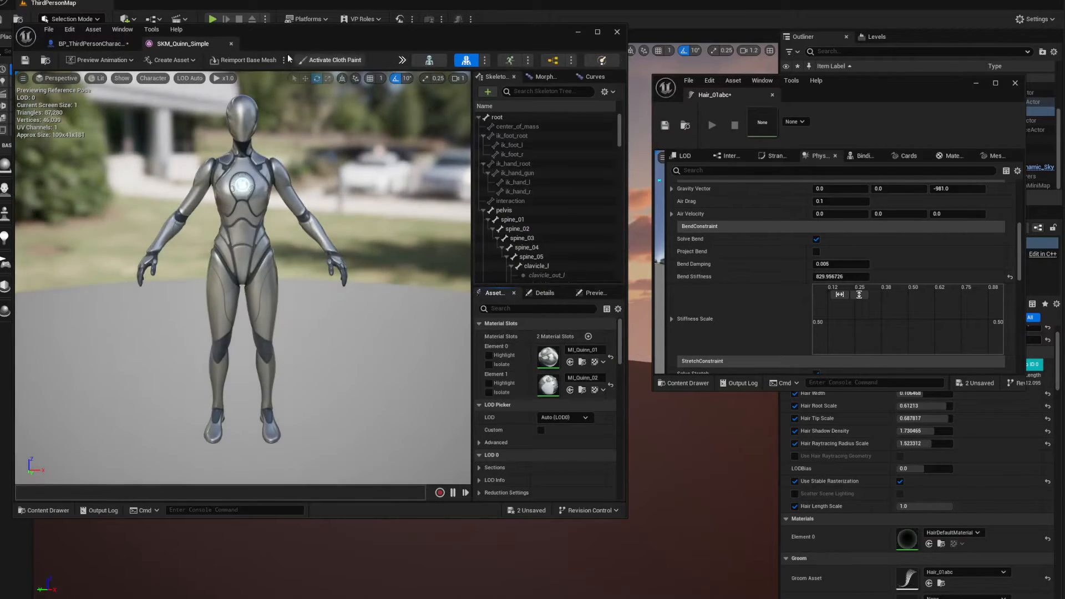
{"action": "left_click", "coordinate": [604, 62]}
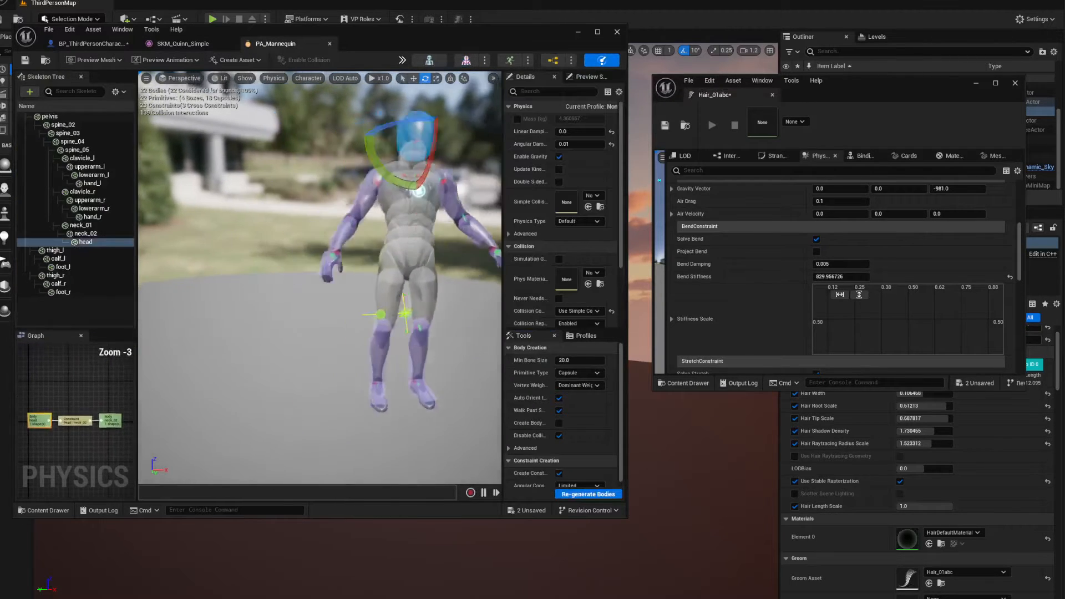
Scale the head bone's collision body to fit the mannequin's head, check it from the front, and save the physics asset
{"action": "right_click_drag", "start_coordinate": [320, 267], "coordinate": [400, 154]}
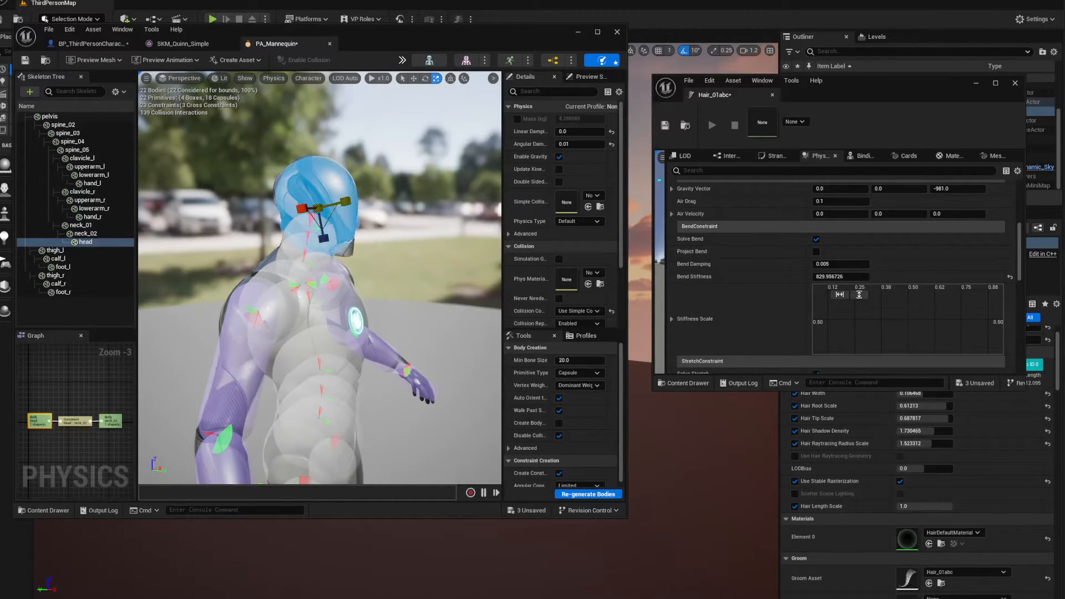
{"action": "right_click_drag", "start_coordinate": [201, 128], "coordinate": [128, 127]}
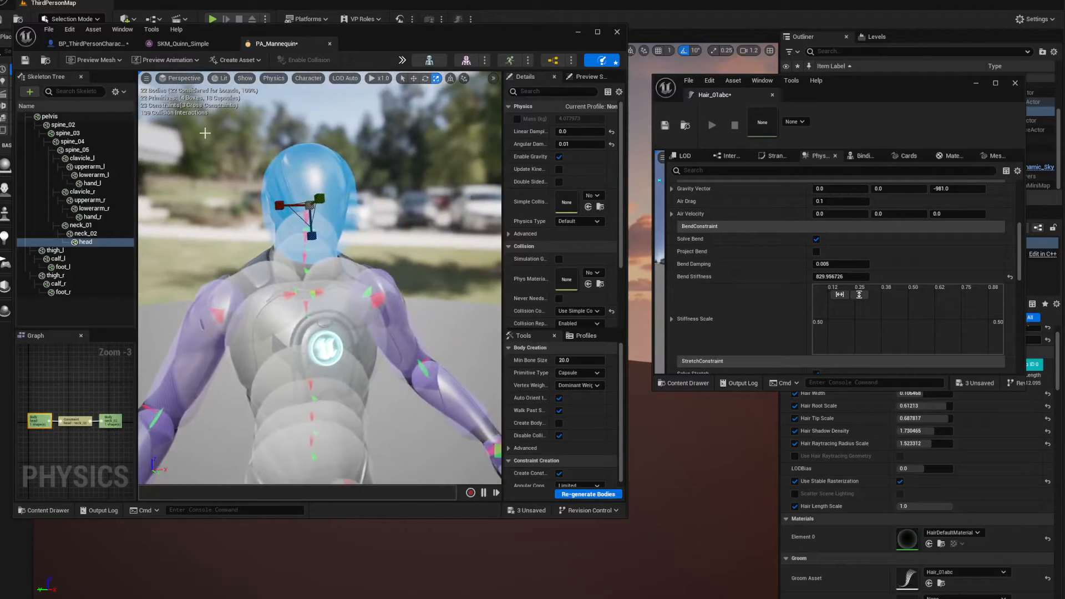
{"action": "left_click", "coordinate": [25, 61]}
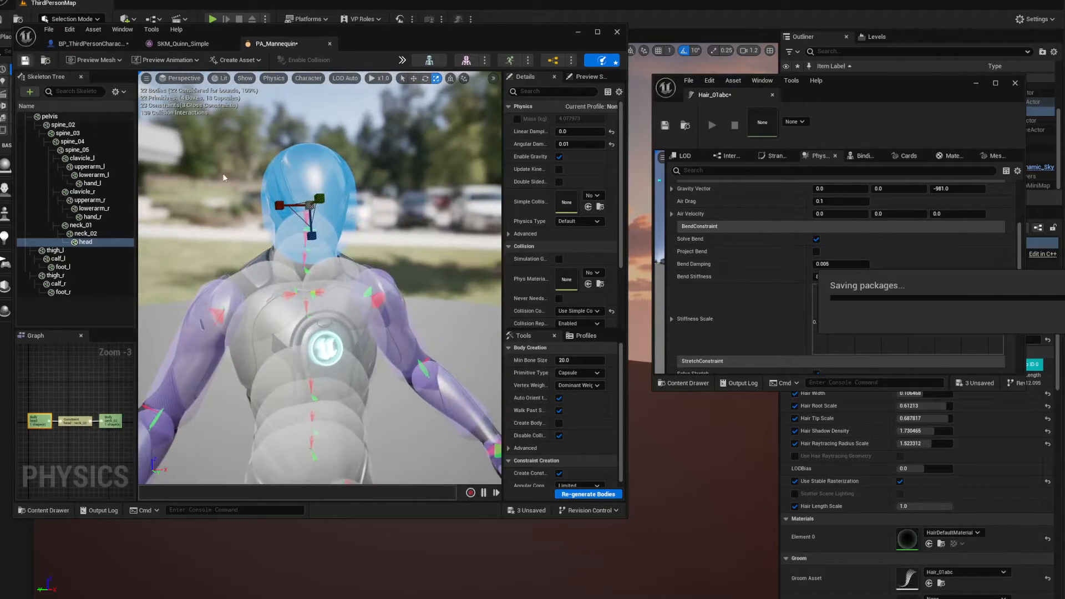
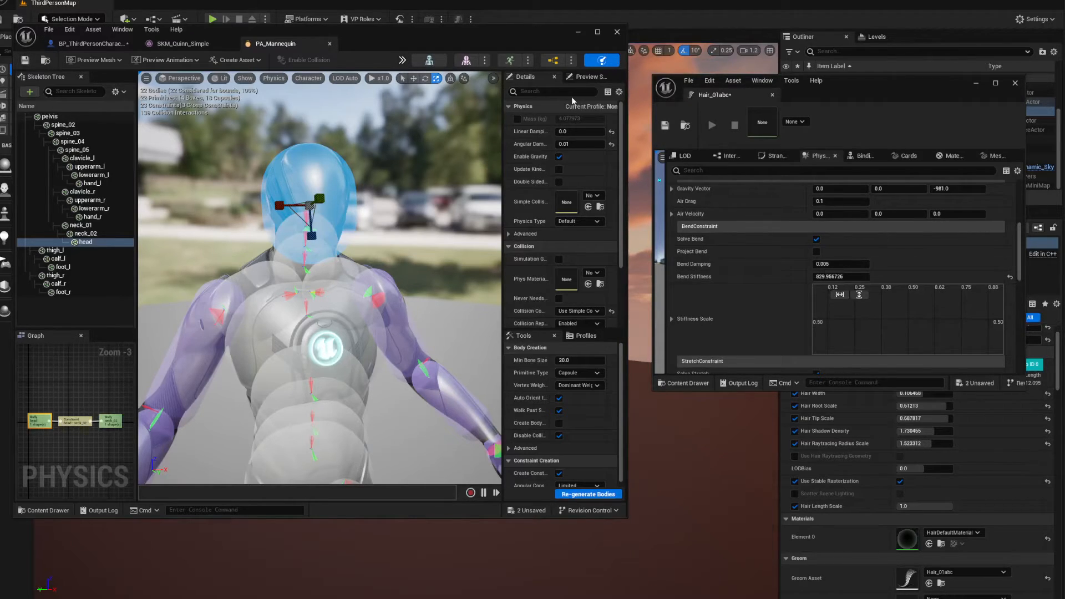
Return to the BP_ThirdPersonCharacter blueprint, set the Hair_01abc groom's Bend Damping to 0.173, and close the groom editor
{"action": "left_click", "coordinate": [167, 44]}
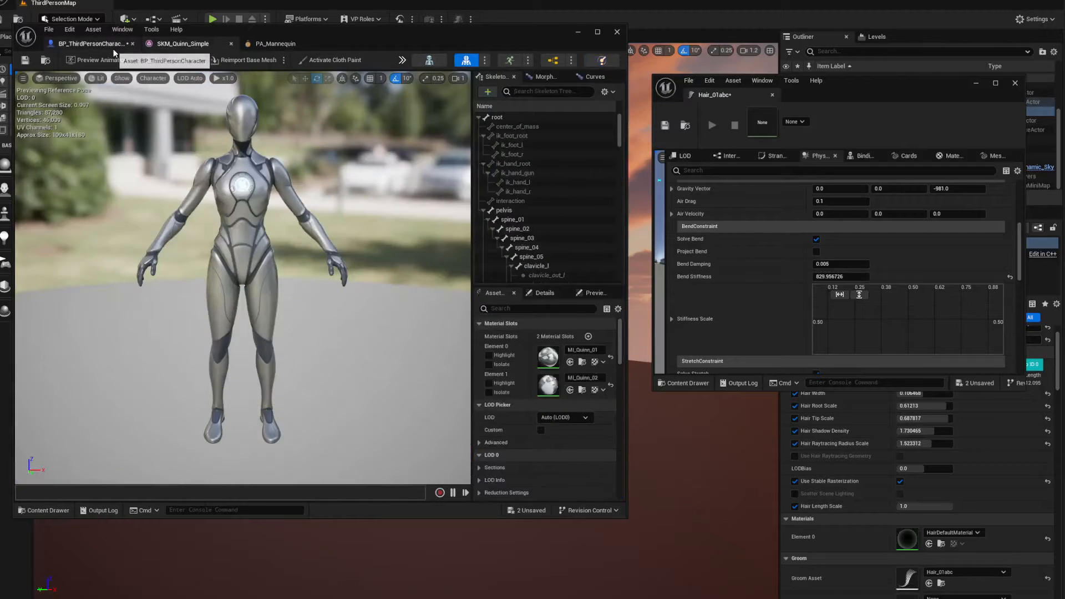
{"action": "left_click", "coordinate": [114, 48]}
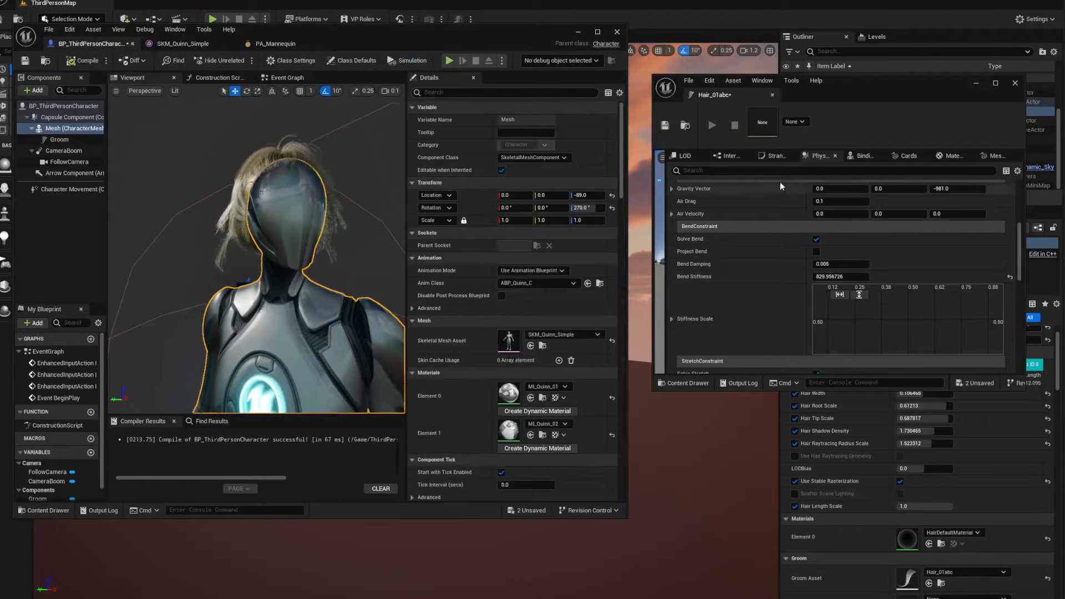
{"action": "left_click_drag", "start_coordinate": [849, 95], "coordinate": [825, 88]}
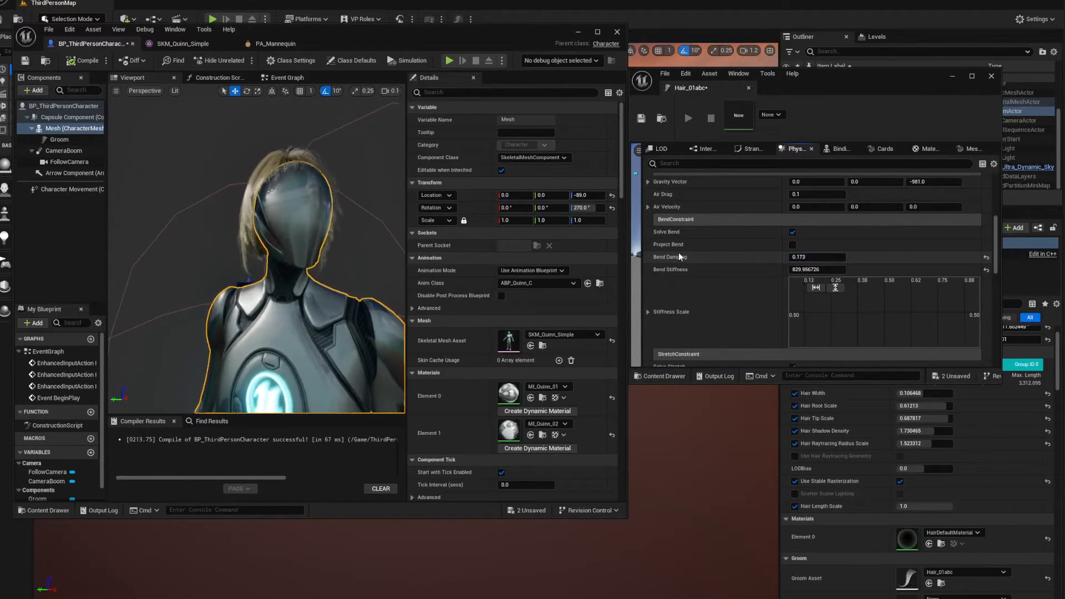
{"action": "left_click", "coordinate": [992, 77]}
Compile the BP_ThirdPersonCharacter blueprint and close its editor to return to the level
{"action": "left_click", "coordinate": [78, 61]}
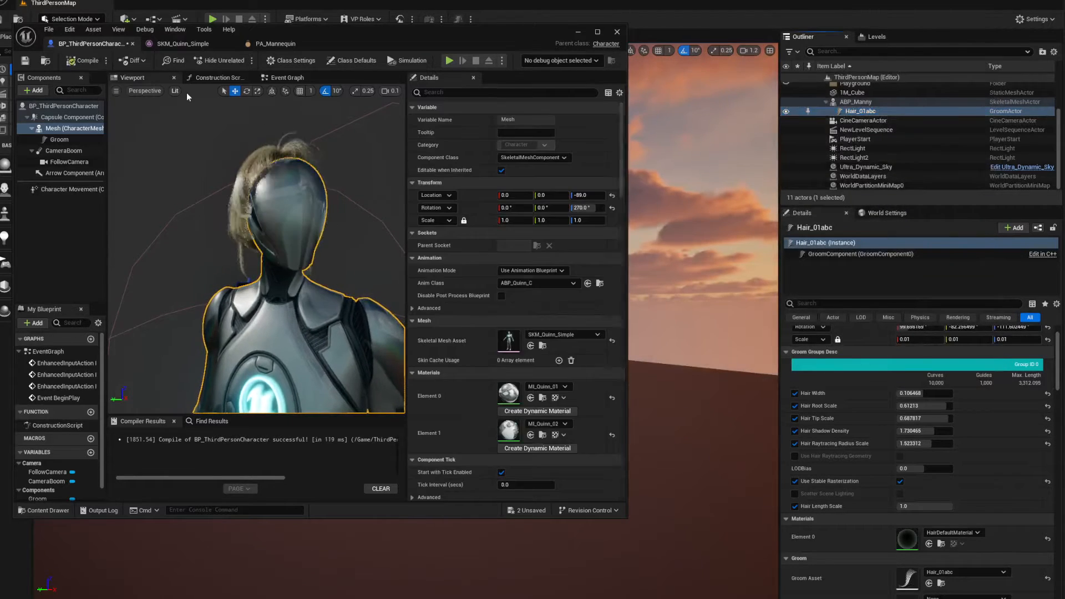
{"action": "left_click", "coordinate": [92, 65]}
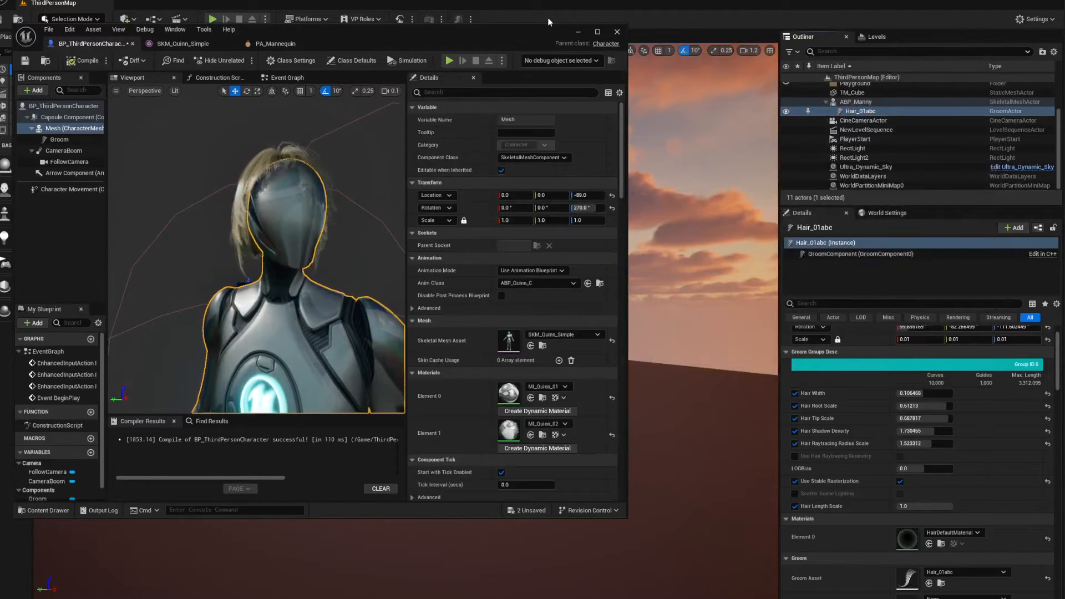
{"action": "left_click", "coordinate": [618, 32]}
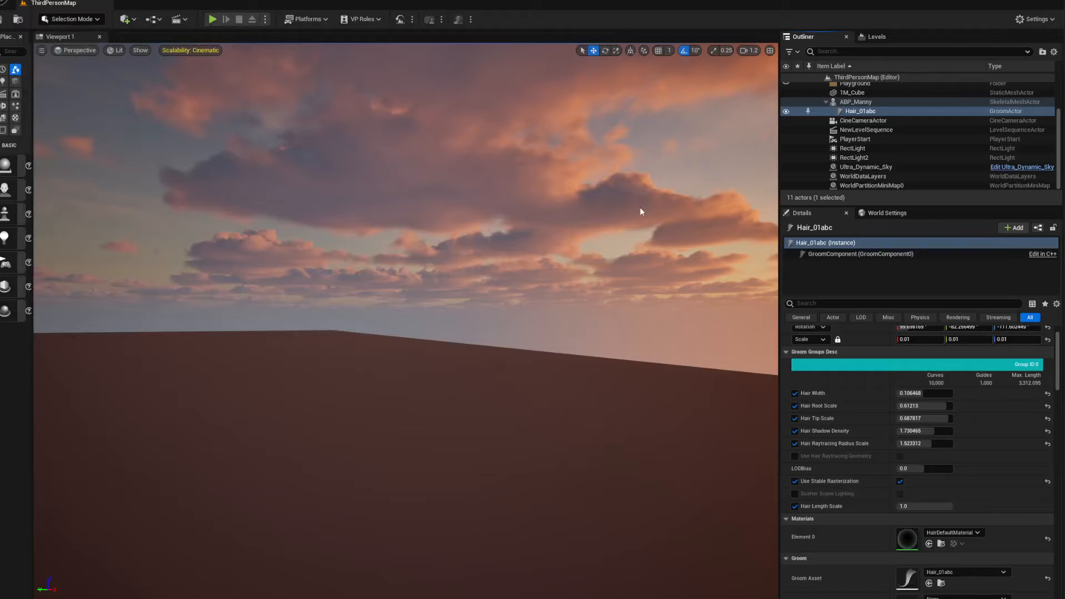
Play the level and run the character in different directions to examine the hair's motion, and end the session
{"action": "left_click", "coordinate": [212, 20]}
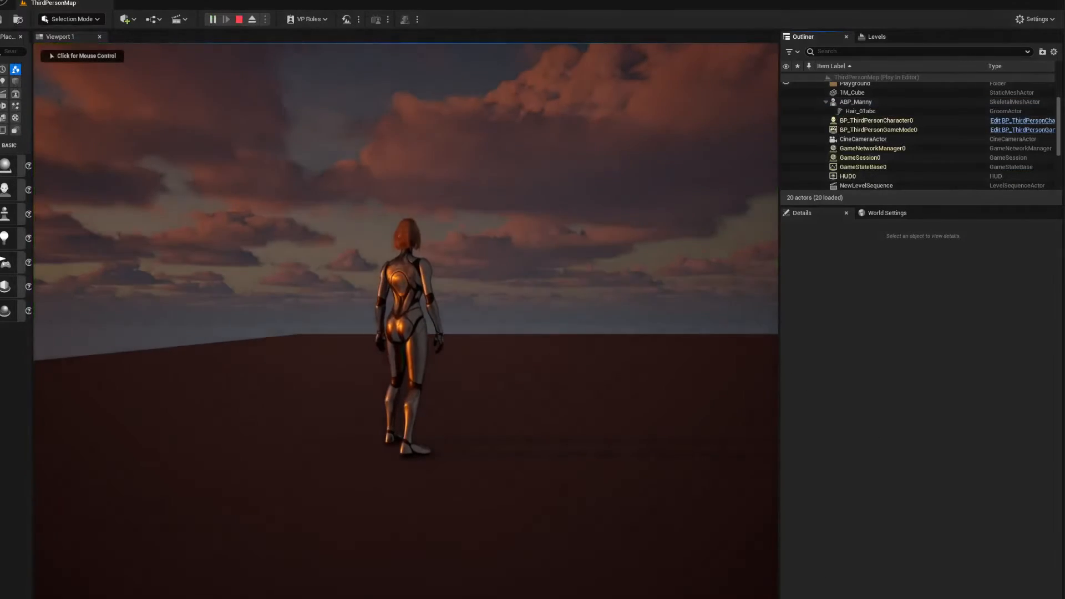
{"action": "left_click", "coordinate": [426, 328]}
{"action": "key", "text": "w"}
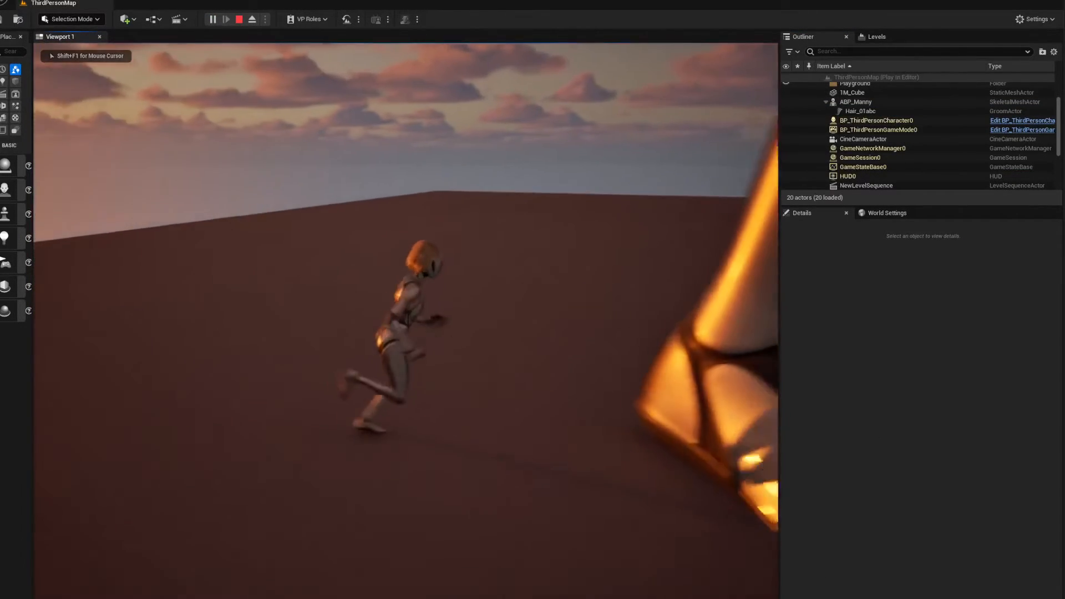
{"action": "key", "text": "s"}
{"action": "key", "text": "a"}
{"action": "key", "text": "s"}
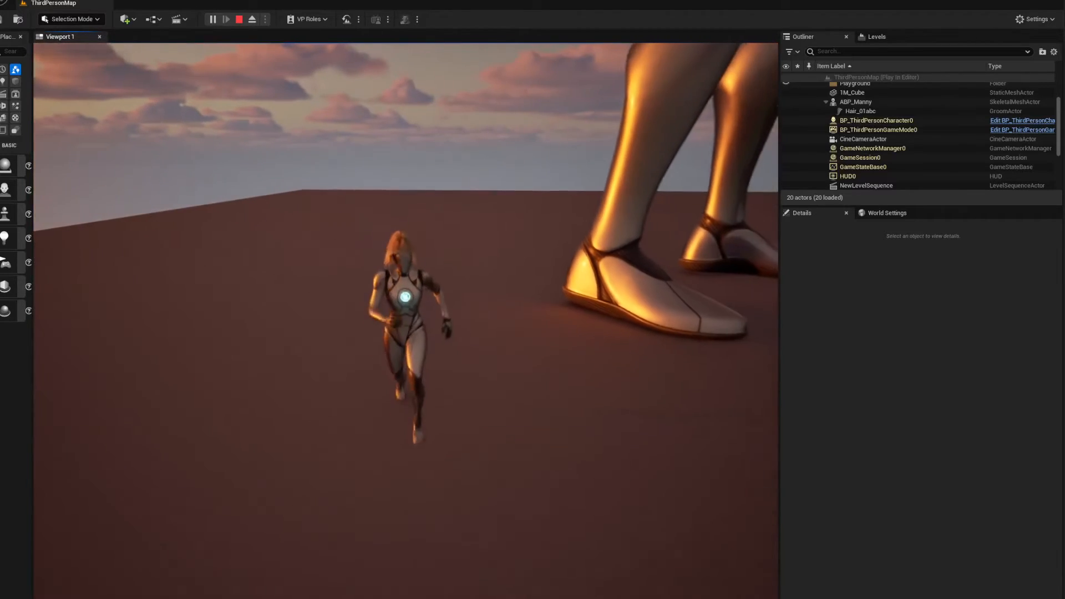
{"action": "key", "text": "w"}
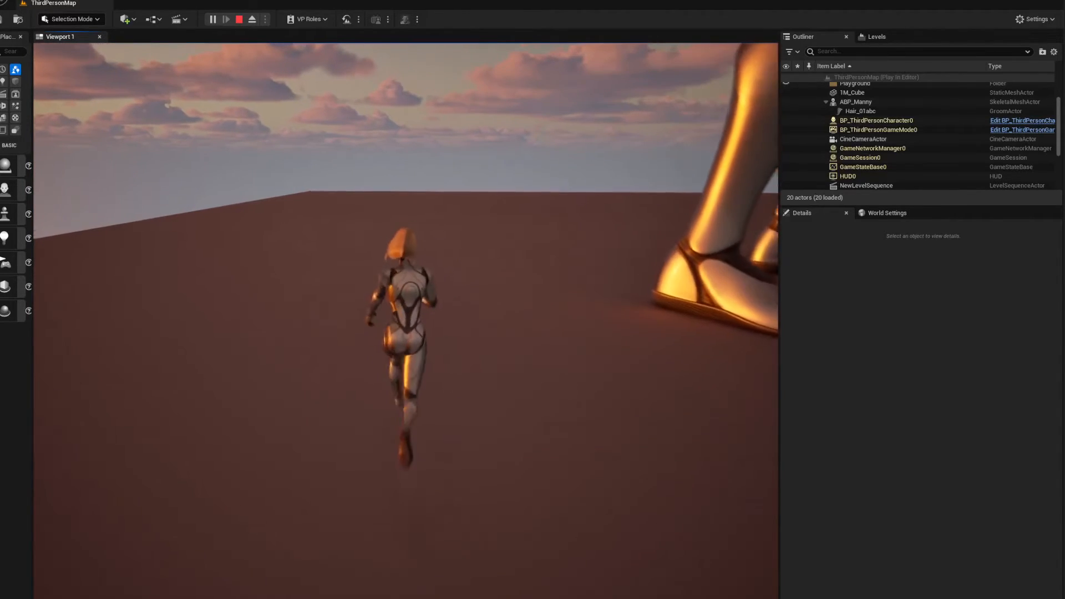
{"action": "key", "text": "a"}
{"action": "key", "text": "s"}
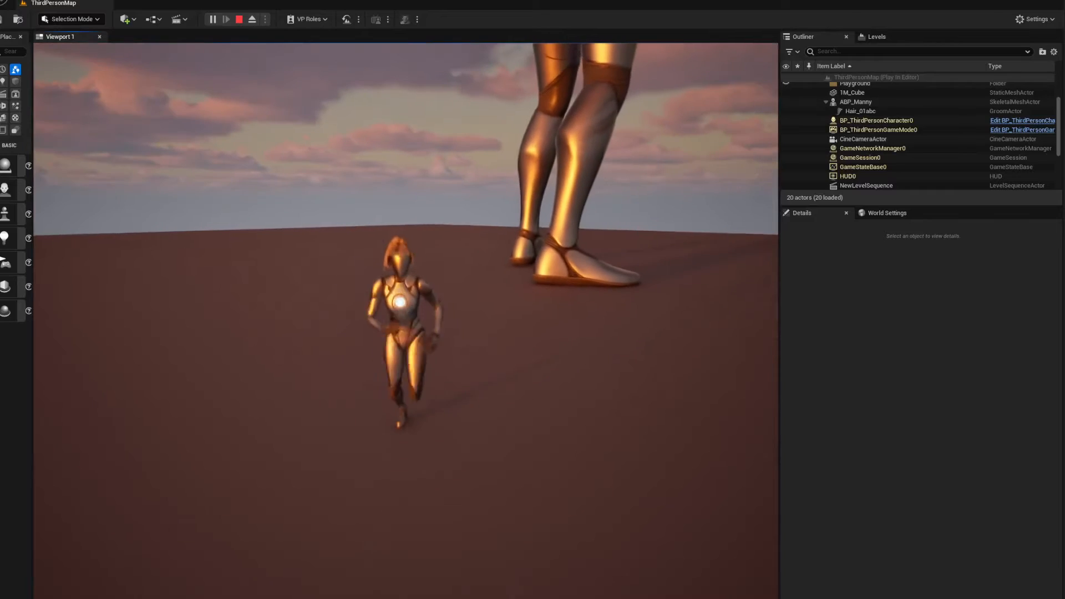
{"action": "key", "text": "a"}
{"action": "key", "text": "d"}
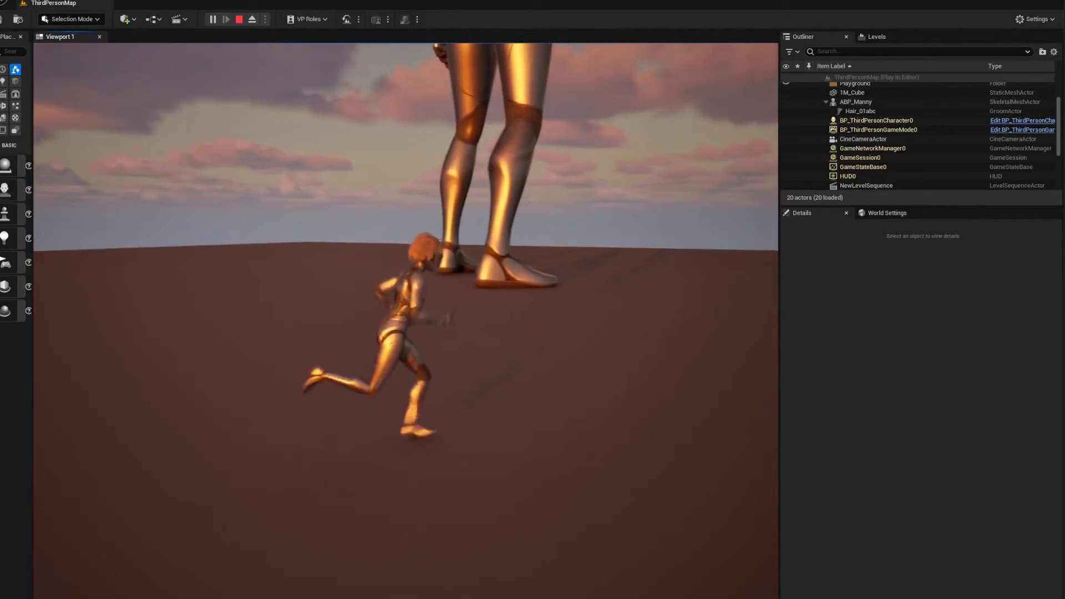
{"action": "key", "text": "d"}
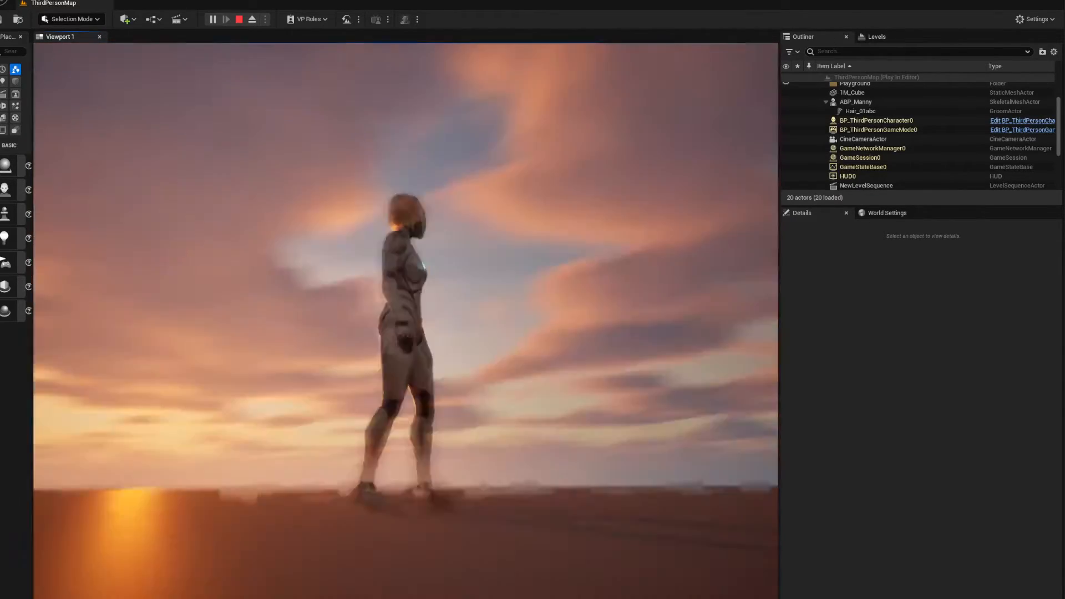
{"action": "key", "text": "Escape"}
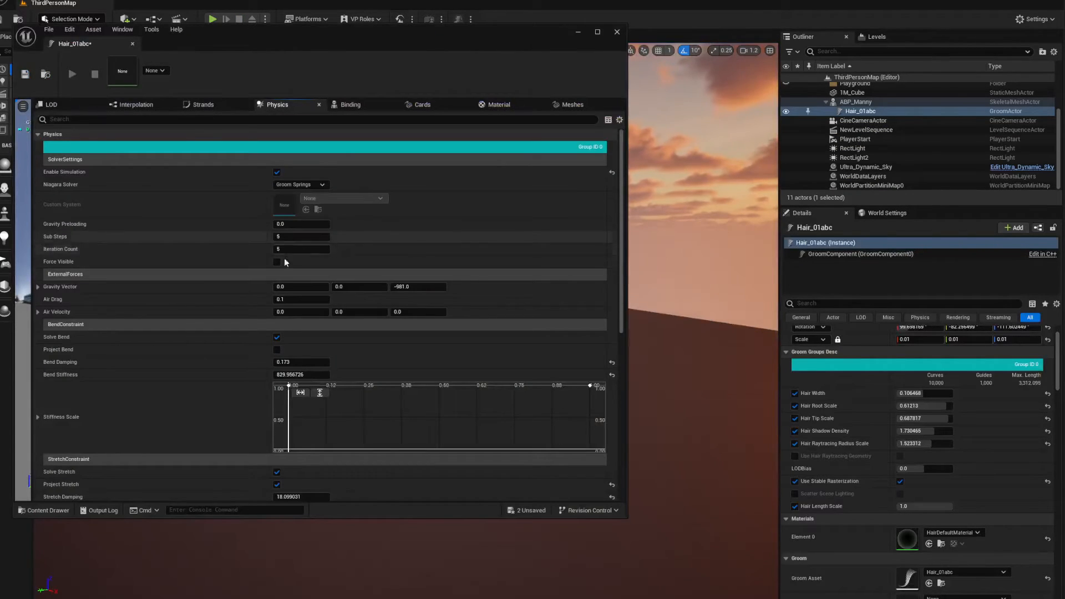
Set the Hair_01abc groom's Bend Stiffness to 400, save the asset, and put its editor away
{"action": "scroll", "coordinate": [273, 314], "scroll_direction": "down", "scroll_amount": 3}
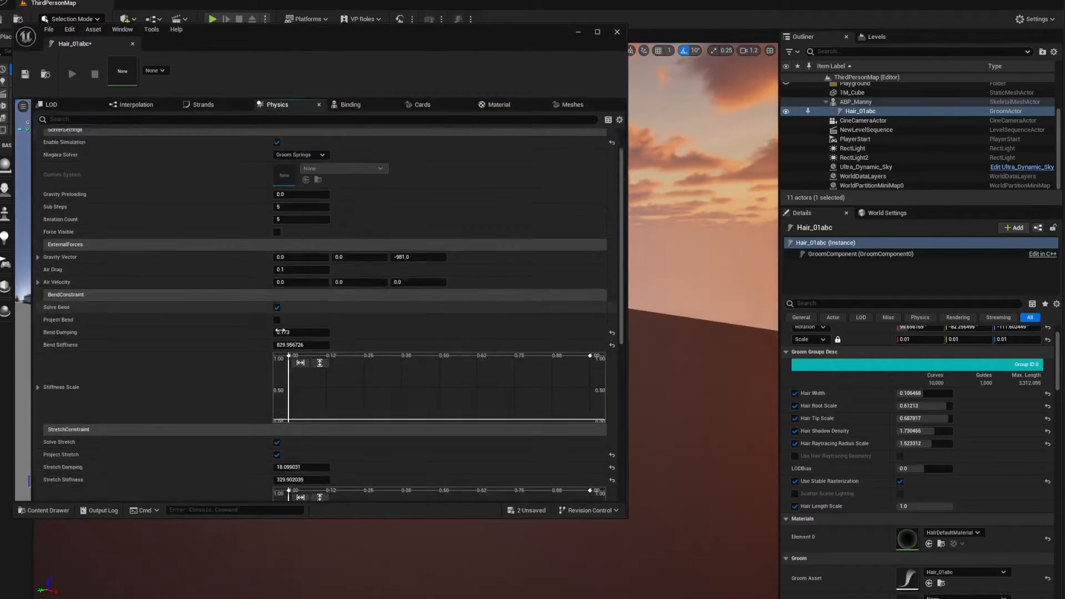
{"action": "left_click", "coordinate": [289, 316]}
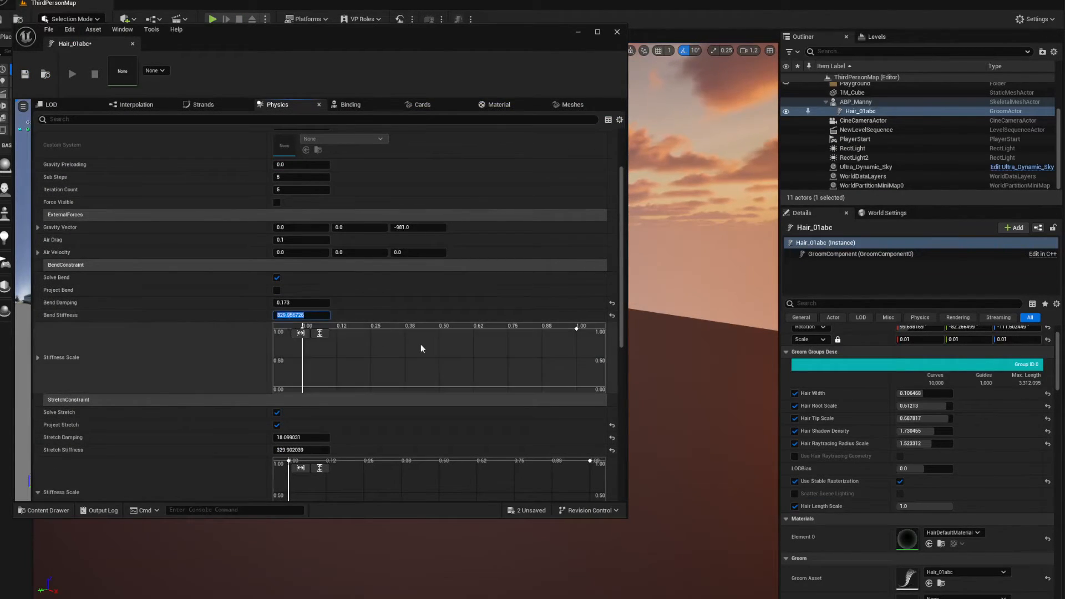
{"action": "type", "text": "400"}
{"action": "key", "text": "Return"}
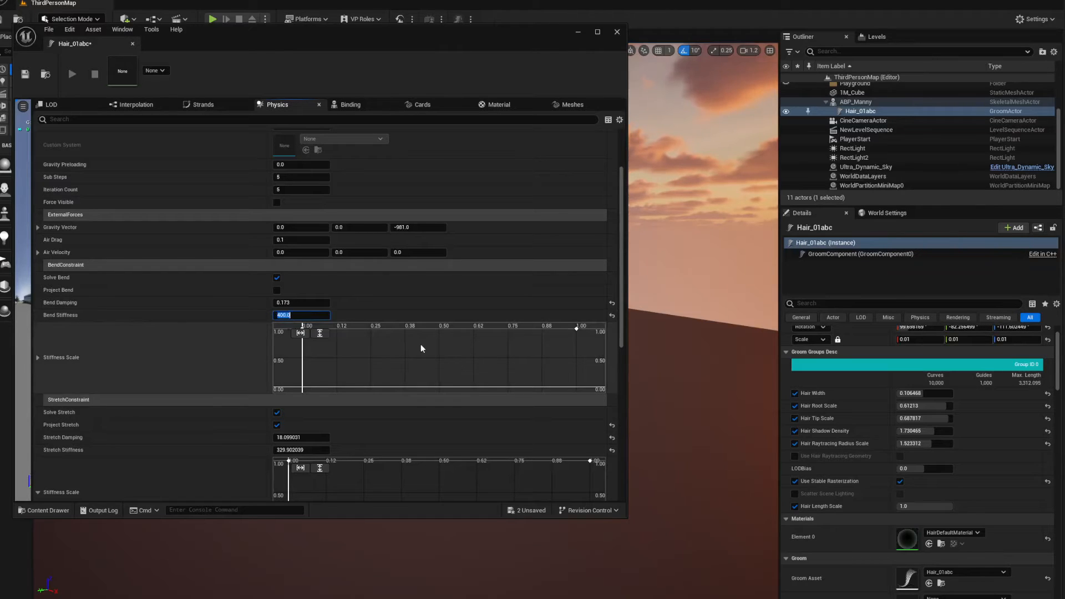
{"action": "key", "text": "ctrl+s"}
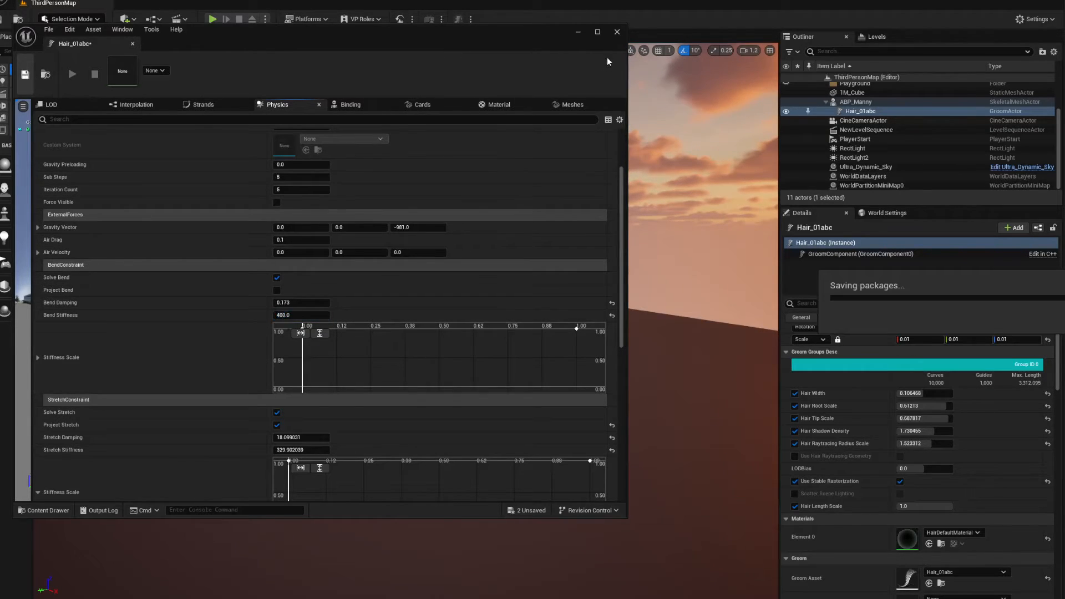
{"action": "left_click", "coordinate": [579, 34]}
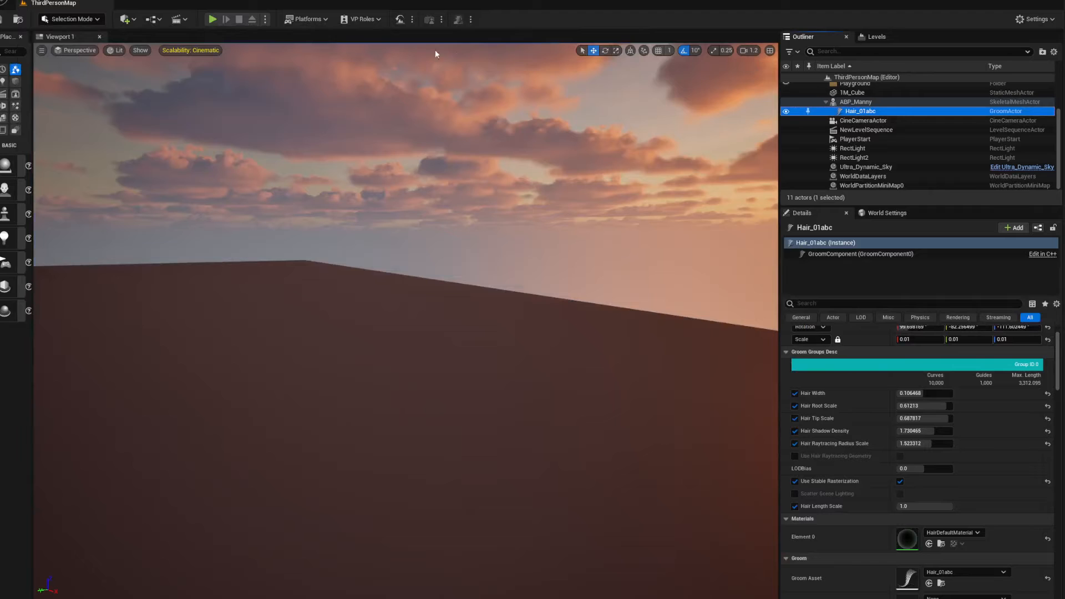
Play-test the hair with the new bend stiffness, running the character around and beside the large mannequin, and stop playing
{"action": "left_click", "coordinate": [212, 19]}
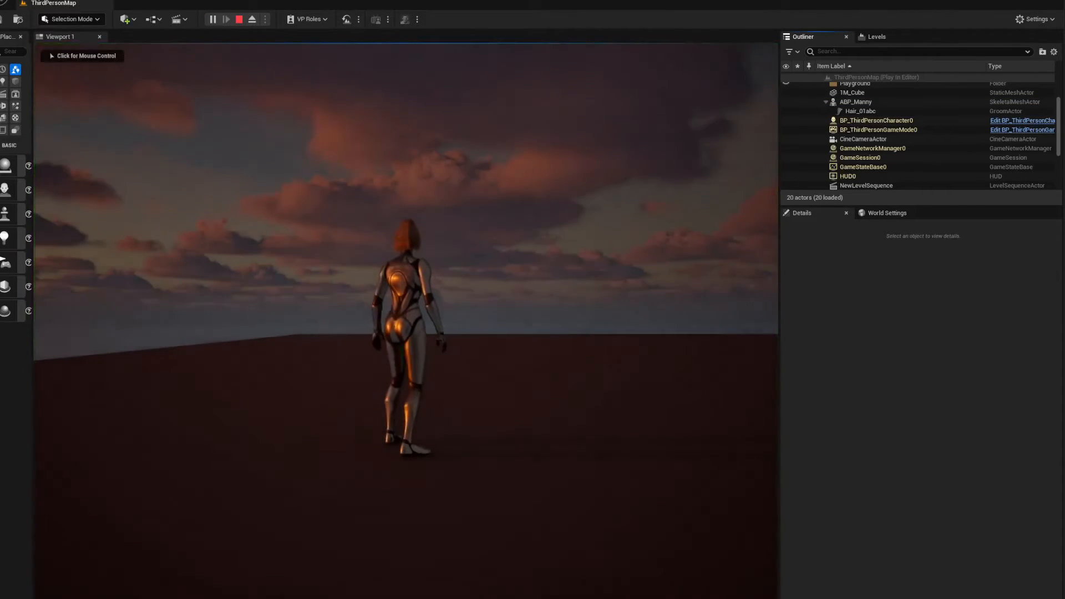
{"action": "left_click", "coordinate": [406, 311]}
{"action": "key", "text": "d"}
{"action": "key", "text": "s"}
{"action": "key", "text": "a"}
{"action": "key", "text": "w"}
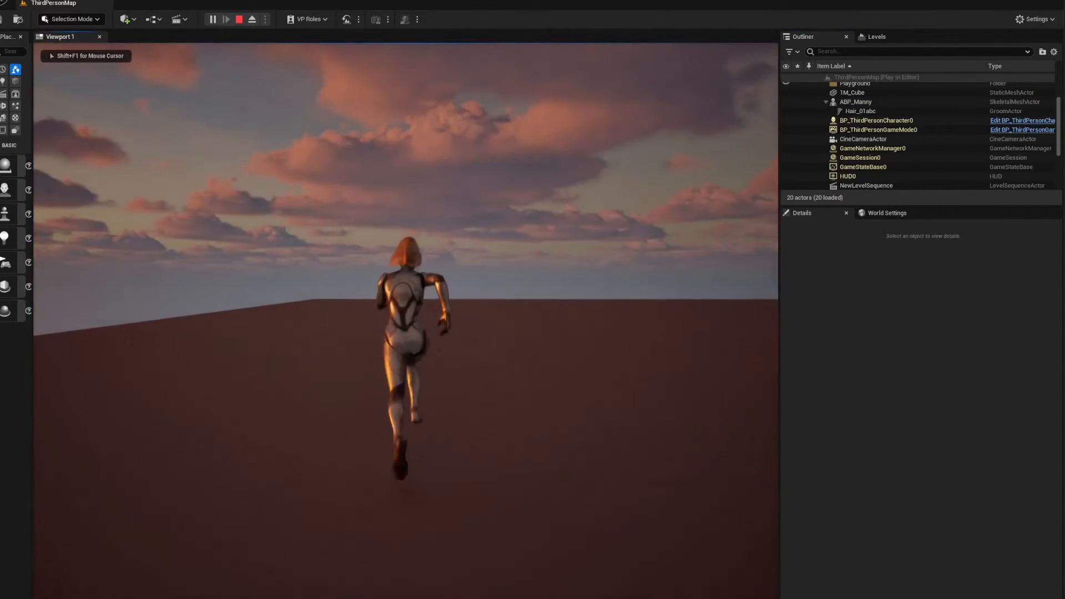
{"action": "key", "text": "d"}
{"action": "key", "text": "s"}
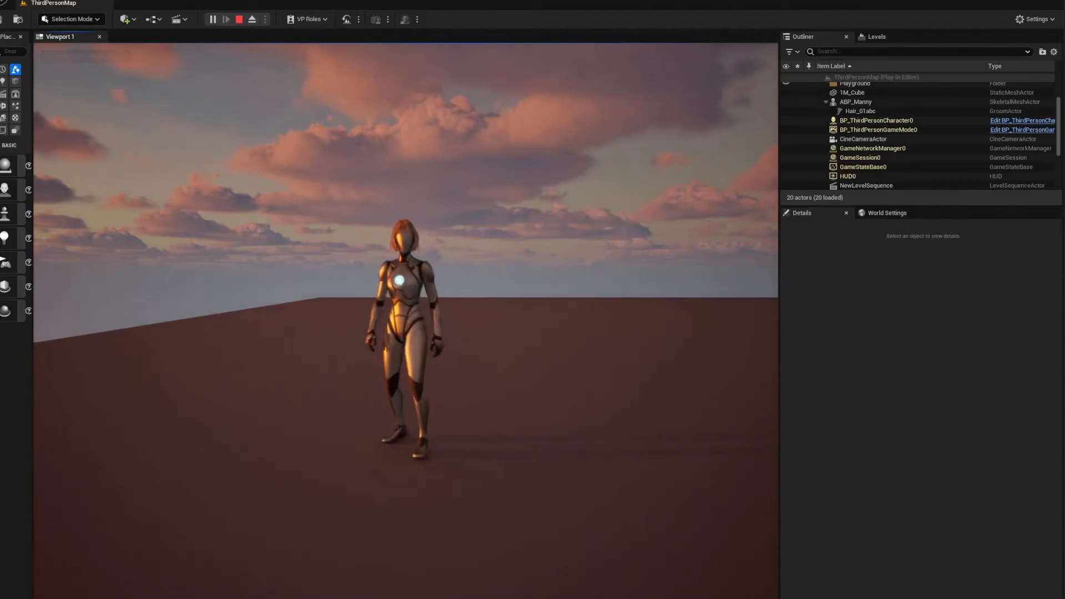
{"action": "key", "text": "s"}
{"action": "key", "text": "w"}
{"action": "key", "text": "d"}
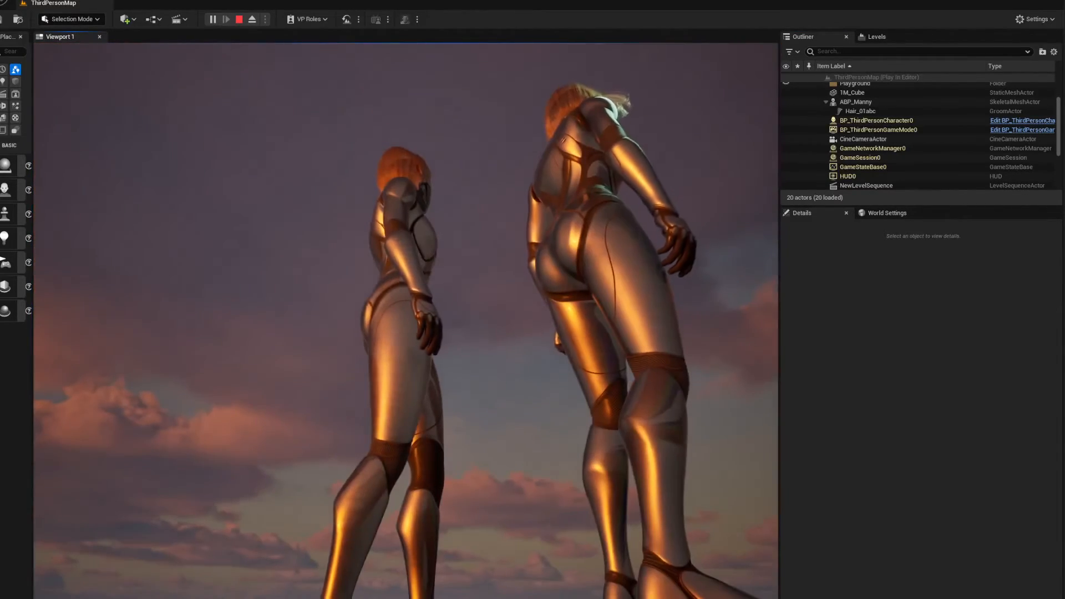
{"action": "key", "text": "d"}
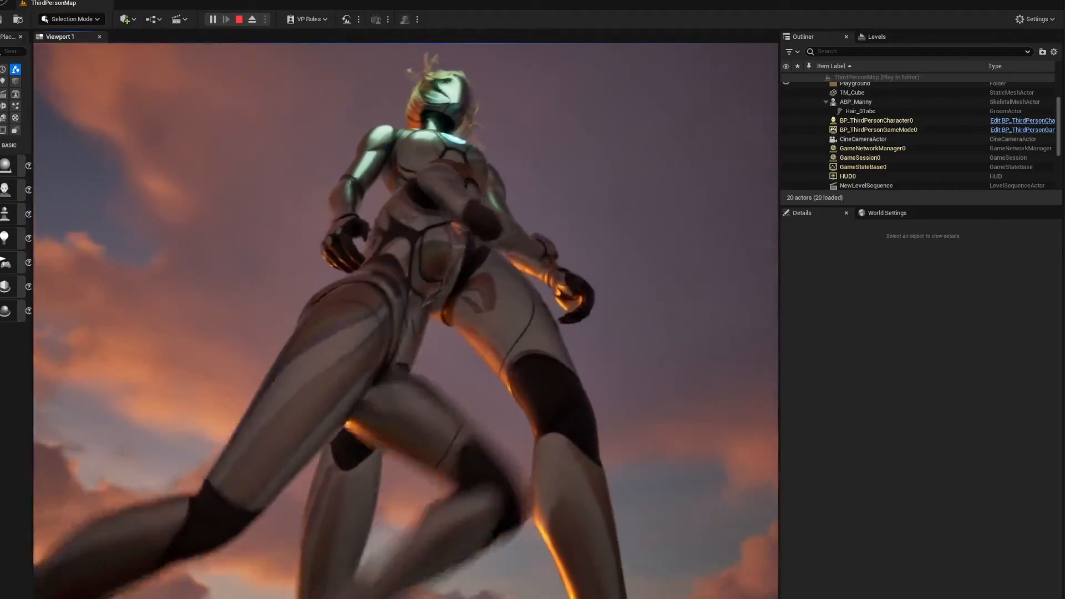
{"action": "key", "text": "a"}
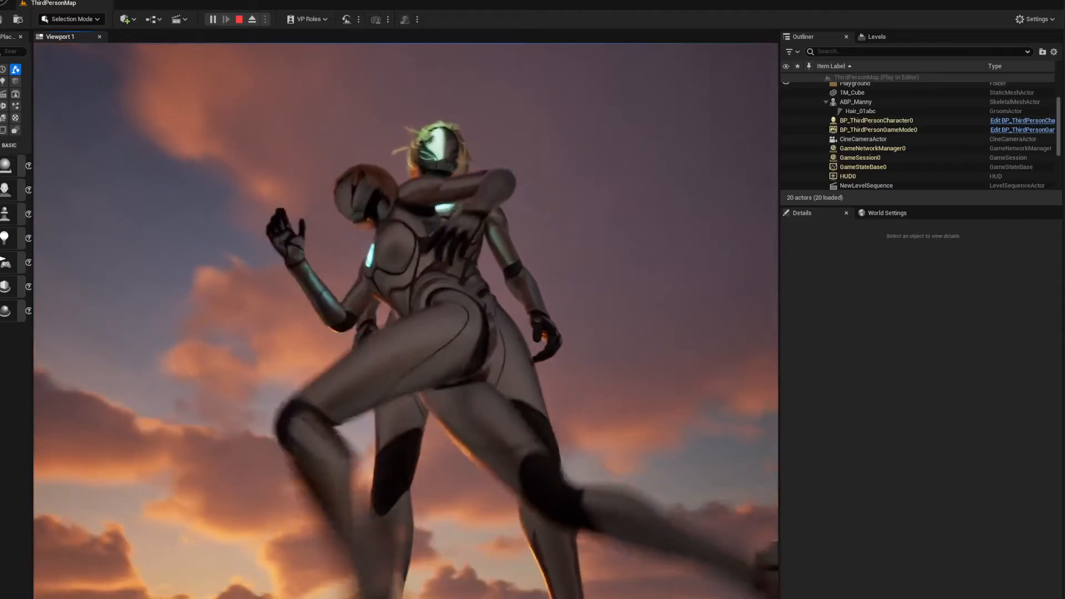
{"action": "key", "text": "w"}
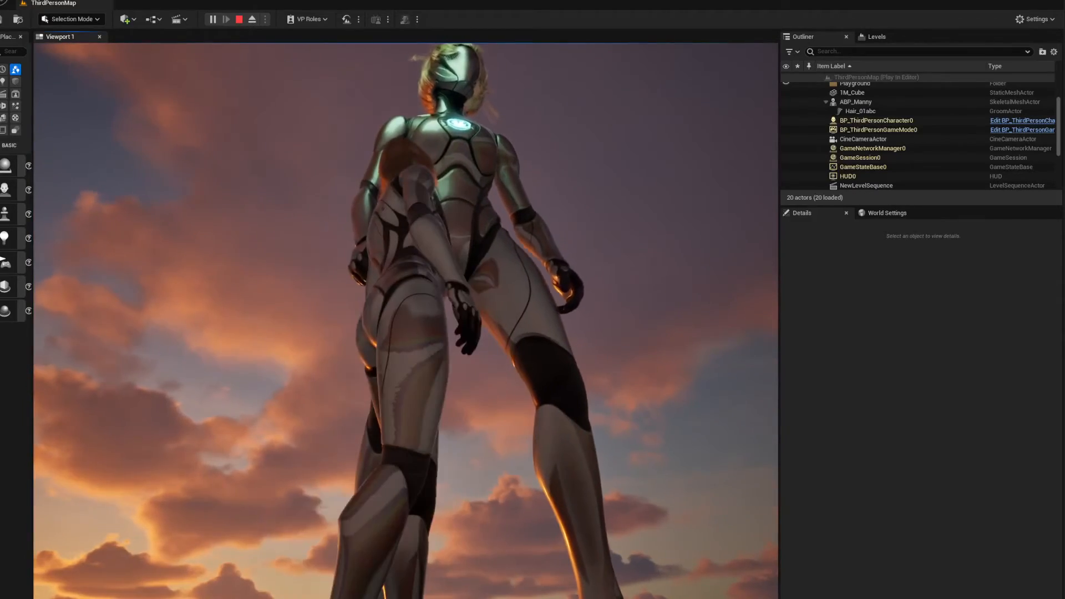
{"action": "key", "text": "Escape"}
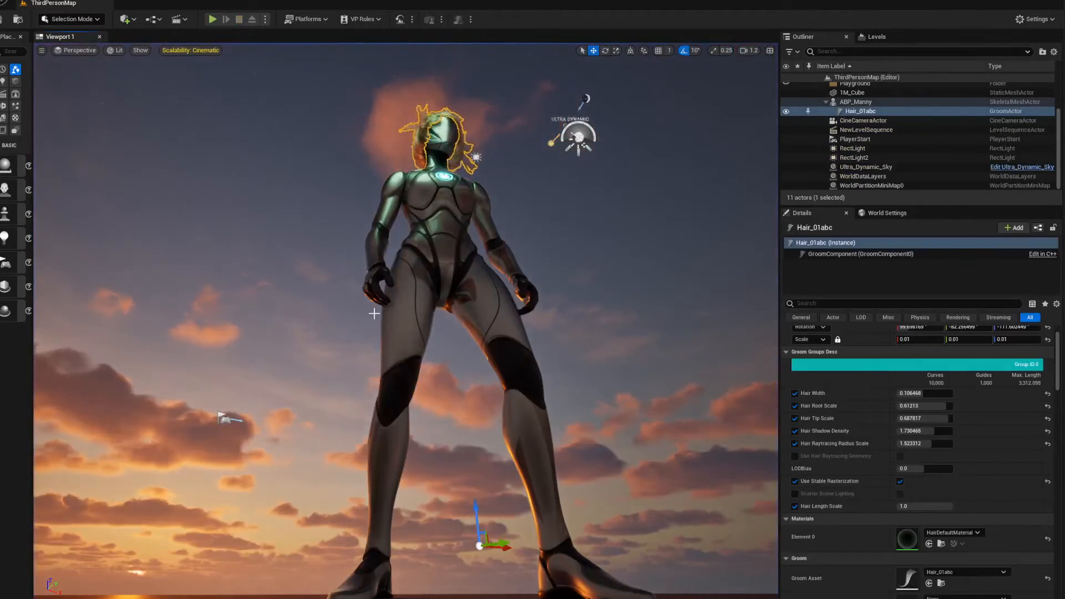
View the large mannequin from the front, inspect the HairDefaultMaterial graph assigned to its hair, and close the material
{"action": "right_click_drag", "start_coordinate": [375, 313], "coordinate": [380, 378]}
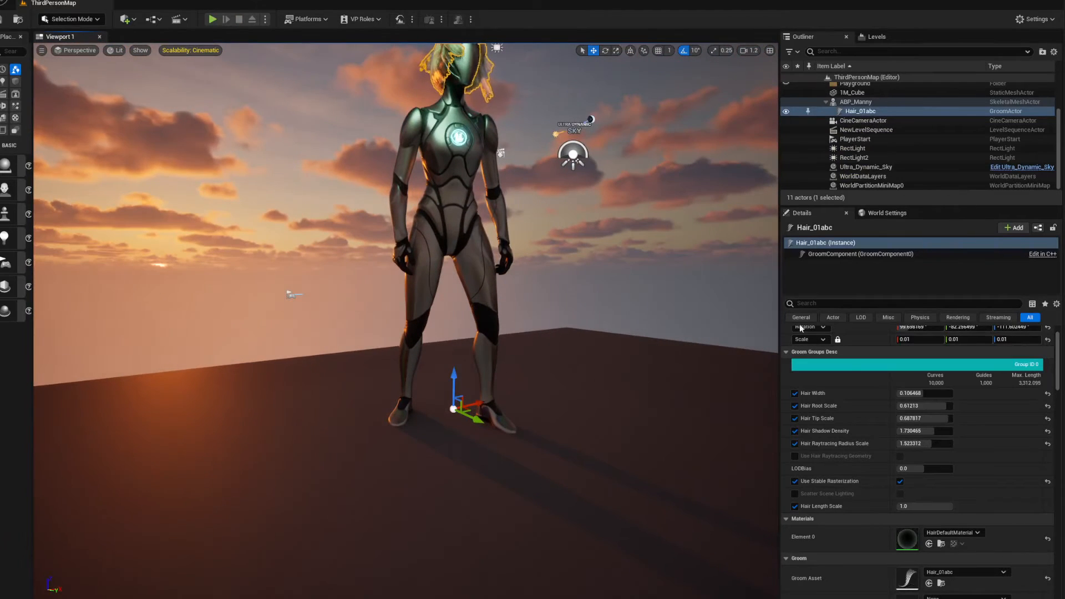
{"action": "double_click", "coordinate": [908, 547]}
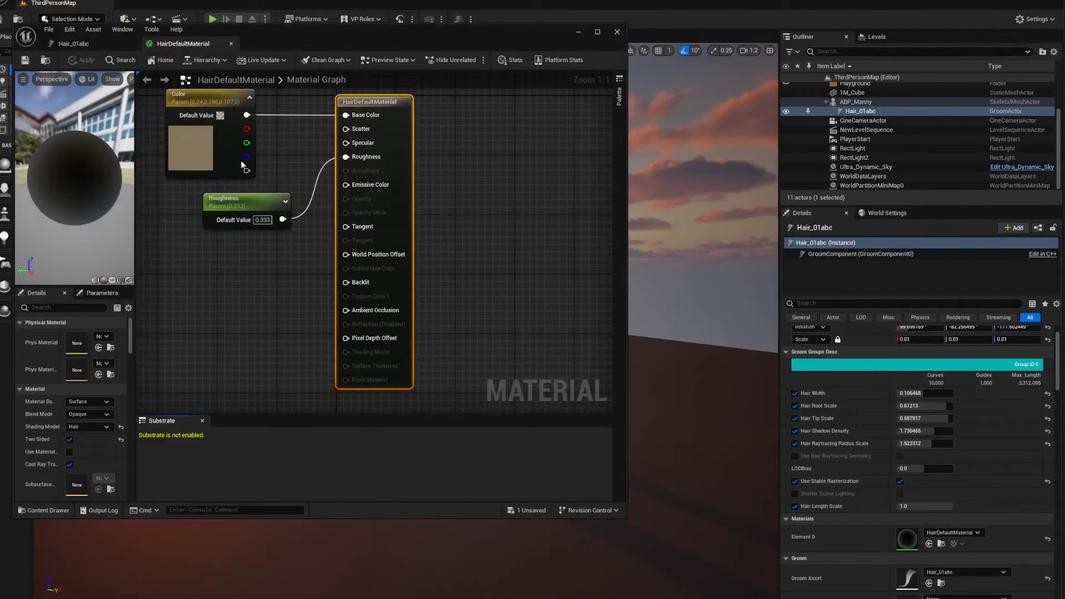
{"action": "left_click", "coordinate": [616, 32]}
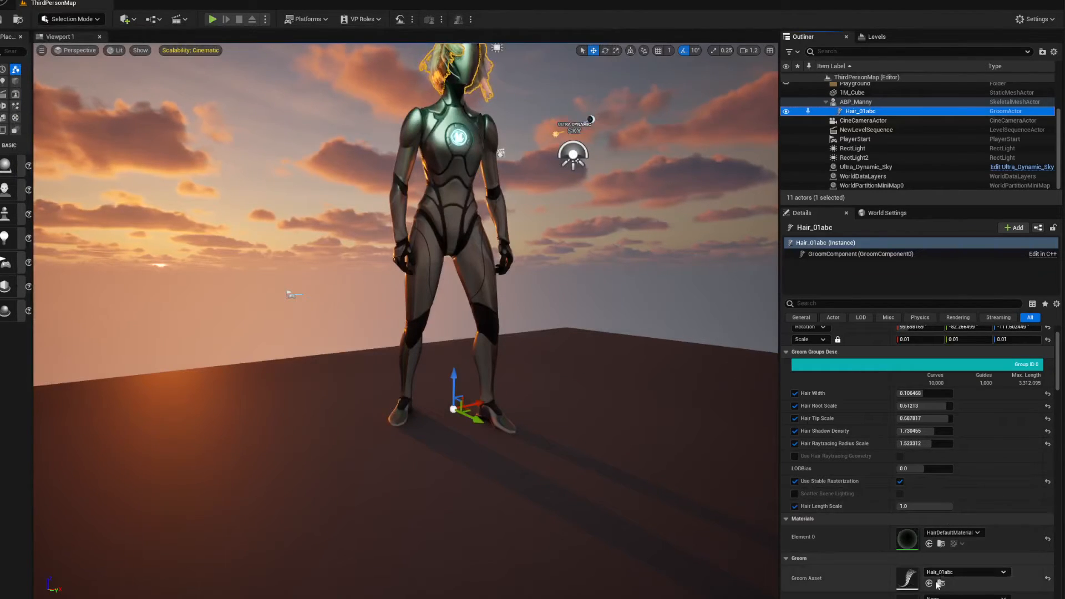
Reopen the Hair_01abc groom asset and review its bend, stretch and collision constraint settings beside the level view
{"action": "double_click", "coordinate": [909, 580]}
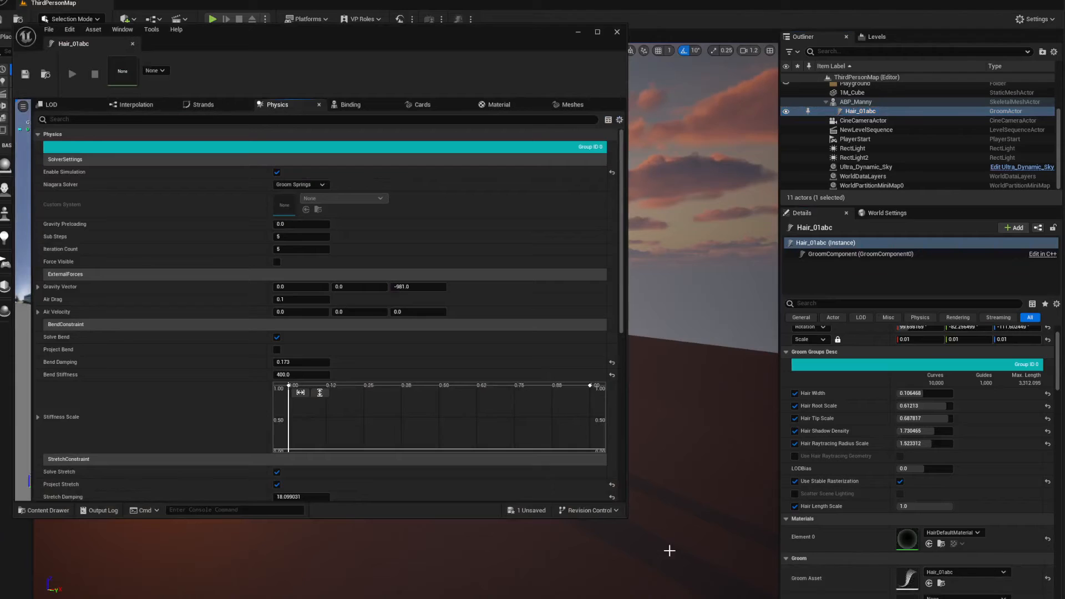
{"action": "left_click_drag", "start_coordinate": [286, 31], "coordinate": [433, 56]}
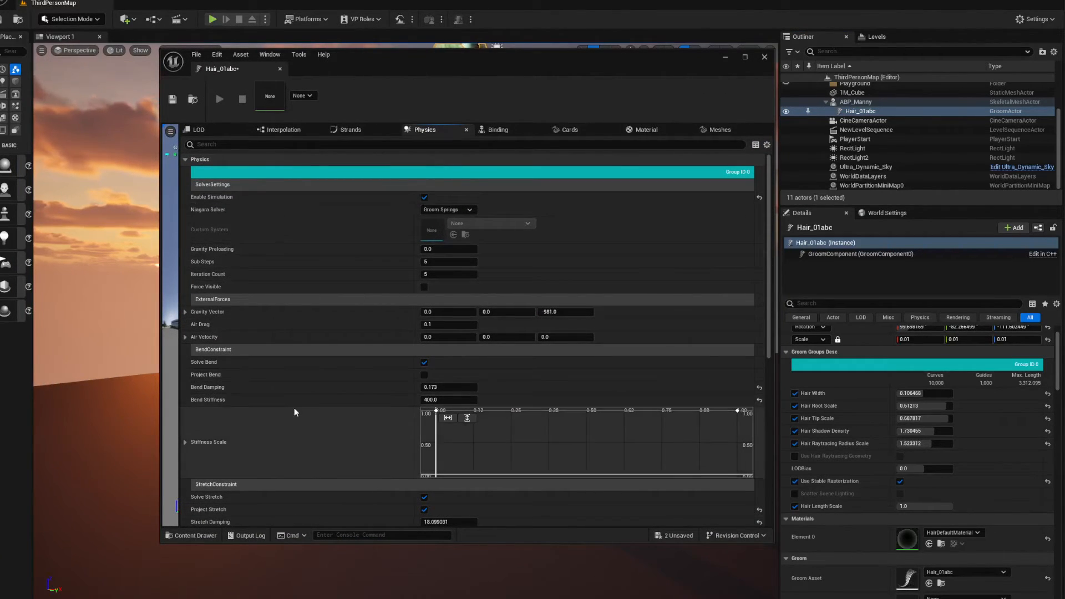
{"action": "scroll", "coordinate": [263, 382], "scroll_direction": "down", "scroll_amount": 4}
{"action": "scroll", "coordinate": [263, 380], "scroll_direction": "down", "scroll_amount": 1}
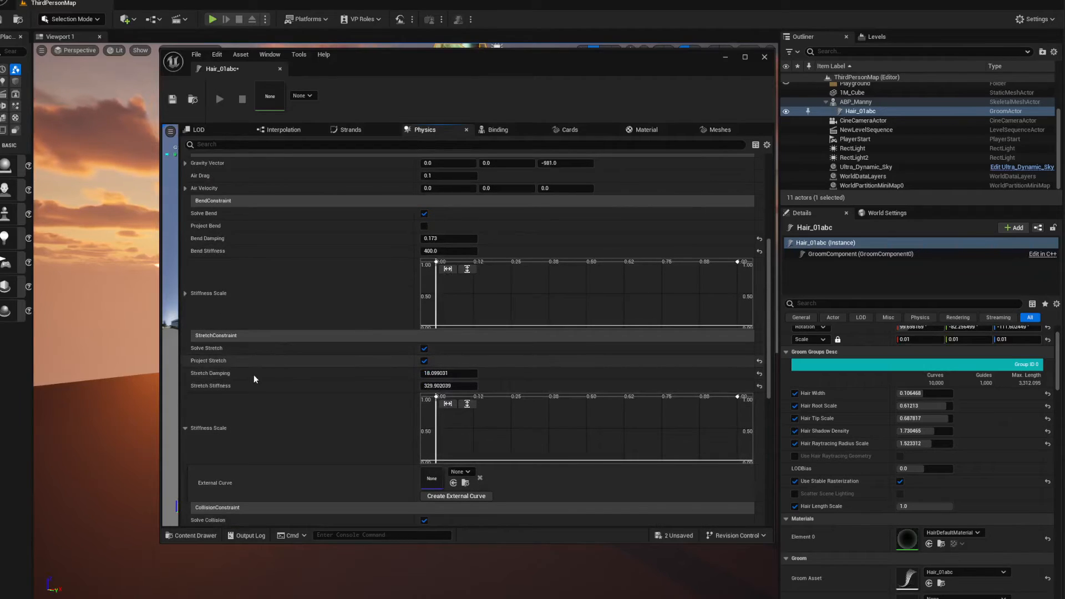
{"action": "scroll", "coordinate": [336, 387], "scroll_direction": "down", "scroll_amount": 2}
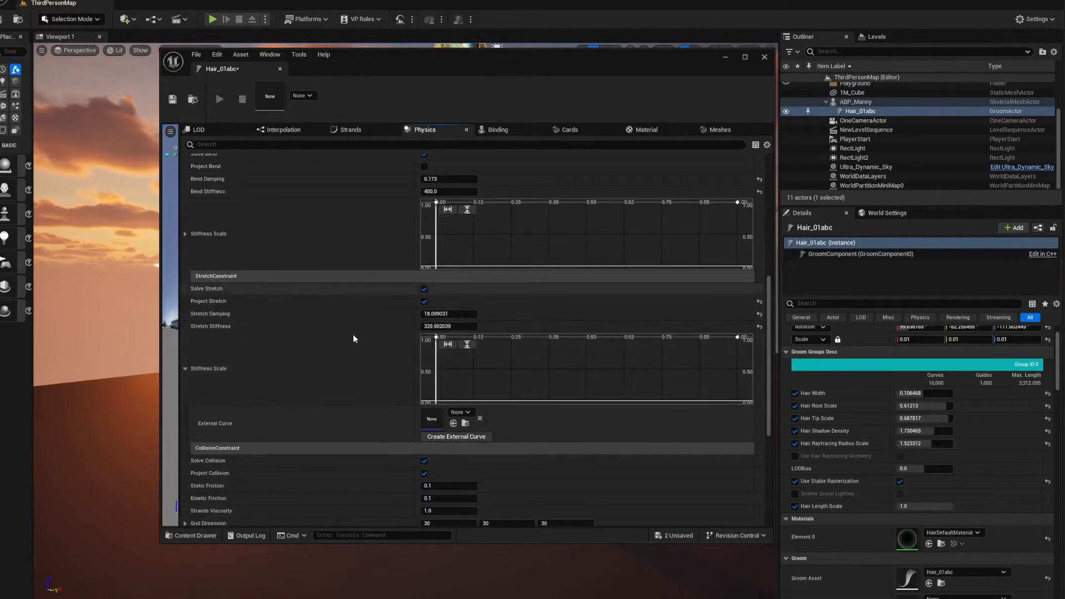
{"action": "scroll", "coordinate": [344, 352], "scroll_direction": "up", "scroll_amount": 5}
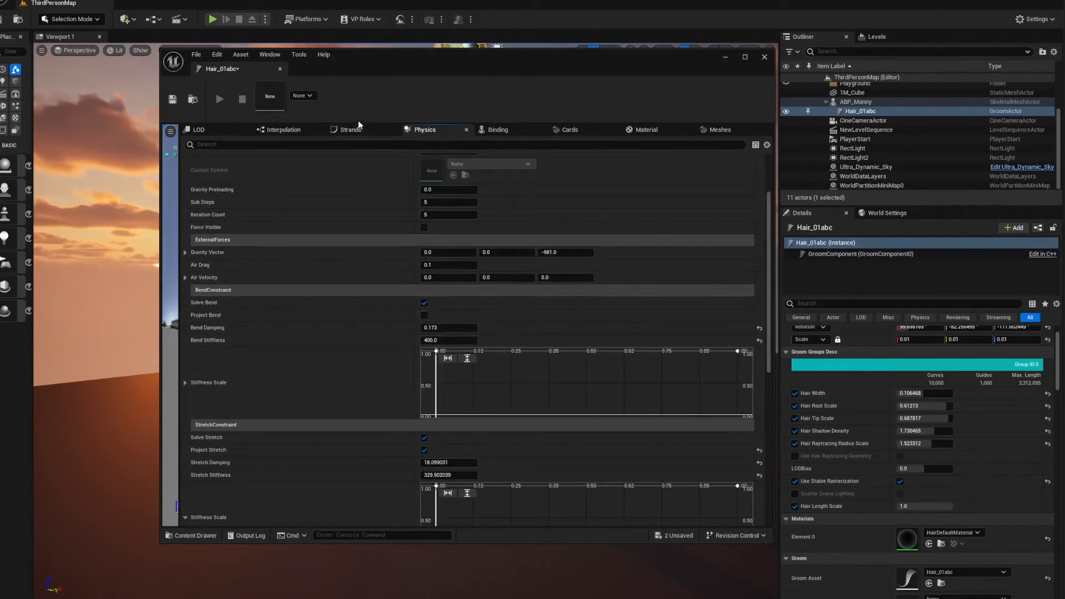
Check the Hair_01abc groom asset's strand settings, then put its editor away
{"action": "left_click", "coordinate": [355, 128]}
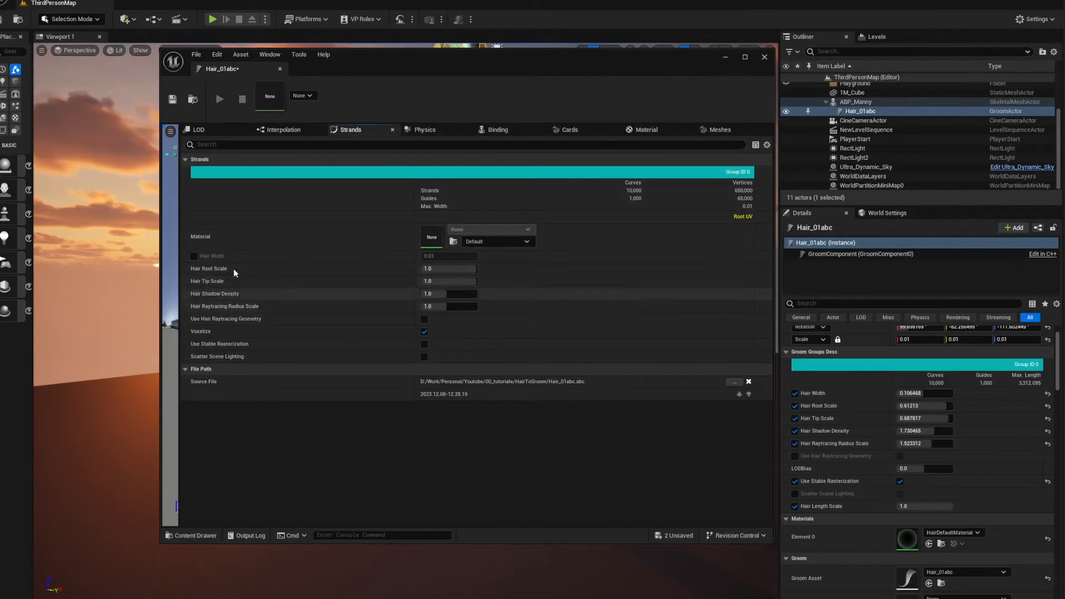
{"action": "left_click", "coordinate": [764, 57]}
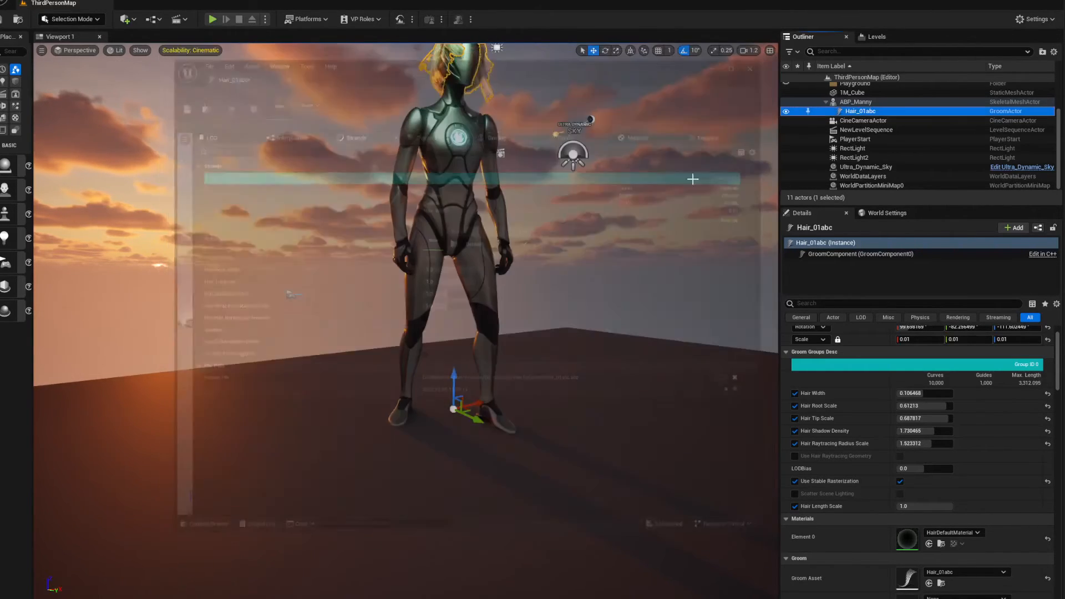
Frame the large mannequin's hair and set its Hair Width to 0.1483 and Hair Tip Scale to about 0.39
{"action": "scroll", "coordinate": [876, 459], "scroll_direction": "up", "scroll_amount": 2}
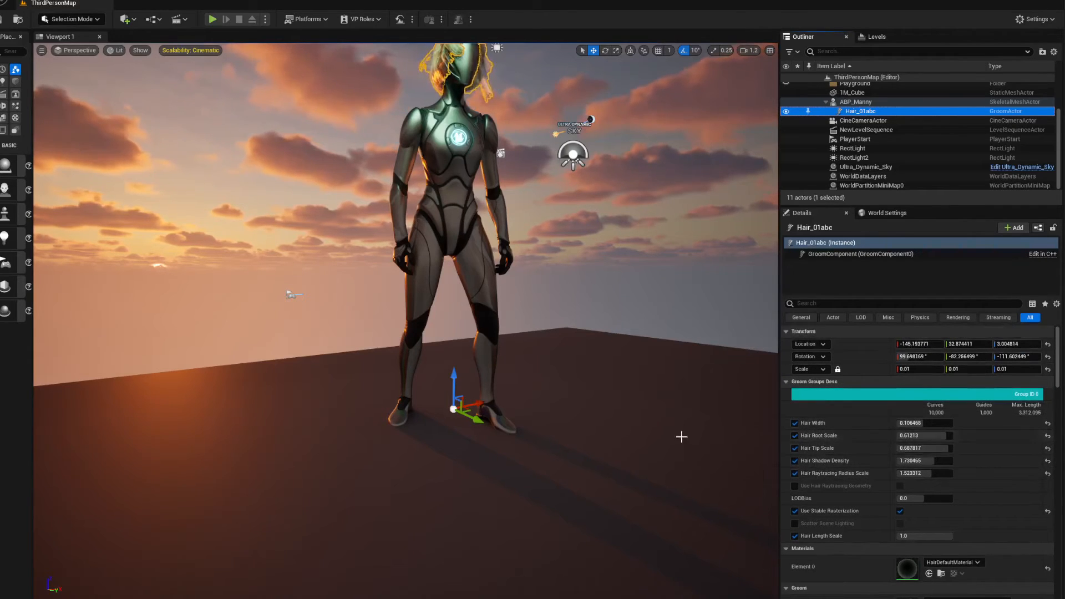
{"action": "key", "text": "f"}
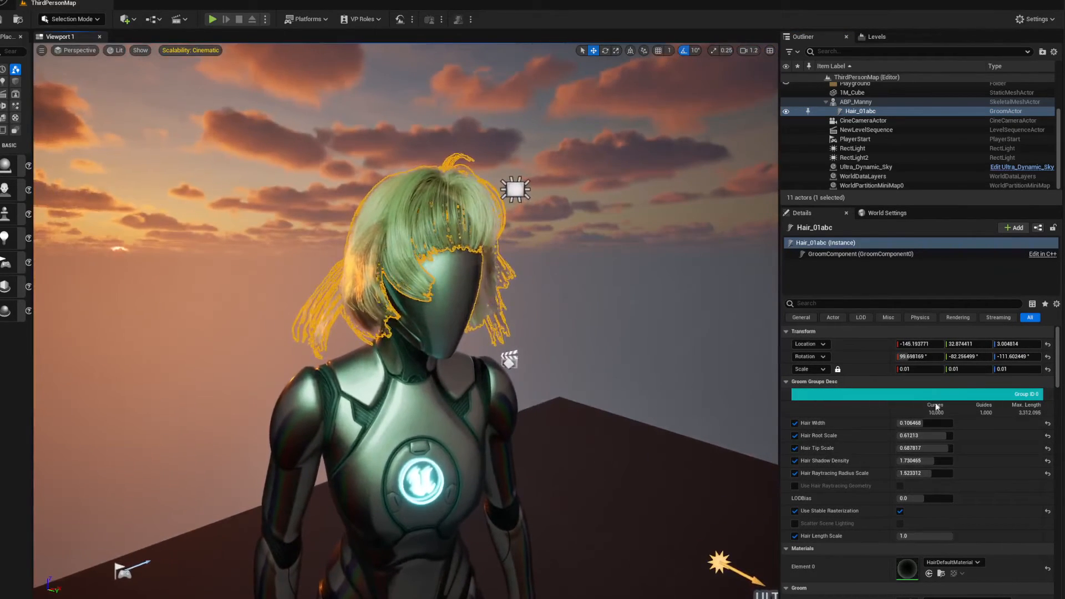
{"action": "mouse_move", "coordinate": [921, 423]}
{"action": "left_mouse_down"}
{"action": "mouse_move", "coordinate": [943, 423]}
{"action": "mouse_move", "coordinate": [931, 423]}
{"action": "mouse_move", "coordinate": [929, 440]}
{"action": "left_mouse_up"}
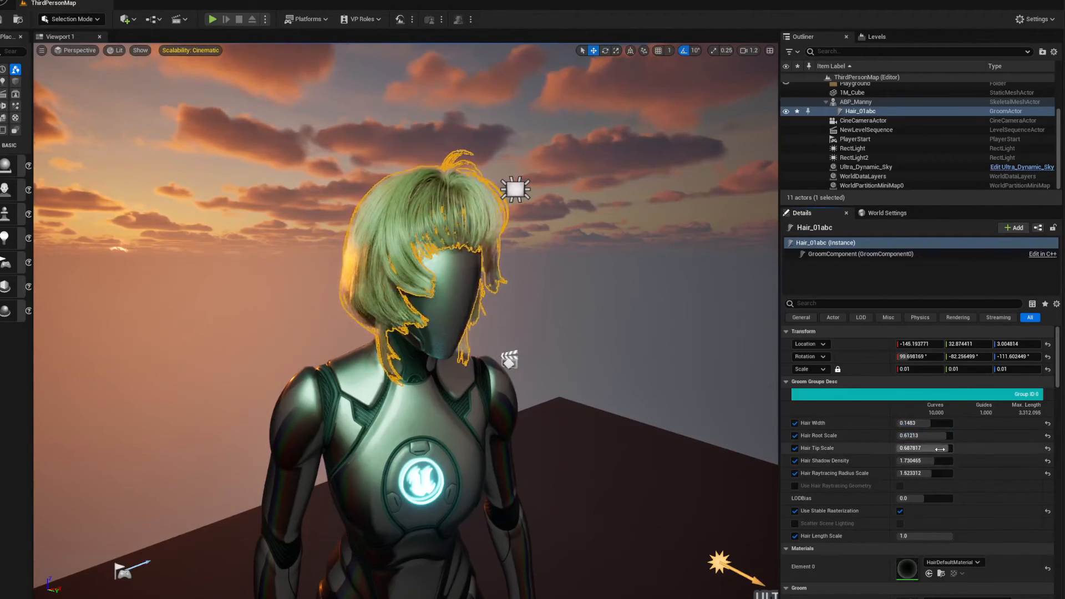
{"action": "left_click_drag", "start_coordinate": [935, 448], "coordinate": [939, 474]}
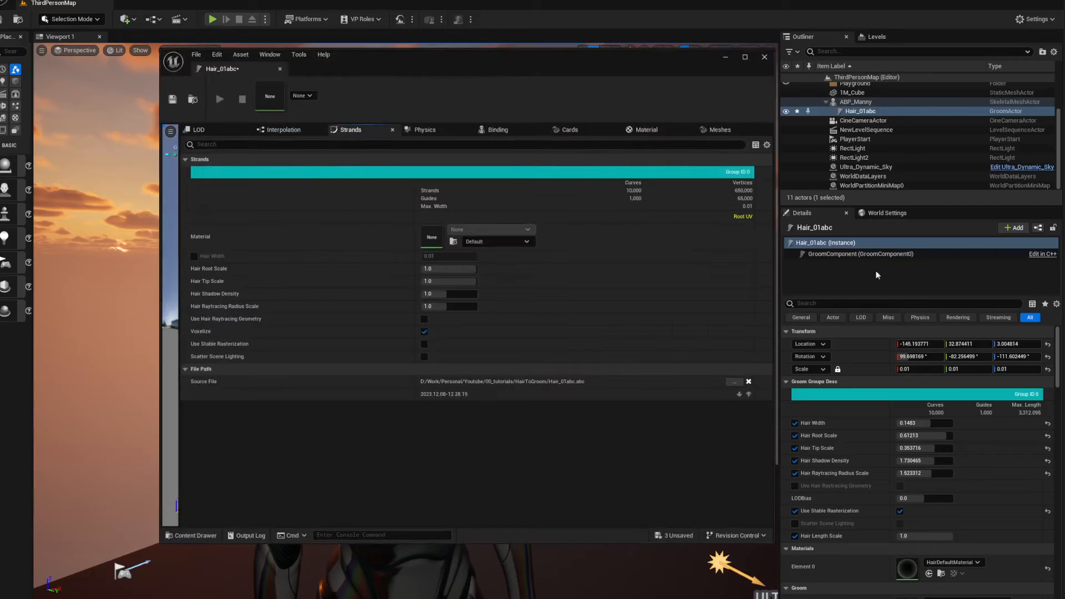
Bring the Hair_01abc groom editor beside the mannequin's head and set Bend Stiffness to about 215 in its physics settings
{"action": "left_click_drag", "start_coordinate": [563, 49], "coordinate": [910, 41]}
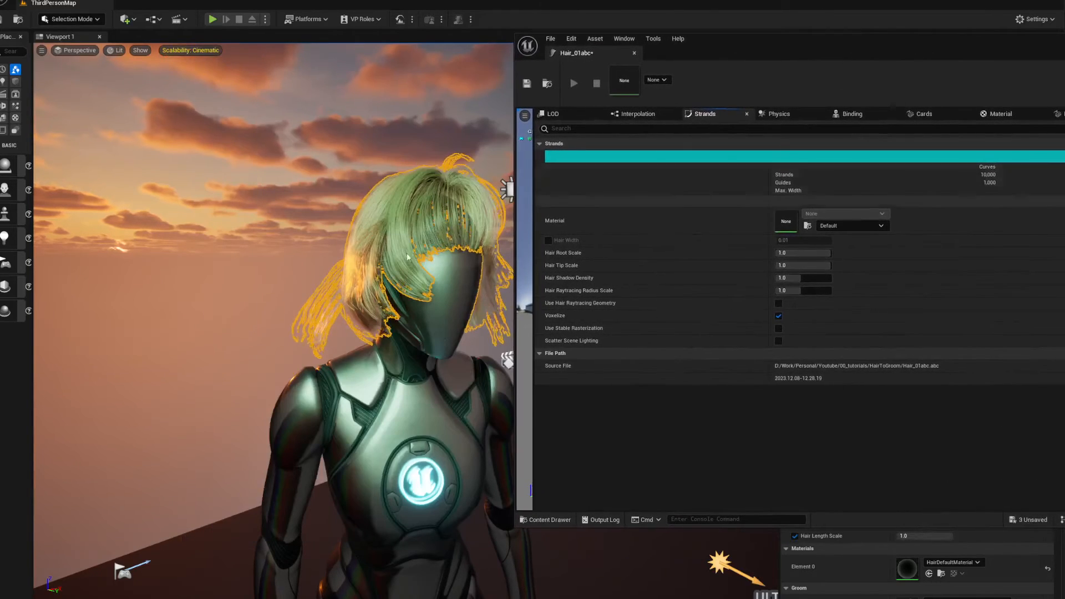
{"action": "left_click_drag", "start_coordinate": [759, 54], "coordinate": [630, 43]}
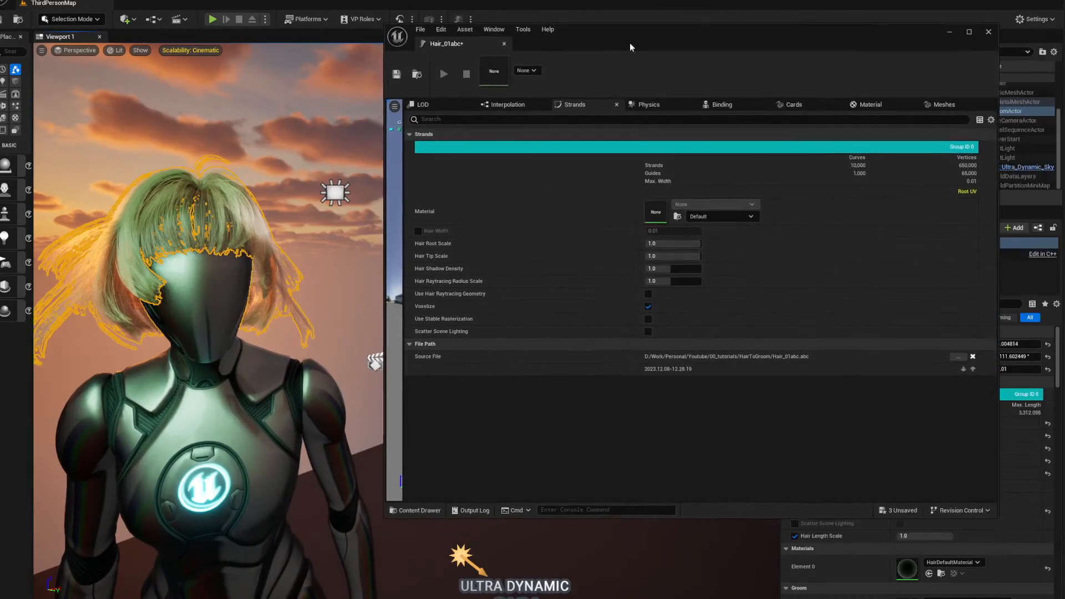
{"action": "left_click", "coordinate": [652, 103]}
{"action": "scroll", "coordinate": [590, 316], "scroll_direction": "down", "scroll_amount": 5}
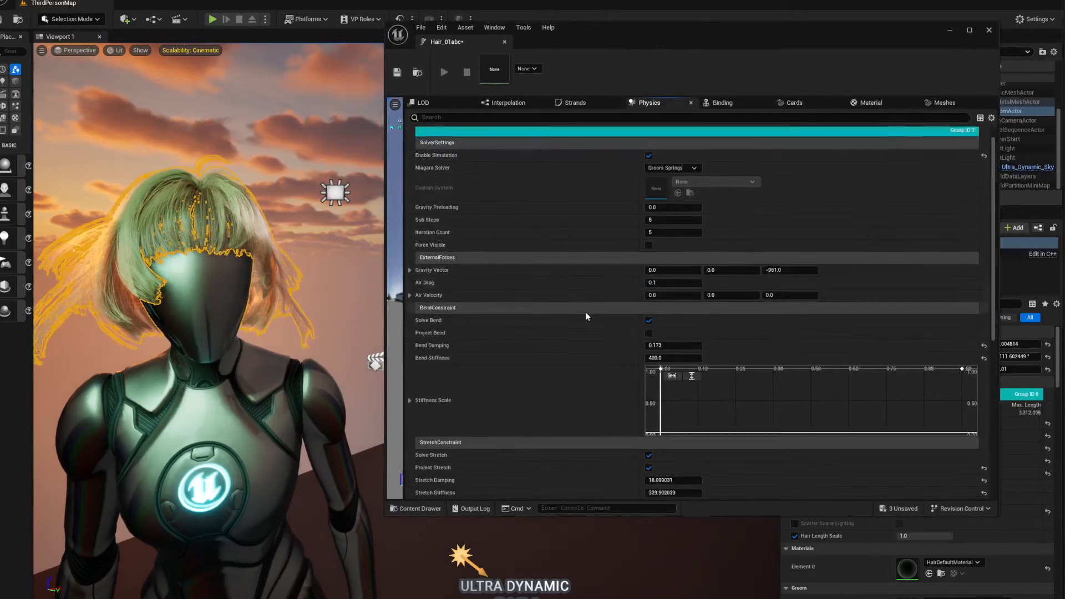
{"action": "left_click_drag", "start_coordinate": [666, 269], "coordinate": [643, 270]}
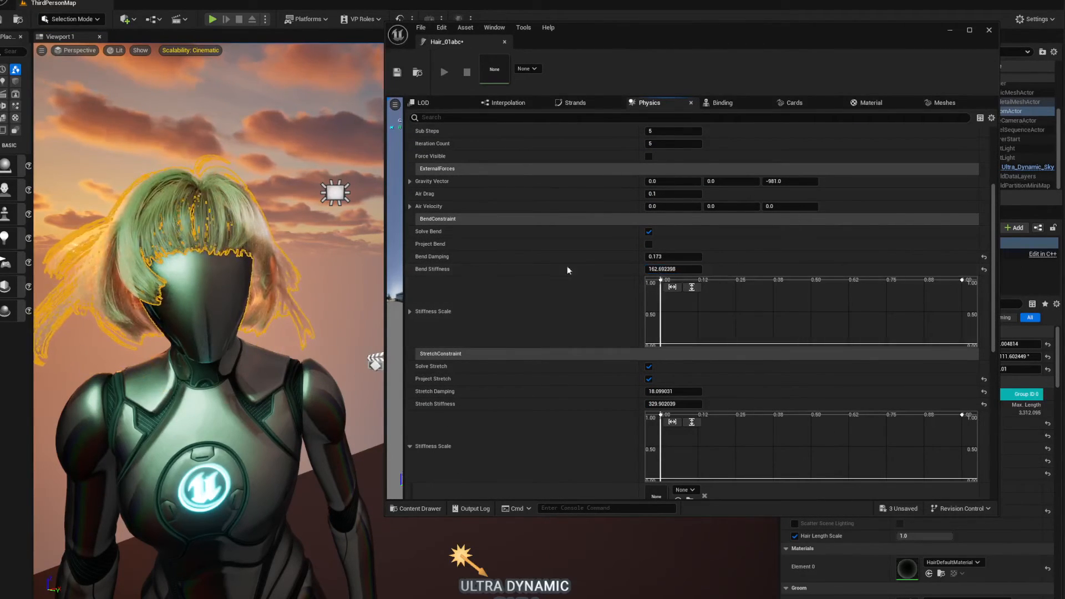
{"action": "left_click_drag", "start_coordinate": [669, 270], "coordinate": [680, 270]}
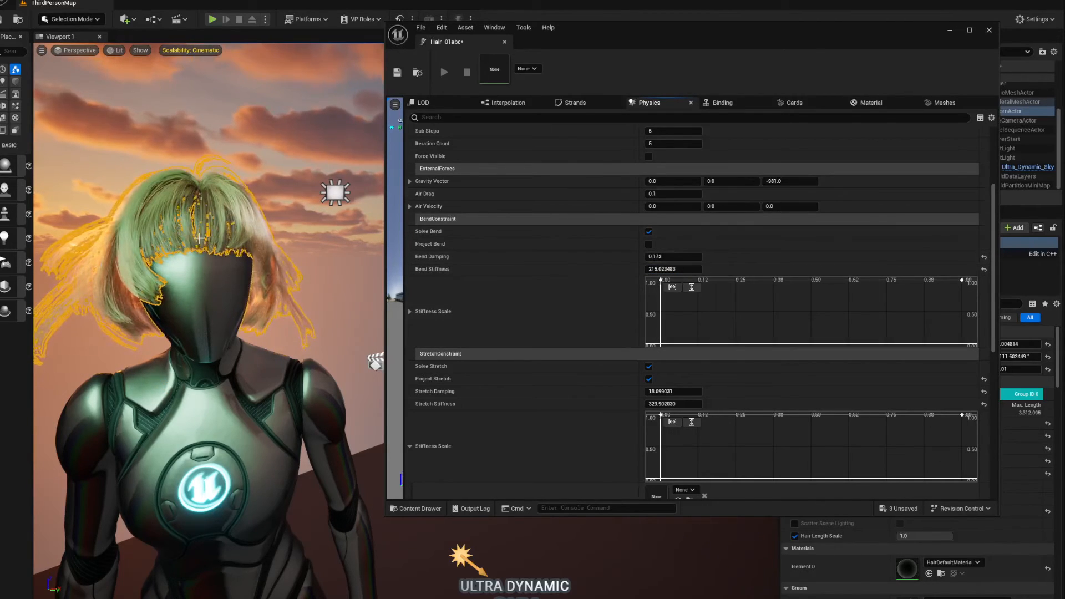
Set the groom's Stretch Stiffness to about 99.68 and put its editor away
{"action": "scroll", "coordinate": [561, 386], "scroll_direction": "down", "scroll_amount": 3}
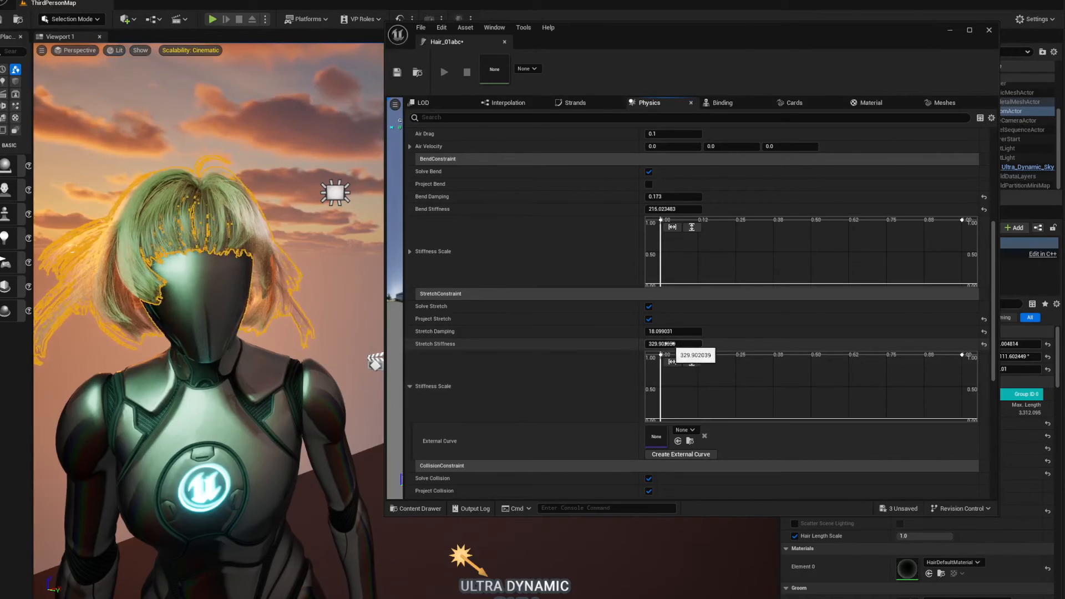
{"action": "mouse_move", "coordinate": [664, 345]}
{"action": "left_mouse_down"}
{"action": "mouse_move", "coordinate": [646, 344]}
{"action": "mouse_move", "coordinate": [662, 345]}
{"action": "left_mouse_up"}
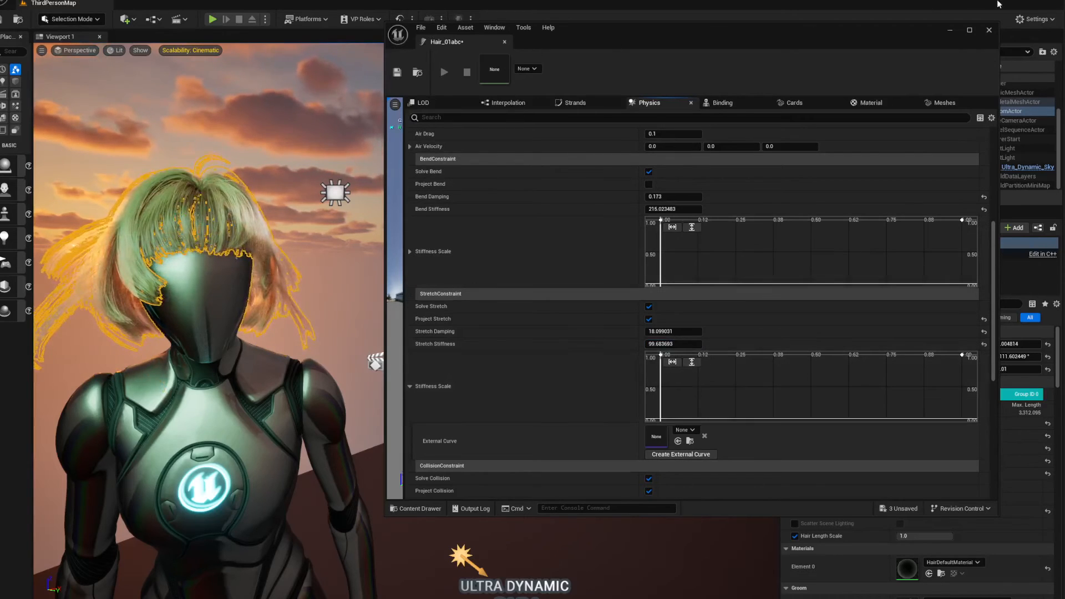
{"action": "left_click", "coordinate": [990, 31]}
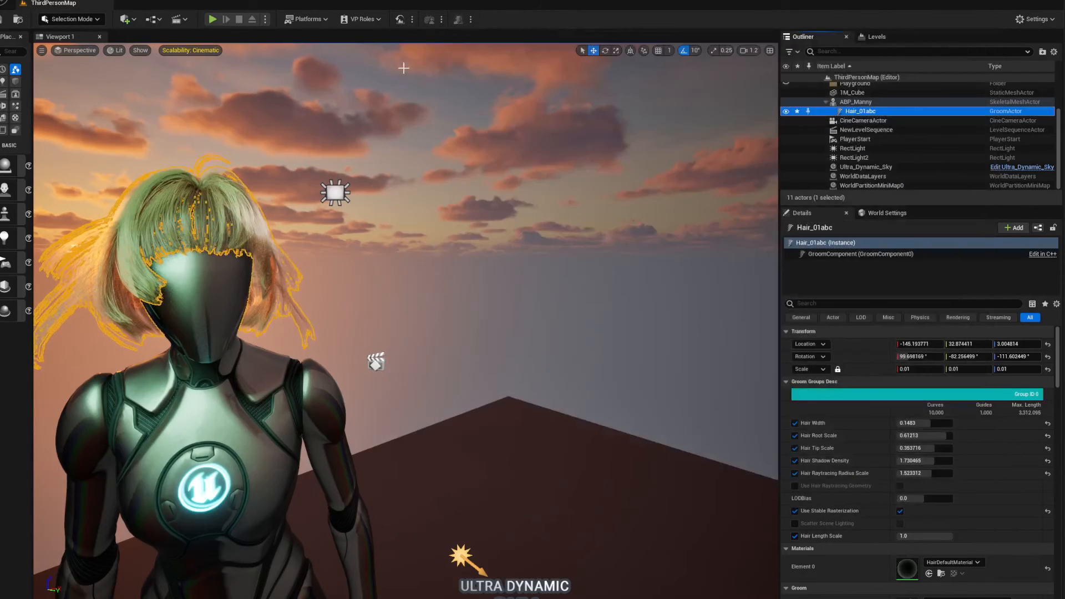
Play-test the level, running the character in changing directions over the open floor to watch the hair move
{"action": "left_click", "coordinate": [212, 19]}
{"action": "key", "text": "d"}
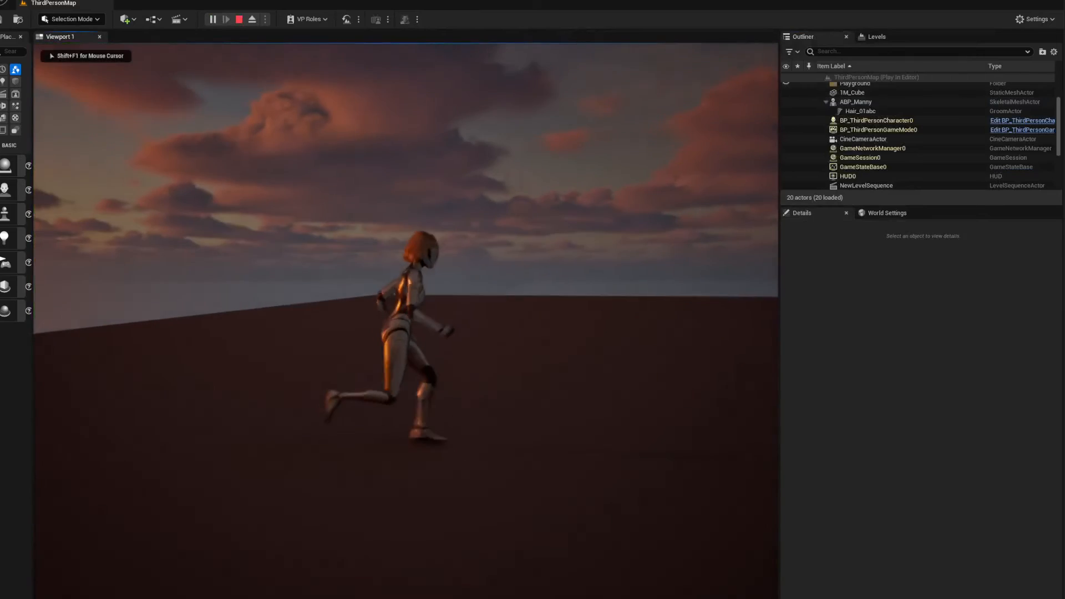
{"action": "key", "text": "s"}
{"action": "key", "text": "a"}
{"action": "key", "text": "s"}
{"action": "key", "text": "a"}
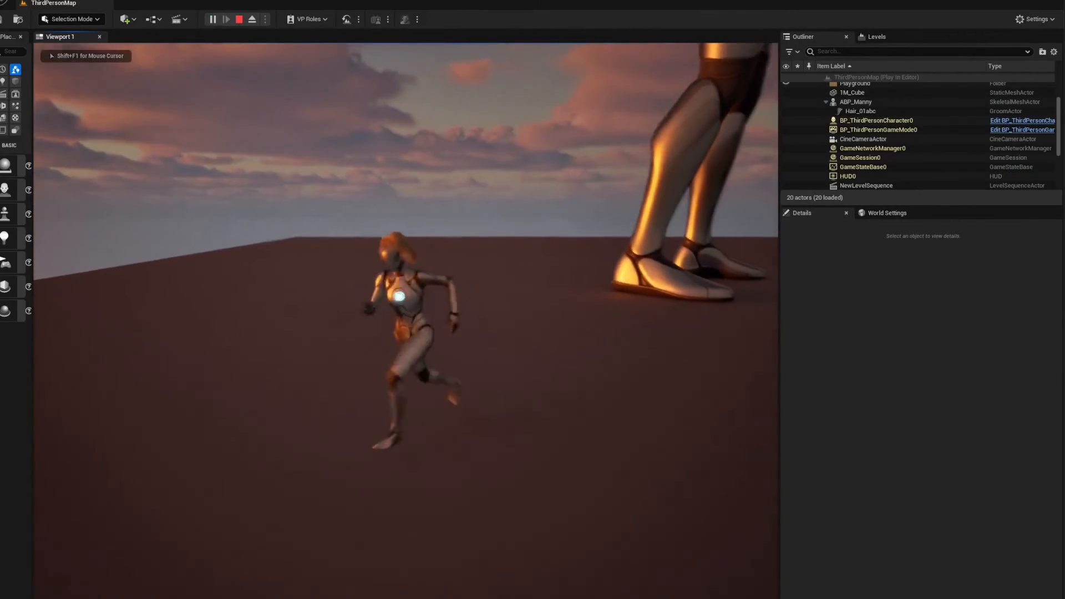
{"action": "key", "text": "s"}
{"action": "key", "text": "d"}
{"action": "key", "text": "w"}
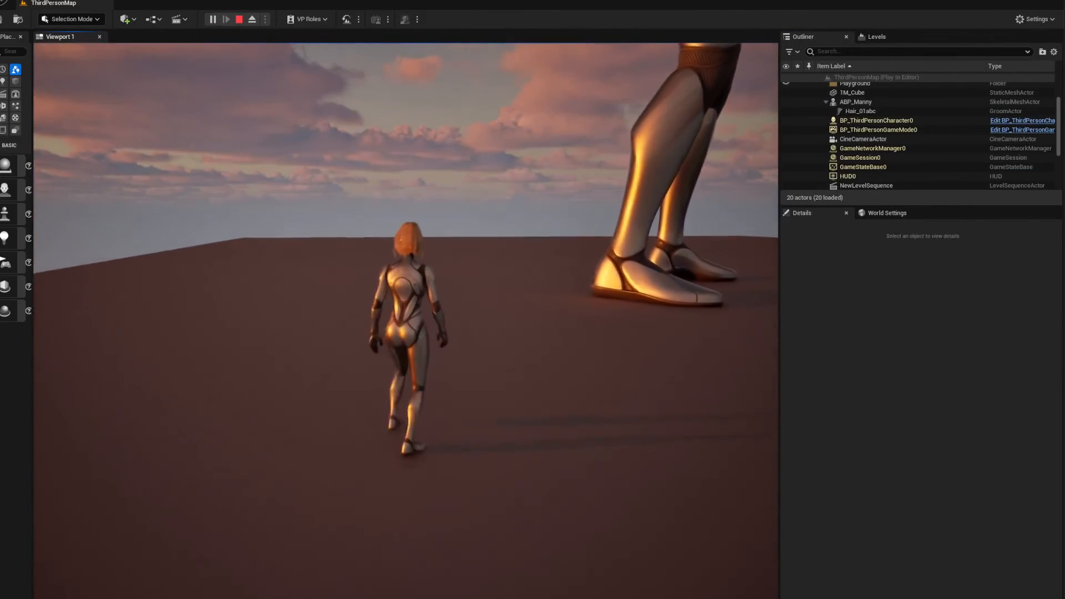
{"action": "key", "text": "w"}
{"action": "key", "text": "d"}
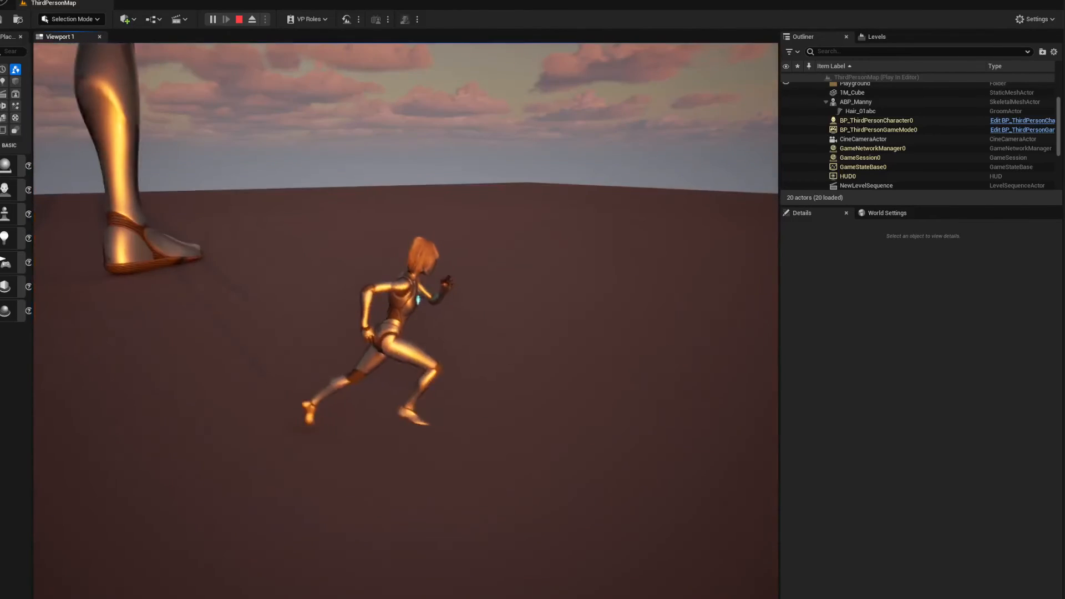
{"action": "key", "text": "s"}
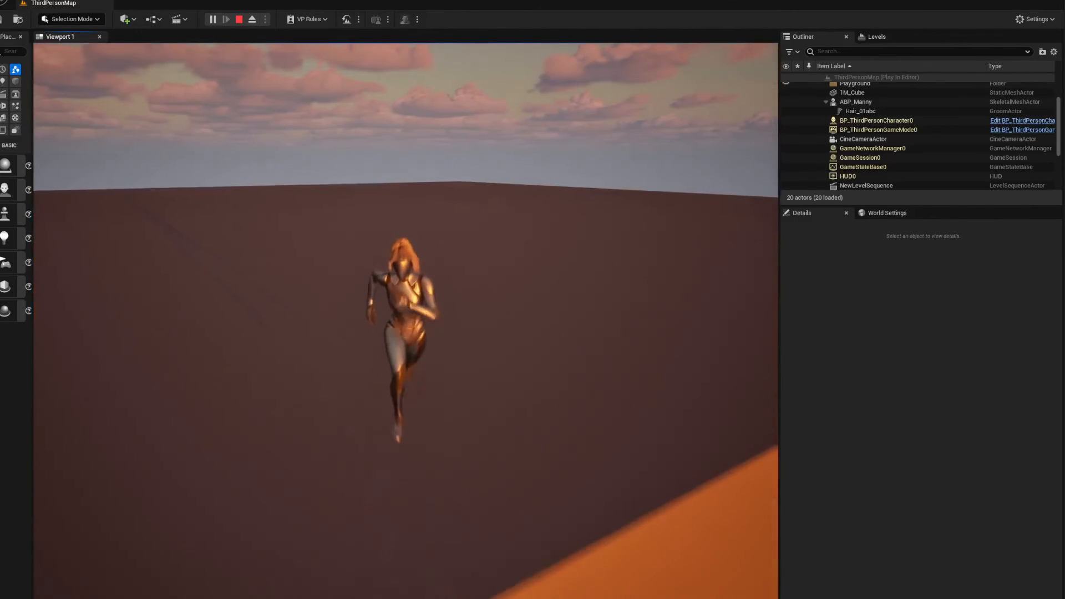
Test the hair during jumps, running the character around the large mannequin's legs and jumping onto its foot
{"action": "key", "text": "a"}
{"action": "key", "text": "space"}
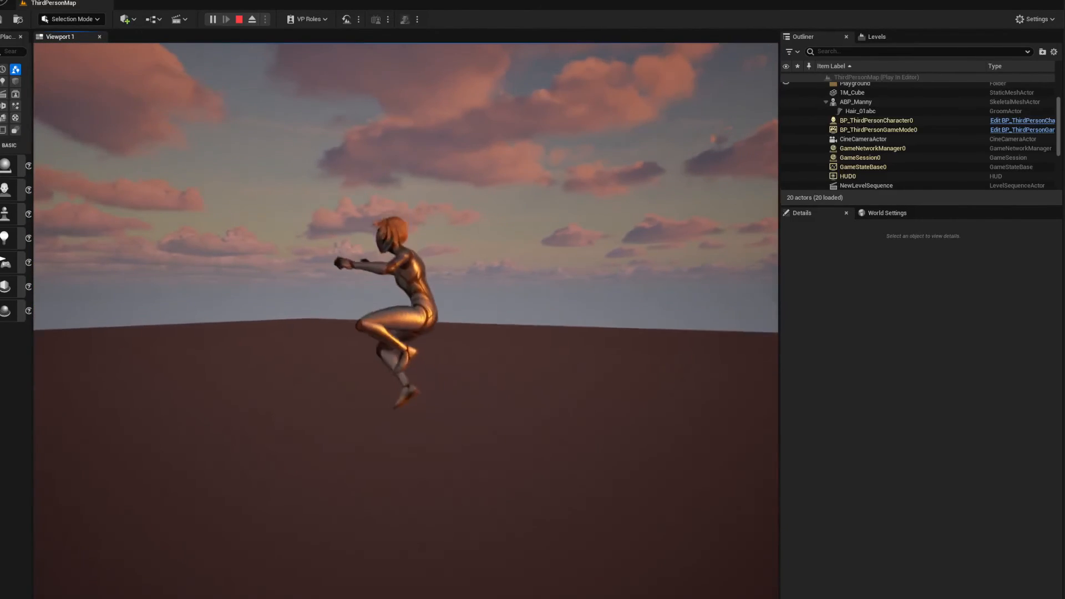
{"action": "key", "text": "space"}
{"action": "key", "text": "w"}
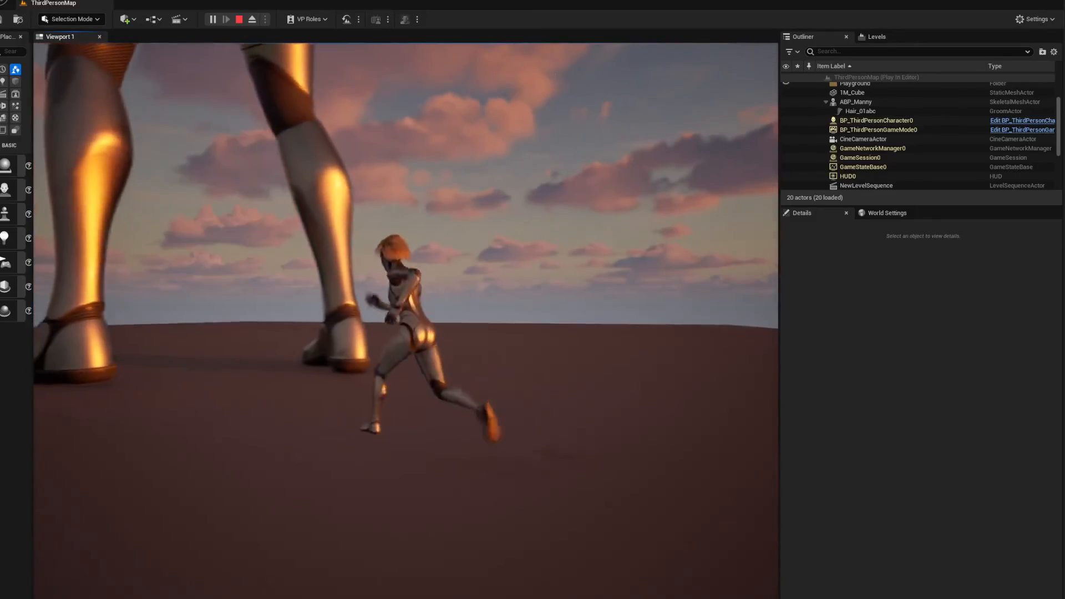
{"action": "key", "text": "w"}
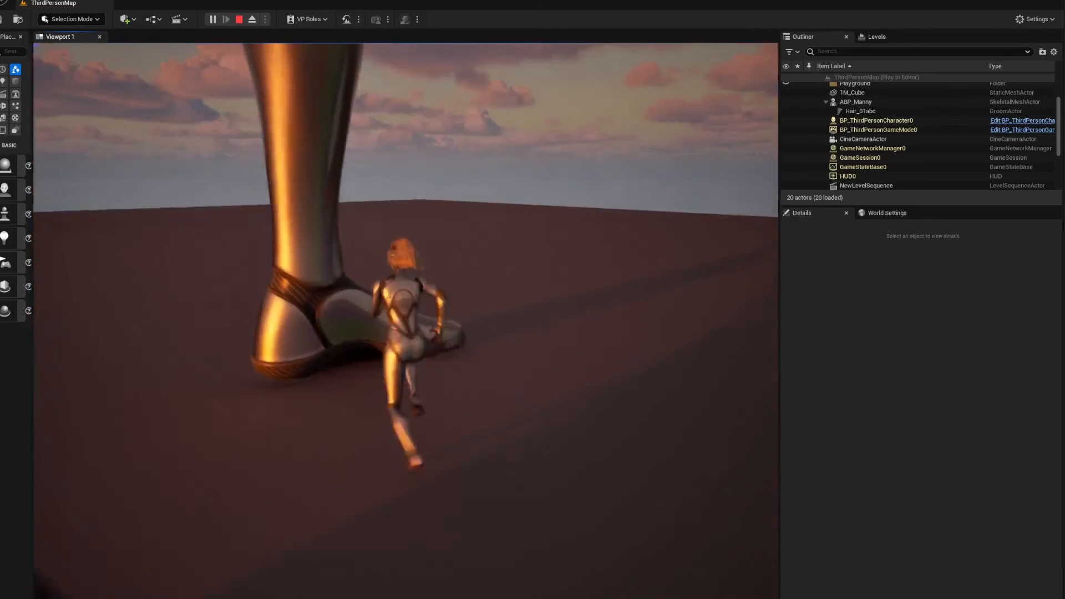
{"action": "key", "text": "space"}
{"action": "key", "text": "w"}
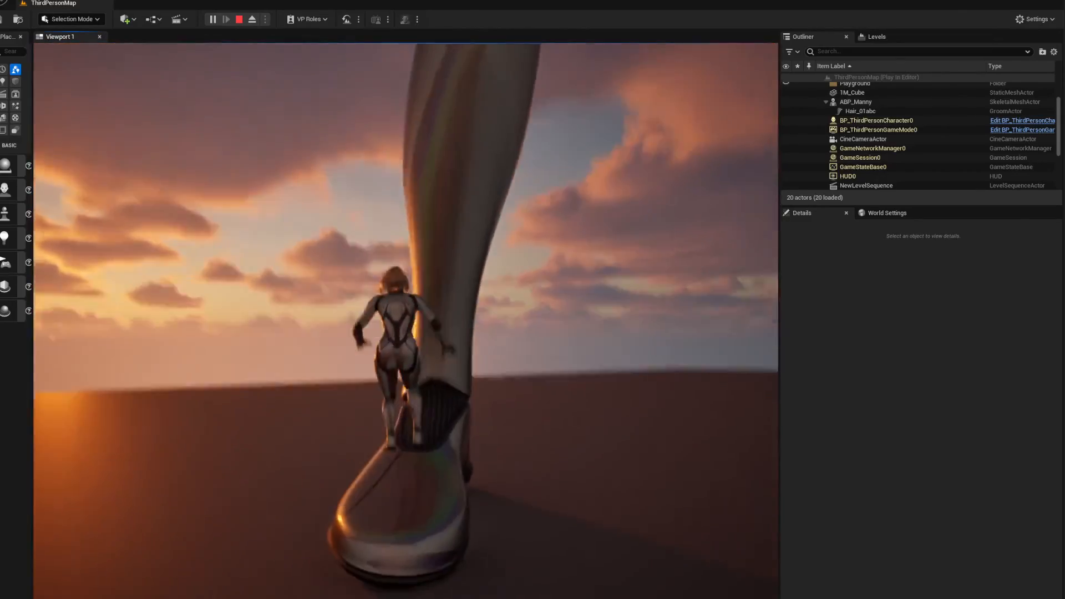
{"action": "key", "text": "w"}
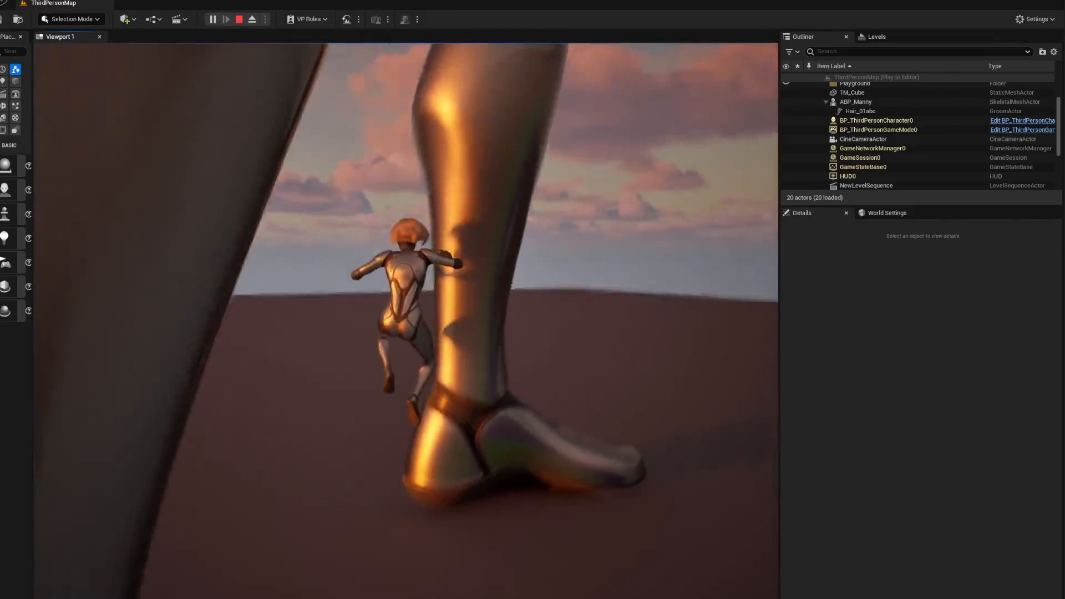
{"action": "key", "text": "w"}
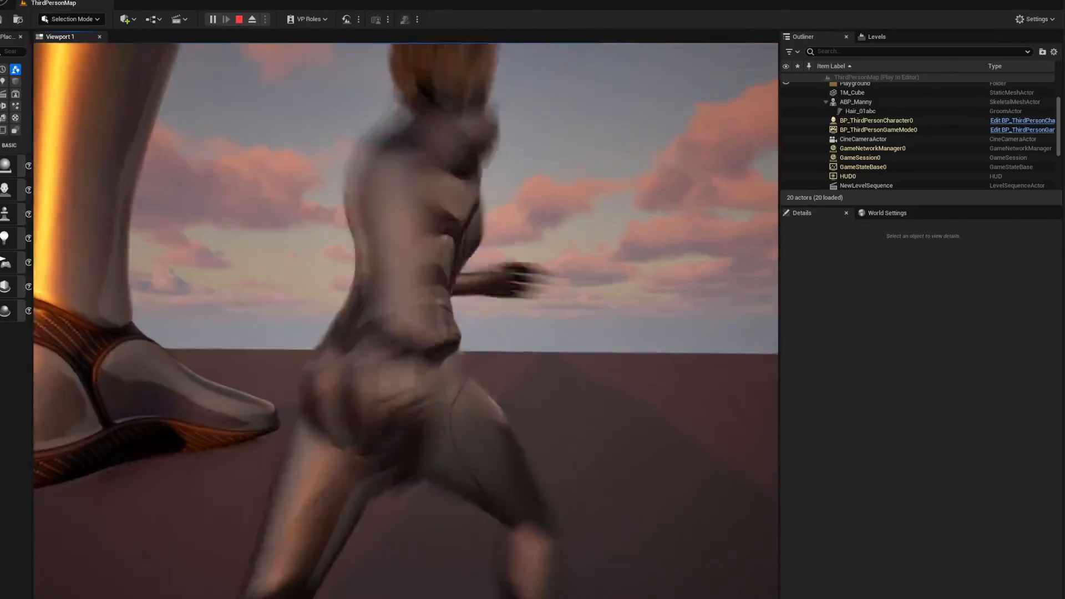
{"action": "key", "text": "w"}
{"action": "key", "text": "d"}
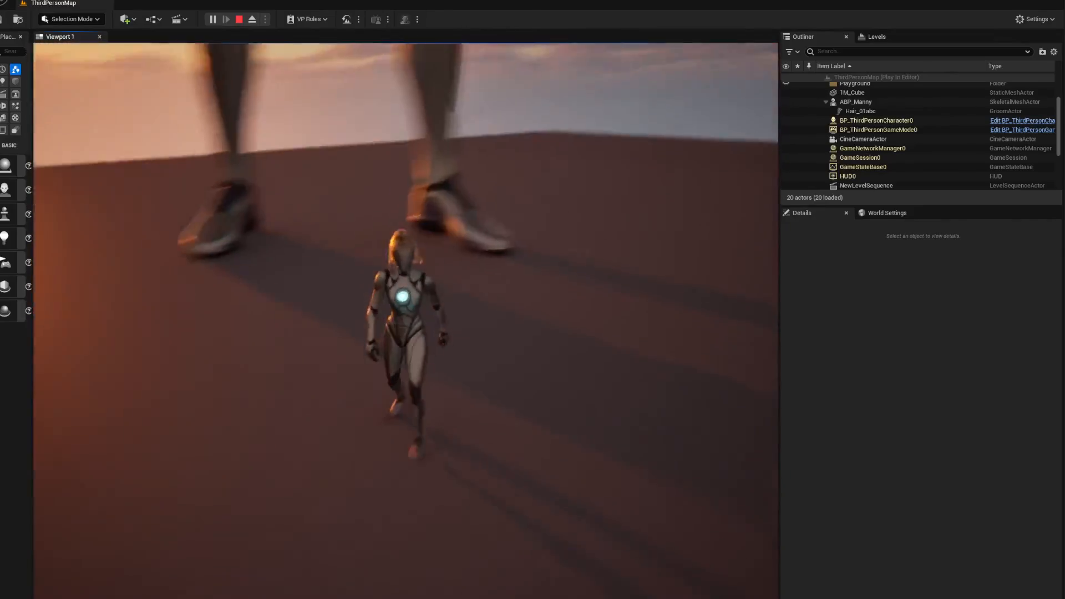
Run the character back and forth in front of the large mannequin, viewing both hairstyles from low angles
{"action": "key", "text": "d"}
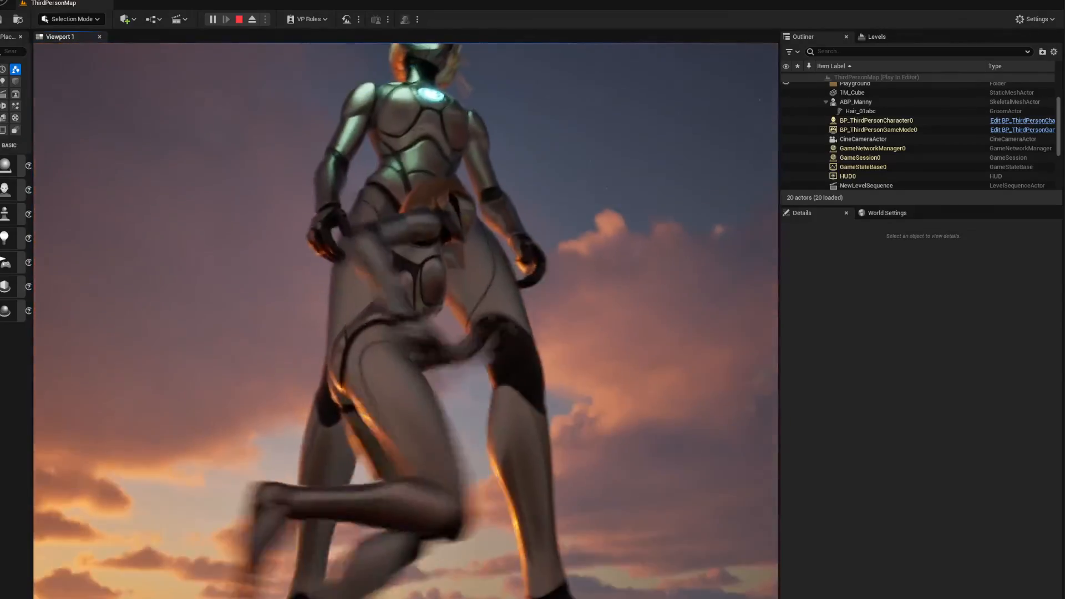
{"action": "key", "text": "a"}
{"action": "key", "text": "w"}
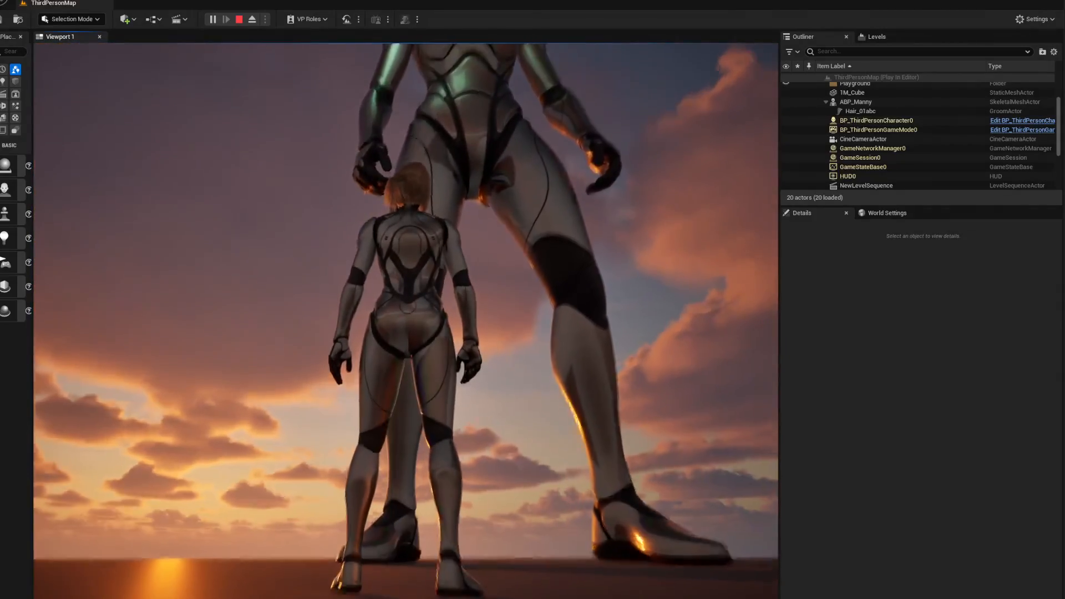
{"action": "key", "text": "d"}
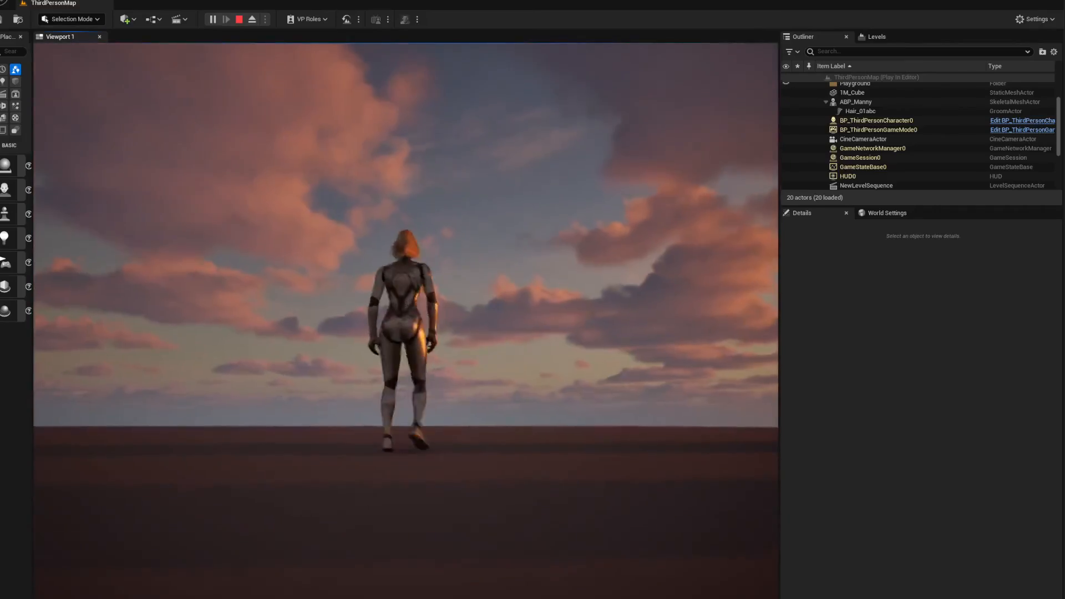
{"action": "key", "text": "w"}
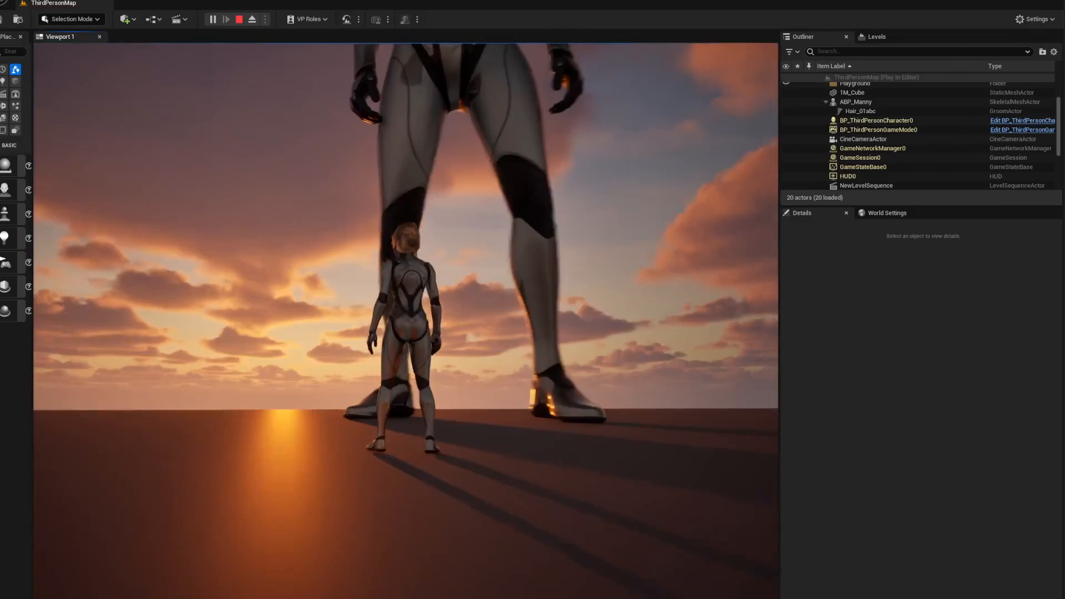
{"action": "key", "text": "s"}
{"action": "key", "text": "d"}
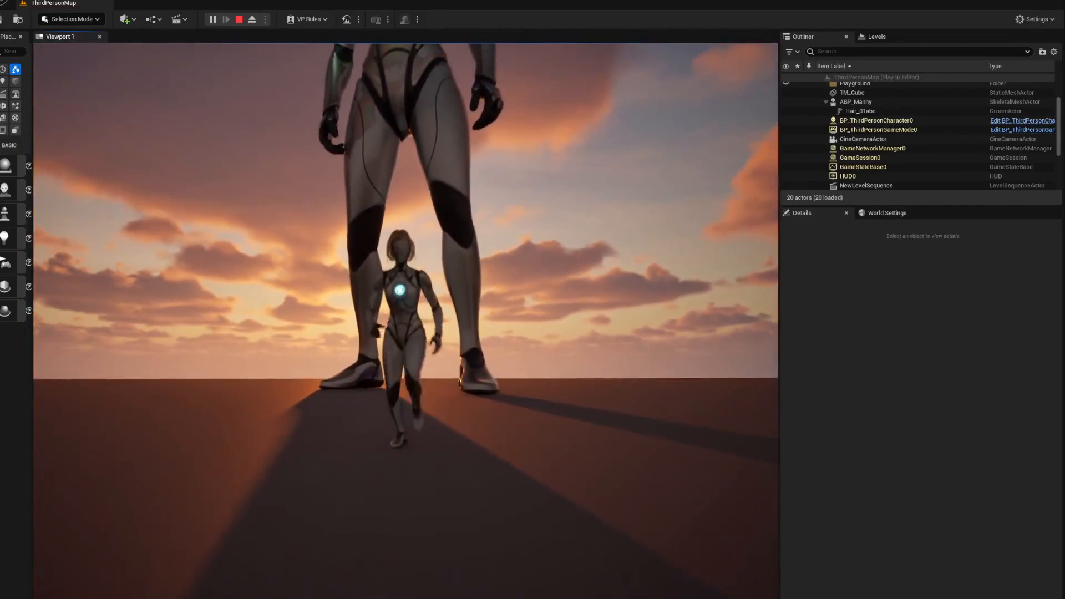
{"action": "key", "text": "w"}
{"action": "key", "text": "s"}
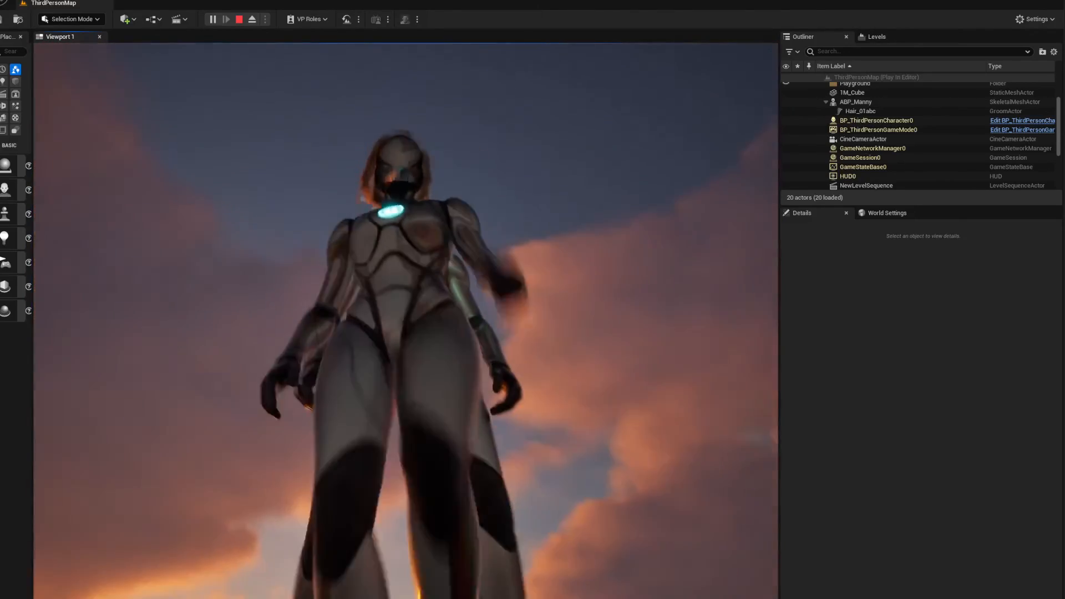